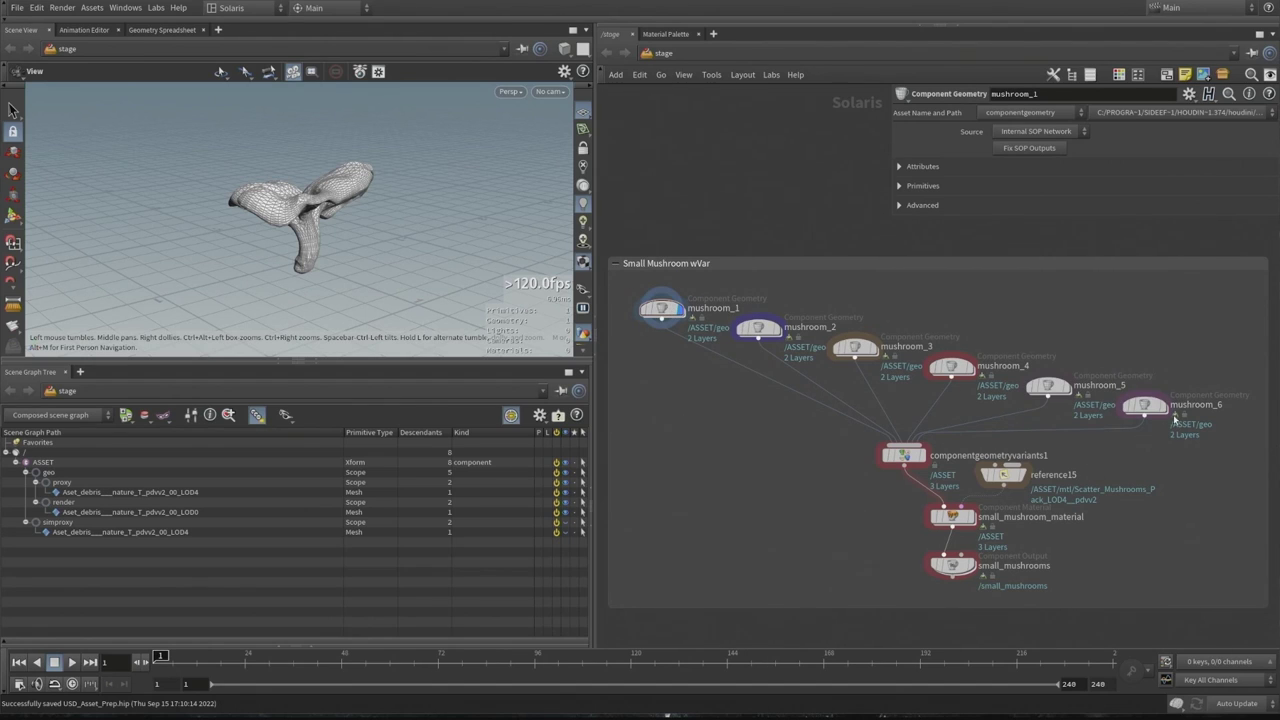
Display the mushroom_2, mushroom_3, mushroom_4 and mushroom_6 geometry components one after another to compare their shapes
click(758, 328)
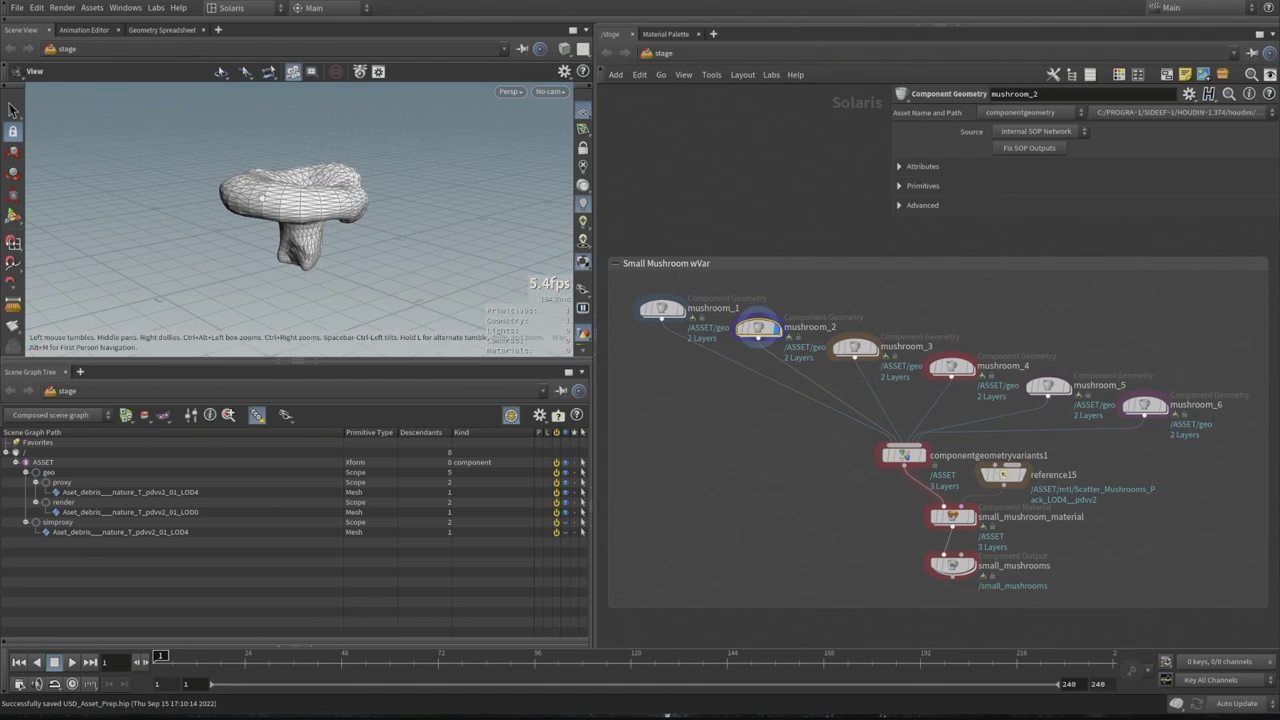
click(855, 348)
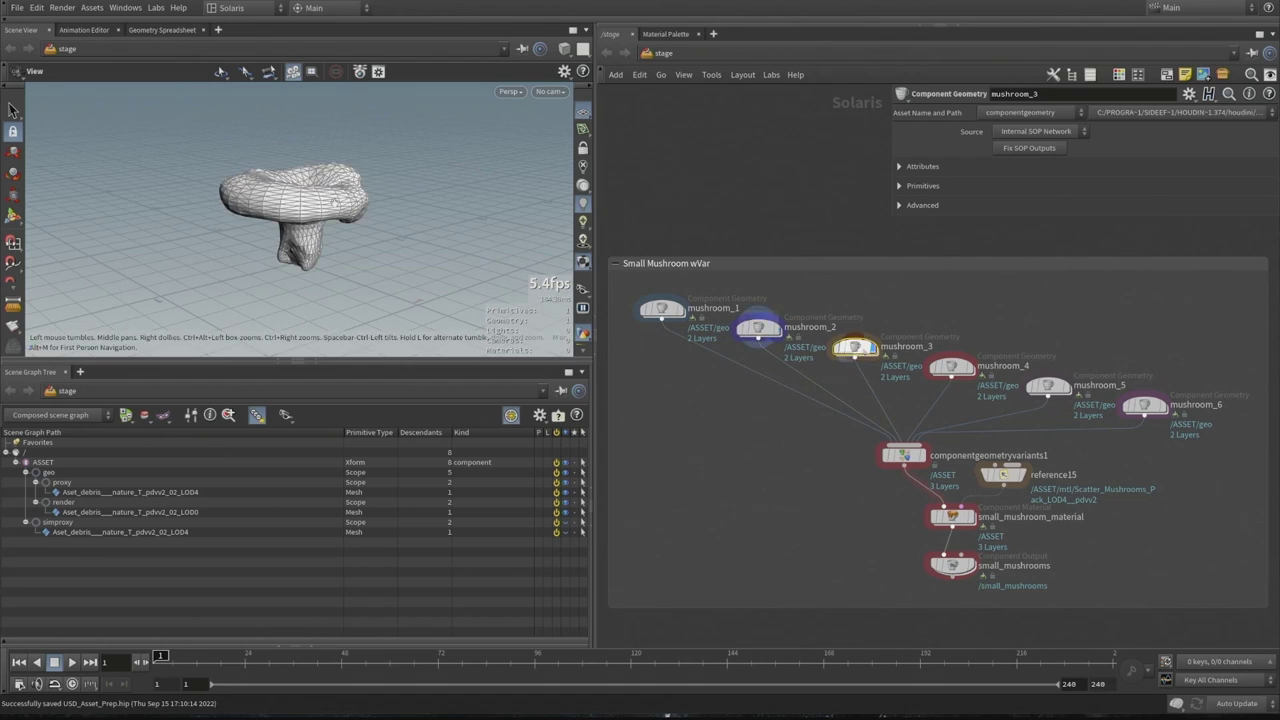
click(976, 380)
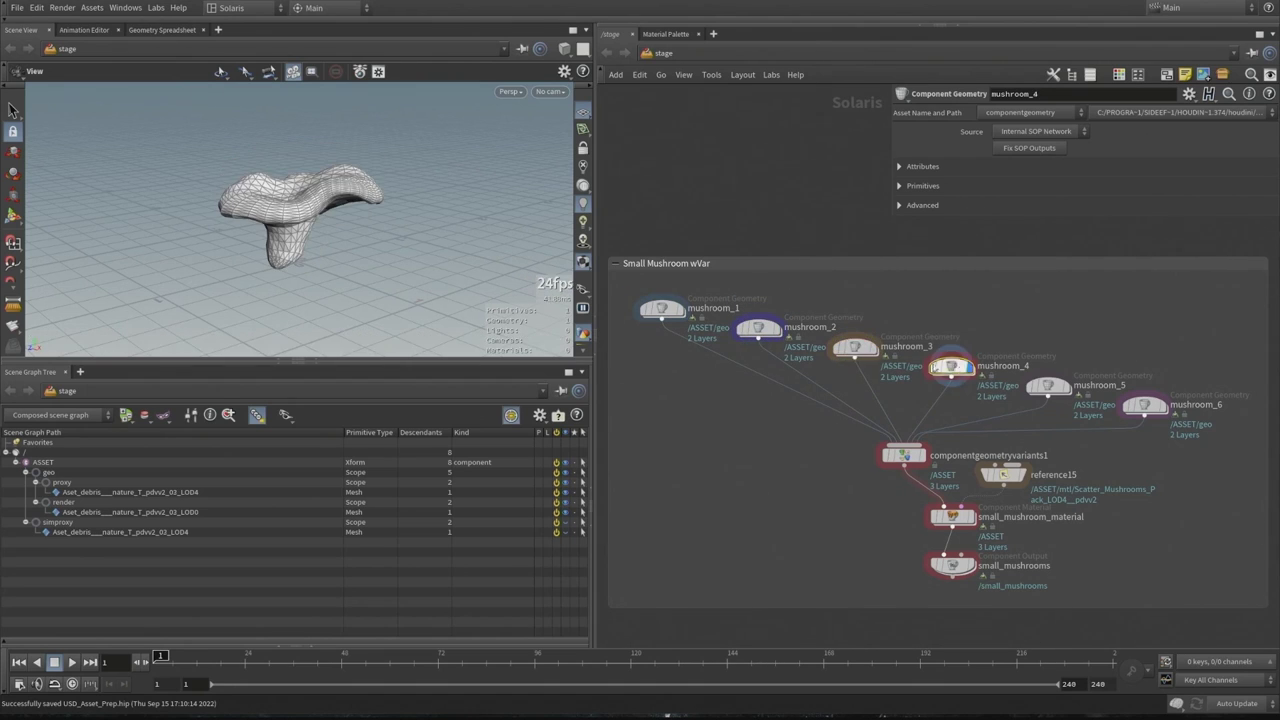
click(1160, 405)
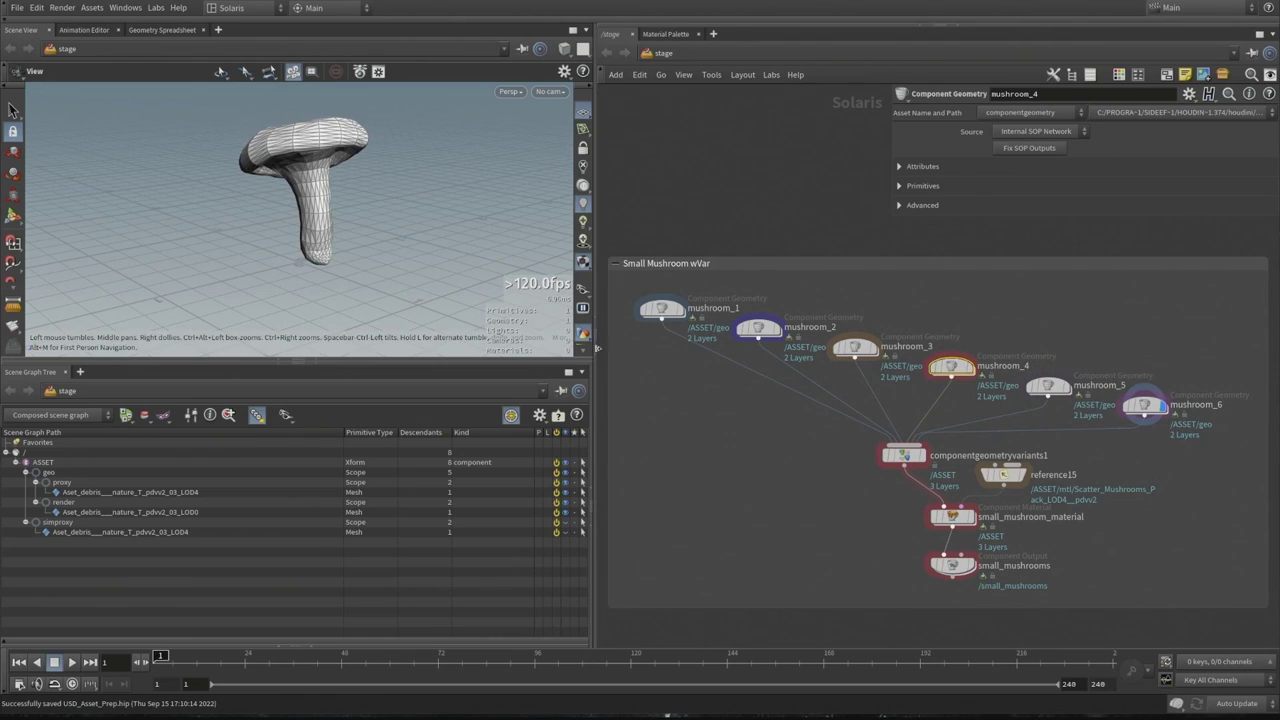
Inspect the geometry network inside mushroom_1, then return to the stage and display that component
double_click(660, 309)
middle_drag(833, 417, 751, 365)
scroll(743, 367, up, 3)
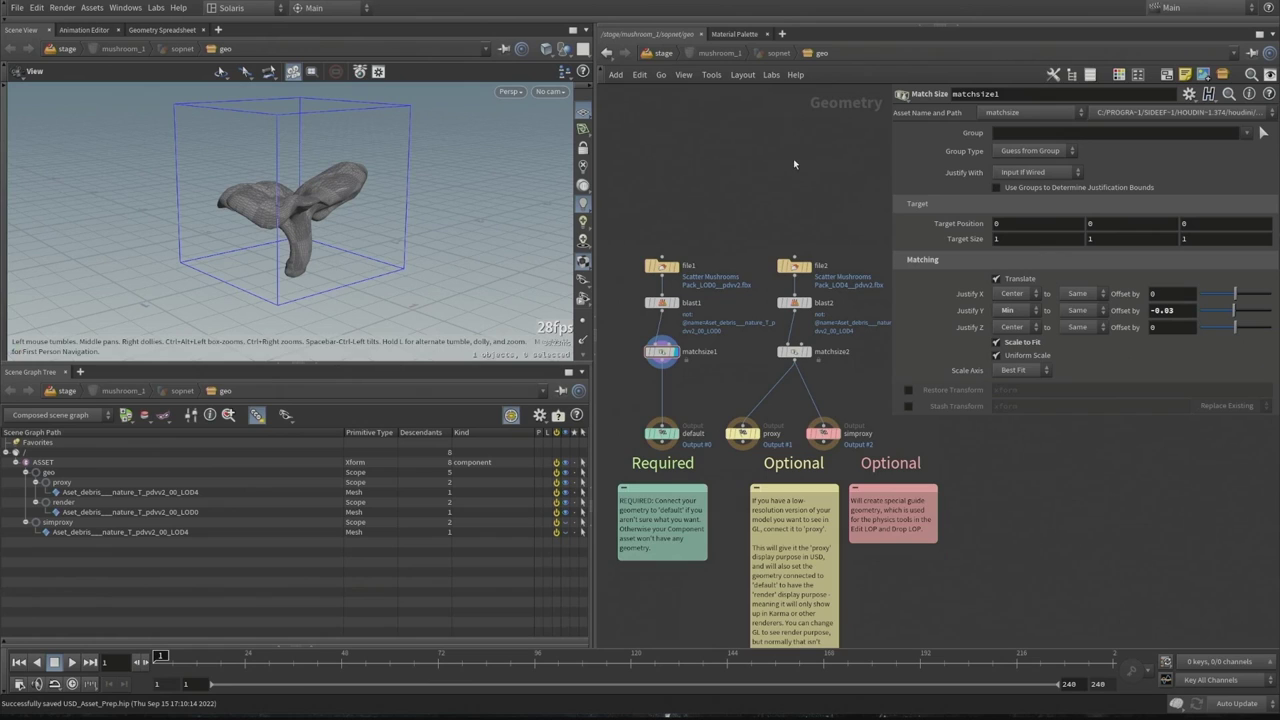
key(u)
click(678, 314)
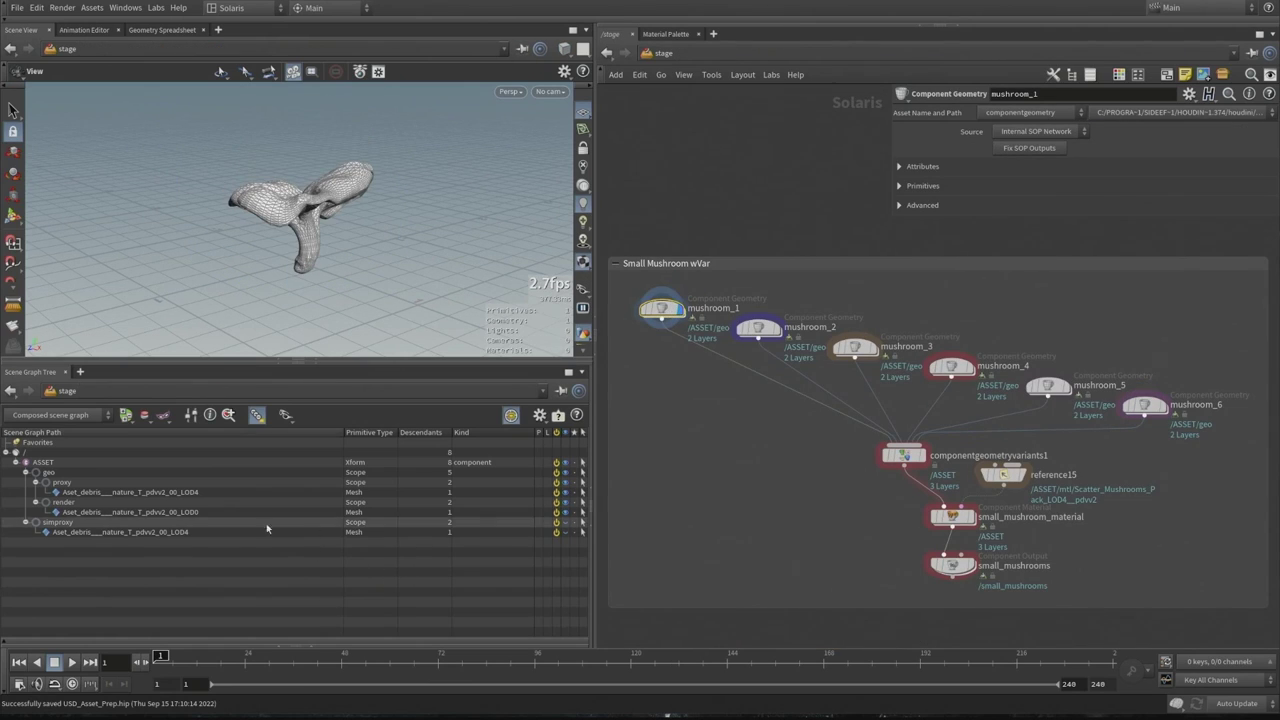
Compare mushroom_1 in the viewport's Preview purpose and in Final Render
click(582, 291)
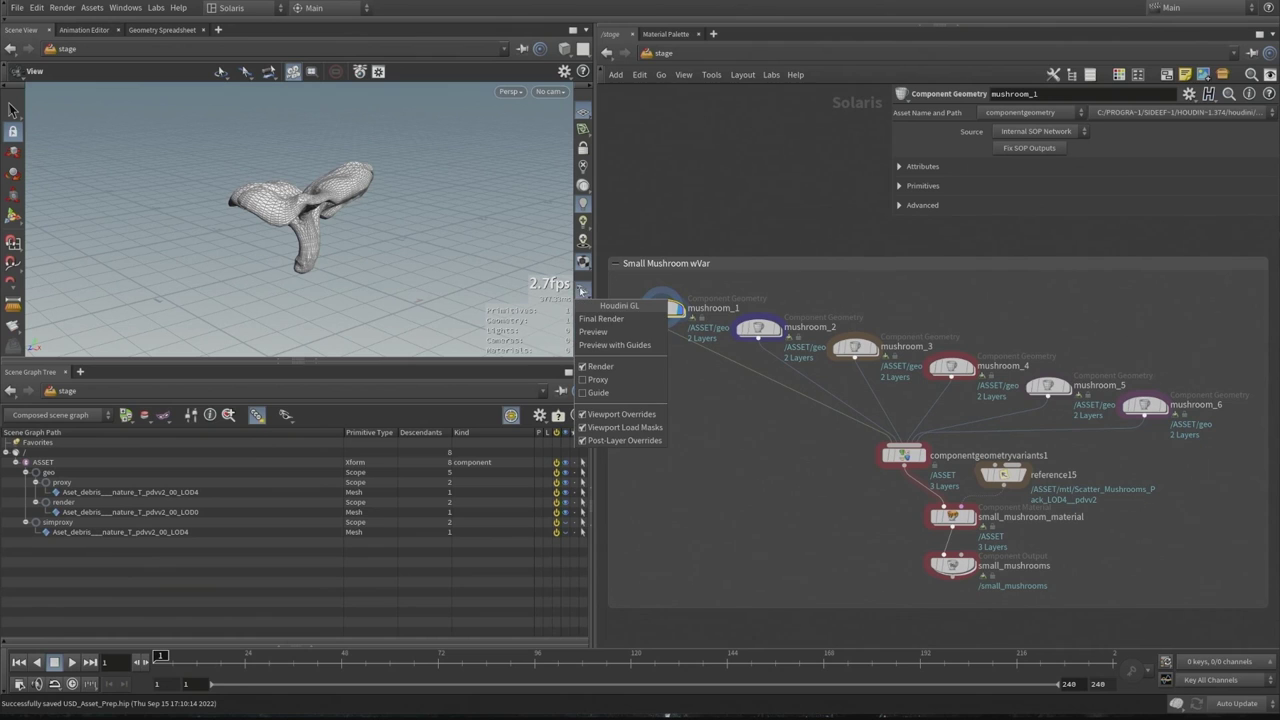
click(591, 336)
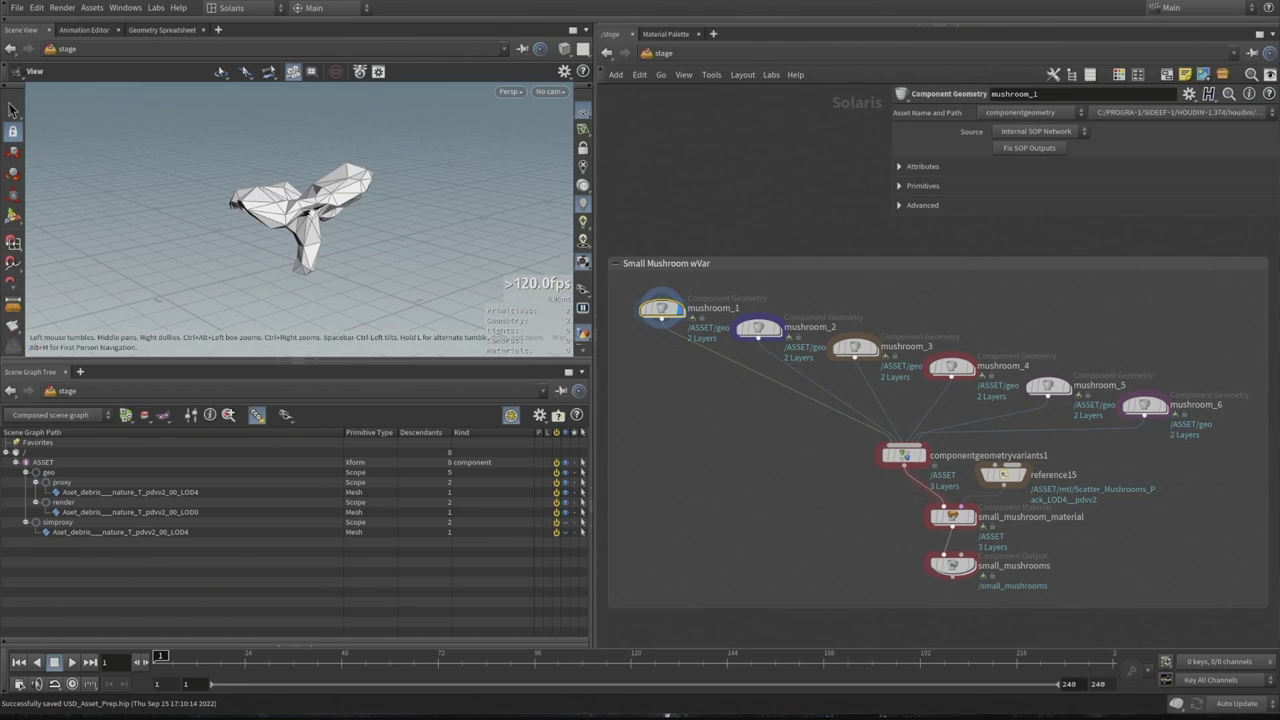
click(582, 291)
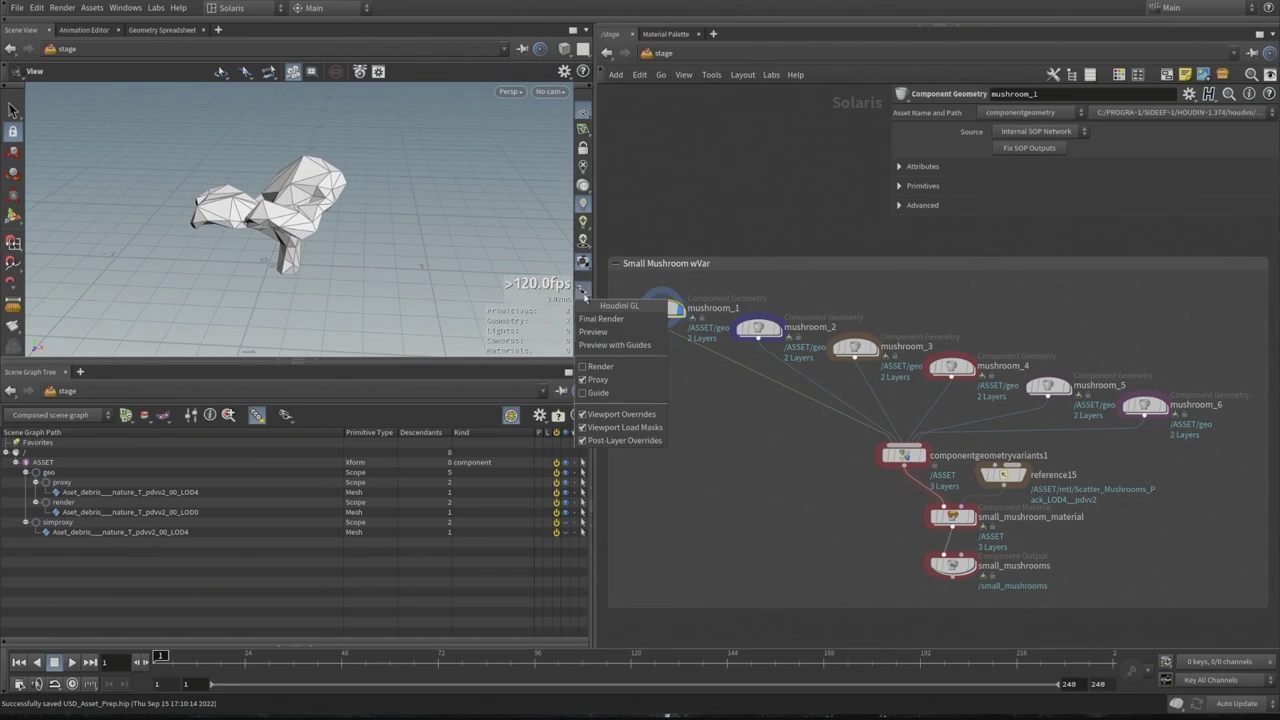
click(600, 319)
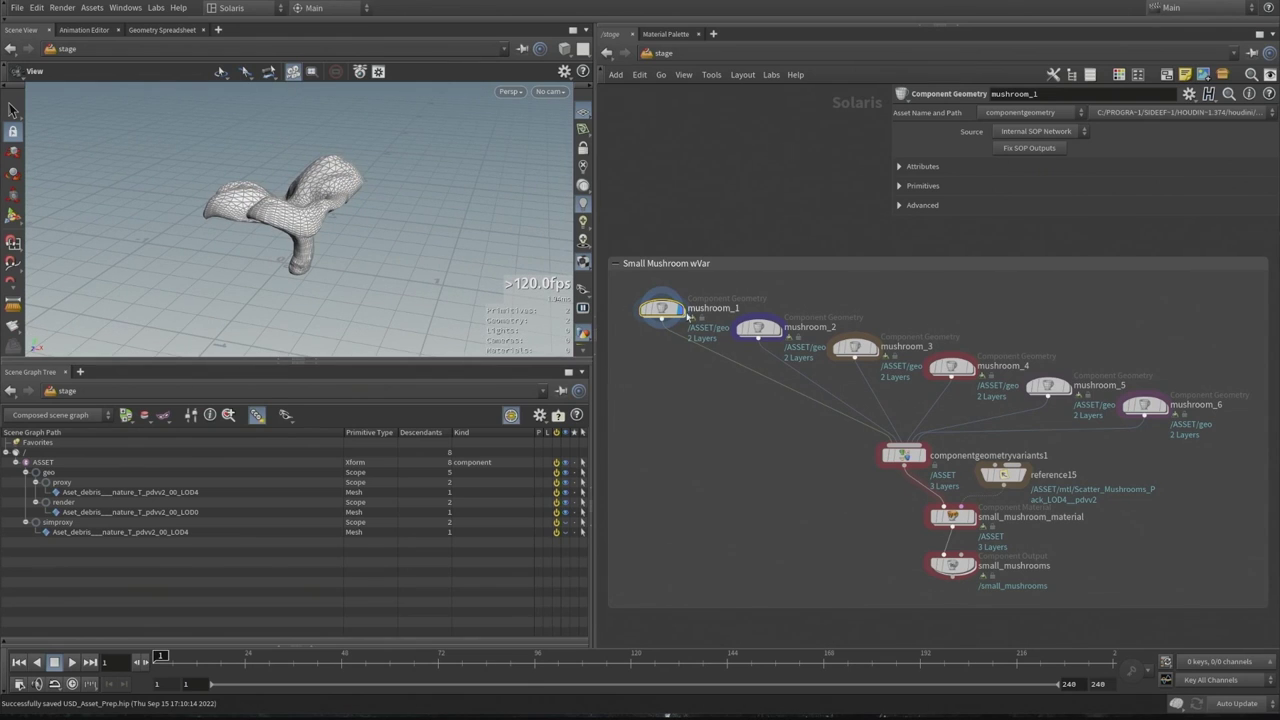
Display the componentgeometryvariants1 node and review the mushroom inputs it combines
click(905, 455)
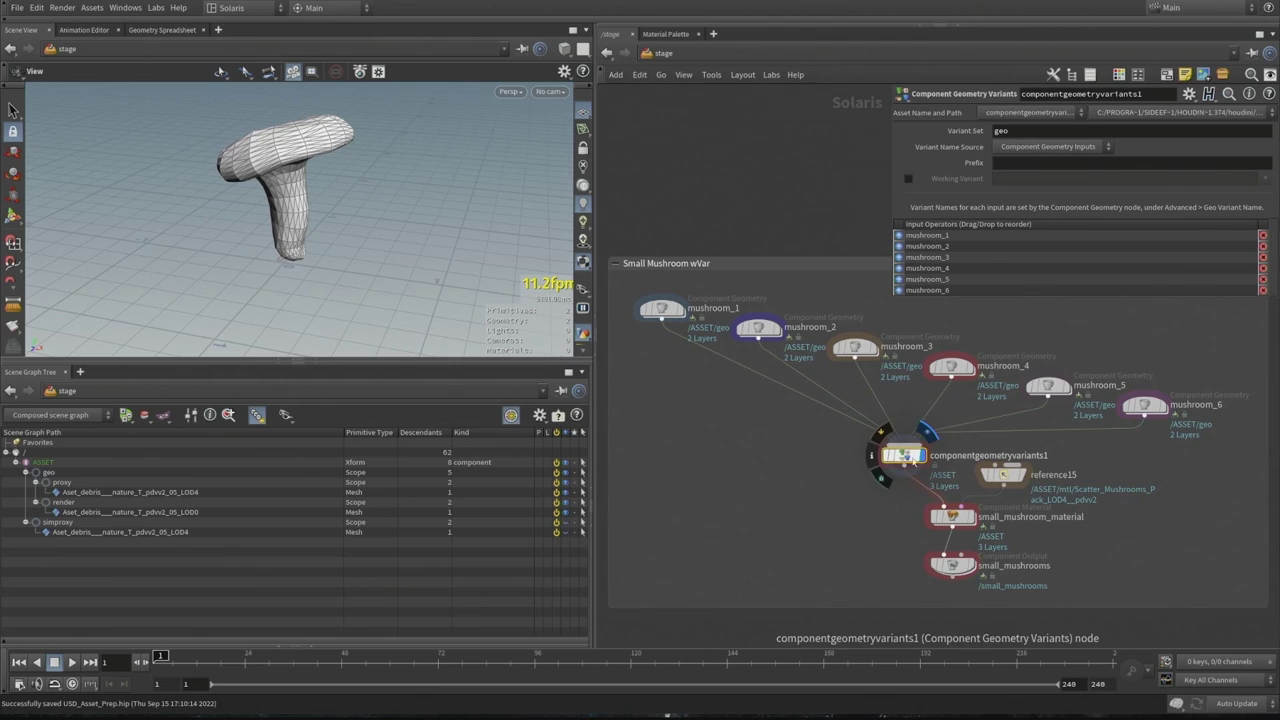
mouse_move(918, 457)
middle_drag(884, 523, 790, 540)
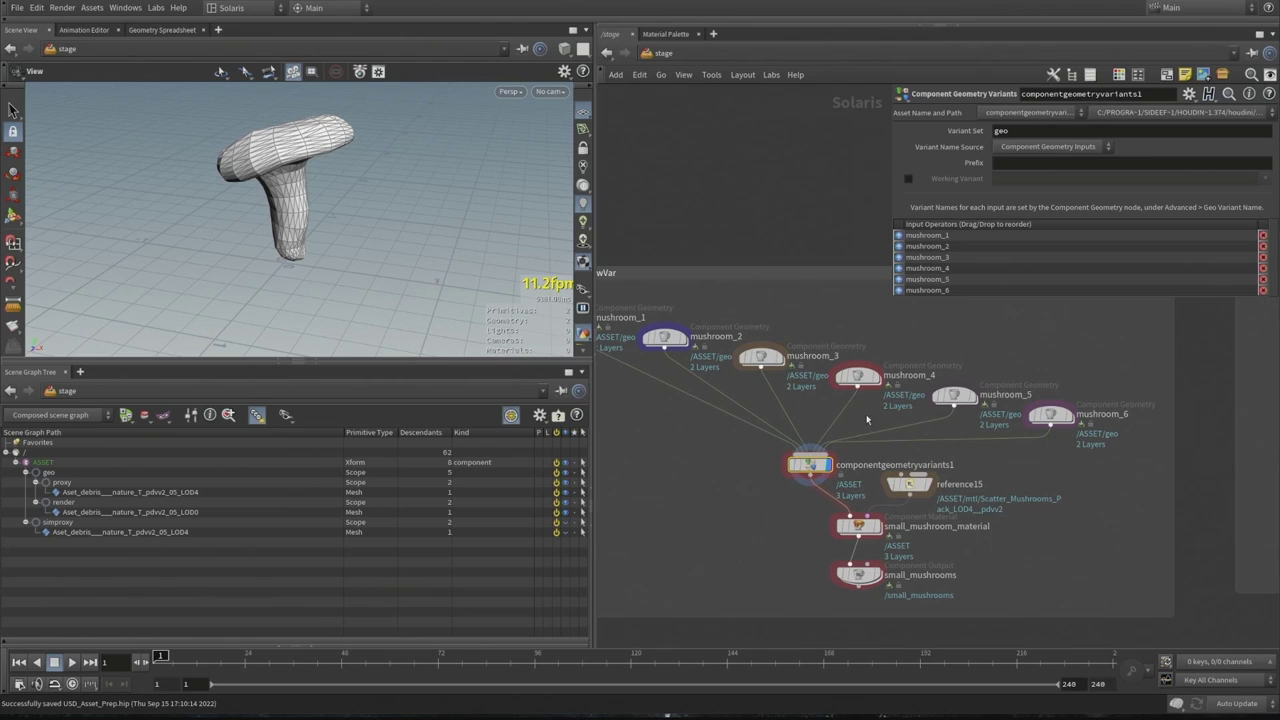
Display small_mushroom_material on the mushroom and review its assignment settings and the material file referenced by reference15
click(878, 526)
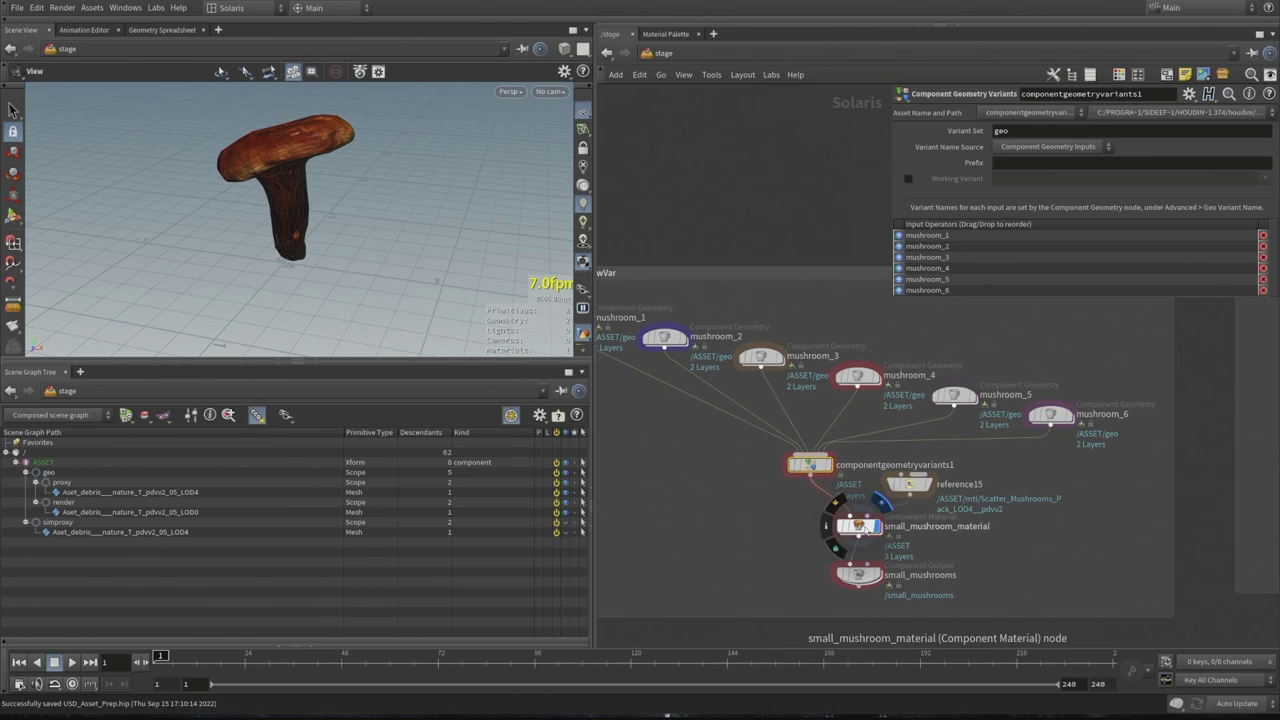
click(866, 530)
drag(286, 188, 331, 213)
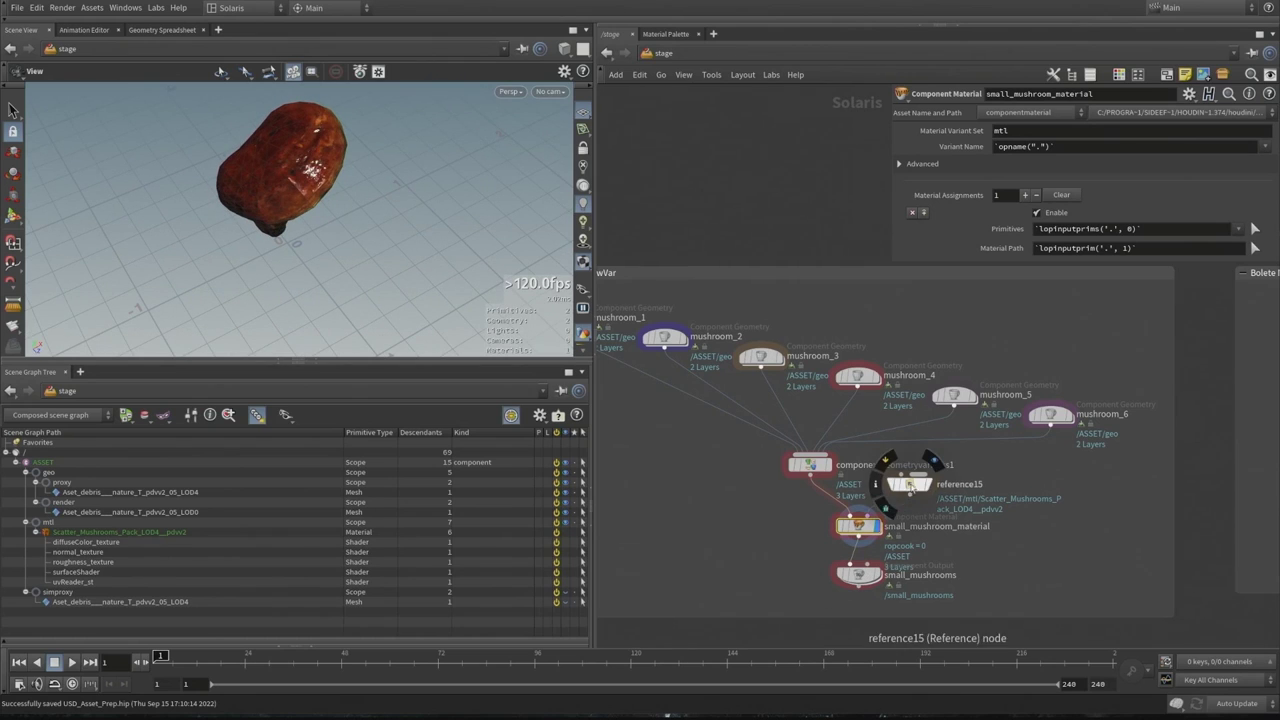
click(909, 484)
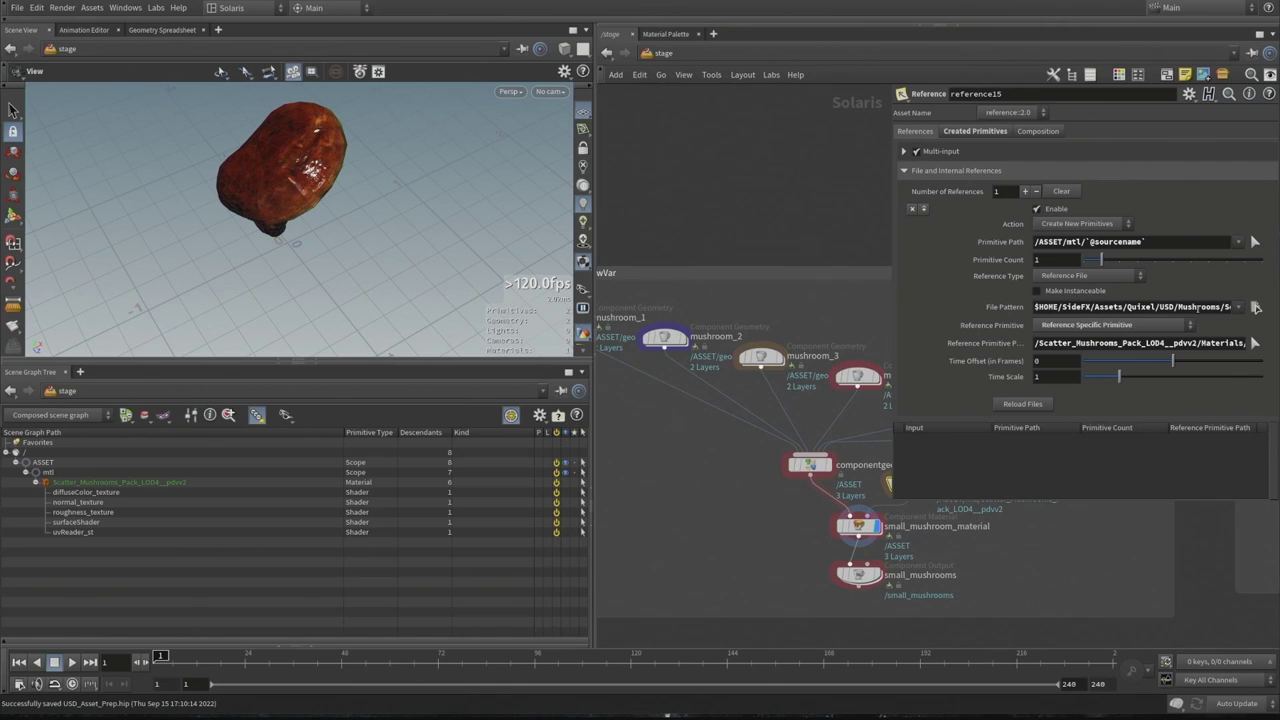
click(858, 527)
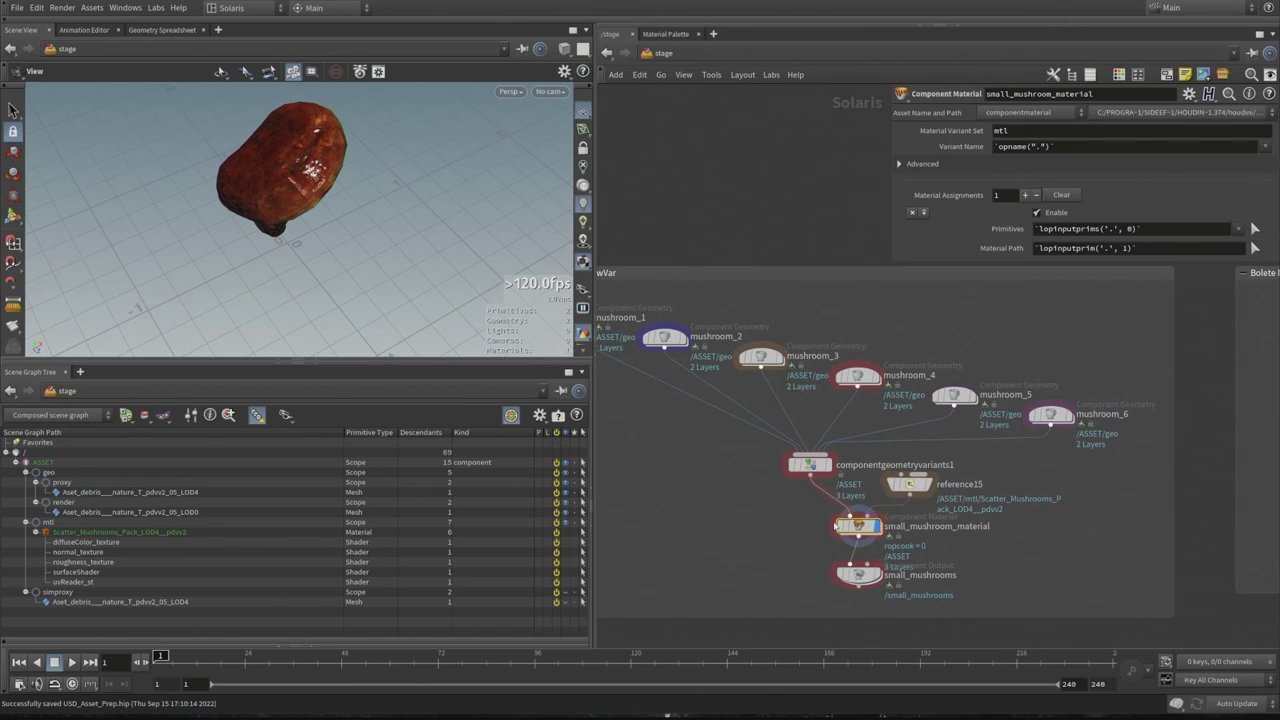
drag(293, 174, 325, 180)
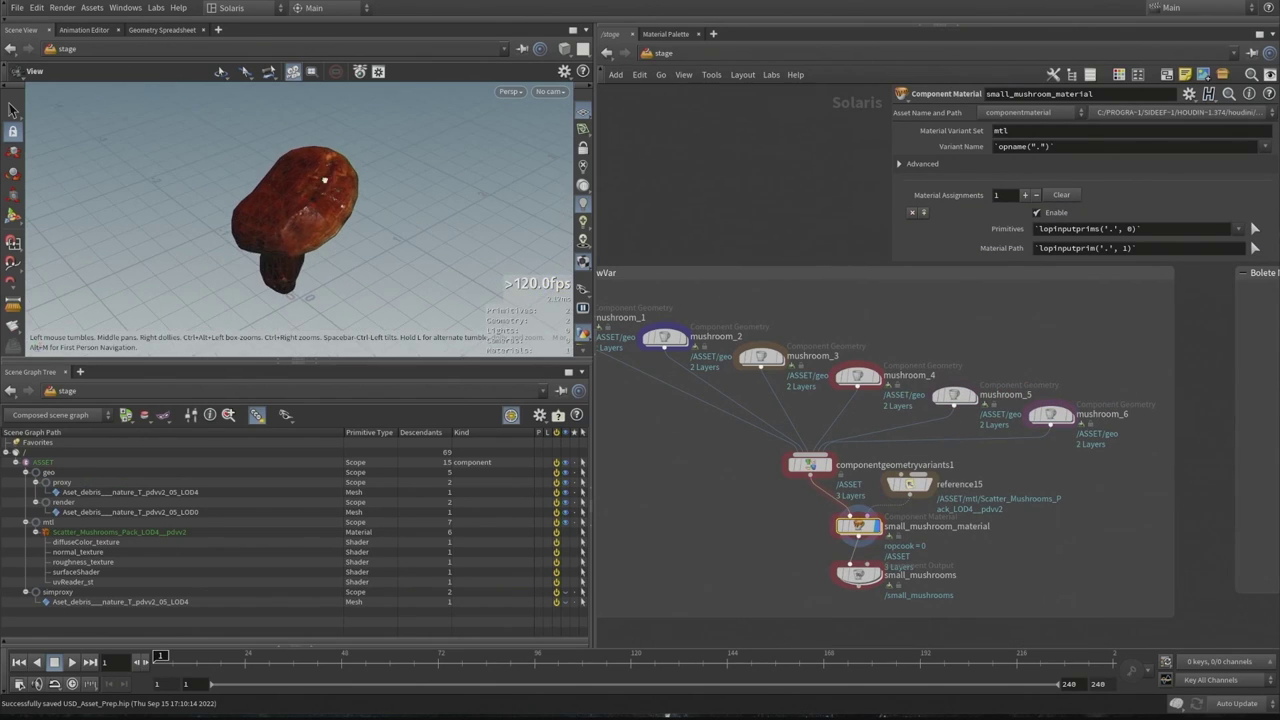
drag(234, 270, 277, 220)
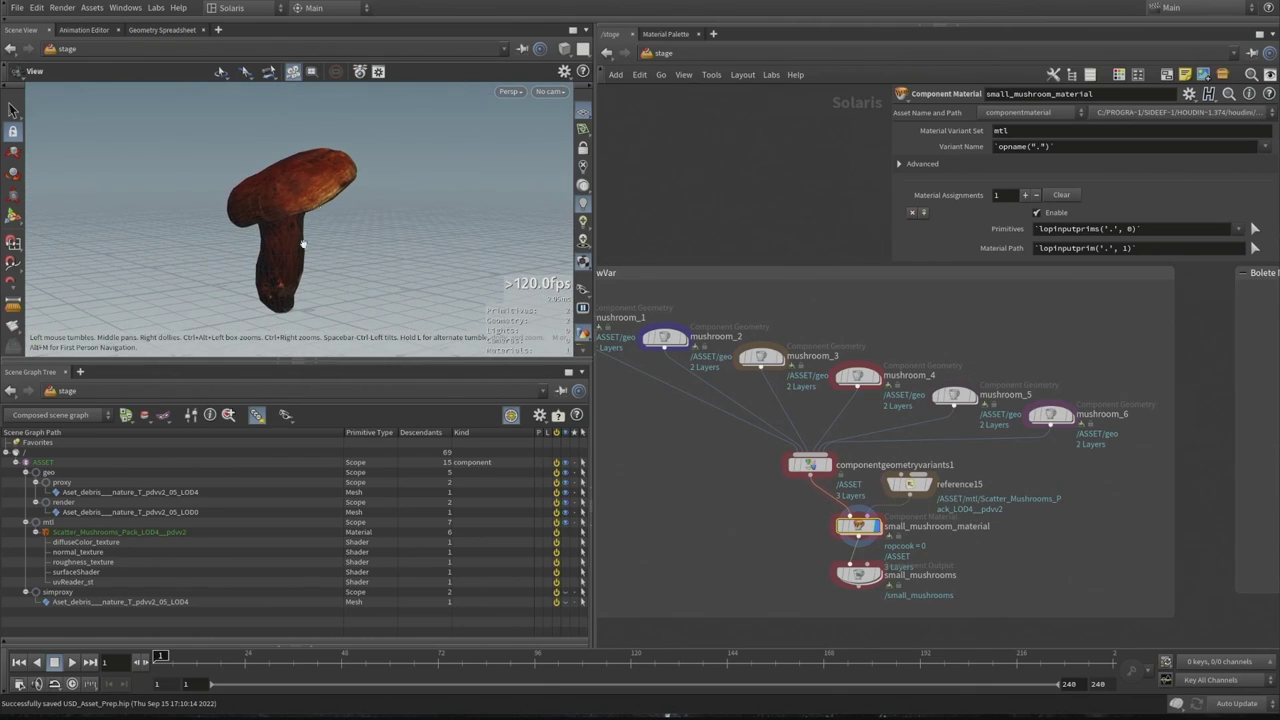
Display the small_mushrooms component output and expand its geo, mtl and simproxy branches in the scene graph
click(858, 580)
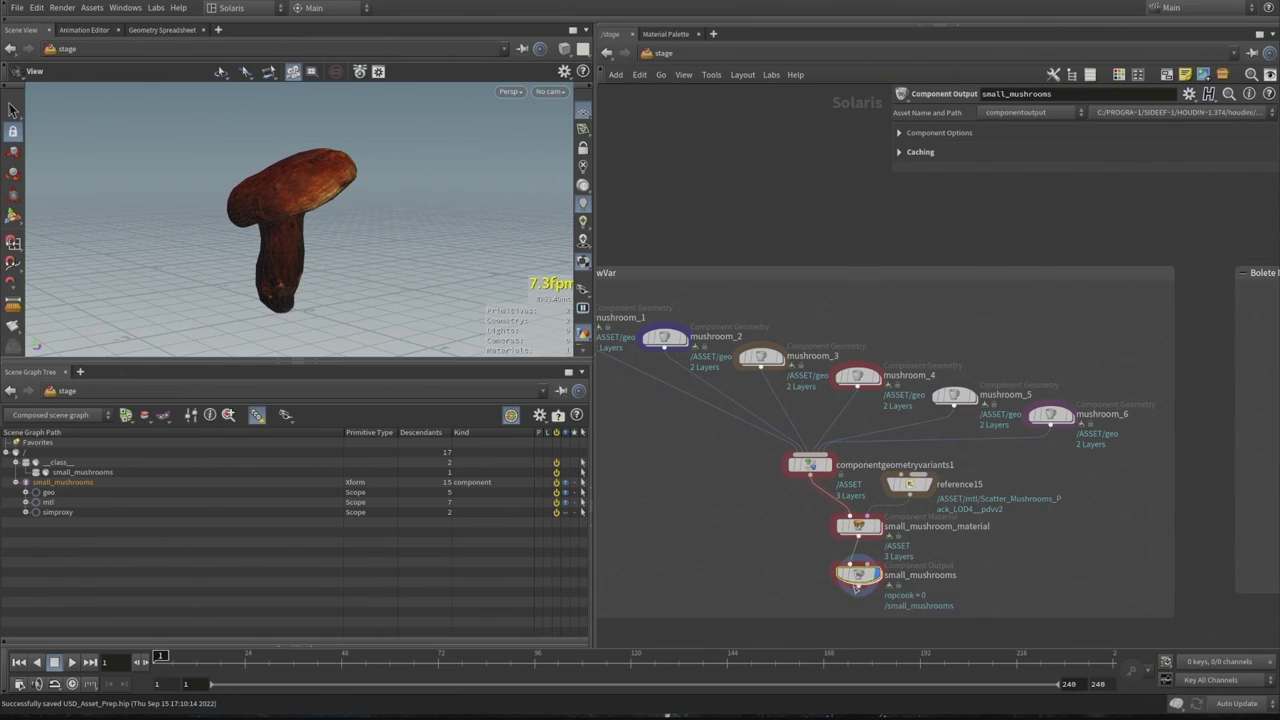
mouse_move(862, 579)
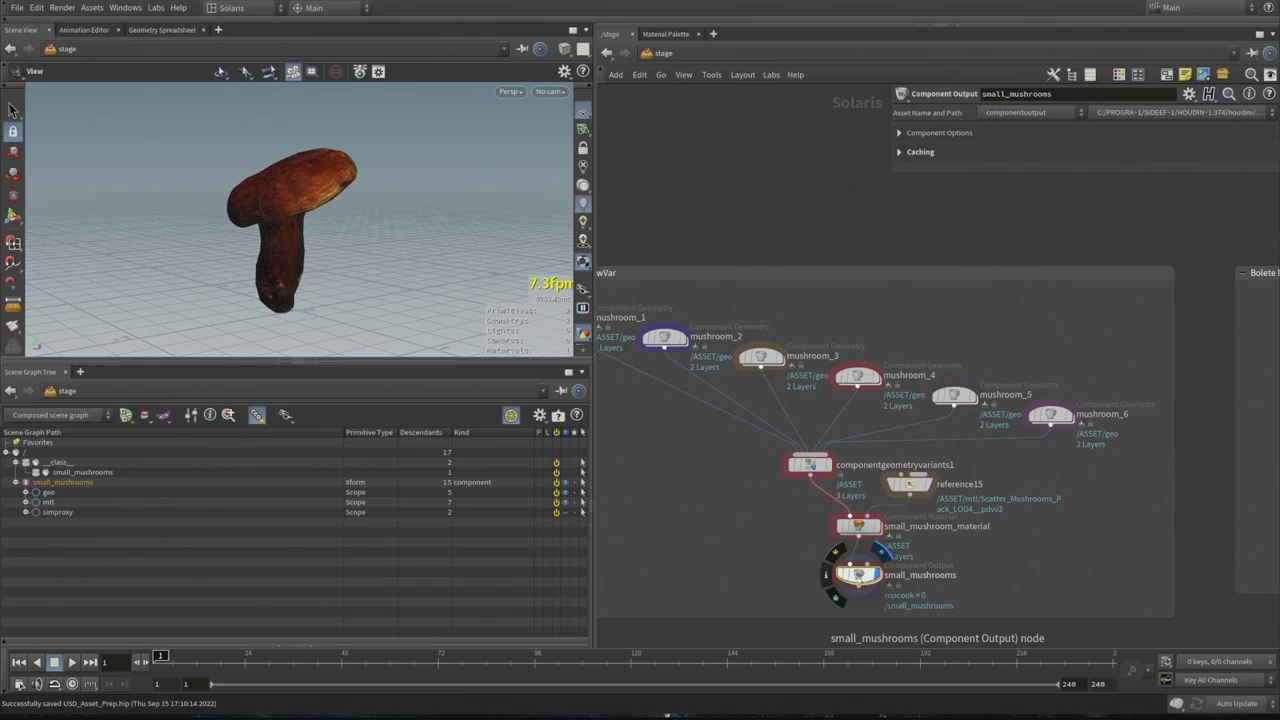
middle_drag(750, 565, 808, 565)
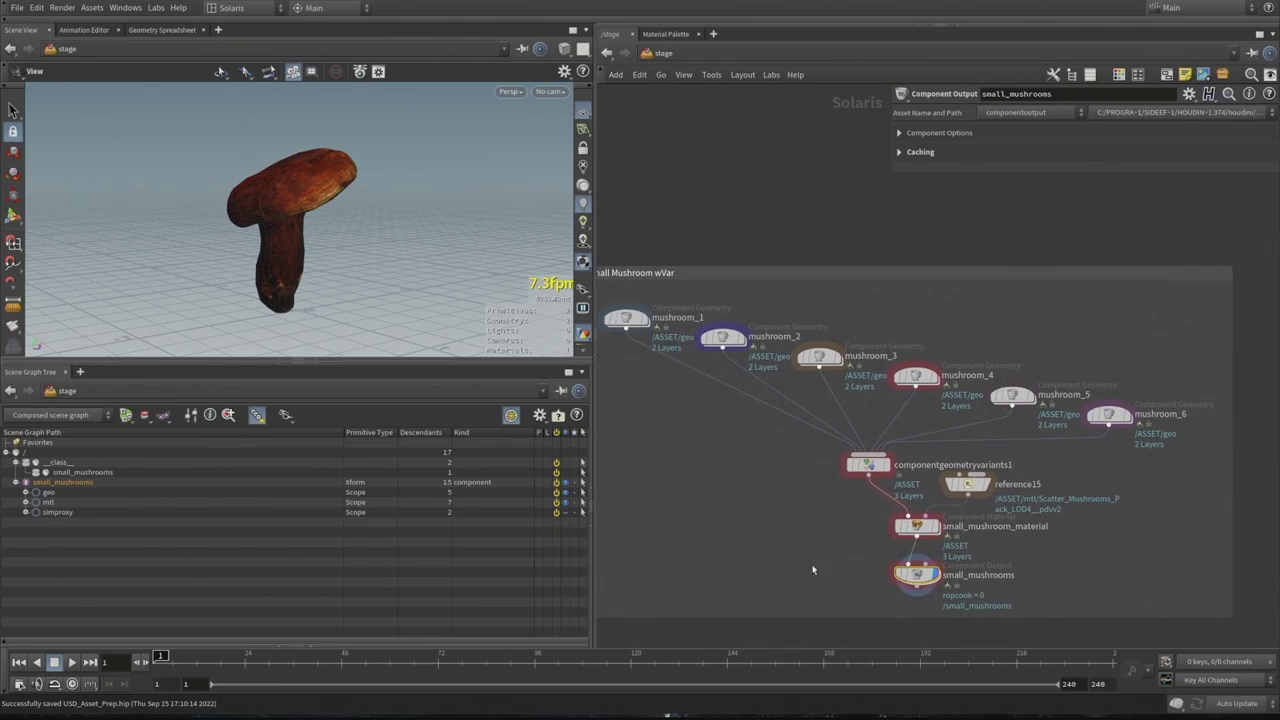
click(26, 492)
click(26, 522)
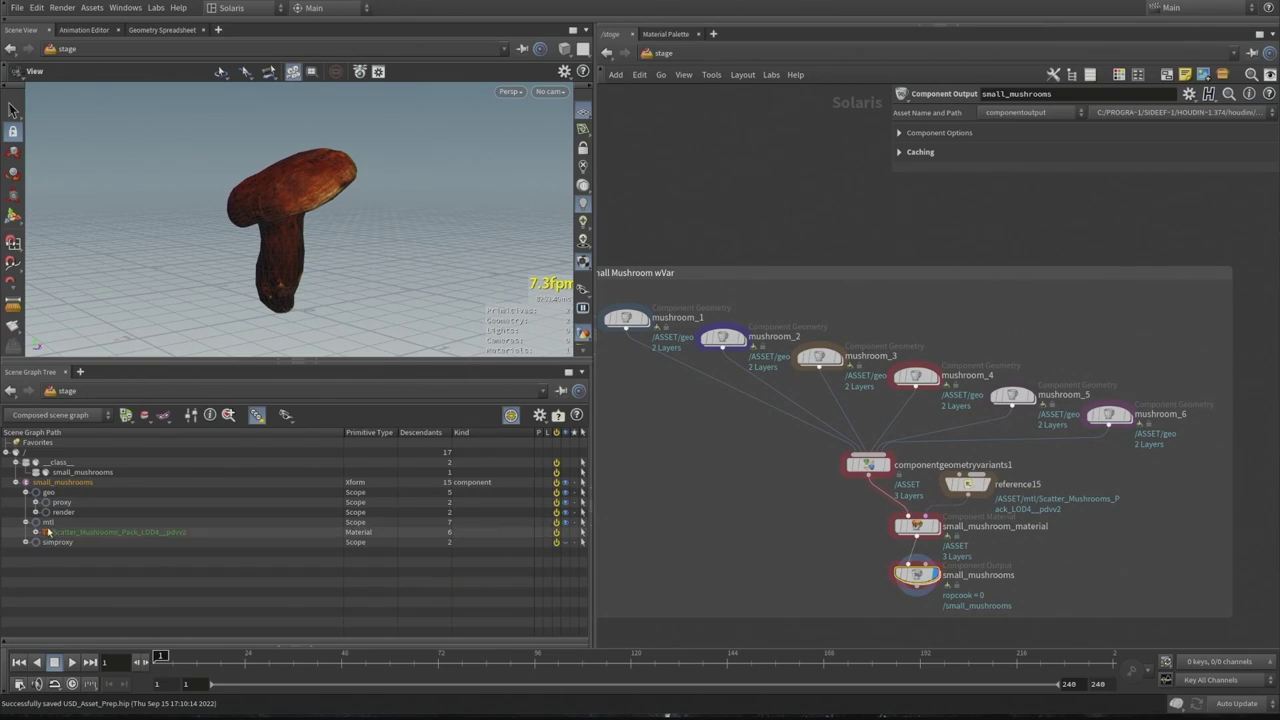
click(26, 542)
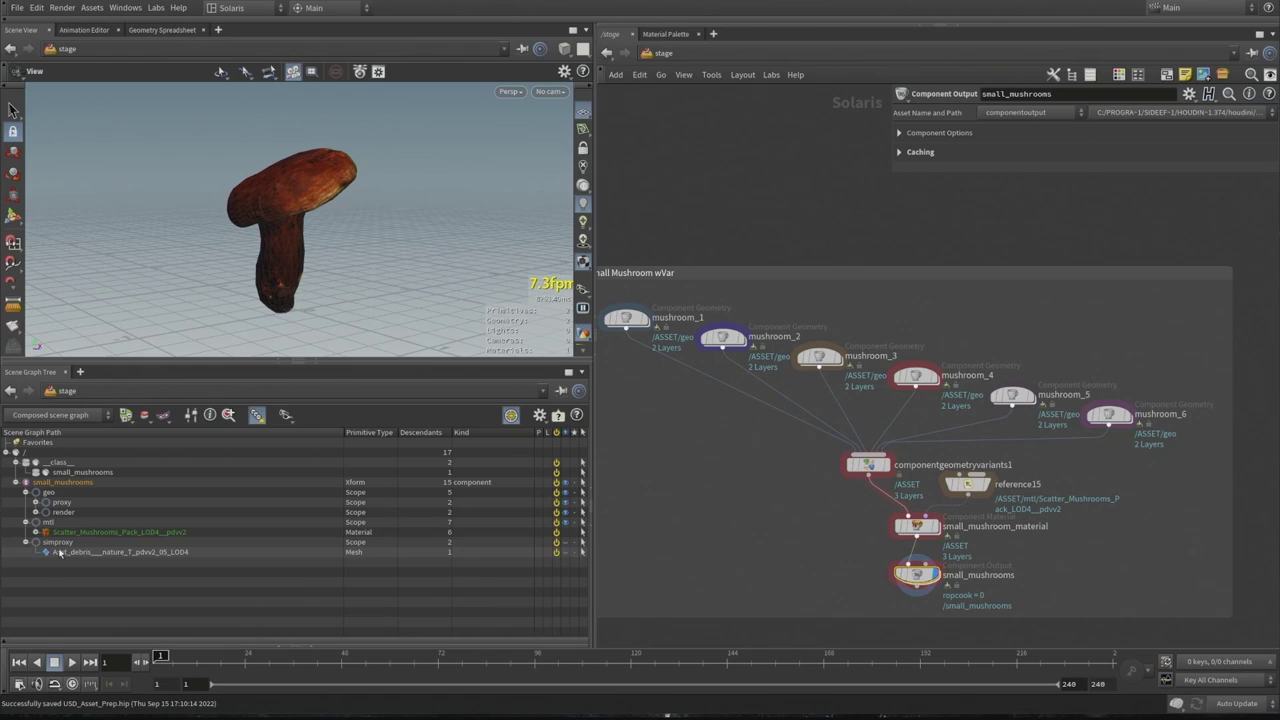
drag(292, 201, 349, 223)
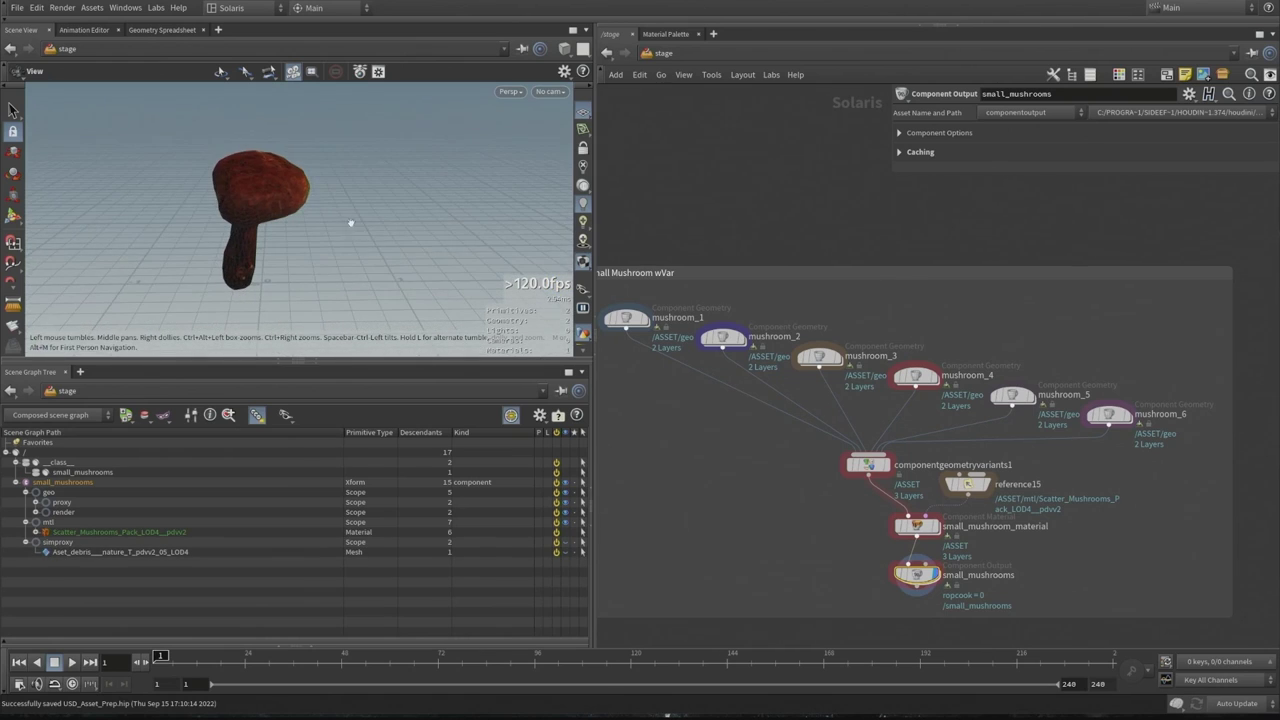
drag(267, 197, 316, 197)
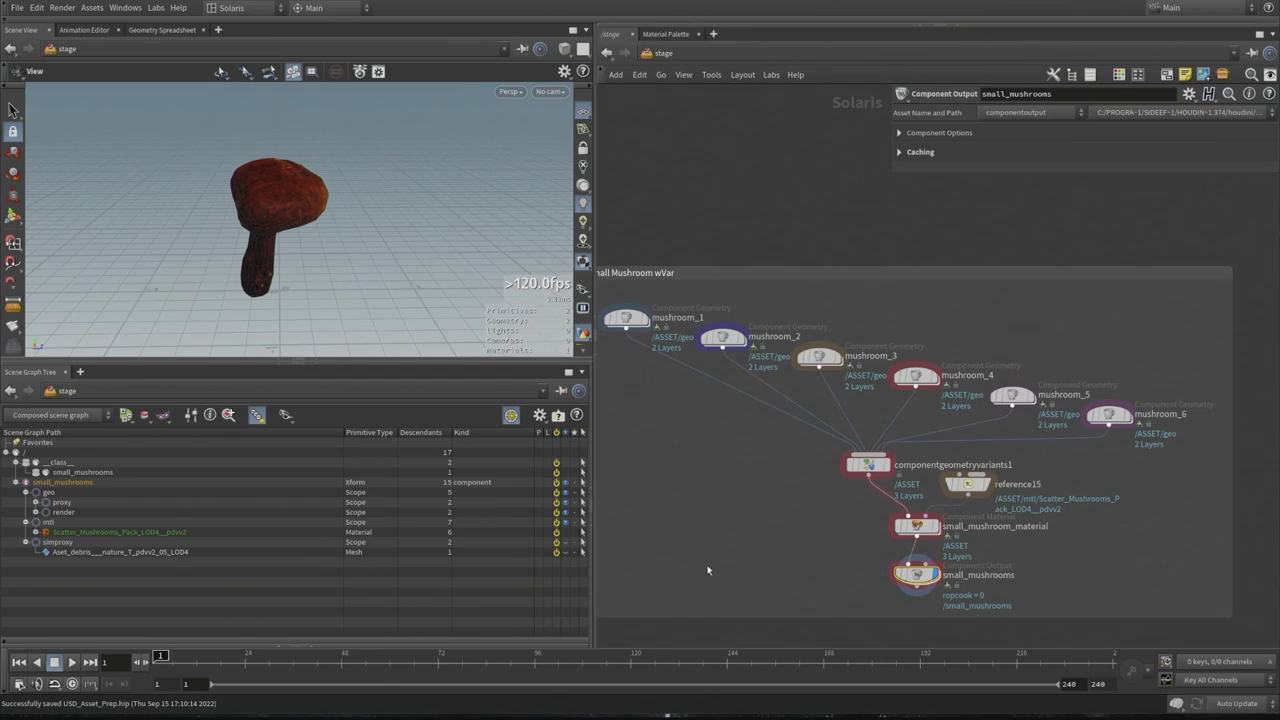
Add an Explore Variants node below small_mushrooms, wire it to that output and display it
scroll(775, 525, down, 2)
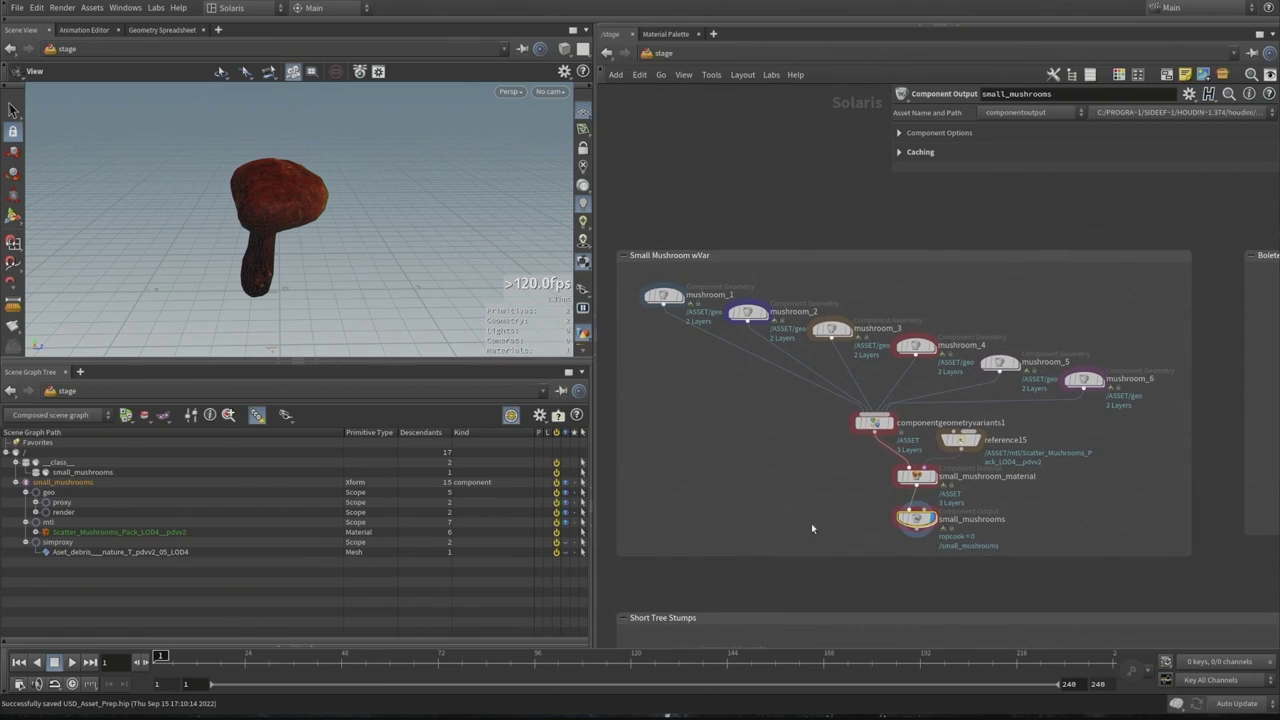
key(Tab)
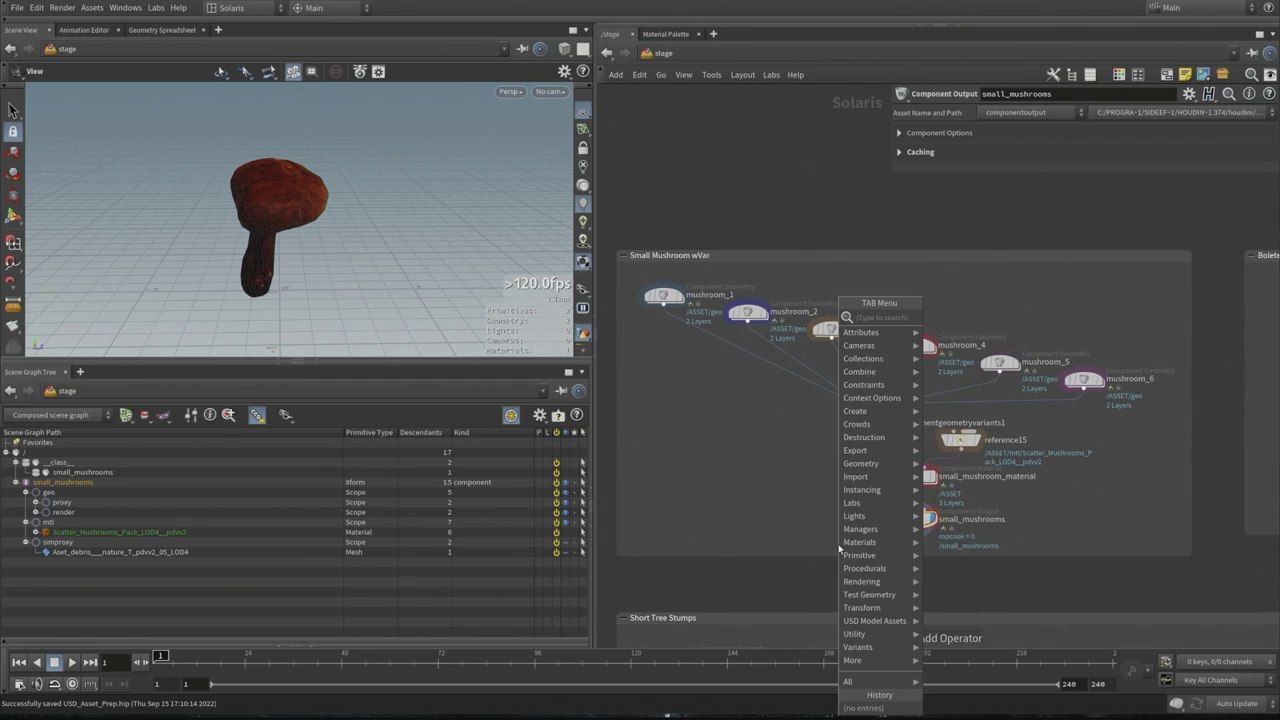
text(variant)
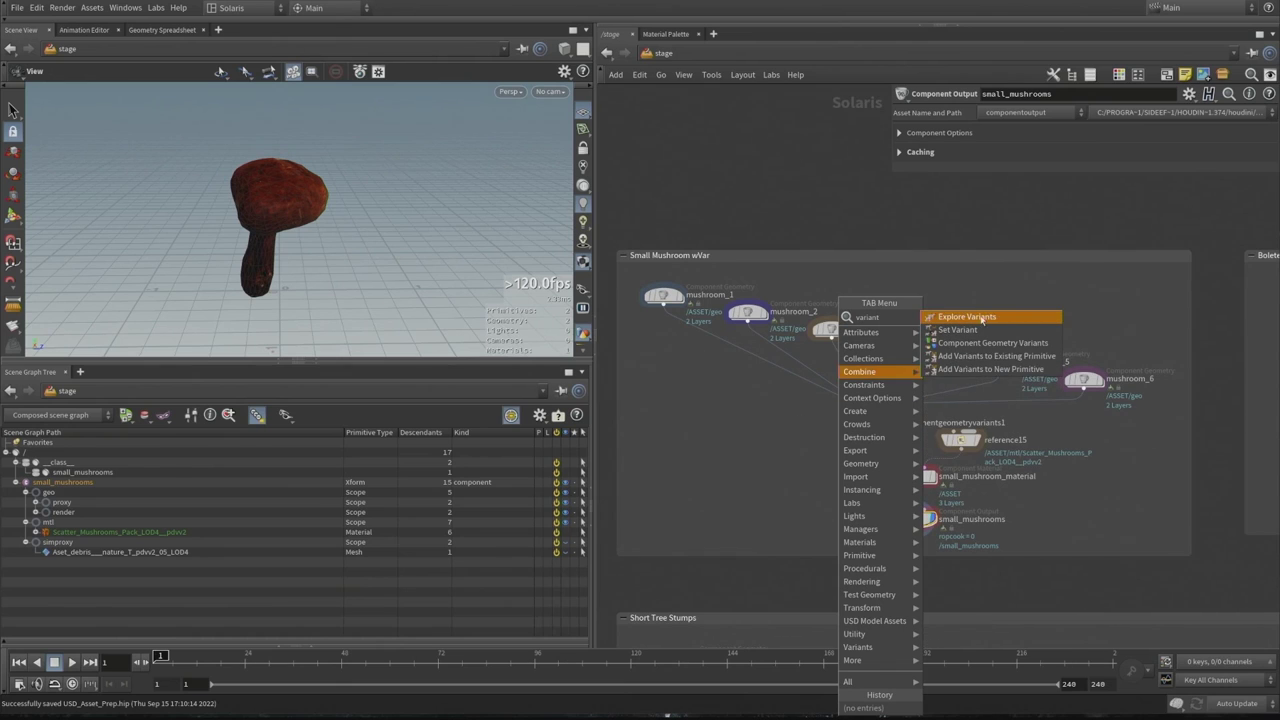
click(966, 317)
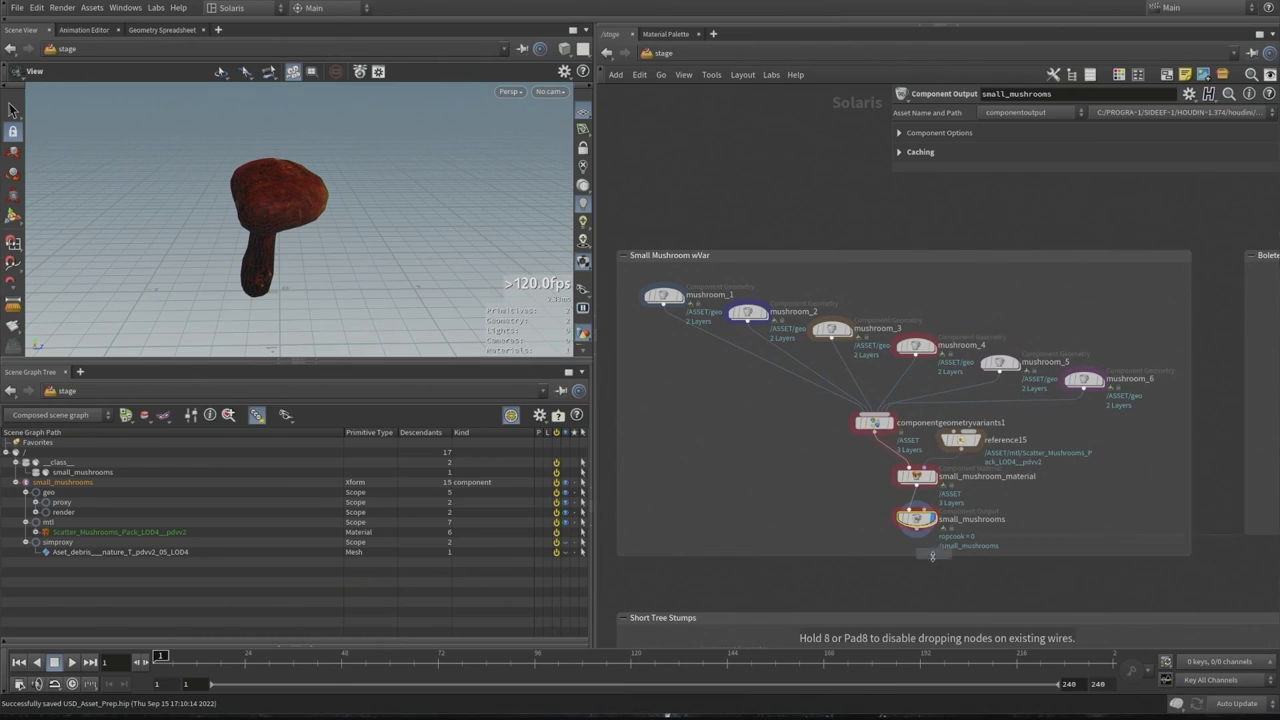
click(917, 578)
click(917, 531)
click(917, 568)
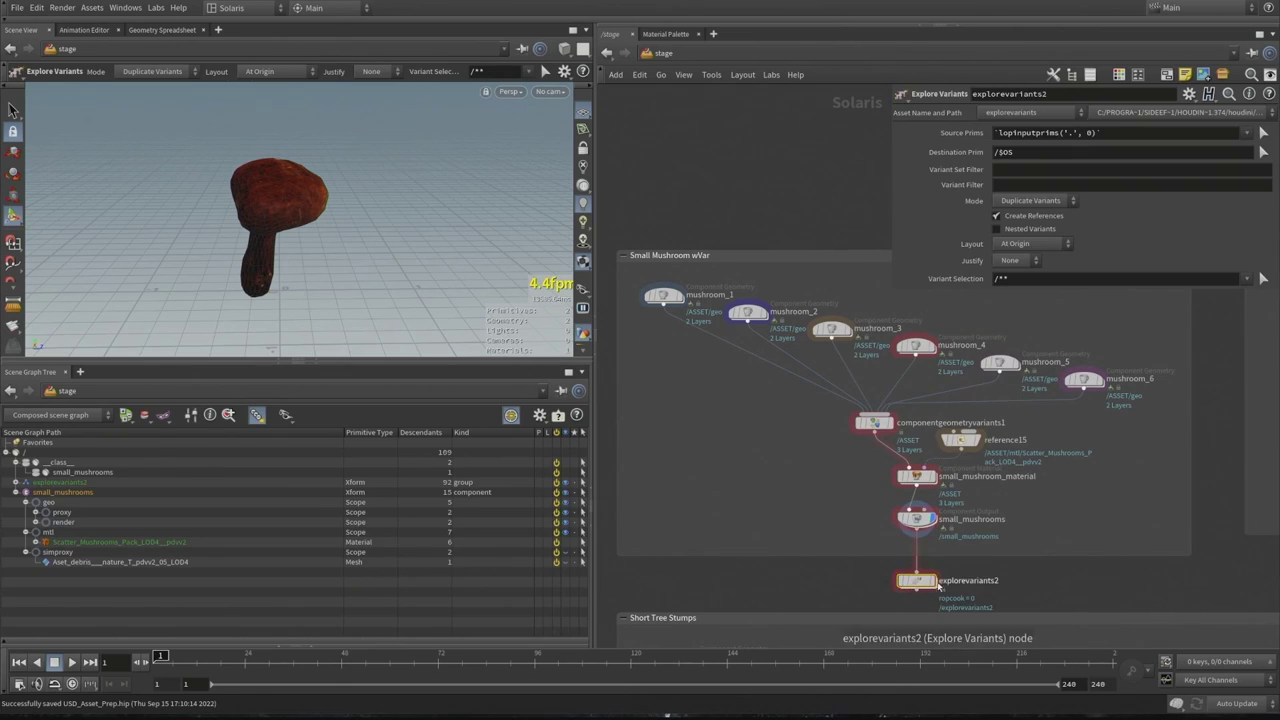
Set the variant node's mode to Explore Variants with the Stacked (XY) layout
click(1021, 201)
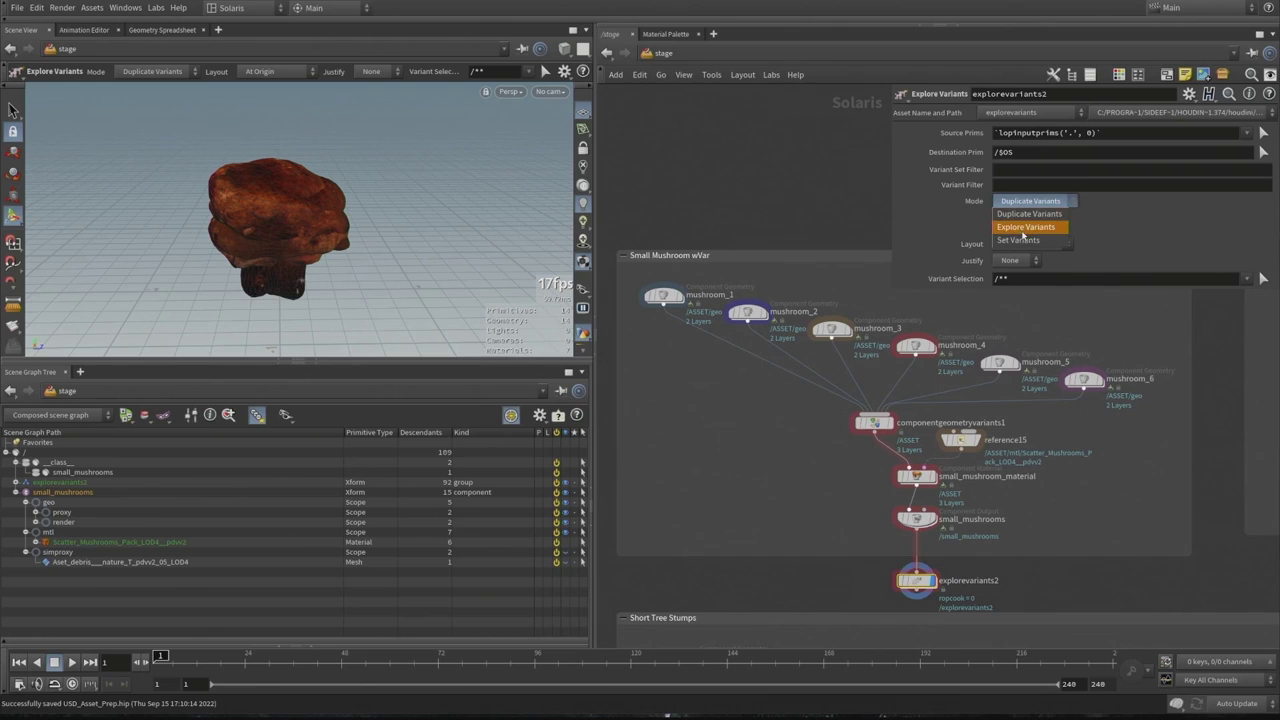
click(1020, 229)
alt+drag(373, 262, 200, 246)
alt+middle_drag(520, 250, 317, 246)
alt+scroll(317, 246, down, 3)
click(1016, 231)
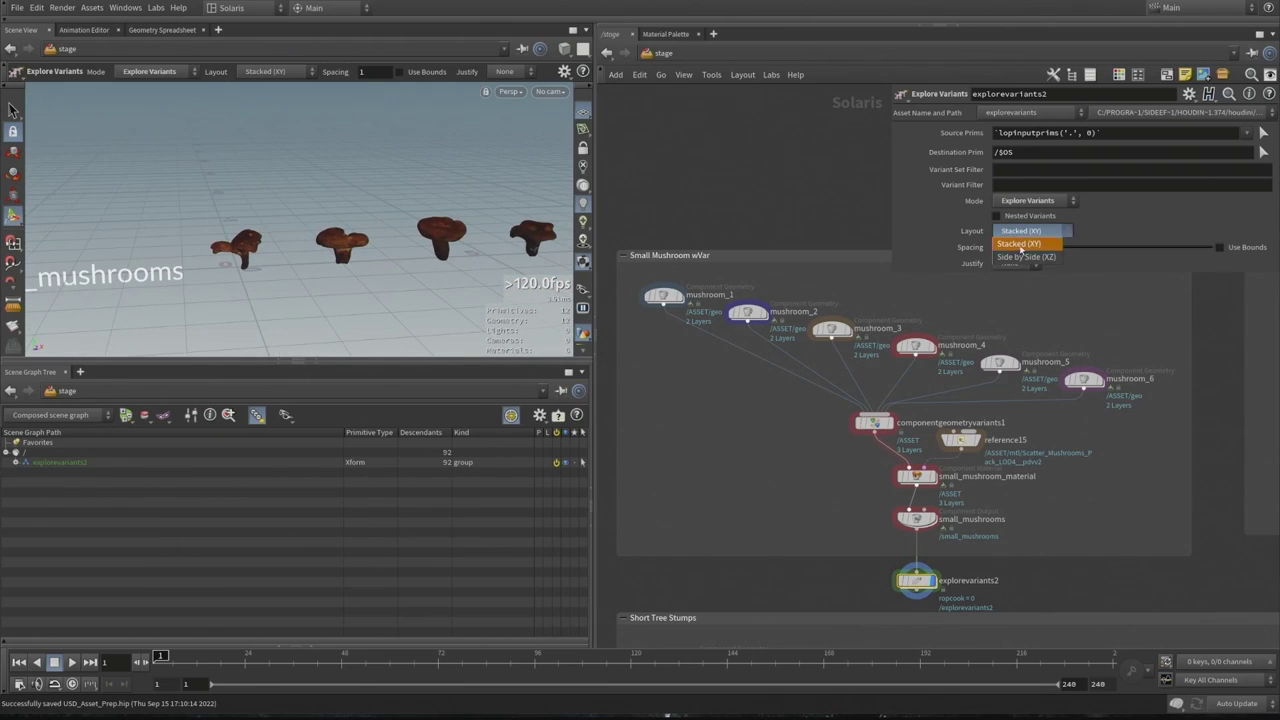
click(1020, 244)
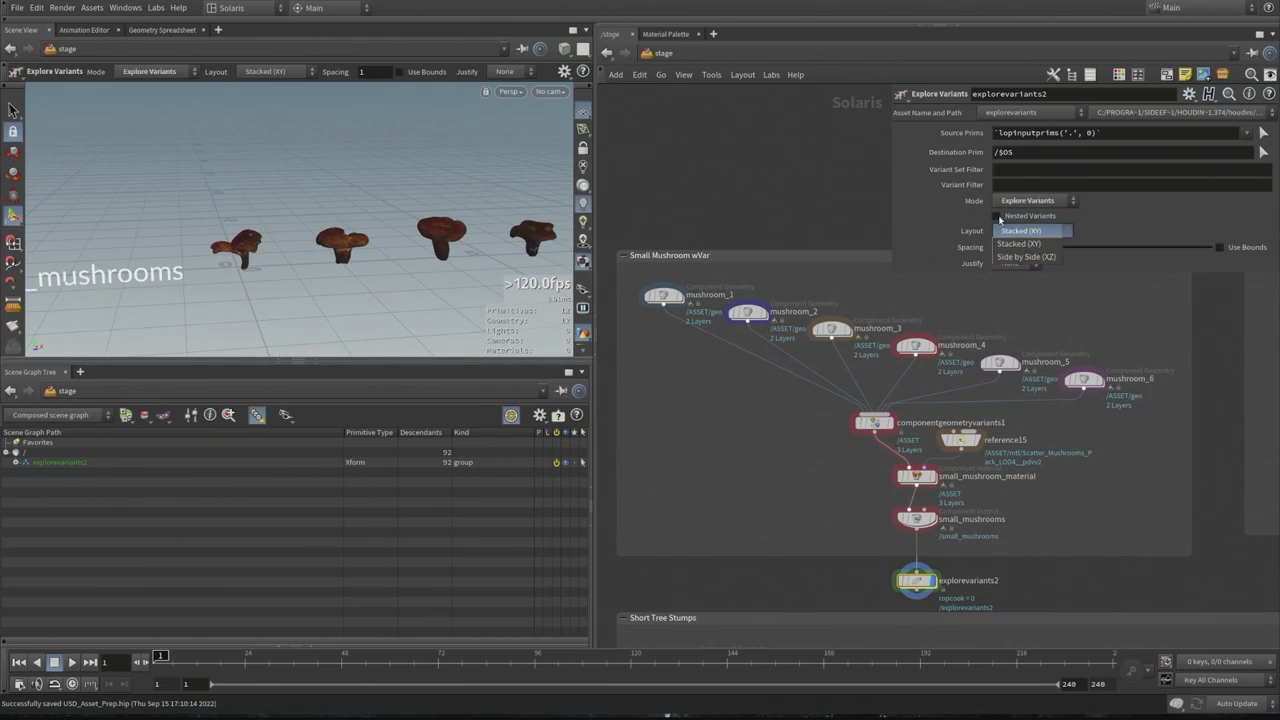
Enable Use Bounds on the variant node and adjust the spacing between the mushrooms
click(1219, 247)
drag(1059, 247, 1050, 249)
alt+middle_drag(423, 252, 369, 242)
drag(368, 241, 388, 204)
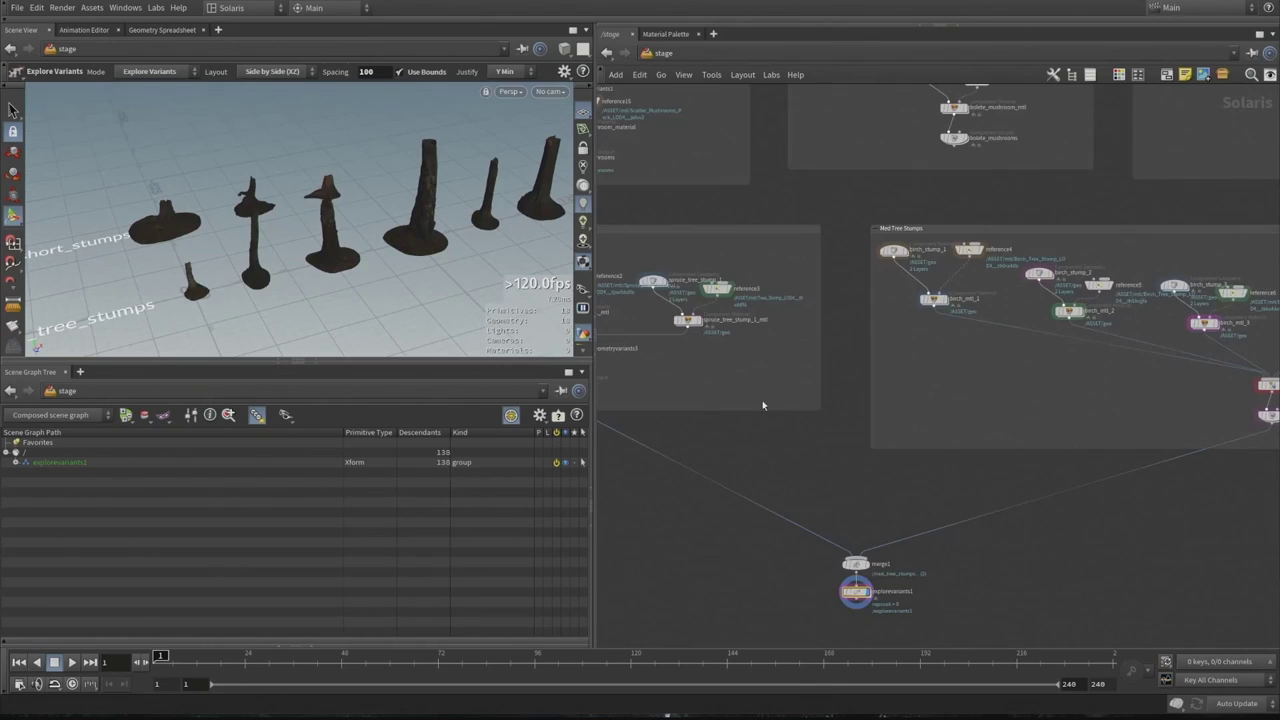
Display the short_stumps component output in the Tree Stumps group and examine its caching, export and Variant Layers parameters
middle_drag(743, 383, 974, 411)
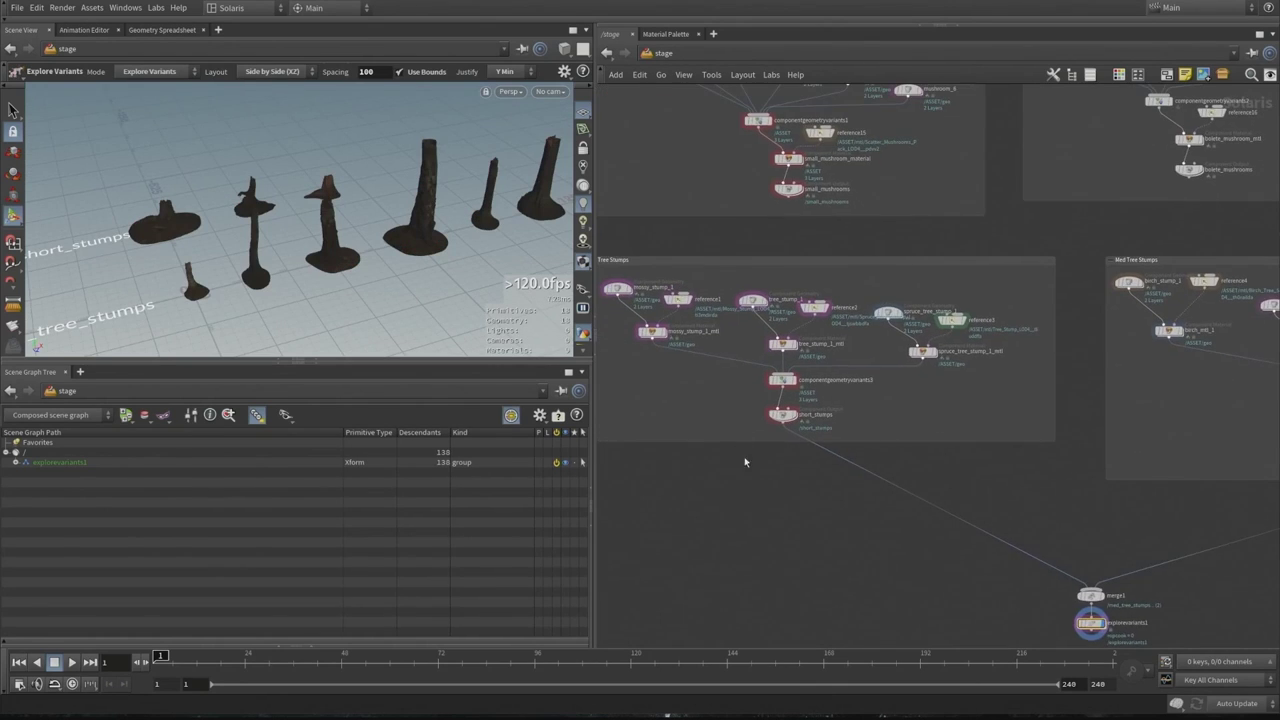
scroll(752, 405, up, 2)
scroll(757, 404, up, 2)
click(796, 478)
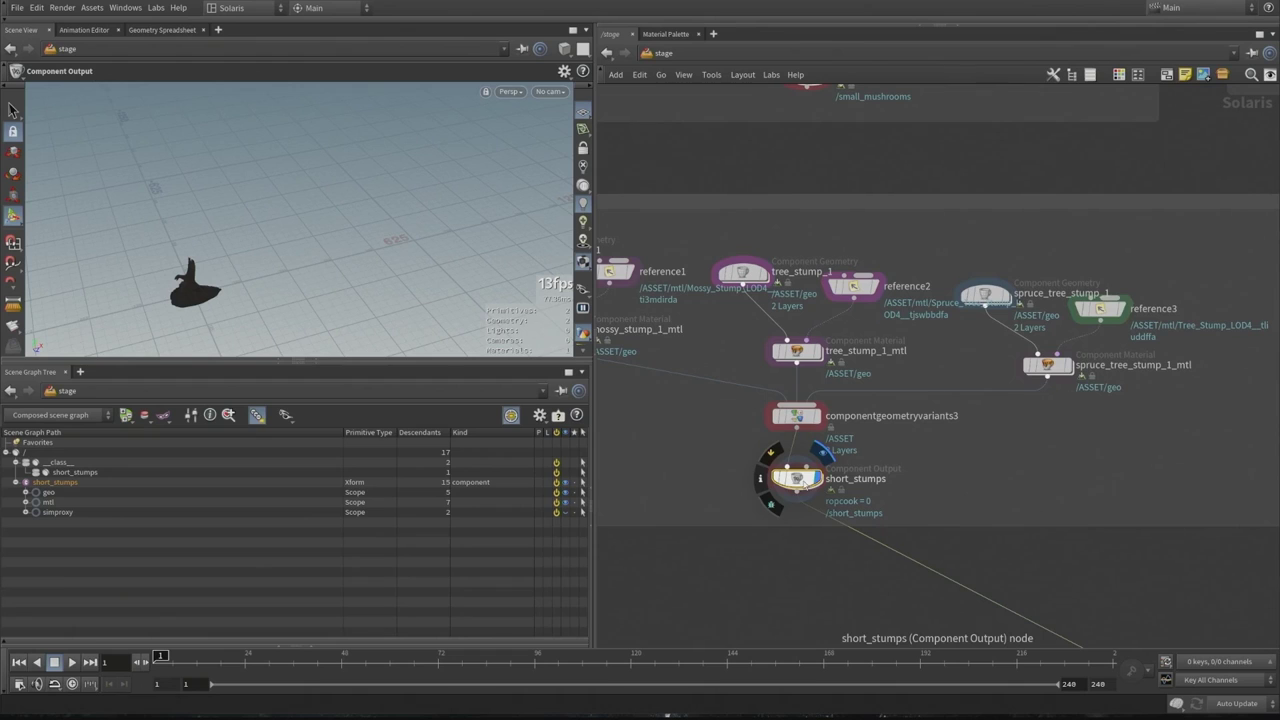
key(p)
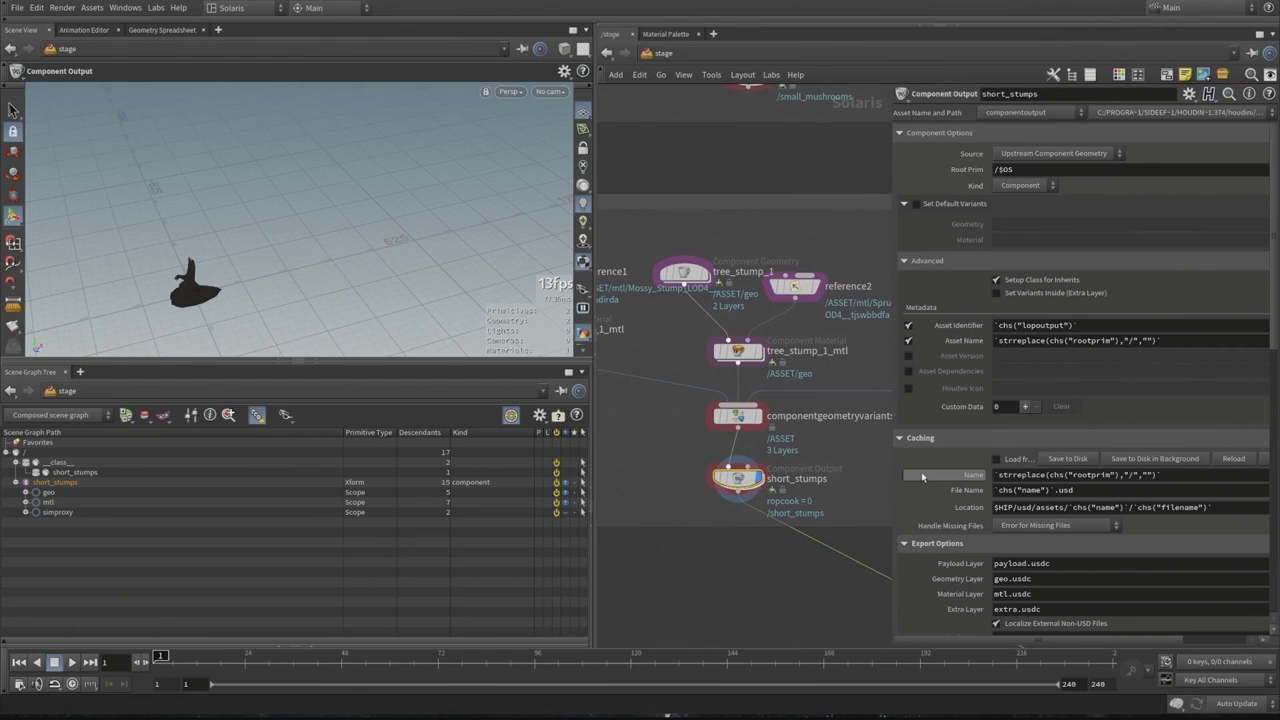
scroll(922, 476, down, 8)
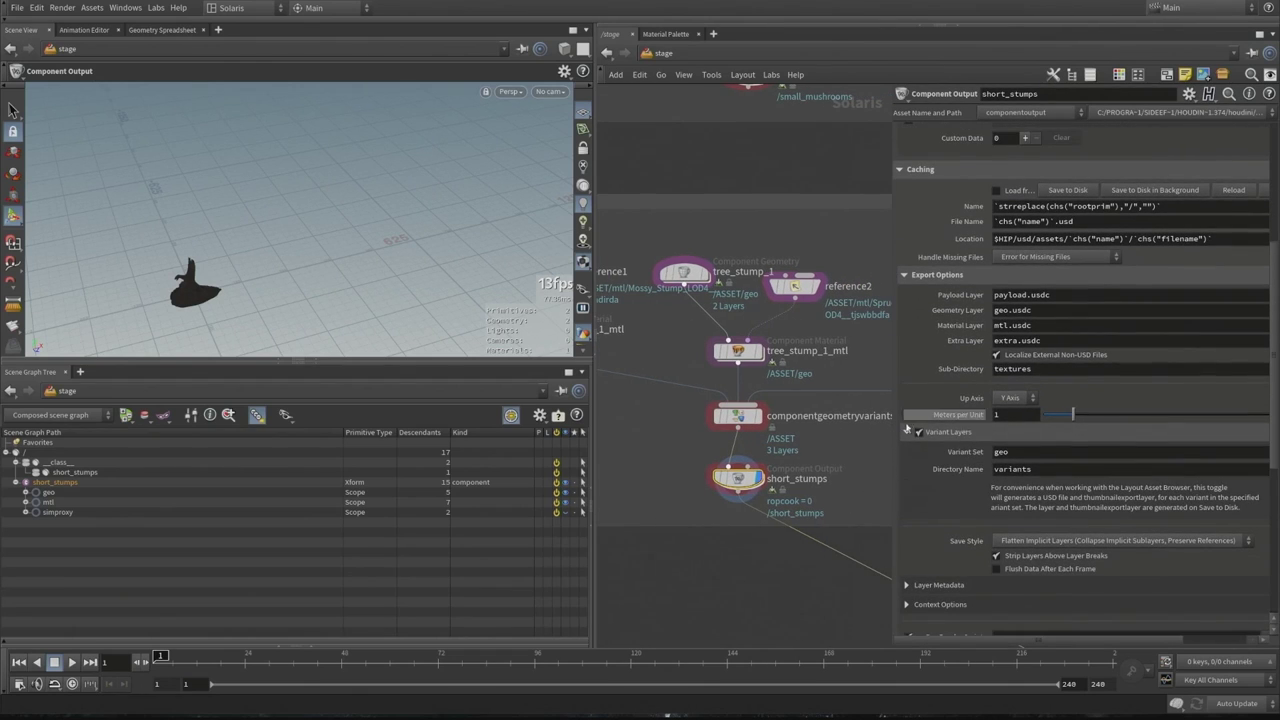
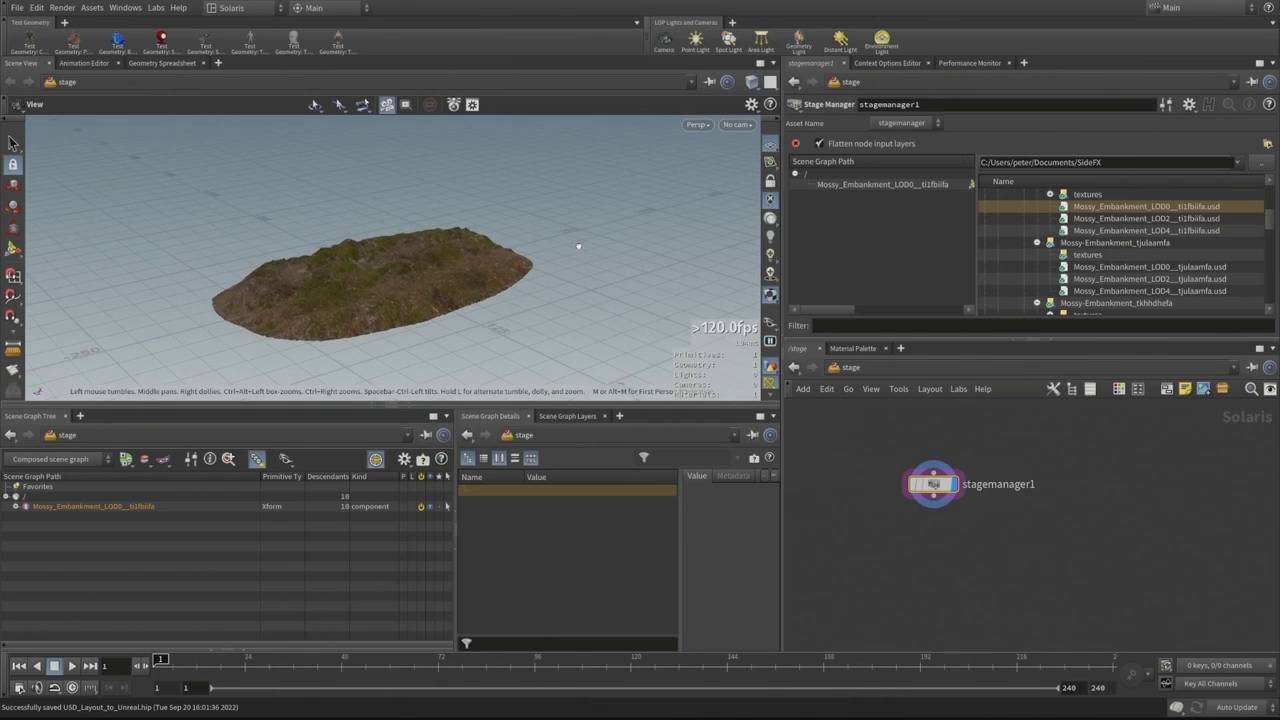
Reference Mossy_Embankment_LOD0__tjulaamfa.usd and Mossy_Embankment_LOD0__tkhhdhefa.usd into stagemanager1's scene graph and close the asset file browser
drag(401, 278, 470, 305)
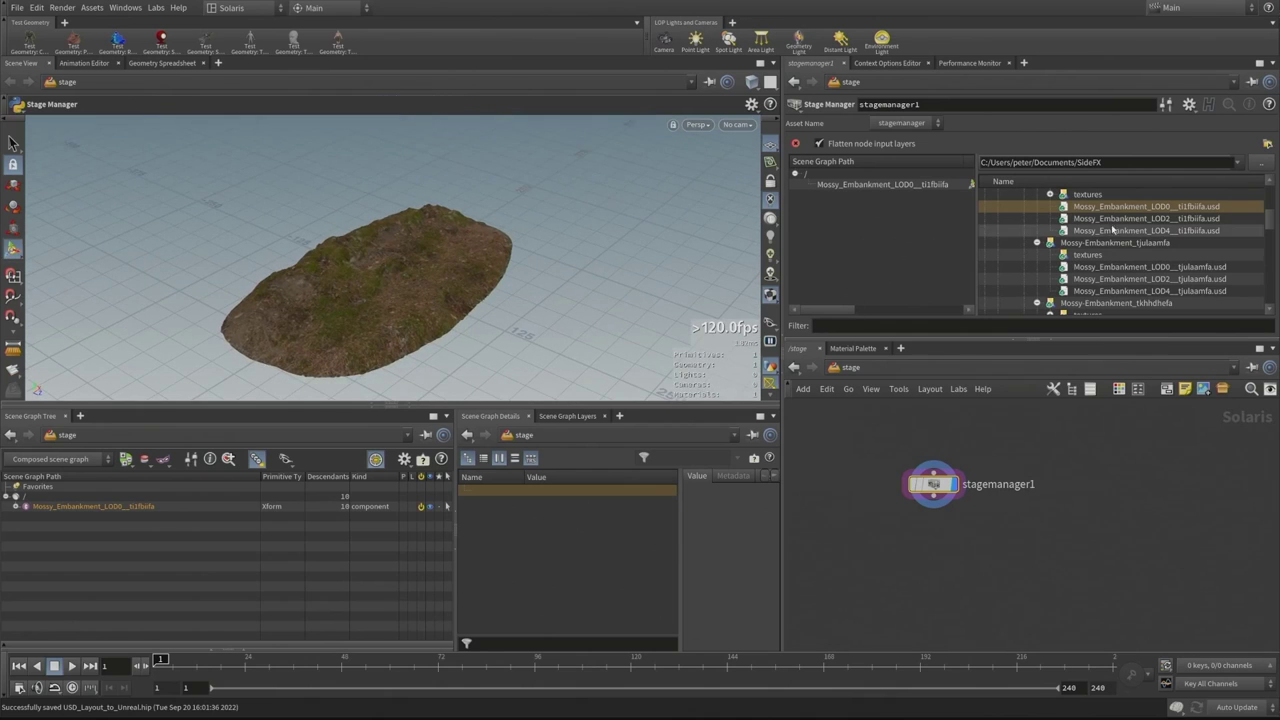
drag(1112, 270, 814, 260)
drag(337, 251, 580, 255)
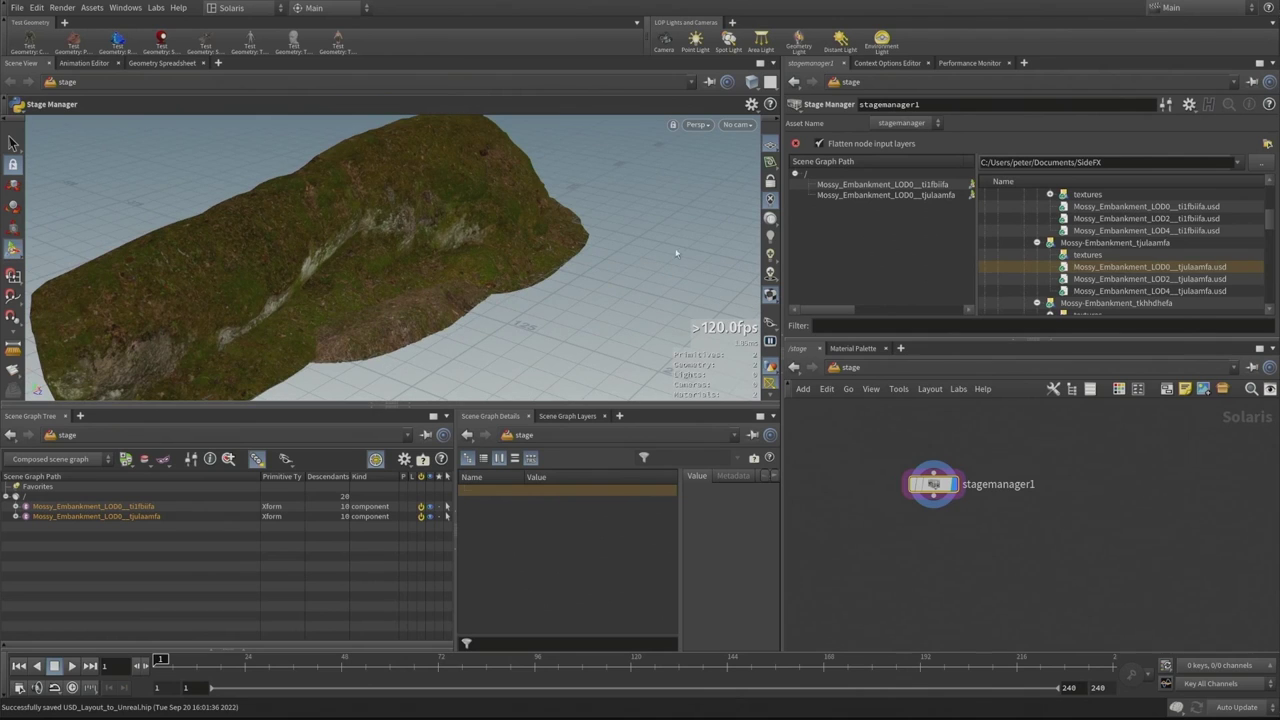
scroll(1001, 231, down, 2)
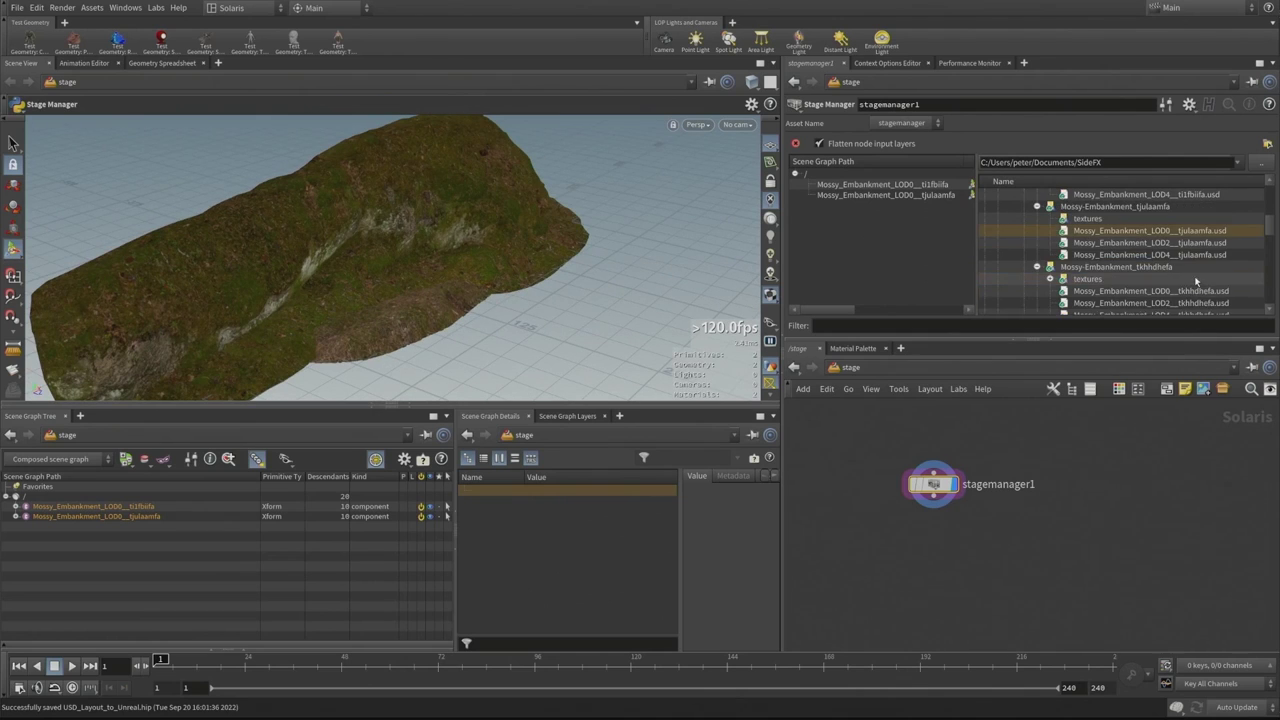
drag(1150, 290, 870, 215)
scroll(1143, 258, down, 3)
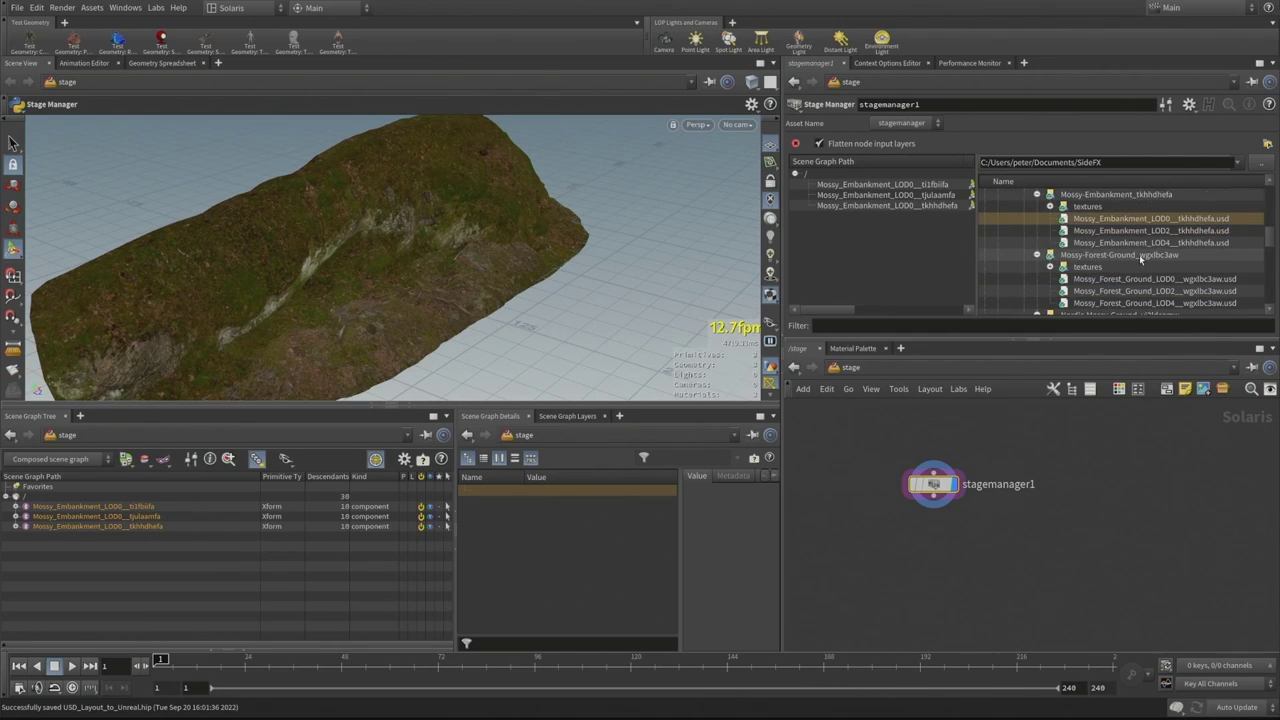
scroll(1140, 255, up, 5)
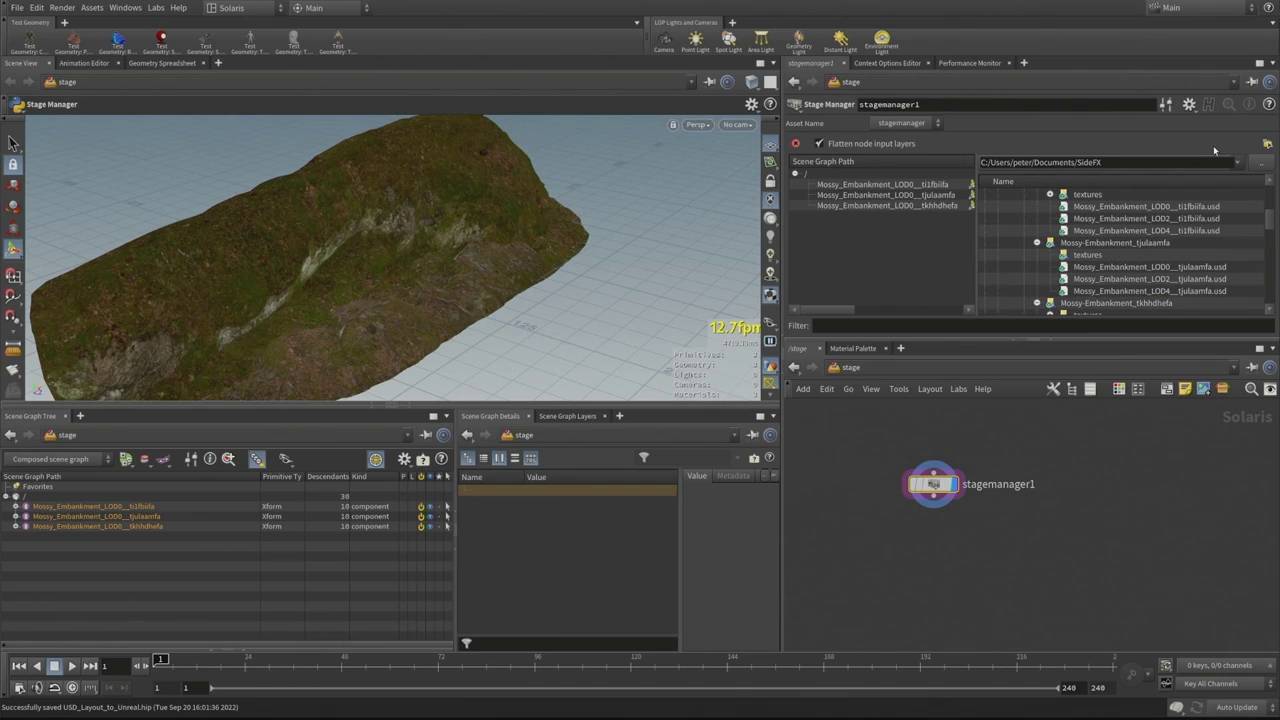
click(1267, 144)
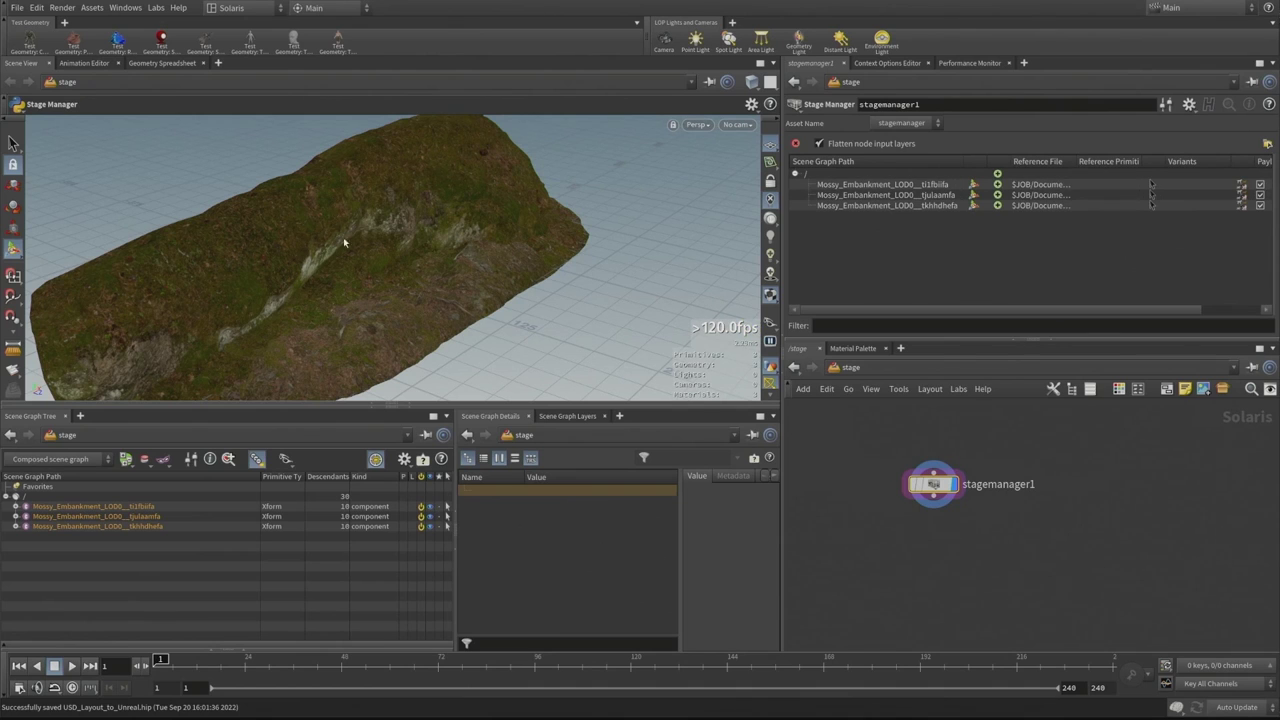
Select the Mossy_Embankment_LOD0__ti1fbiifa primitive for transforming and move it forward along the ground, in front of the larger embankment
alt+drag(333, 243, 311, 209)
alt+middle_drag(385, 217, 488, 223)
drag(489, 224, 471, 278)
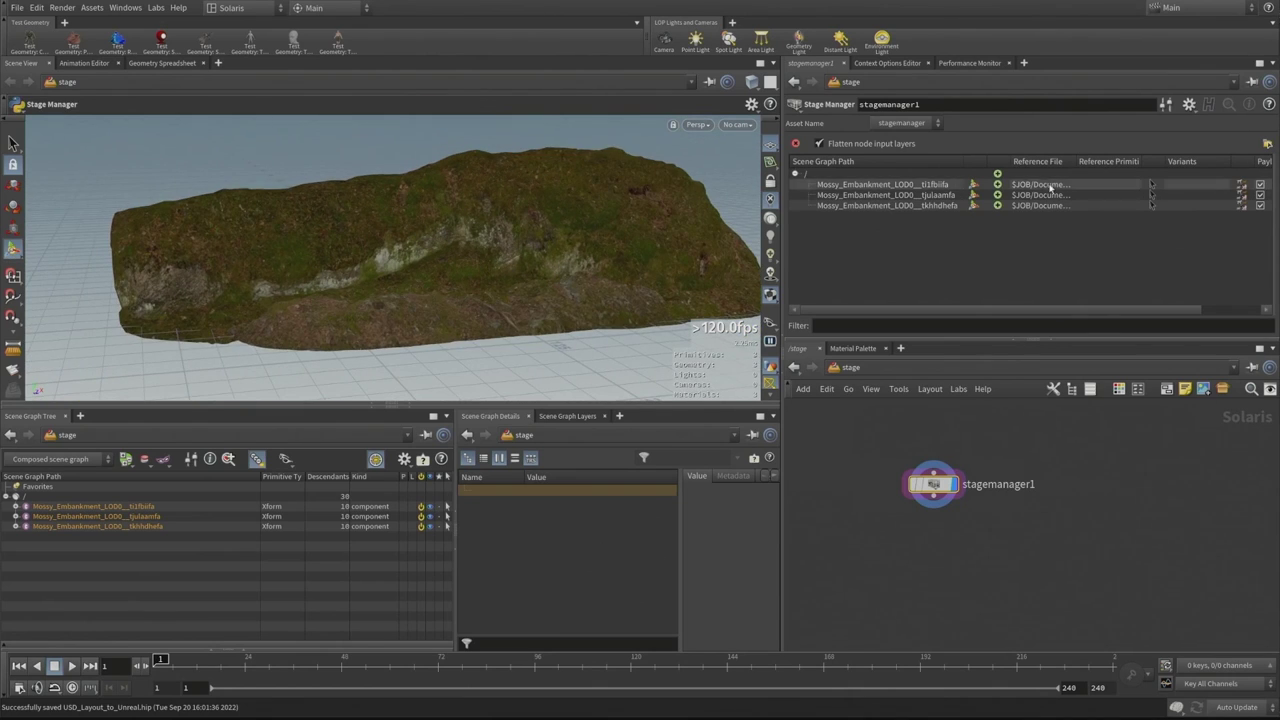
click(973, 187)
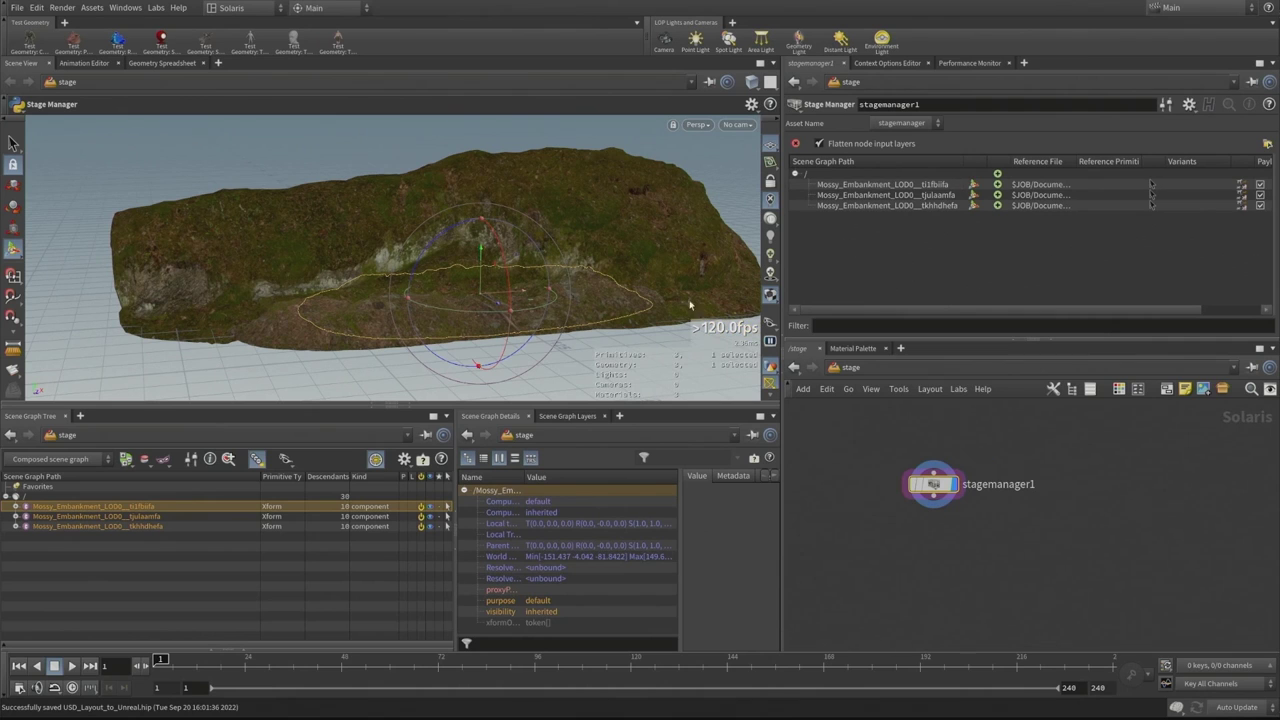
drag(497, 308, 545, 335)
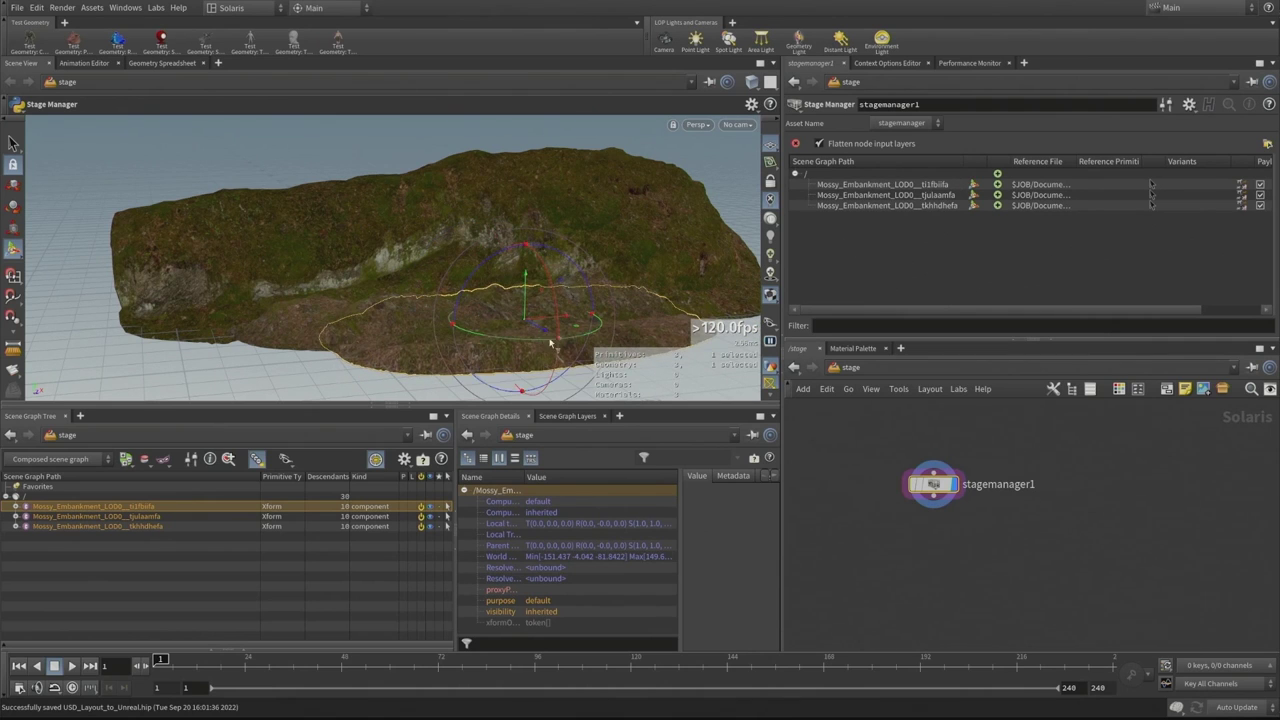
Select the tjulaamfa and tkhhdhefa embankments in turn and arrange them with the transform handles to build up the ground
click(973, 195)
alt+drag(386, 323, 571, 256)
click(973, 205)
alt+drag(543, 311, 428, 246)
key(Return)
drag(510, 328, 588, 236)
key(Return)
drag(493, 241, 682, 208)
alt+drag(594, 274, 619, 291)
key(Return)
drag(622, 236, 600, 273)
key(Escape)
key(Return)
drag(679, 248, 759, 229)
drag(720, 174, 683, 245)
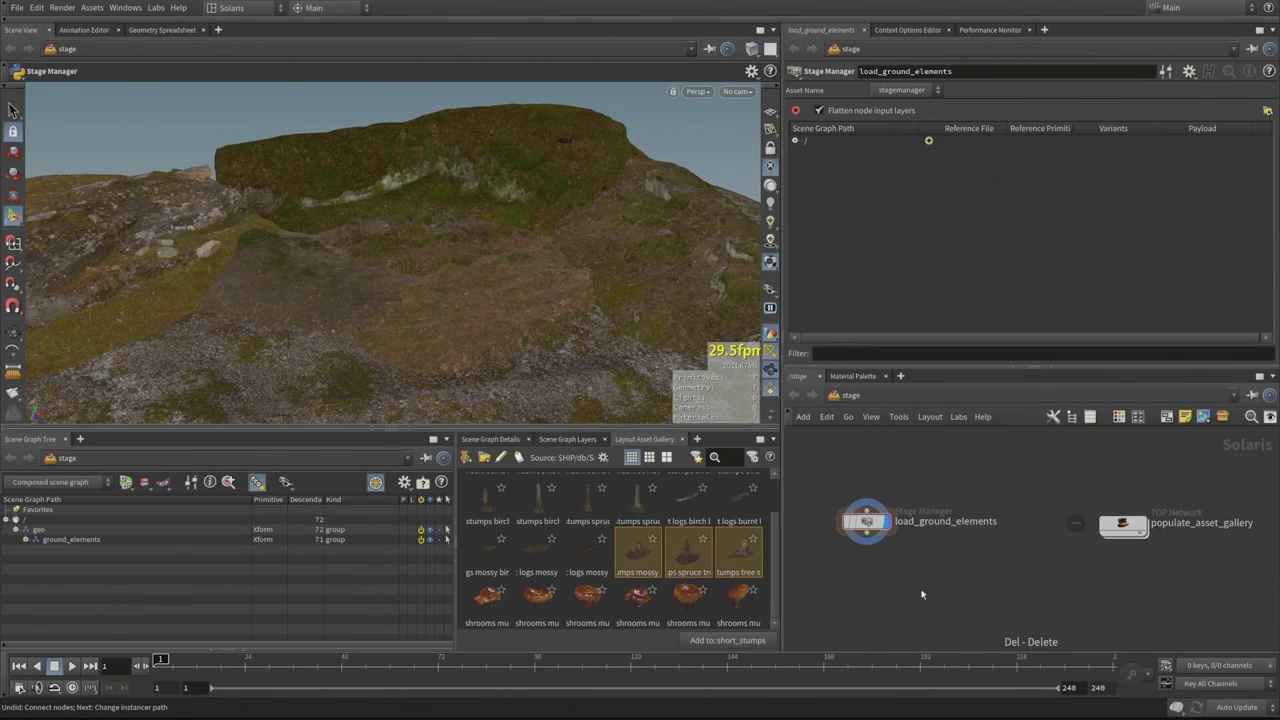
Add a Layout node below load_ground_elements, name it short_stumps and display it
key(Tab)
text(layout)
key(Return)
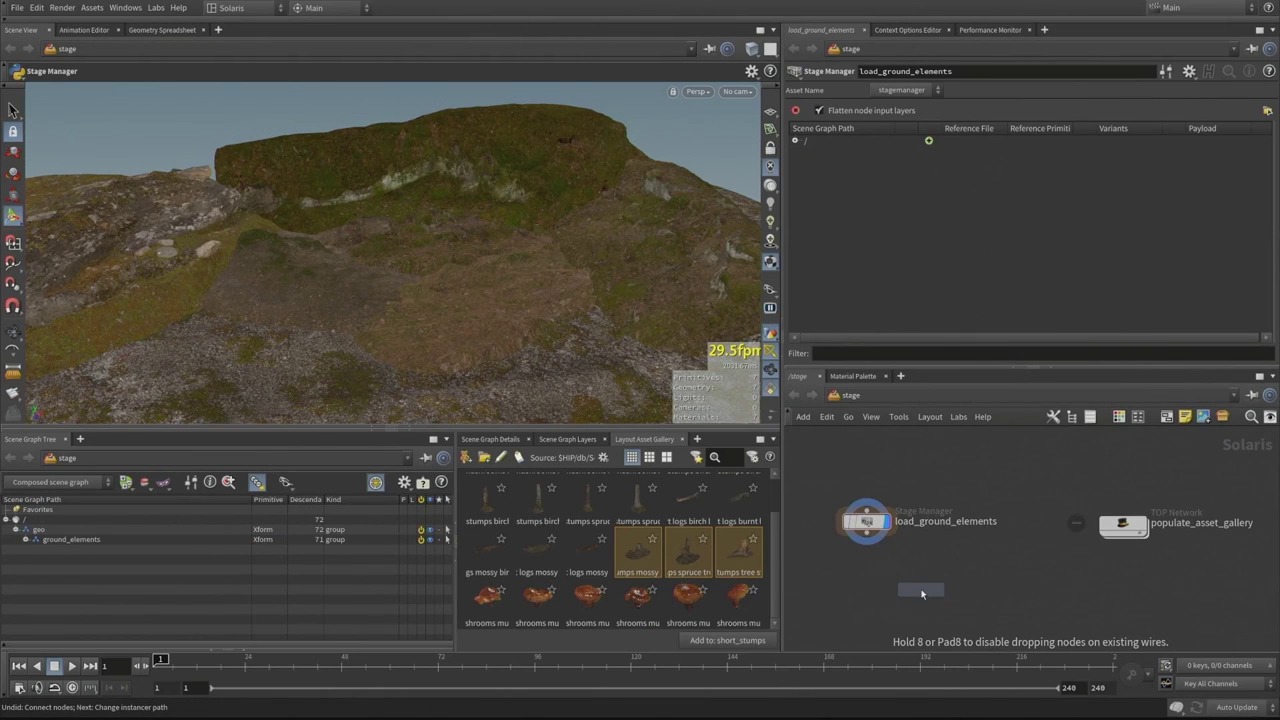
click(870, 568)
double_click(906, 568)
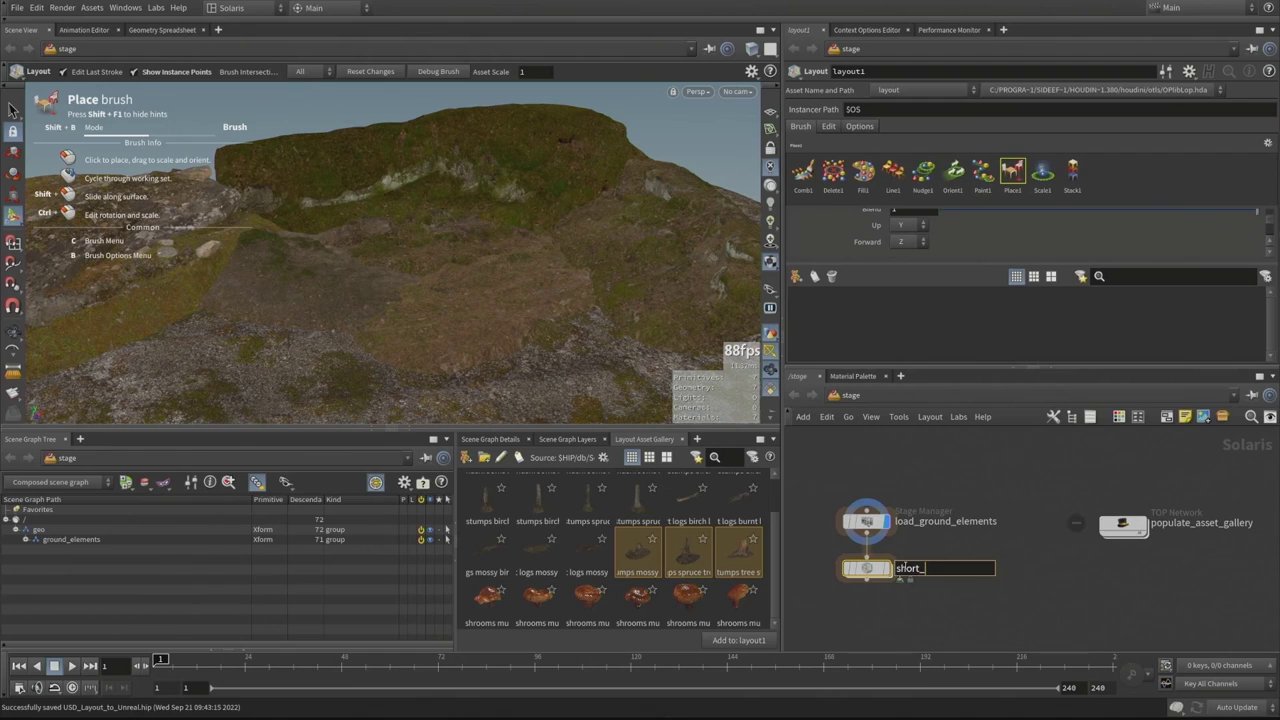
key(Return)
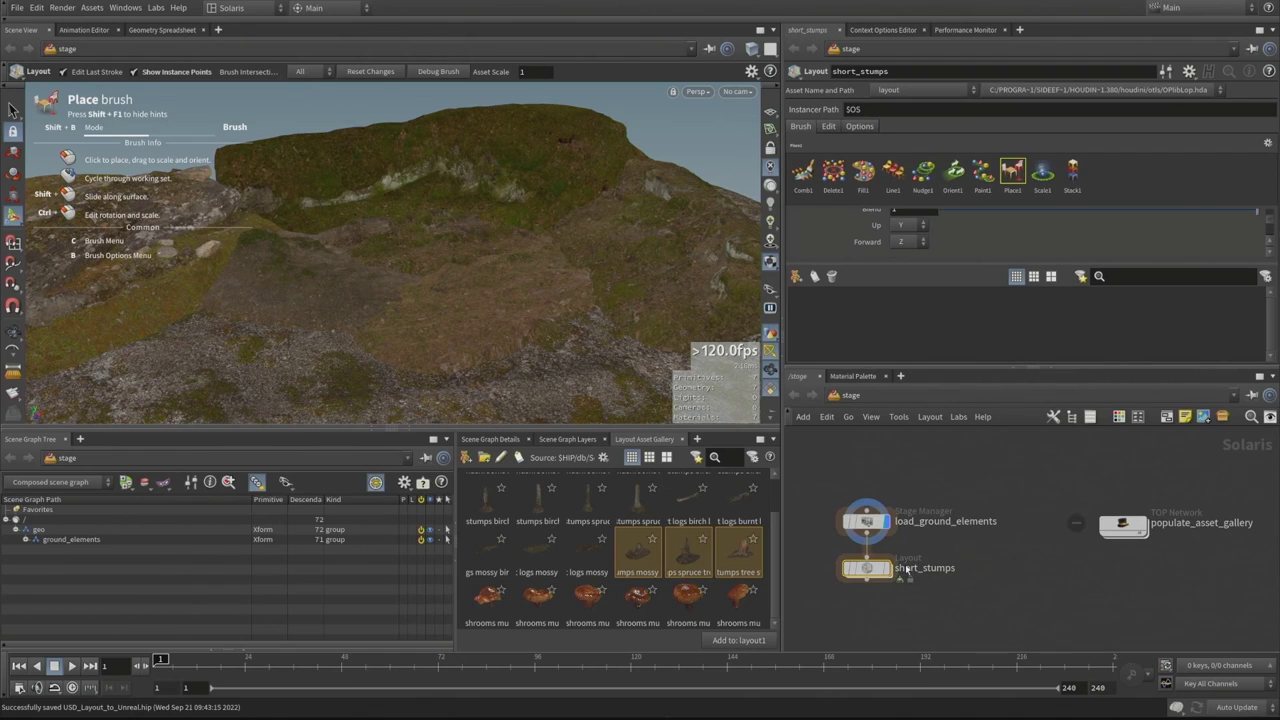
click(884, 568)
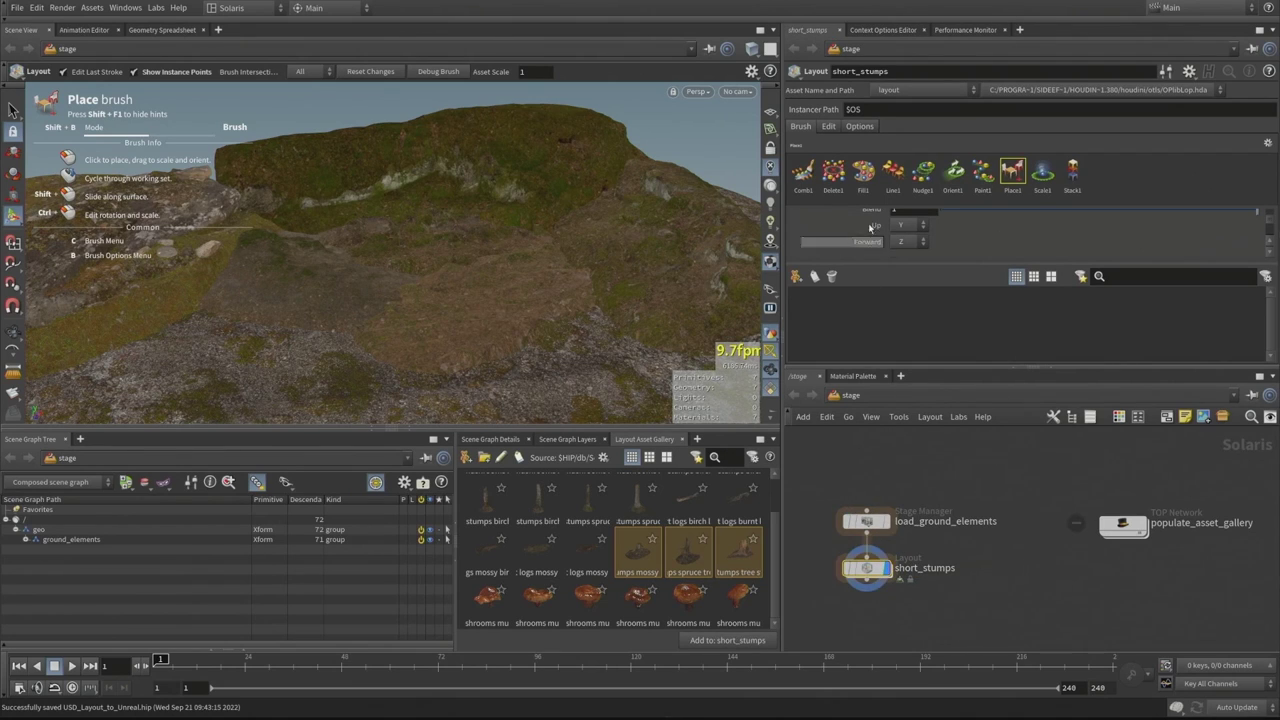
Add the three selected short stump assets from the gallery to the layout's working set and set the instancer path to /geo/$OS
mouse_move(640, 570)
mouse_down()
mouse_move(886, 310)
mouse_move(905, 322)
mouse_up()
click(861, 109)
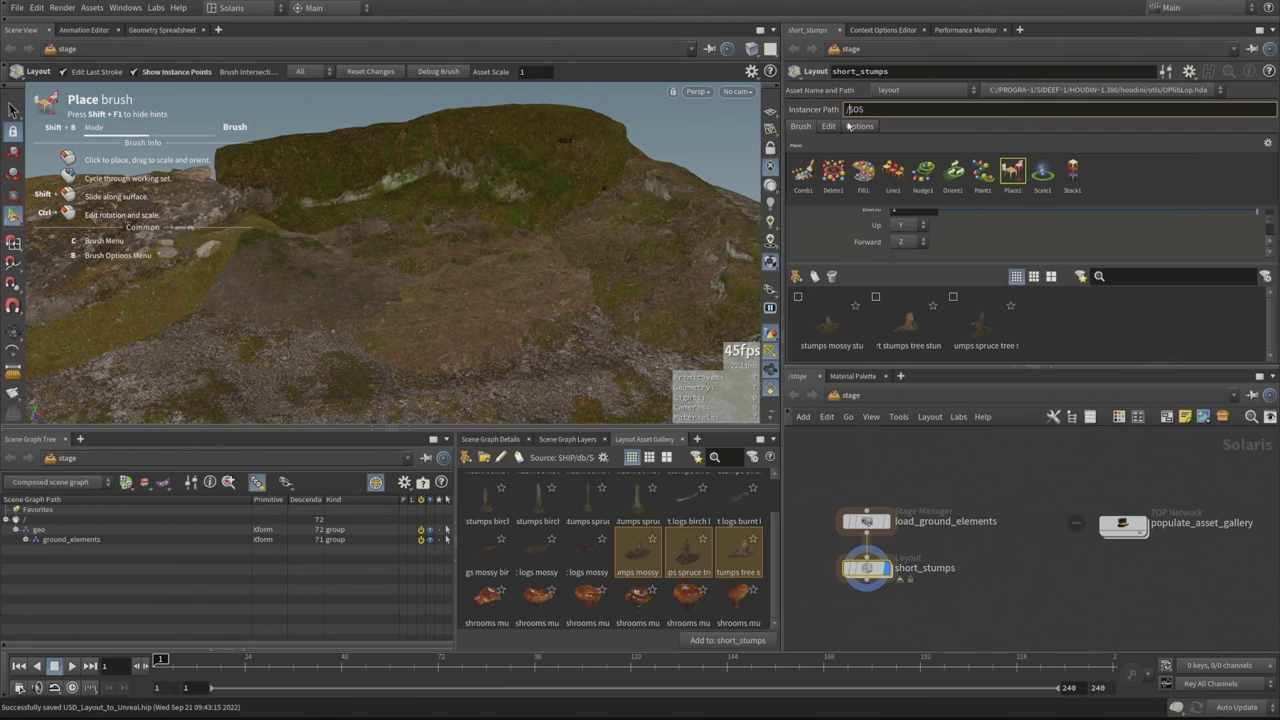
text(/geo/)
key(Return)
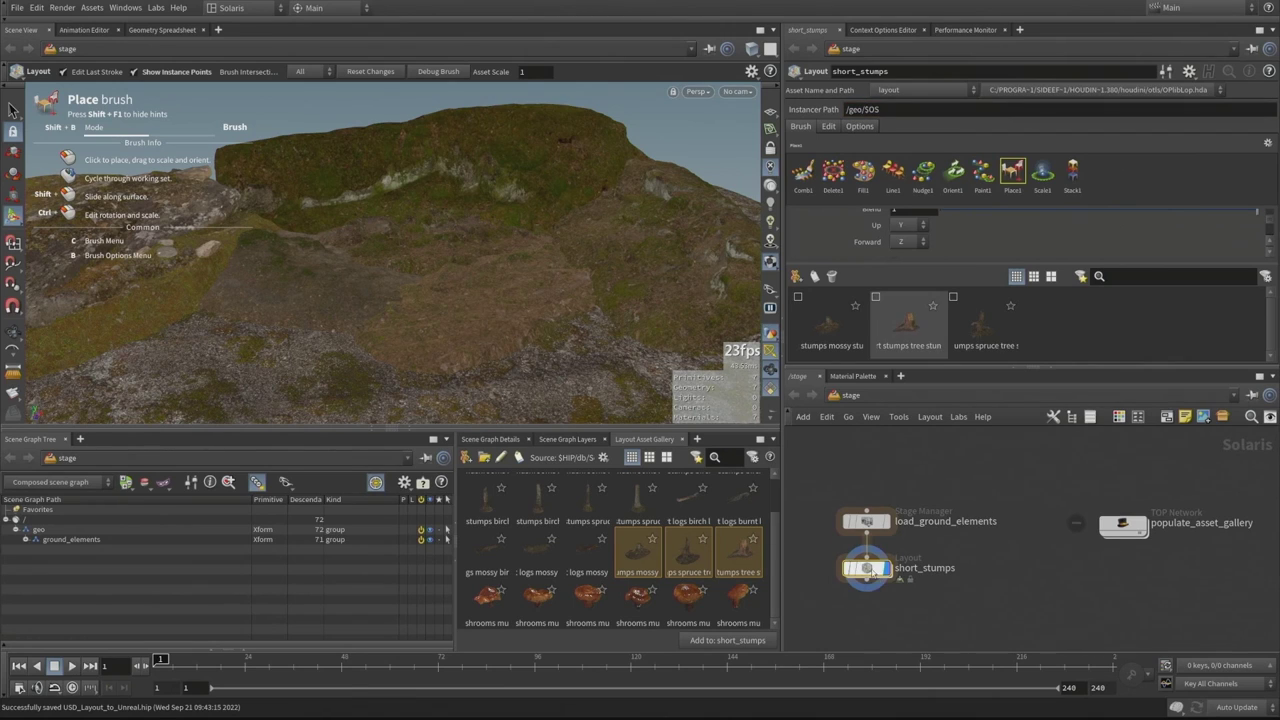
click(16, 532)
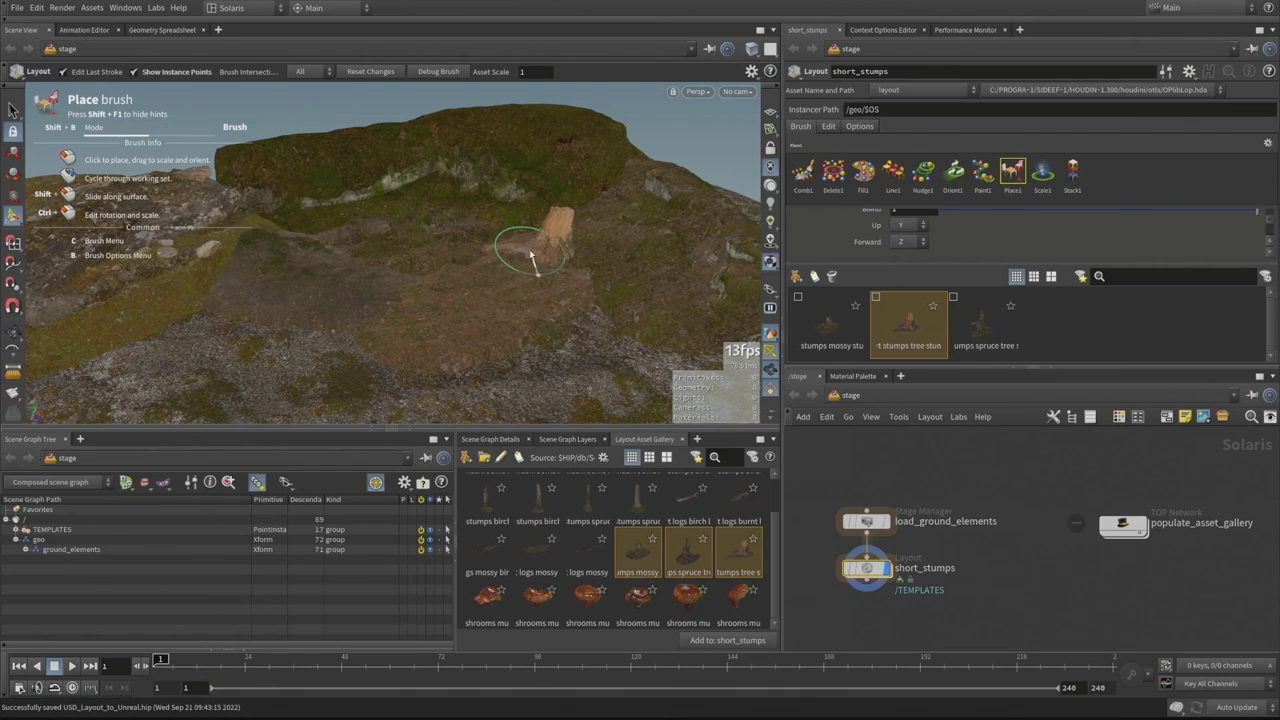
Select all three stump assets for the Place brush and set its Align To Normal blend to 0.15
click(819, 328)
shift+click(987, 320)
click(532, 232)
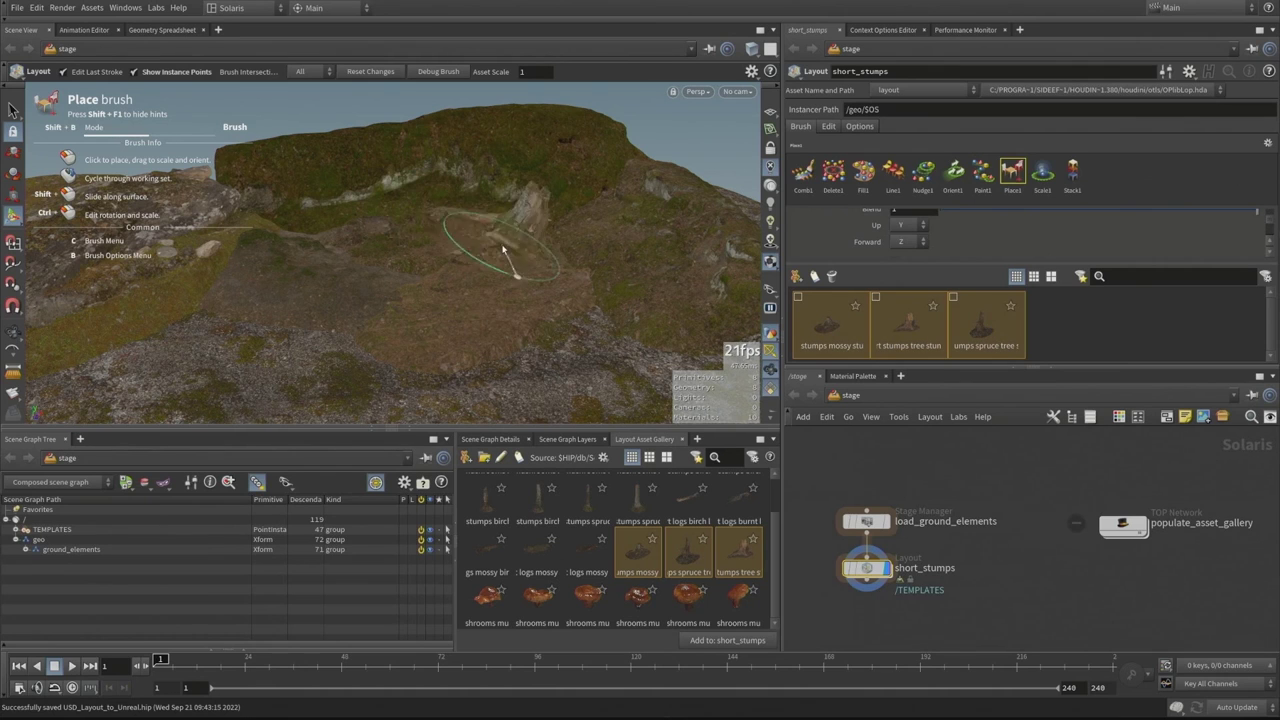
scroll(503, 250, down, 2)
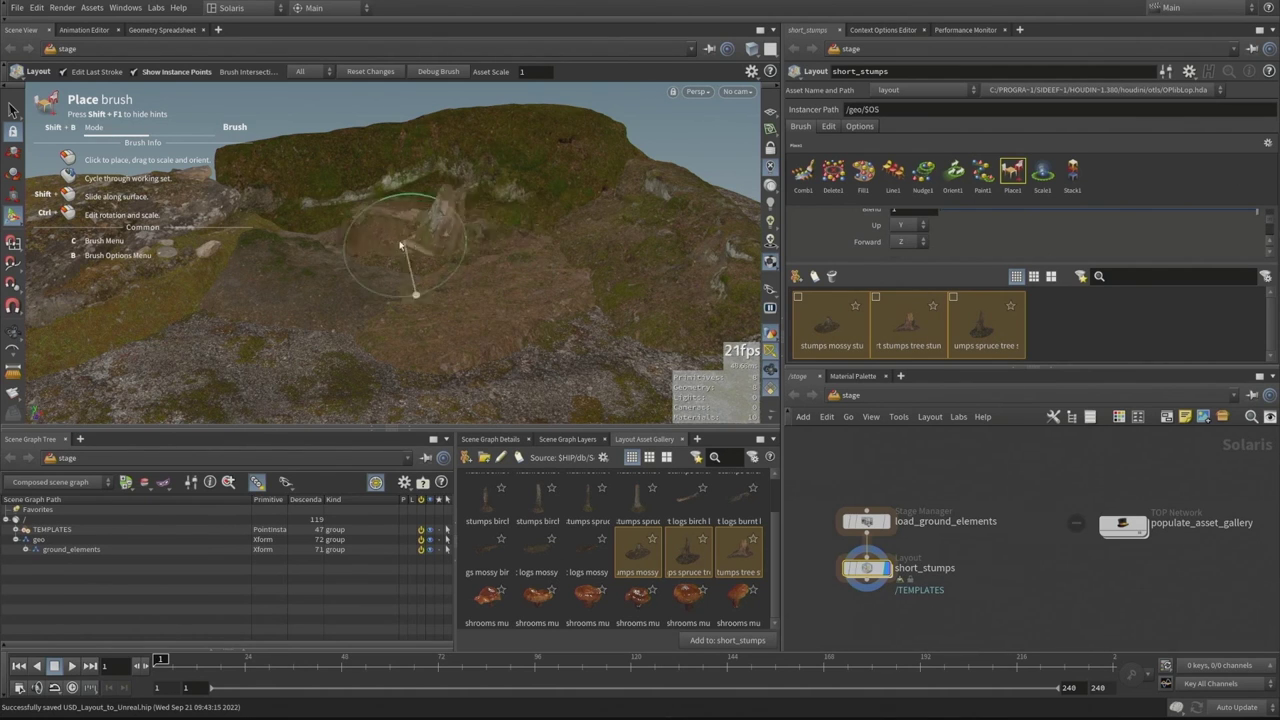
alt+drag(403, 248, 389, 234)
alt+right_drag(389, 234, 534, 214)
scroll(1079, 246, up, 2)
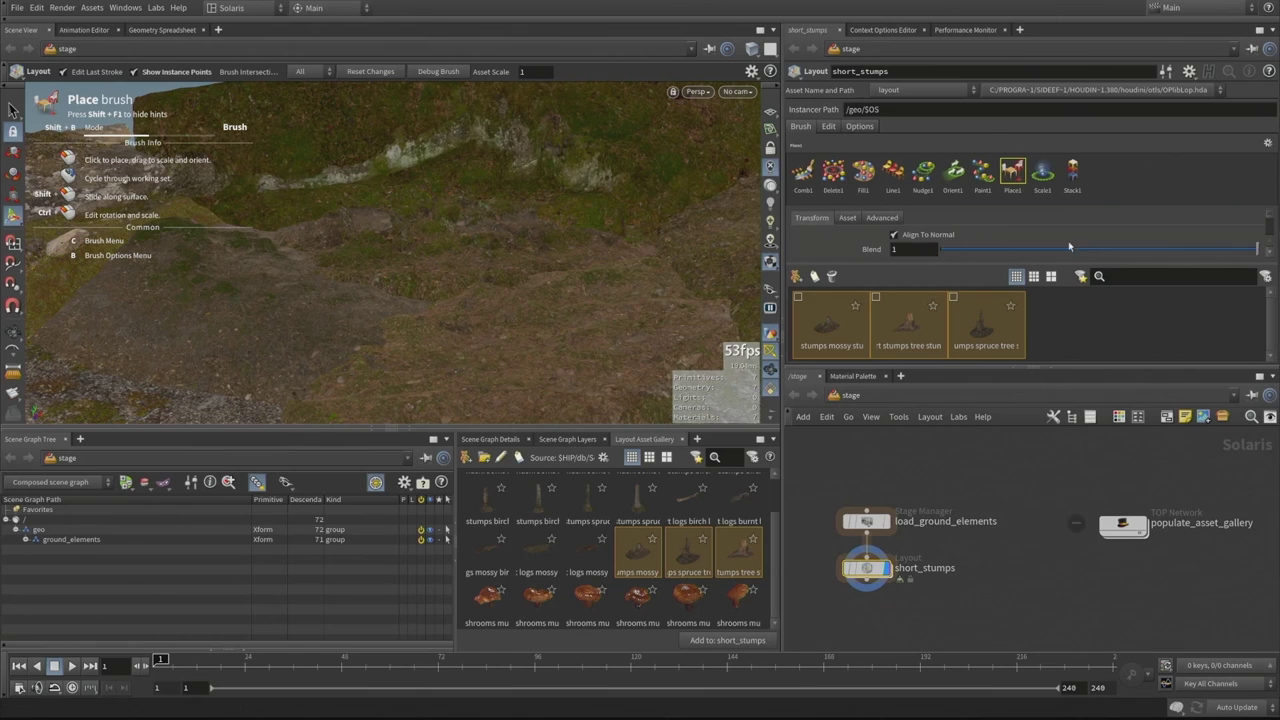
drag(984, 249, 976, 249)
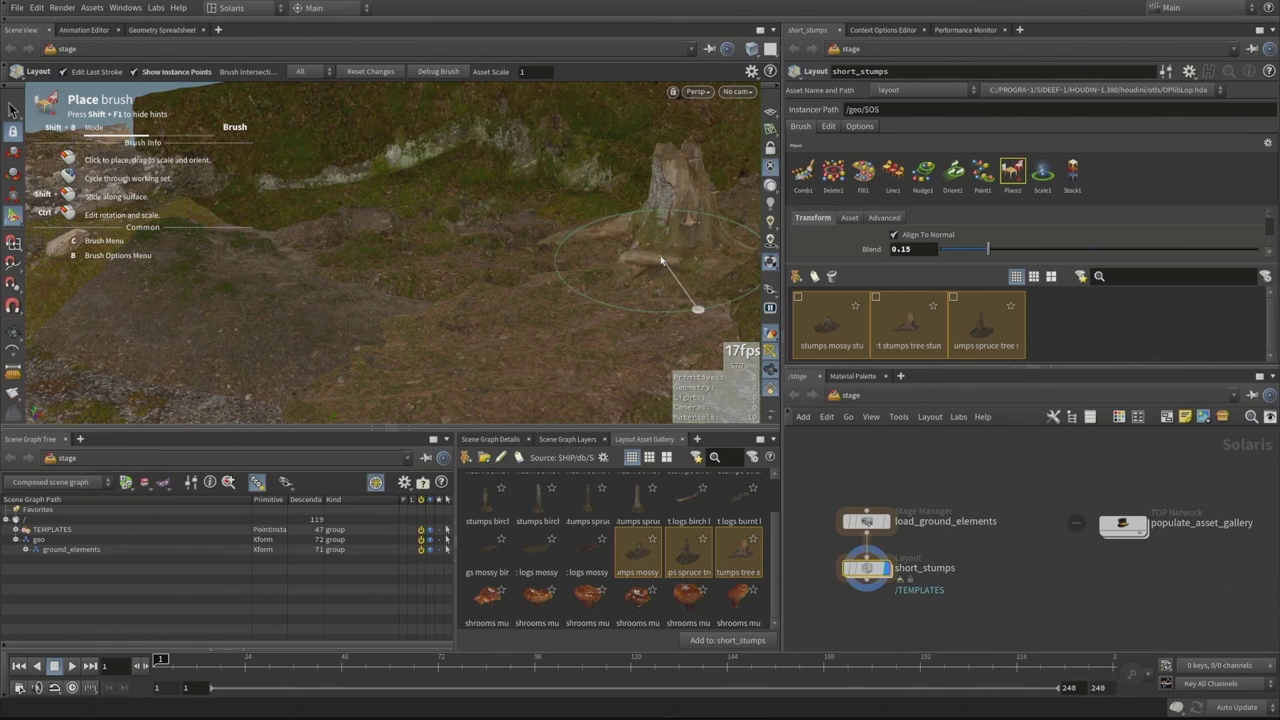
Place three different stumps on the terrain: one near the mossy bank's right end, a tall one at back left and a cut one in the foreground
click(660, 259)
mouse_move(583, 263)
alt+mouse_down()
mouse_move(694, 246)
mouse_move(578, 256)
alt+mouse_up()
scroll(390, 258, down, 1)
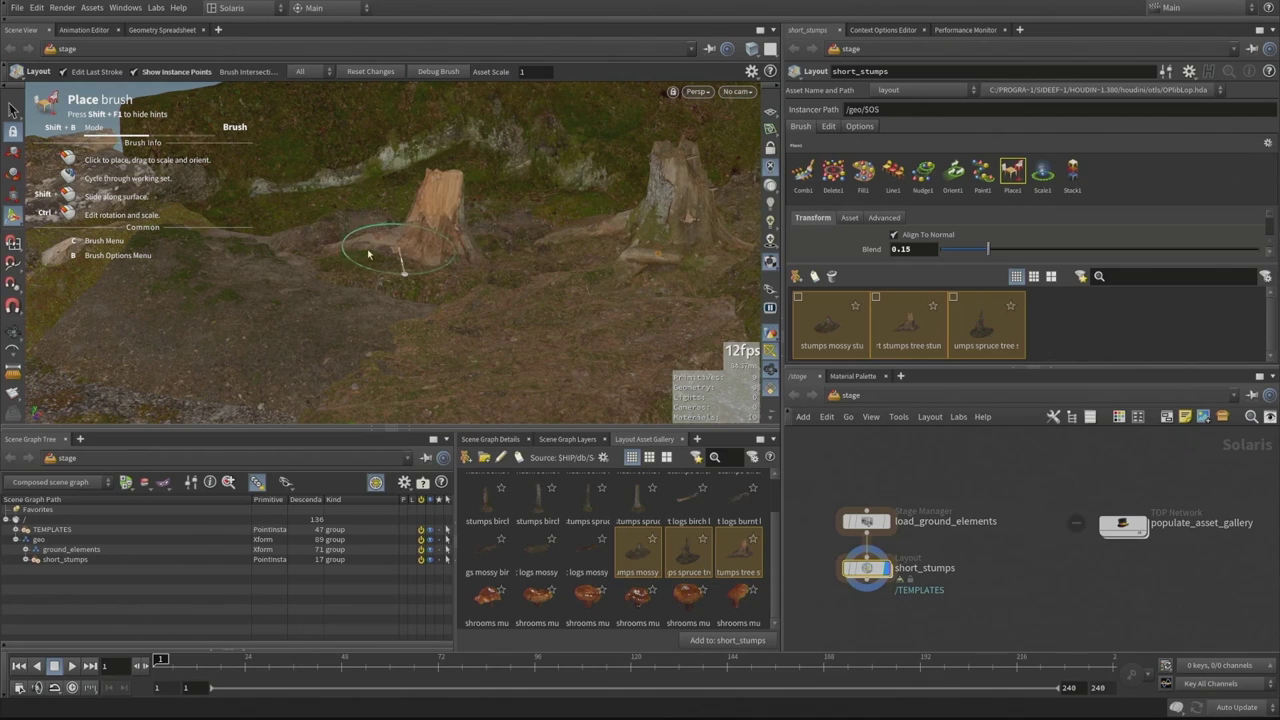
scroll(326, 243, down, 1)
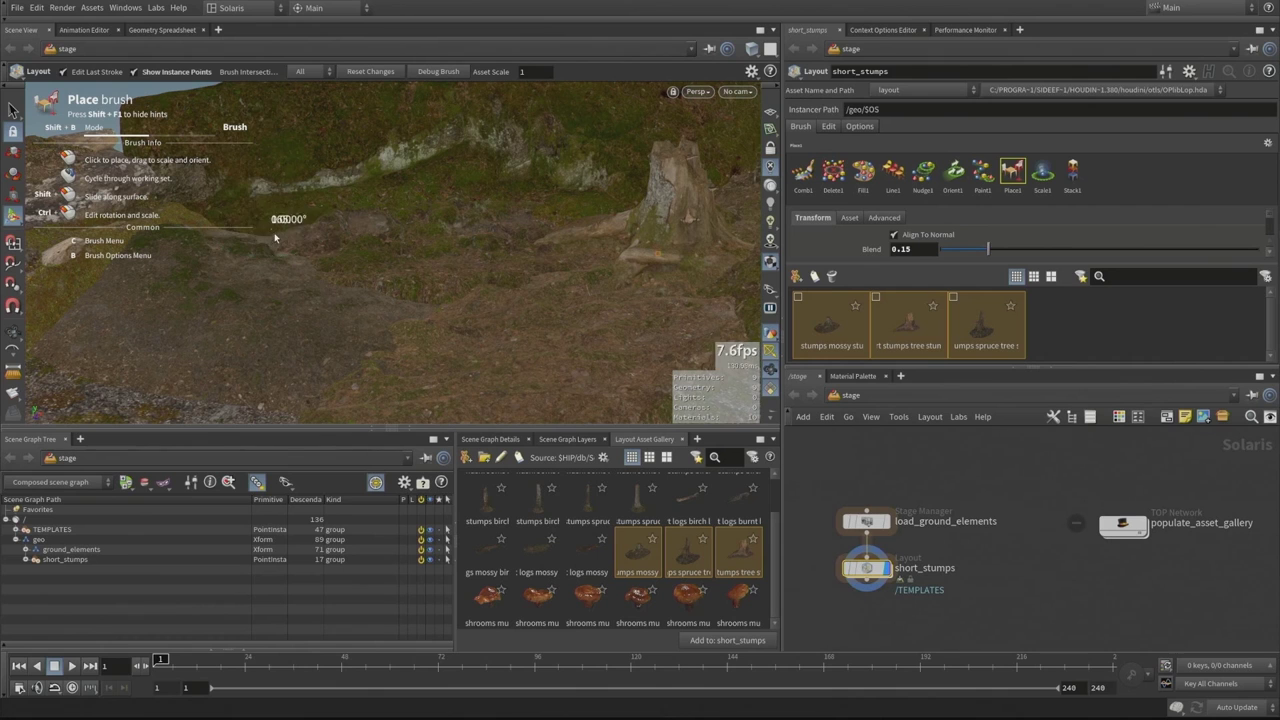
mouse_move(271, 260)
mouse_down()
mouse_move(308, 265)
mouse_move(260, 214)
mouse_move(194, 246)
mouse_move(340, 237)
mouse_move(312, 280)
mouse_up()
scroll(221, 350, down, 1)
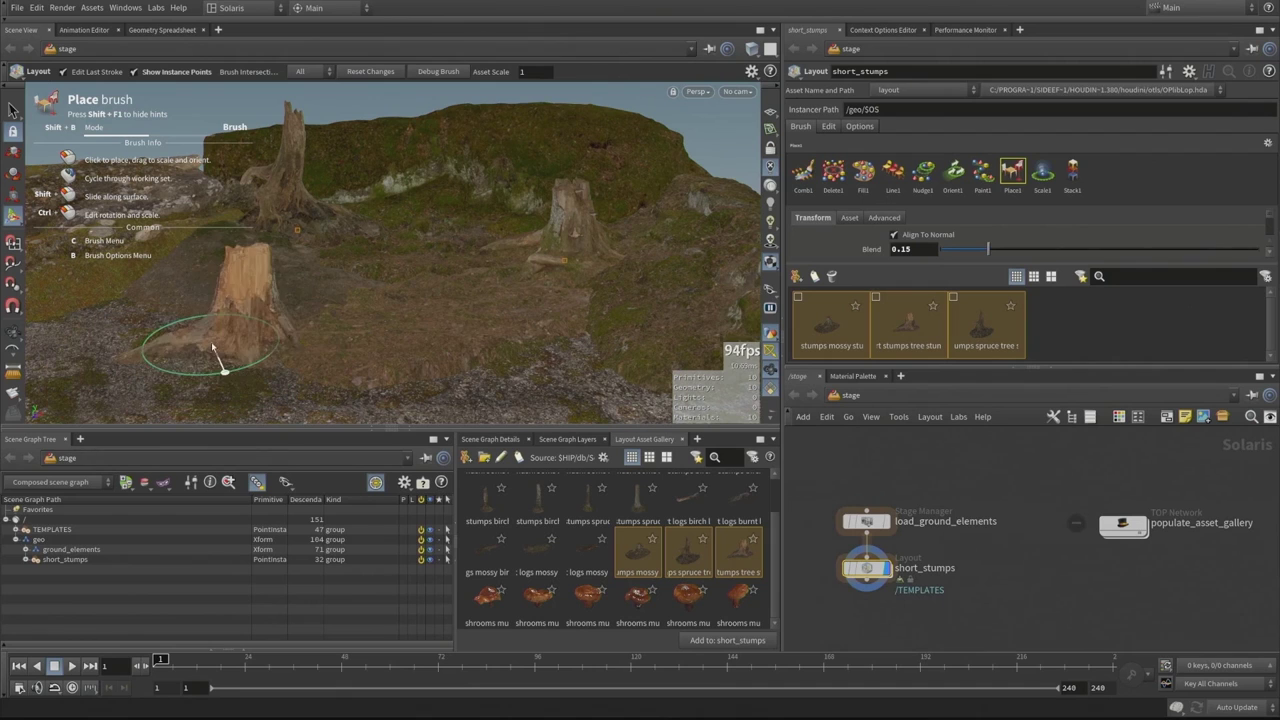
mouse_move(230, 345)
mouse_down()
mouse_move(205, 360)
mouse_move(221, 383)
mouse_move(237, 353)
mouse_move(107, 347)
mouse_move(320, 320)
mouse_move(400, 243)
mouse_move(292, 298)
mouse_move(437, 294)
mouse_move(417, 290)
mouse_up()
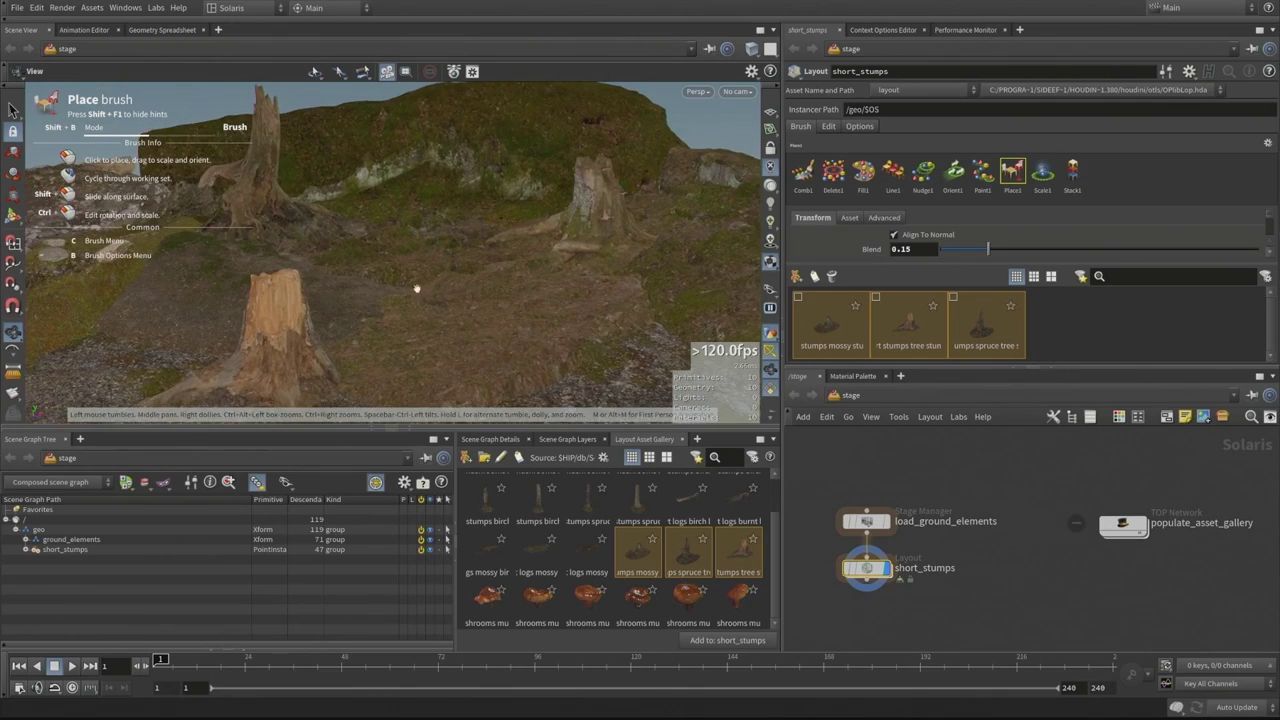
alt+right_drag(417, 290, 397, 286)
alt+drag(397, 286, 394, 270)
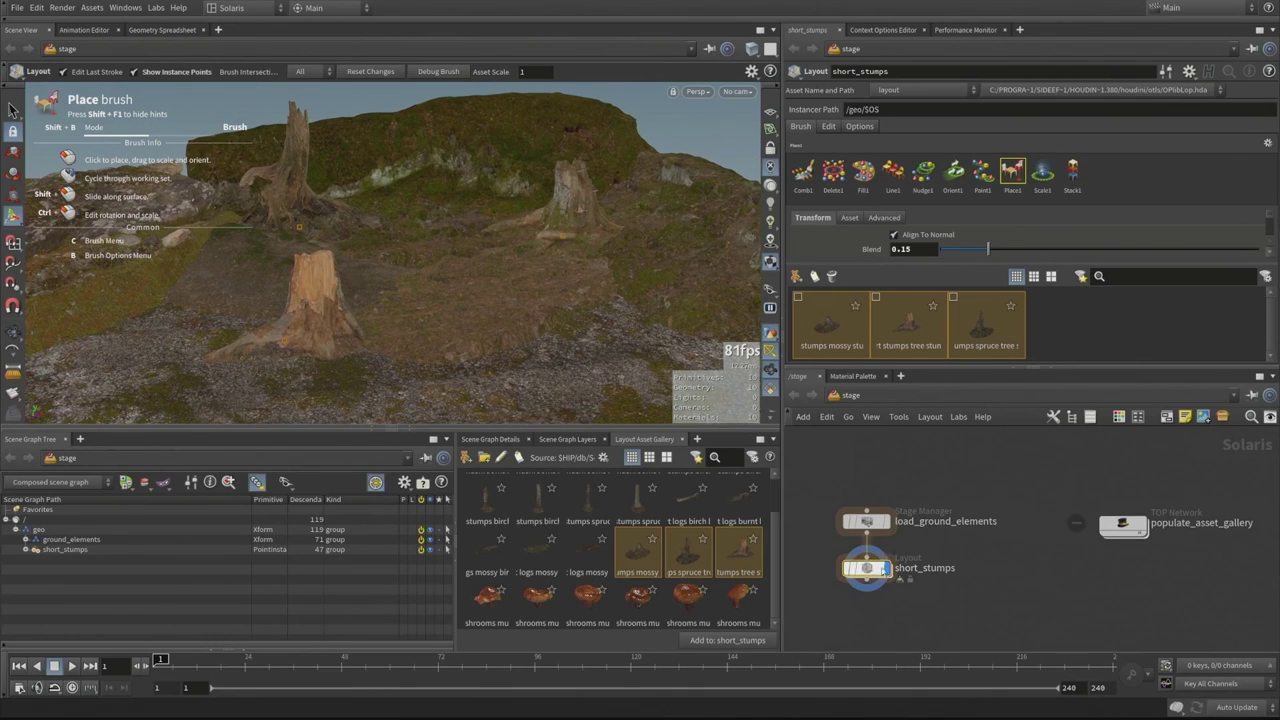
key(alt)
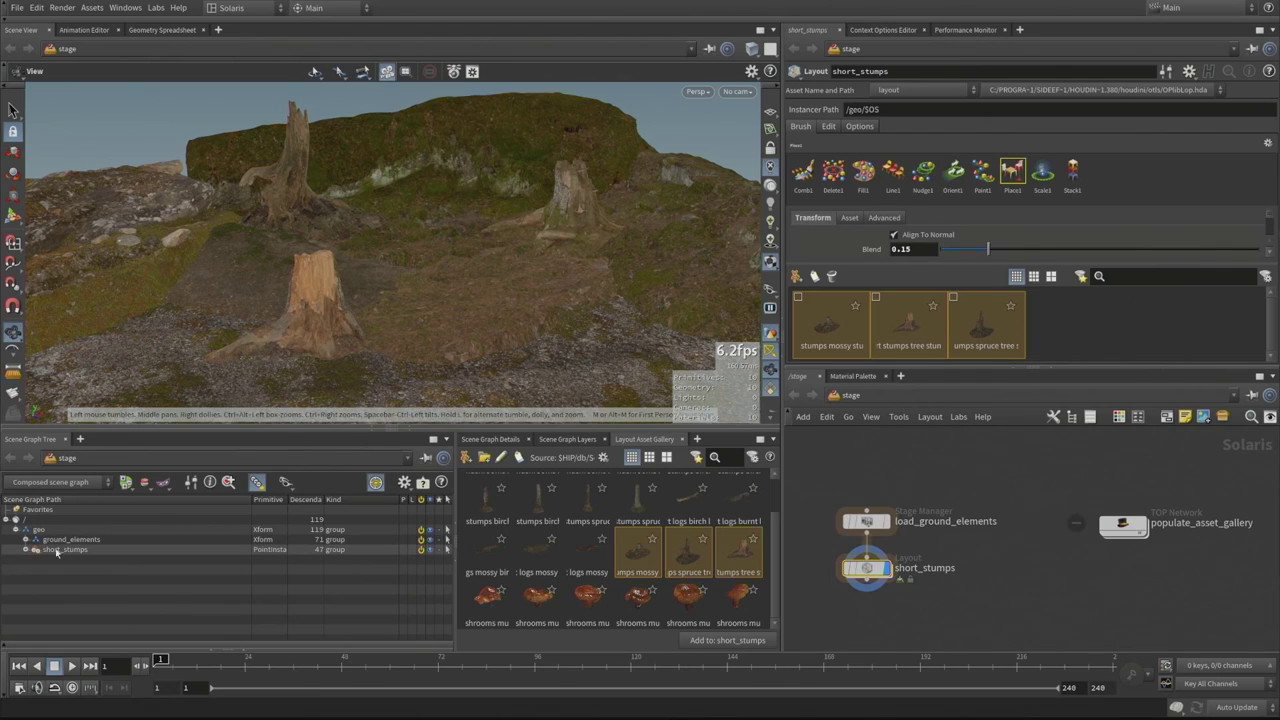
Set the layout's instancing method to Instanceable Reference and expand the short_stumps and ground_elements branches in the scene graph
click(858, 126)
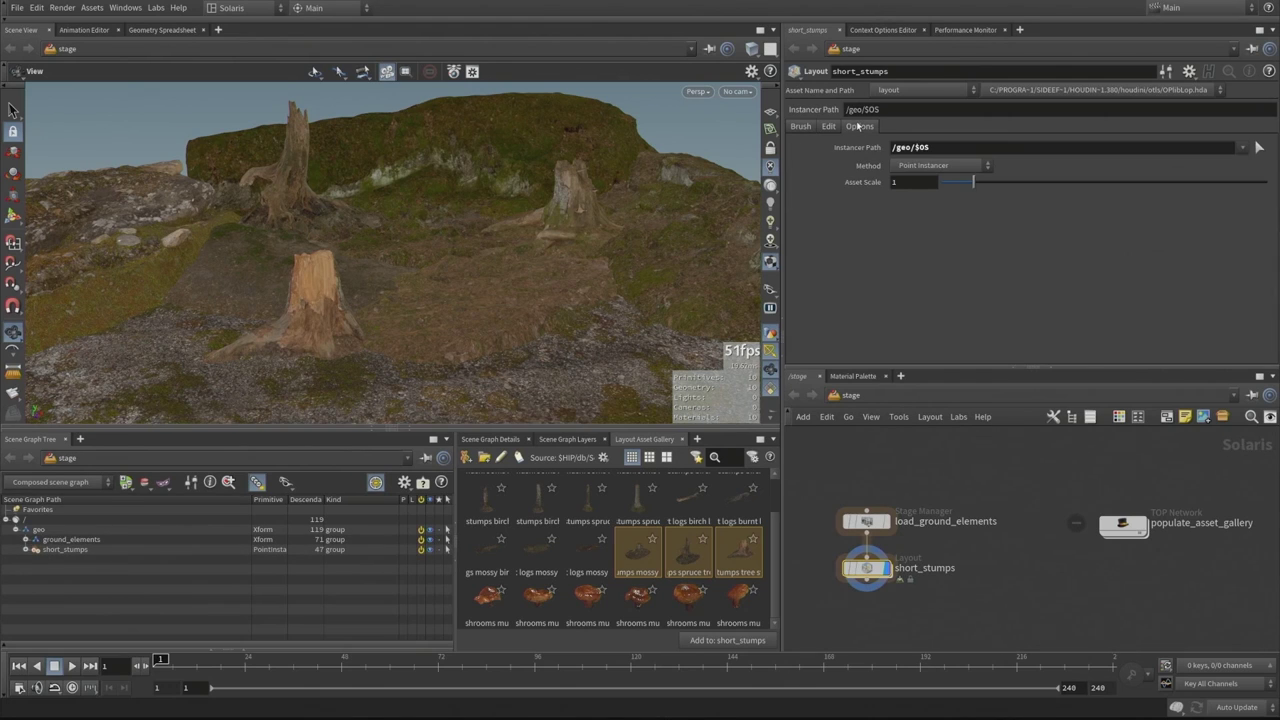
click(925, 166)
click(927, 202)
click(25, 549)
click(25, 539)
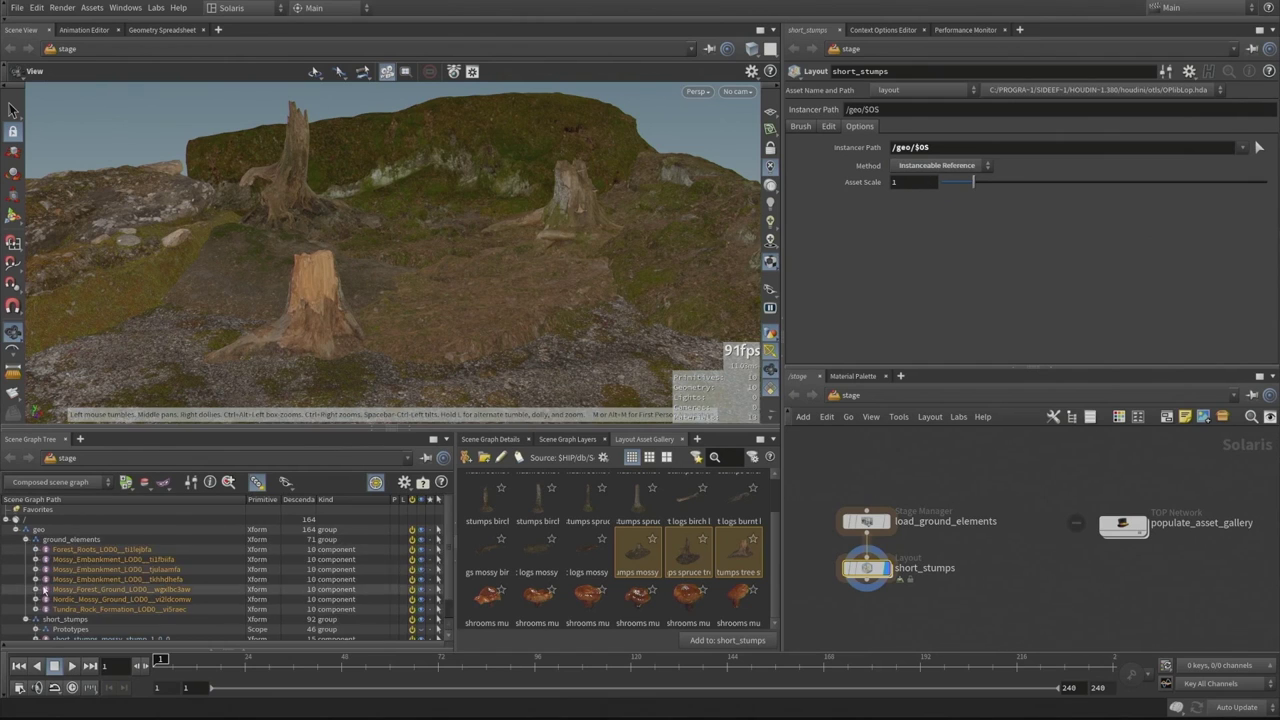
scroll(43, 590, down, 1)
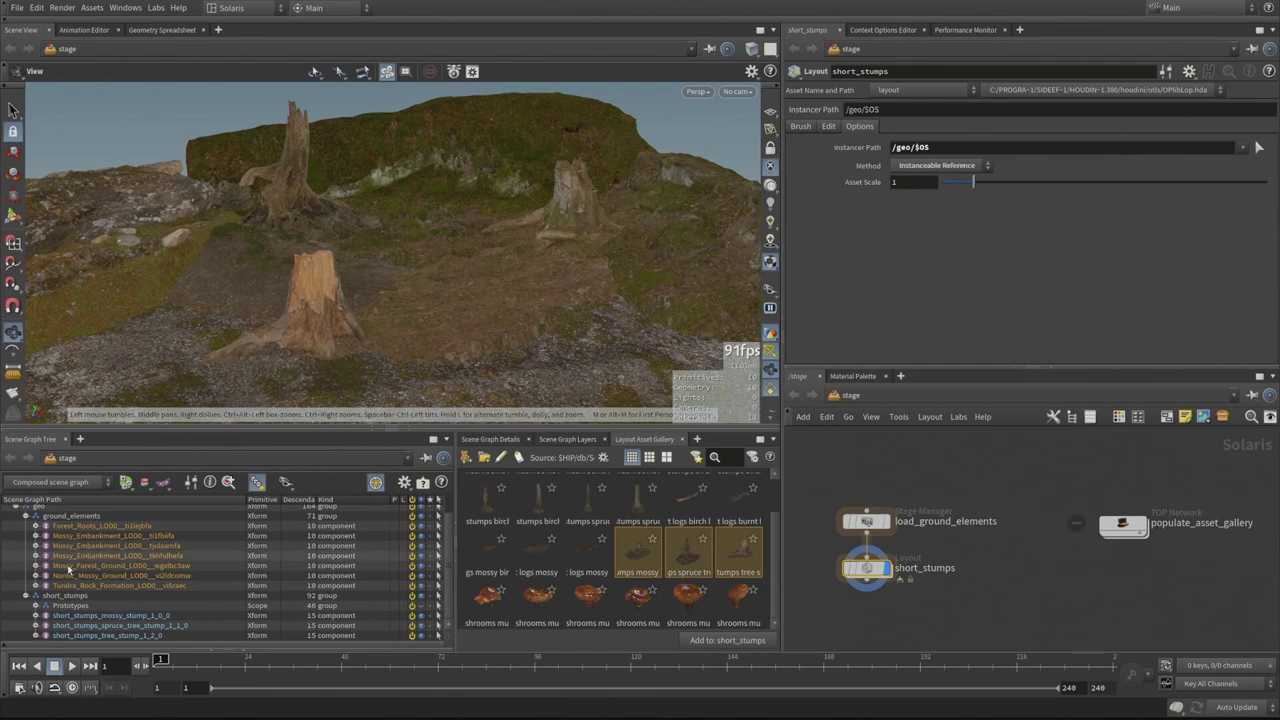
Collapse the ground_elements and short_stumps branches in the scene graph and bring back the short_stumps layout's brush settings
click(25, 516)
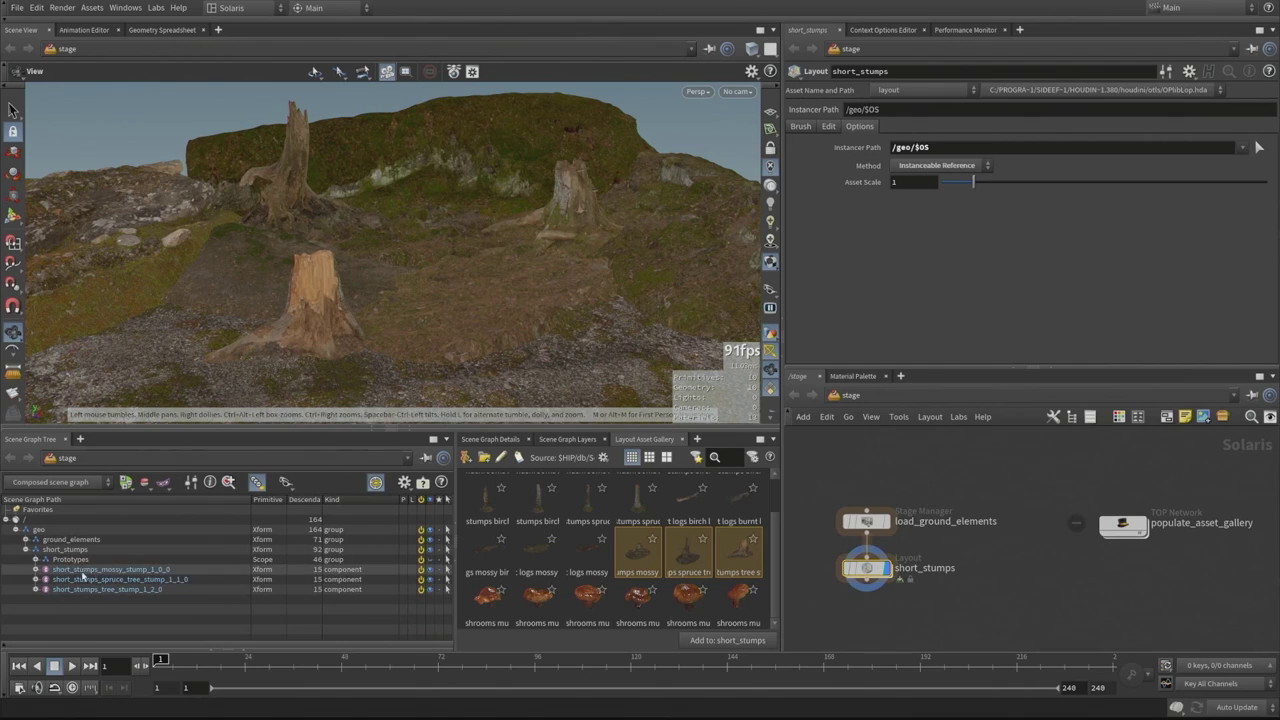
click(25, 550)
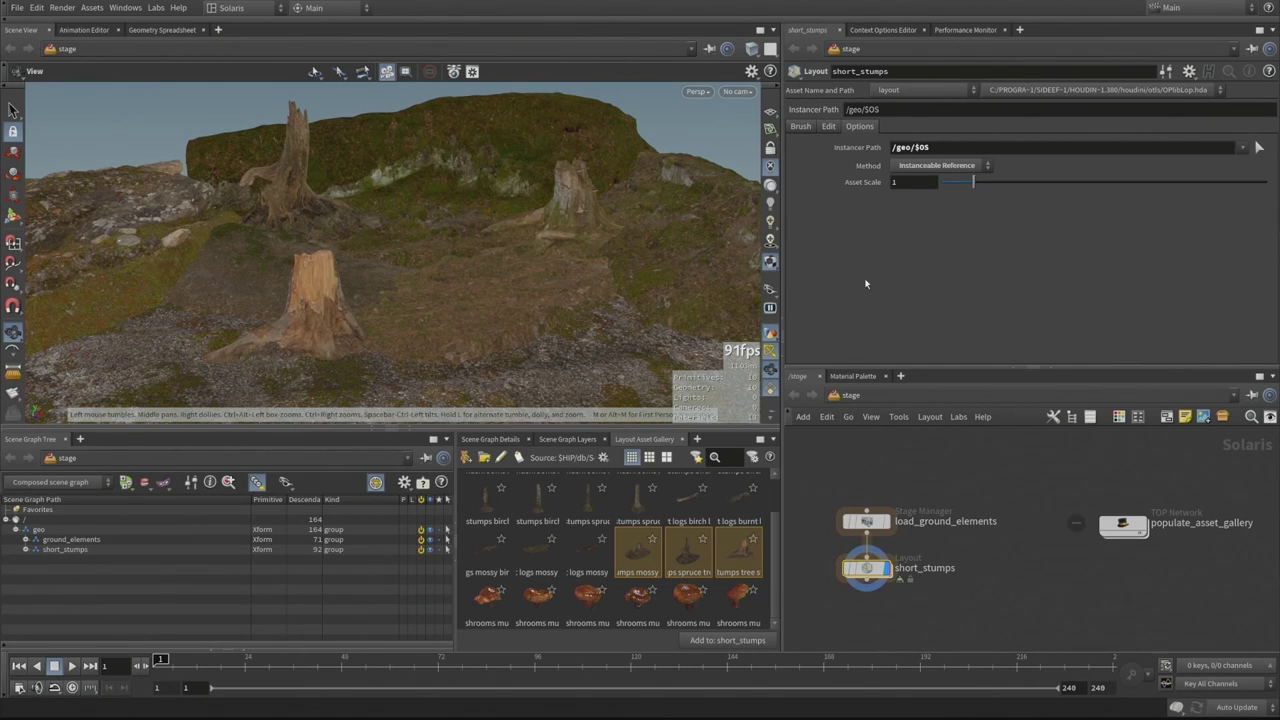
click(801, 126)
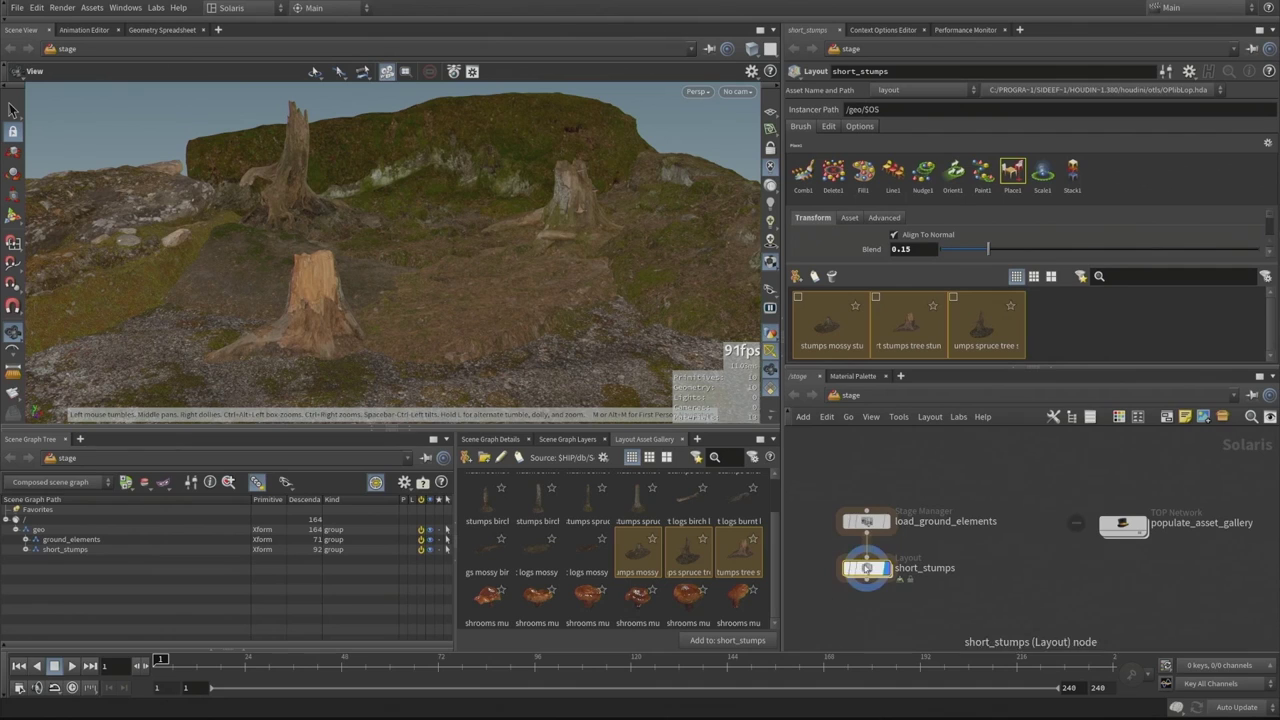
middle_drag(828, 613, 861, 588)
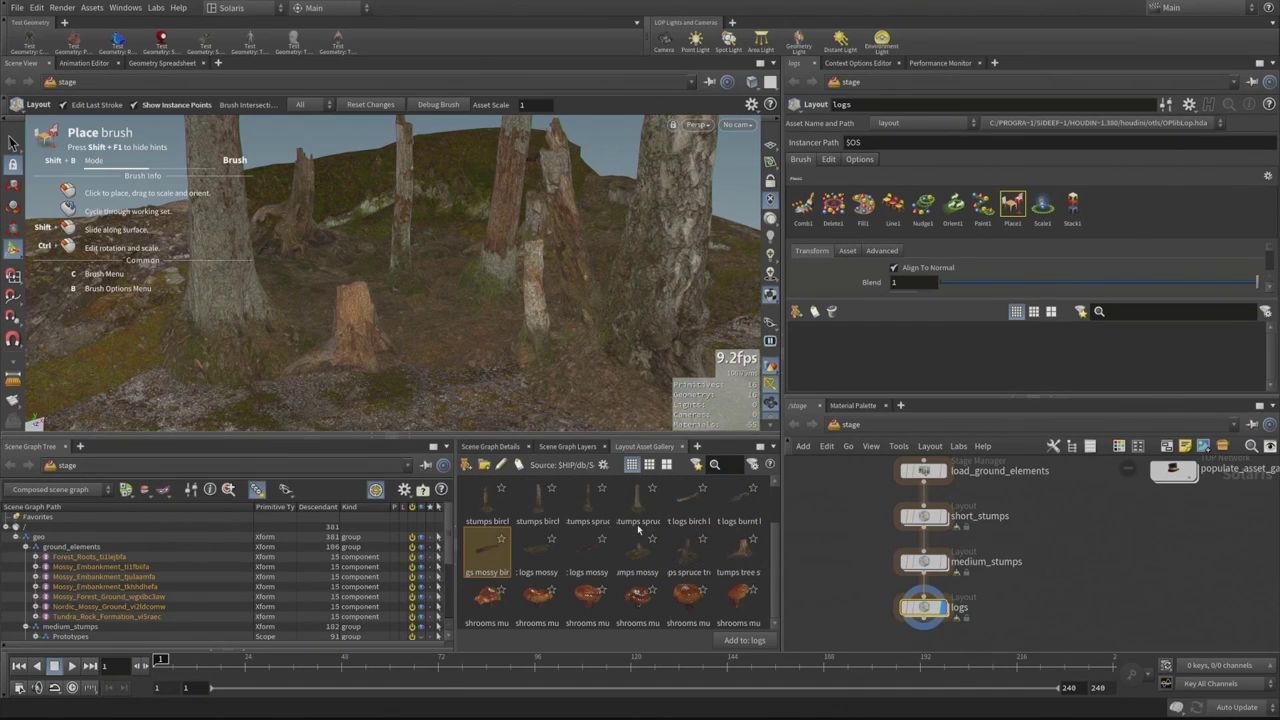
Add the burnt log and three mossy log assets to the logs layout's working set and select all four for the brush
click(738, 500)
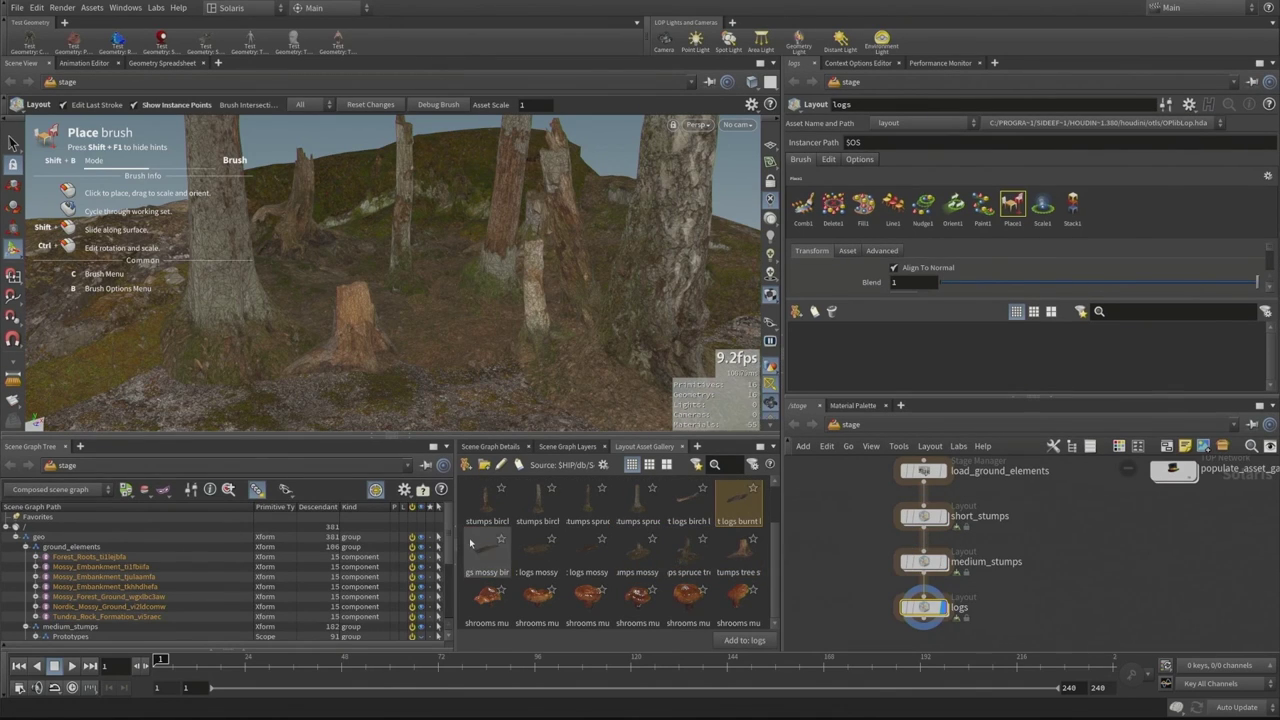
shift+click(603, 566)
click(745, 641)
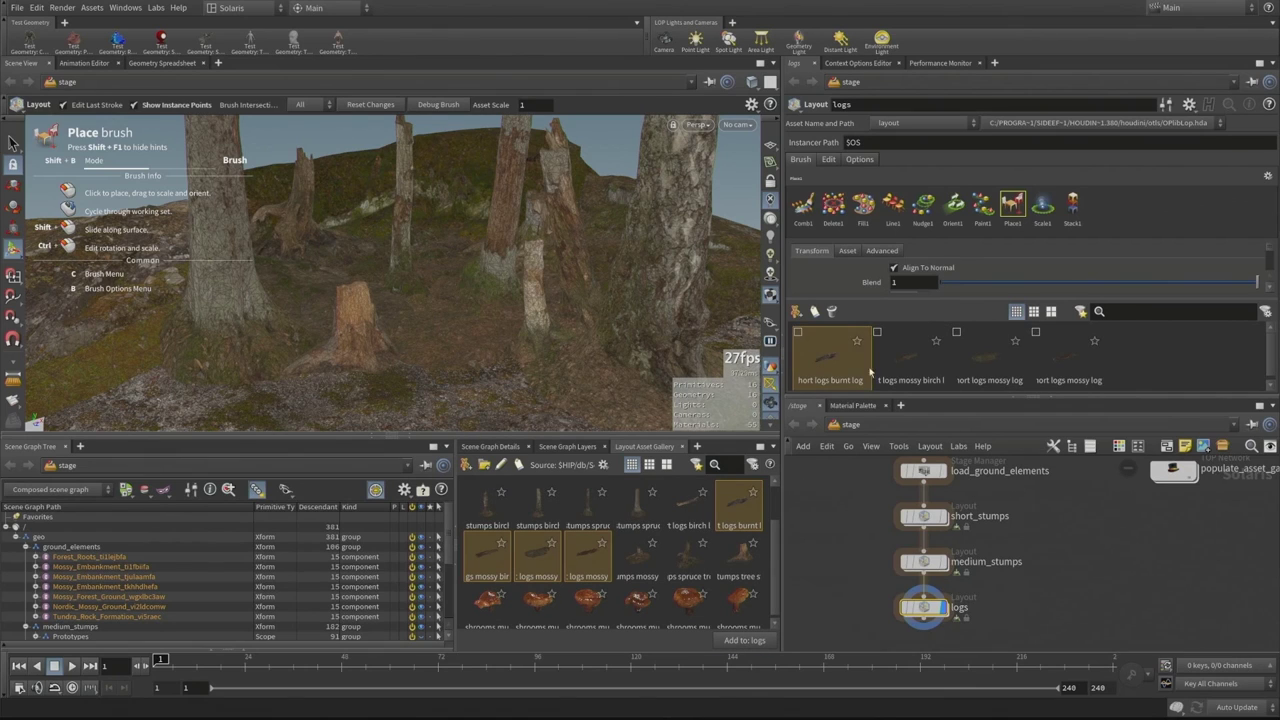
shift+click(1100, 370)
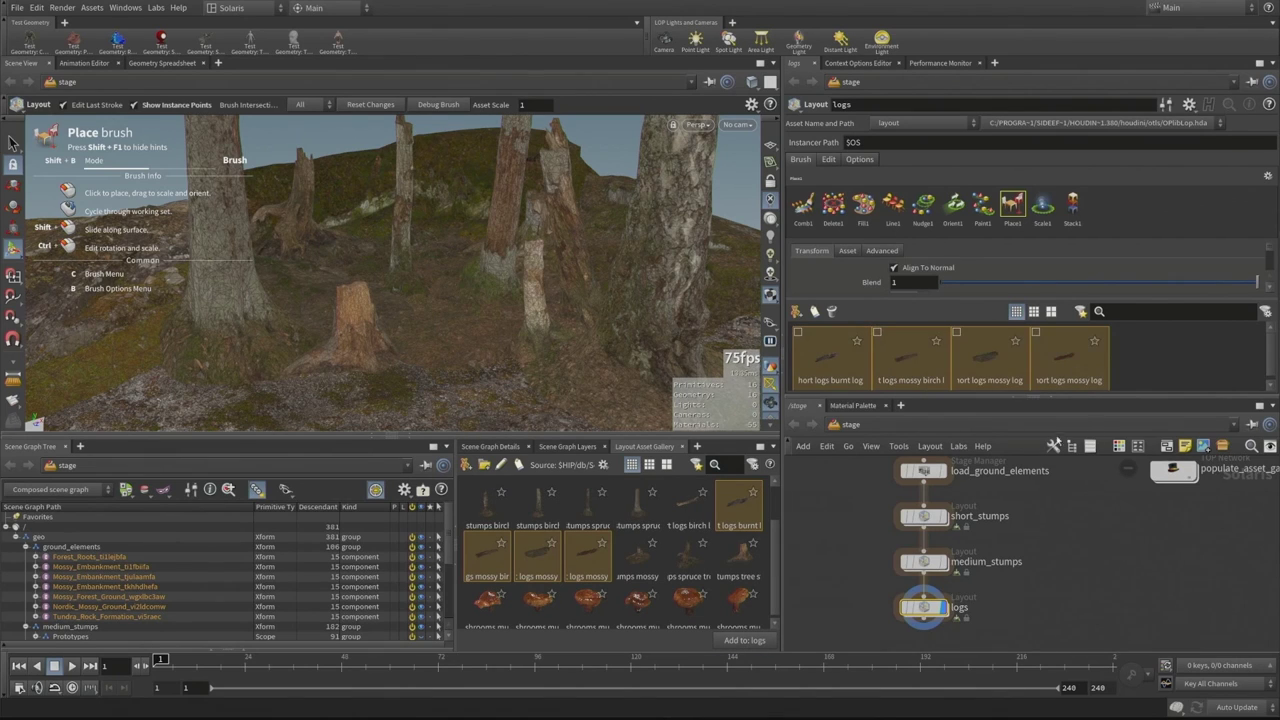
Use the Stack brush to build two vertical stacks of logs, one beside the cut stump and one behind it
click(1063, 204)
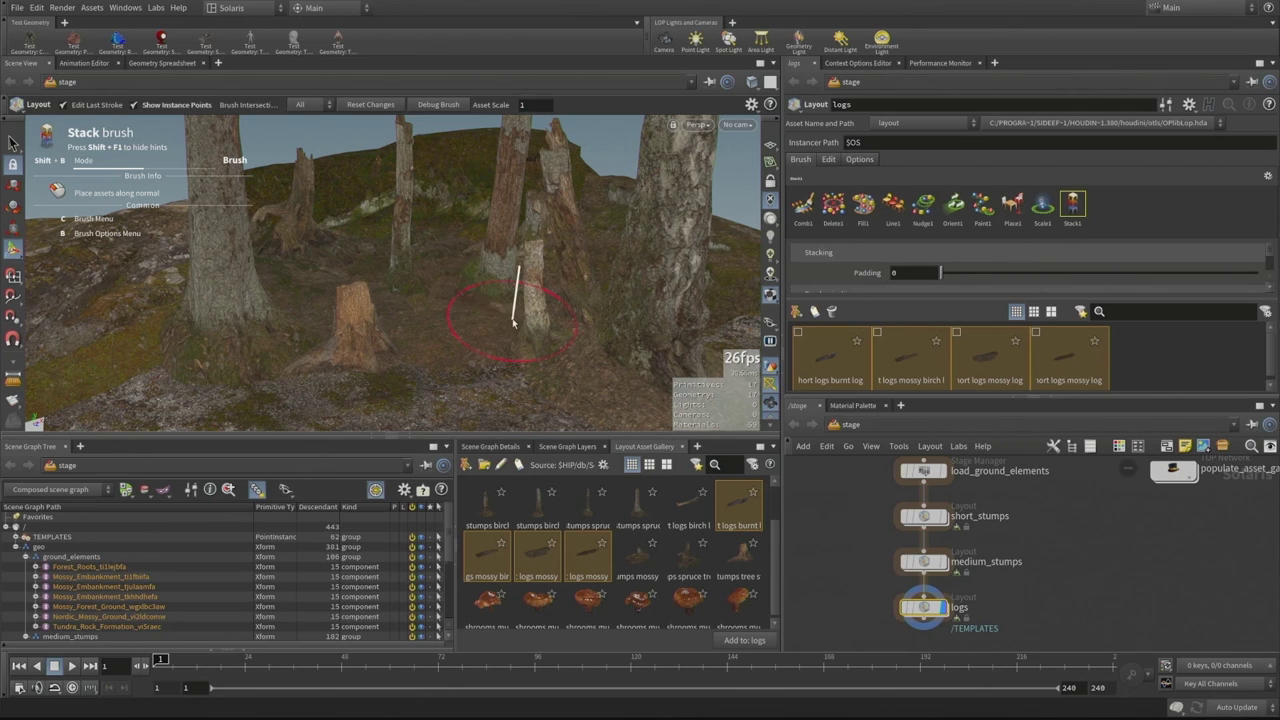
mouse_move(447, 391)
alt+mouse_down()
mouse_move(503, 377)
mouse_move(489, 326)
mouse_move(457, 343)
alt+mouse_up()
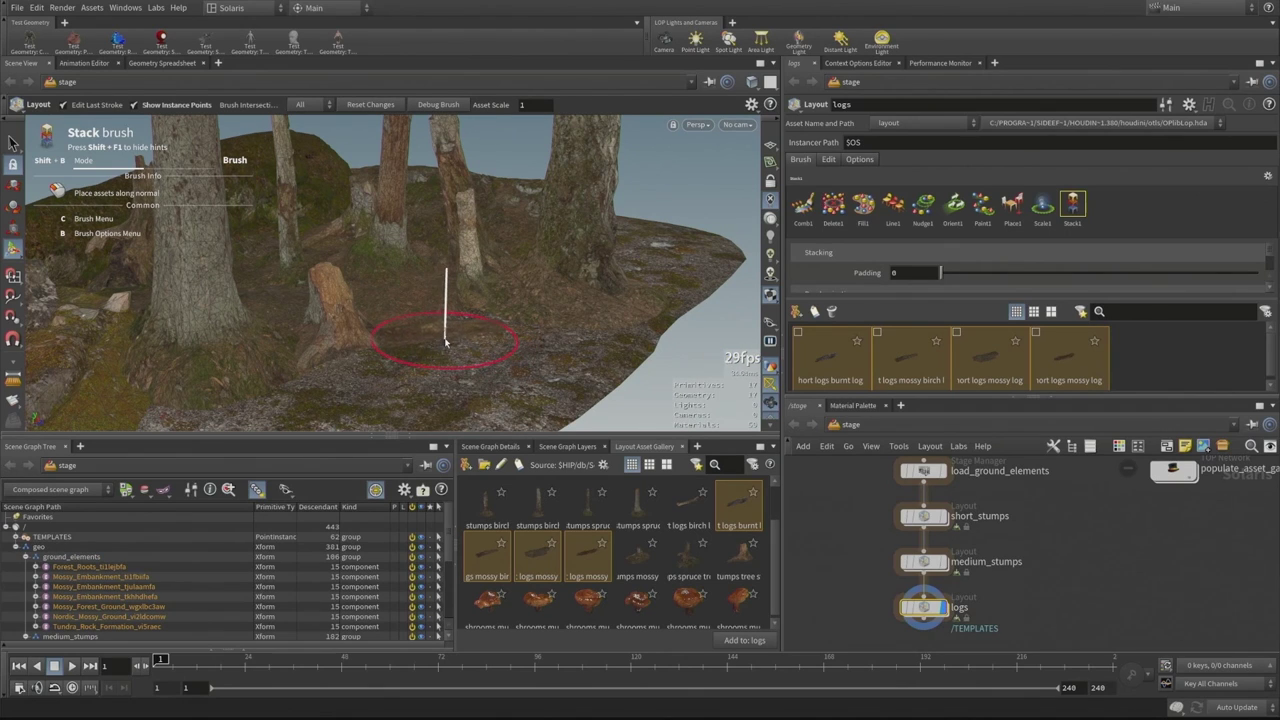
alt+drag(446, 343, 447, 340)
drag(447, 295, 450, 176)
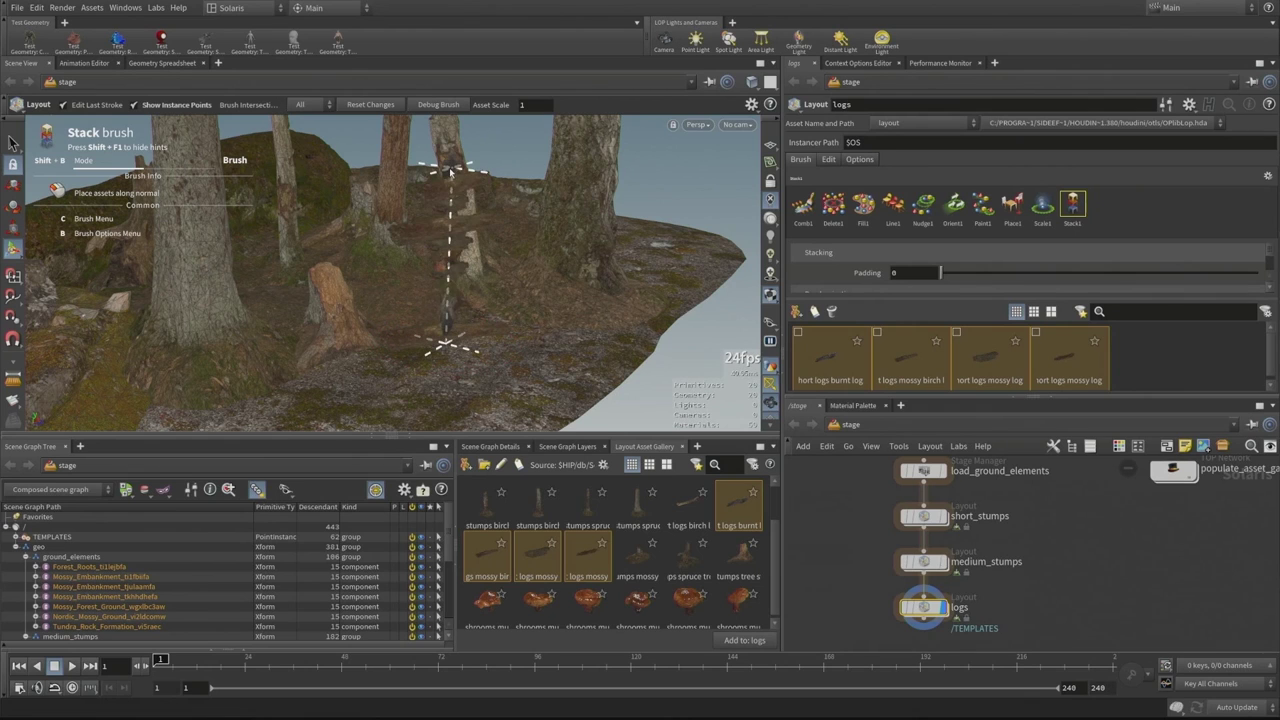
alt+drag(446, 231, 463, 279)
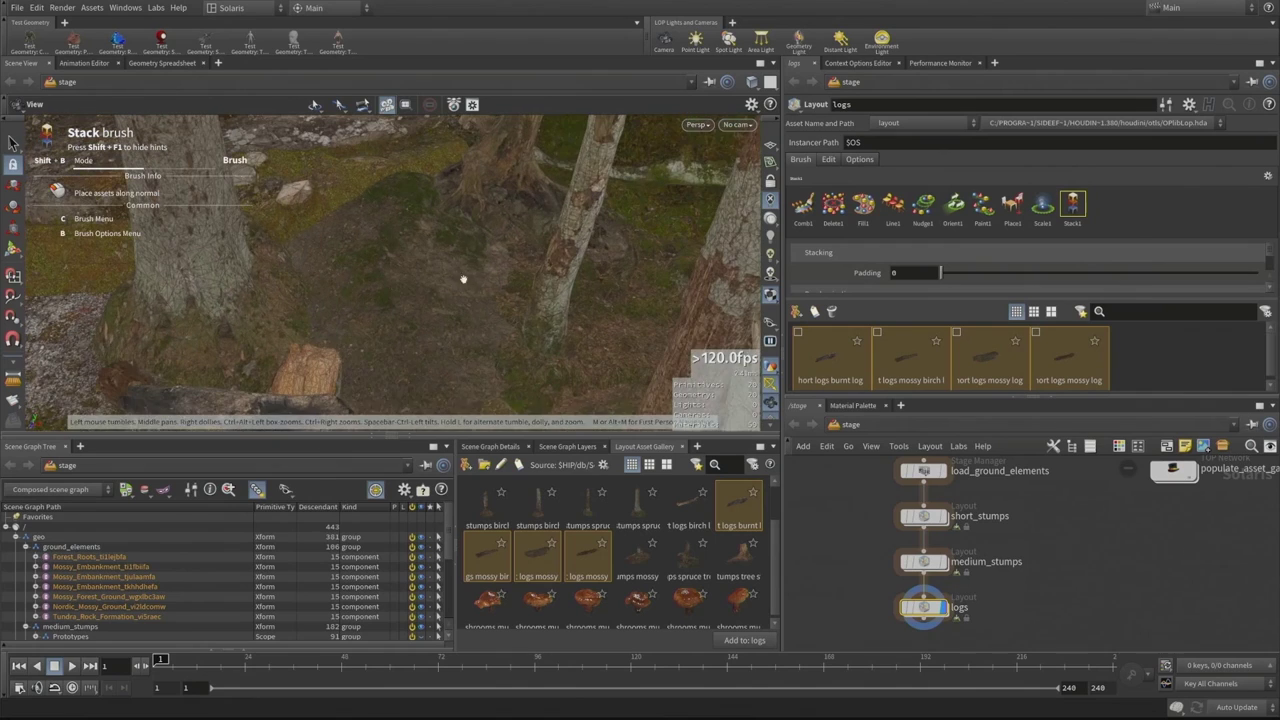
drag(417, 302, 426, 140)
mouse_move(396, 200)
alt+mouse_down()
mouse_move(415, 208)
mouse_move(420, 190)
mouse_move(391, 214)
mouse_move(371, 286)
mouse_move(350, 298)
alt+mouse_up()
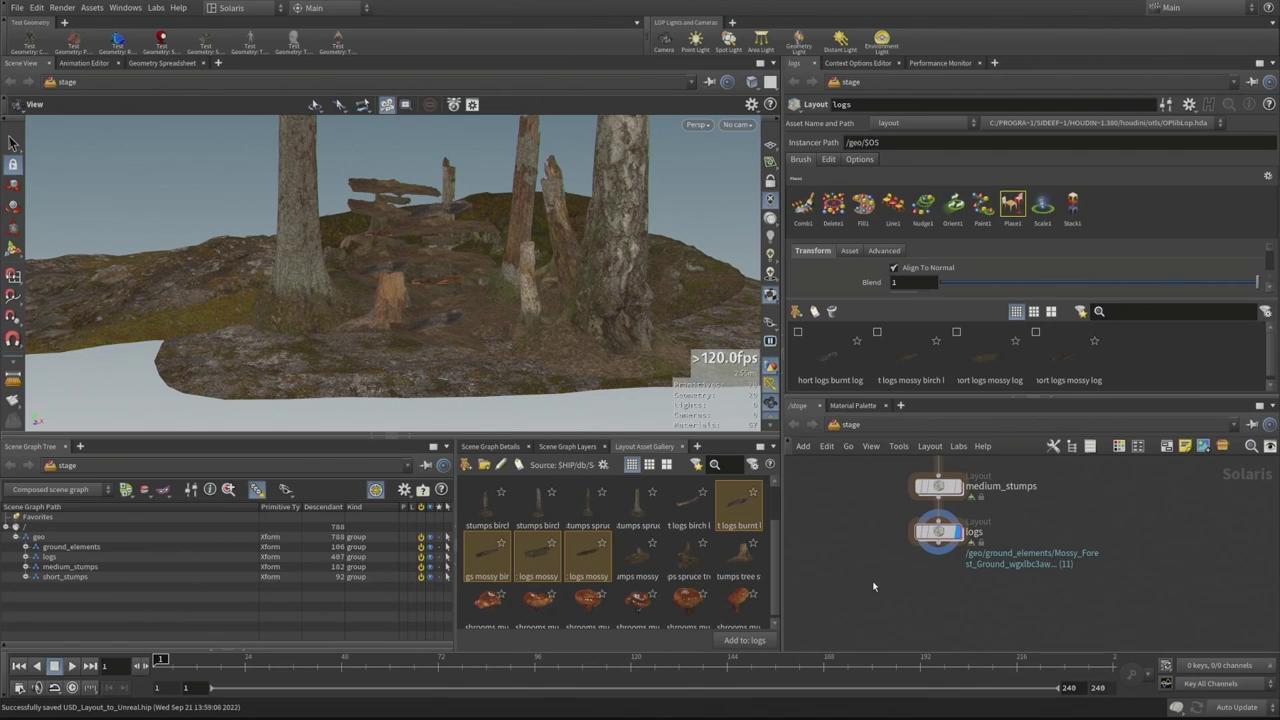
Add an Edit node directly below the logs layout node
key(Tab)
key(Return)
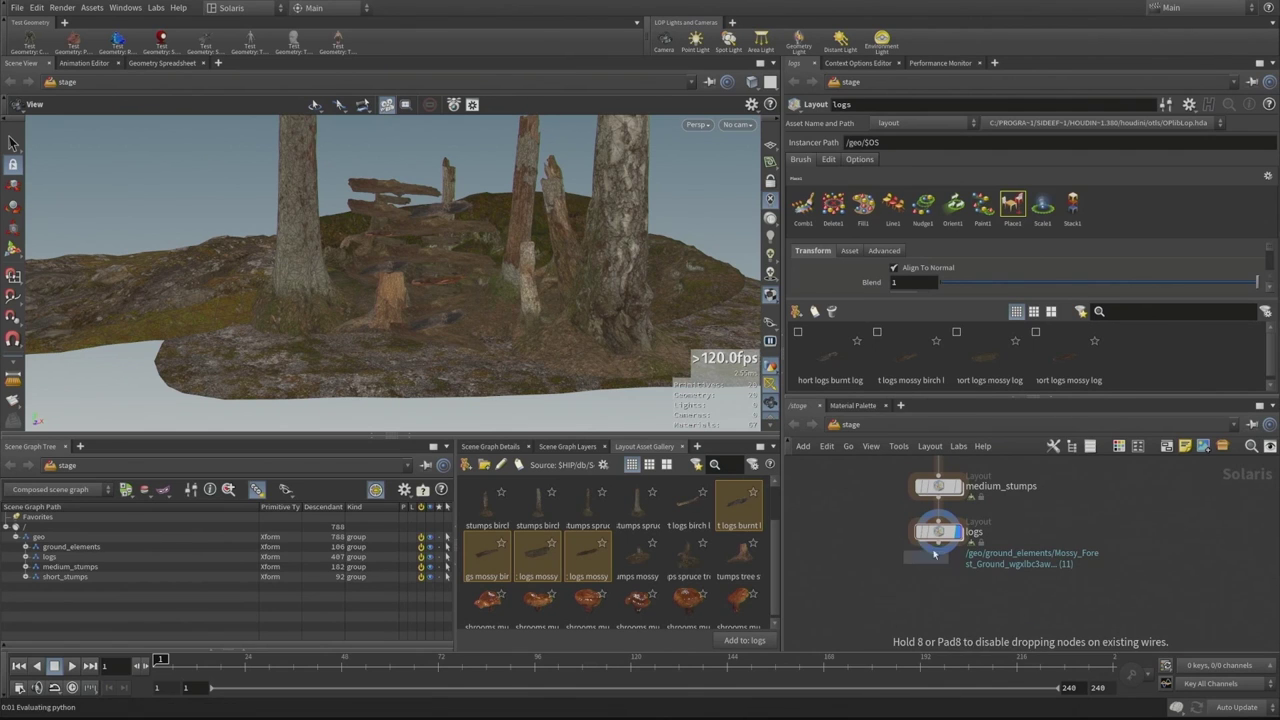
click(938, 572)
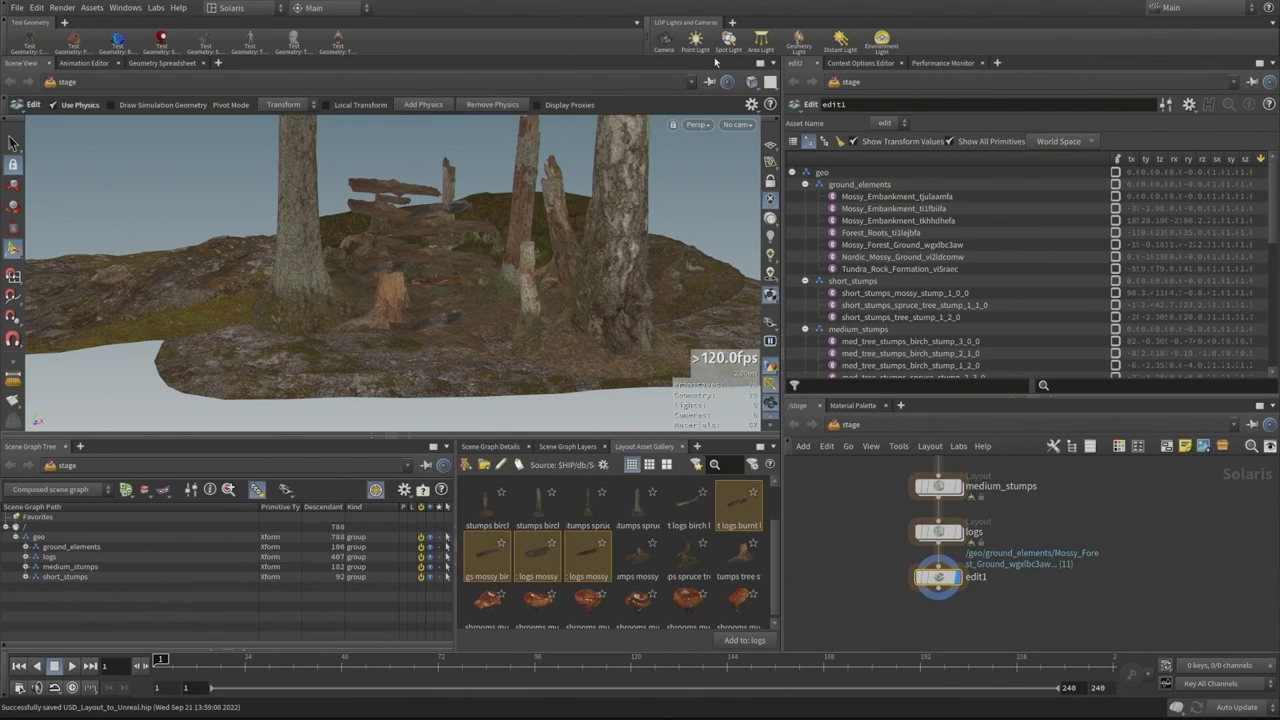
Select the whole geo branch in the Edit node's primitive list and add physics to it
scroll(915, 220, down, 5)
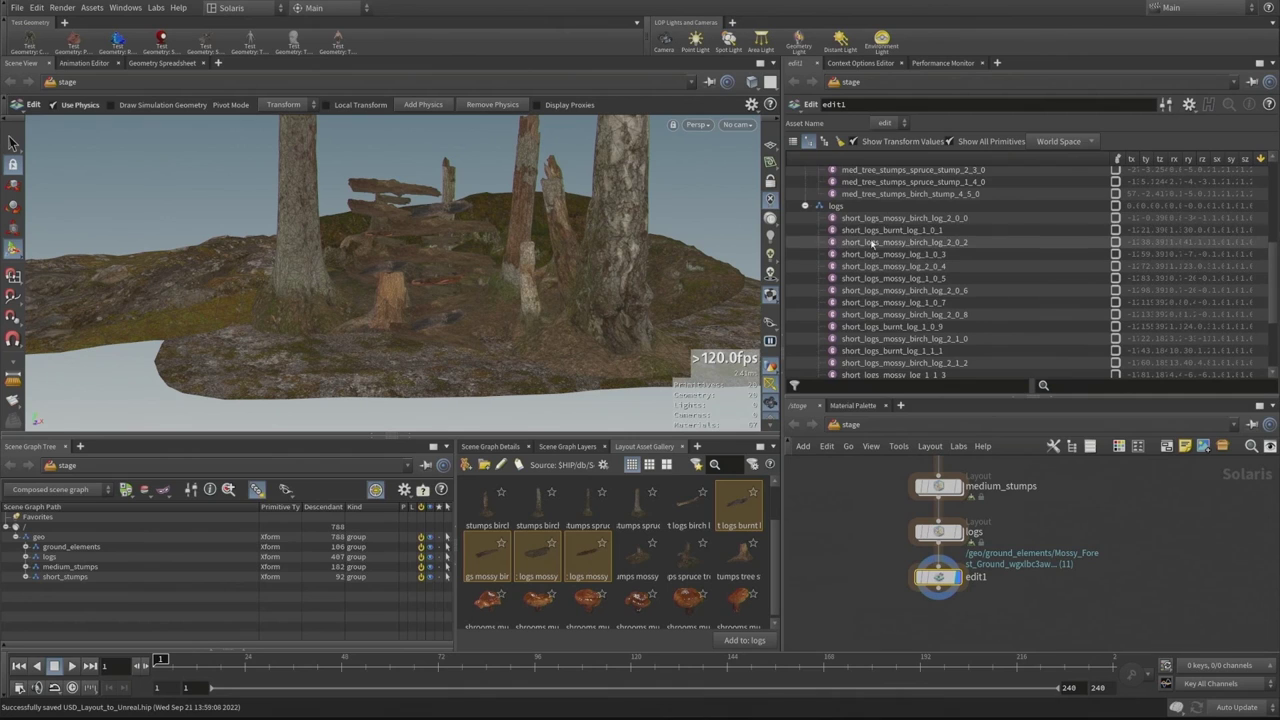
scroll(890, 230, up, 5)
click(822, 172)
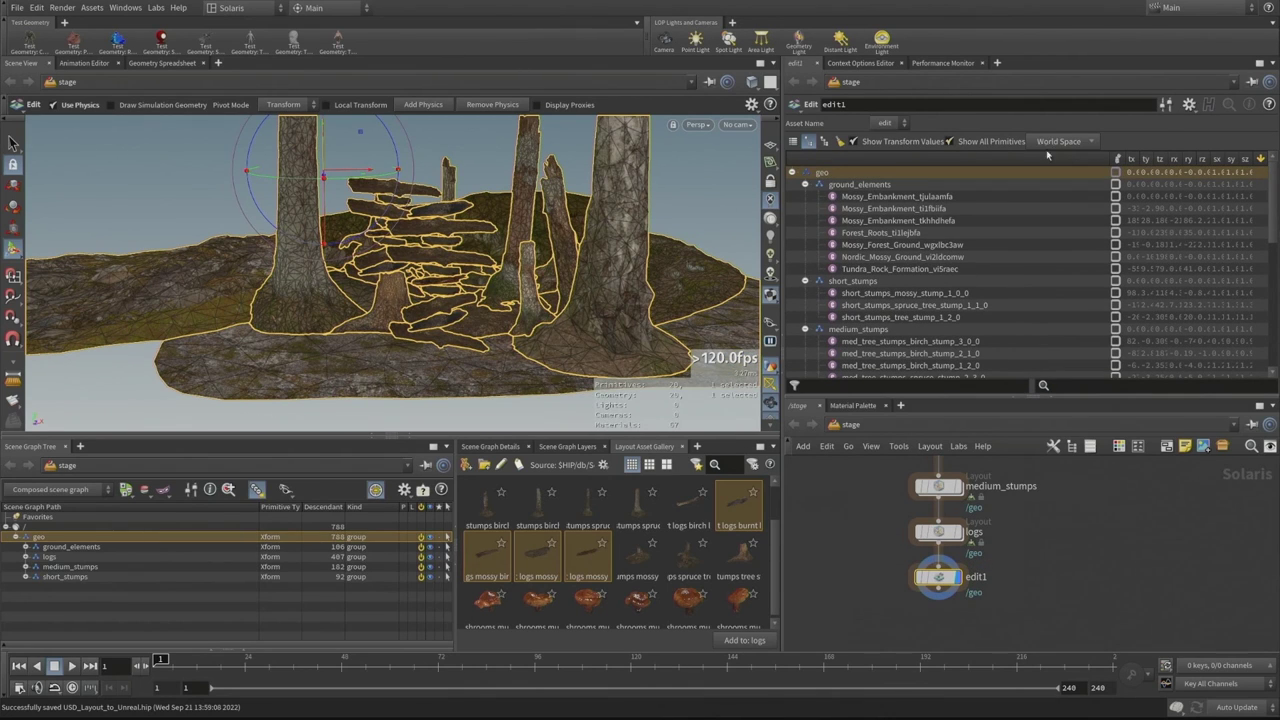
click(423, 106)
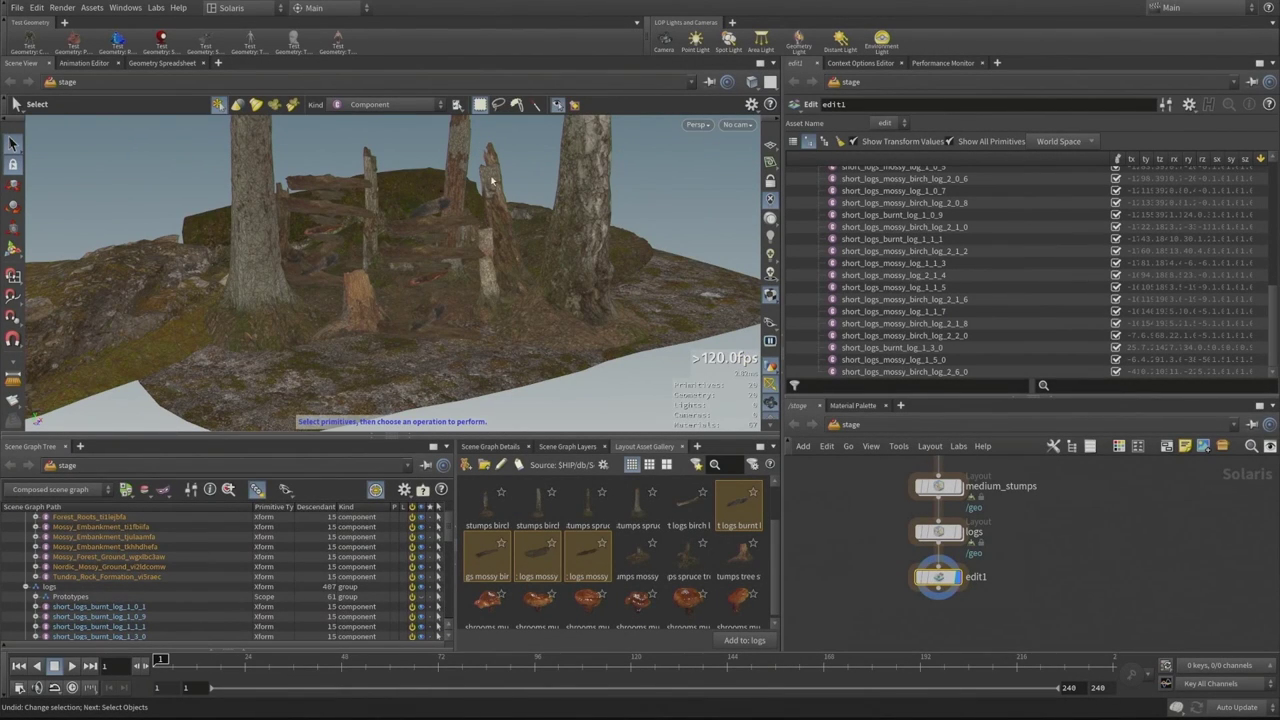
Select only the logs of the stack beside the cut stump and drop them with physics into a pile on the ground
drag(428, 337, 430, 212)
ctrl+click(457, 171)
ctrl+click(393, 273)
alt+drag(418, 280, 380, 262)
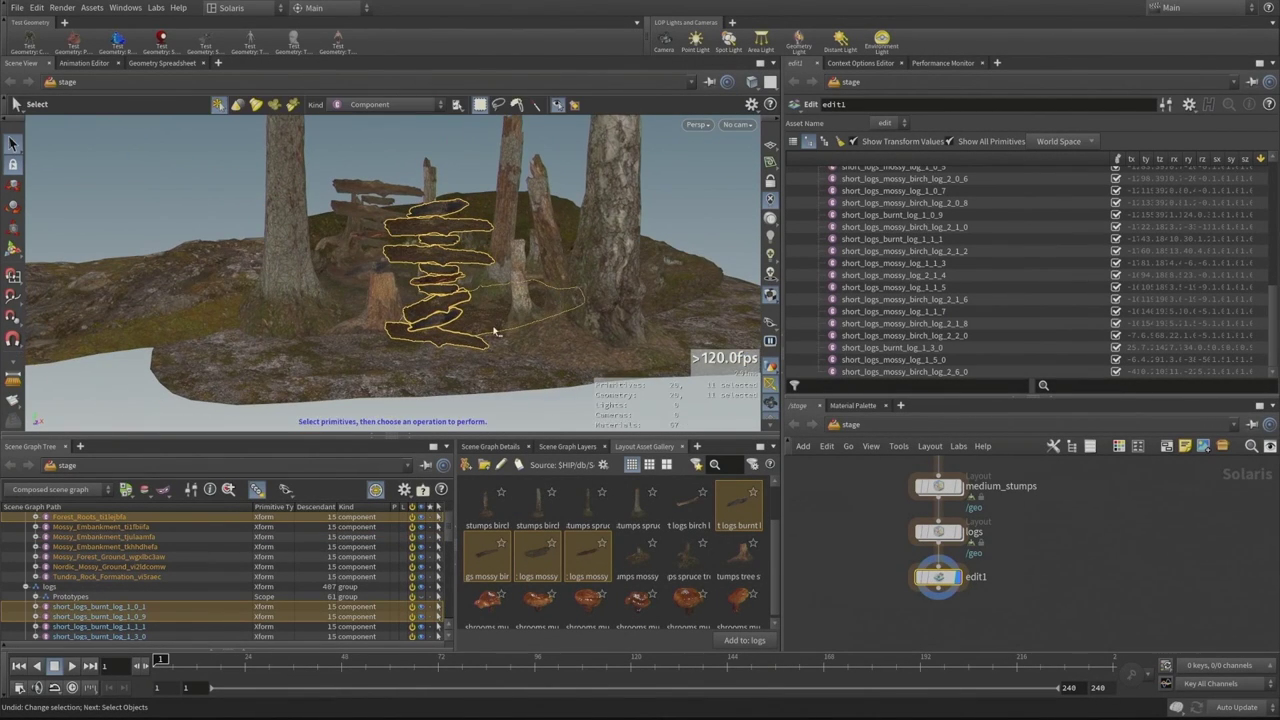
key(Escape)
drag(480, 314, 428, 304)
key(s)
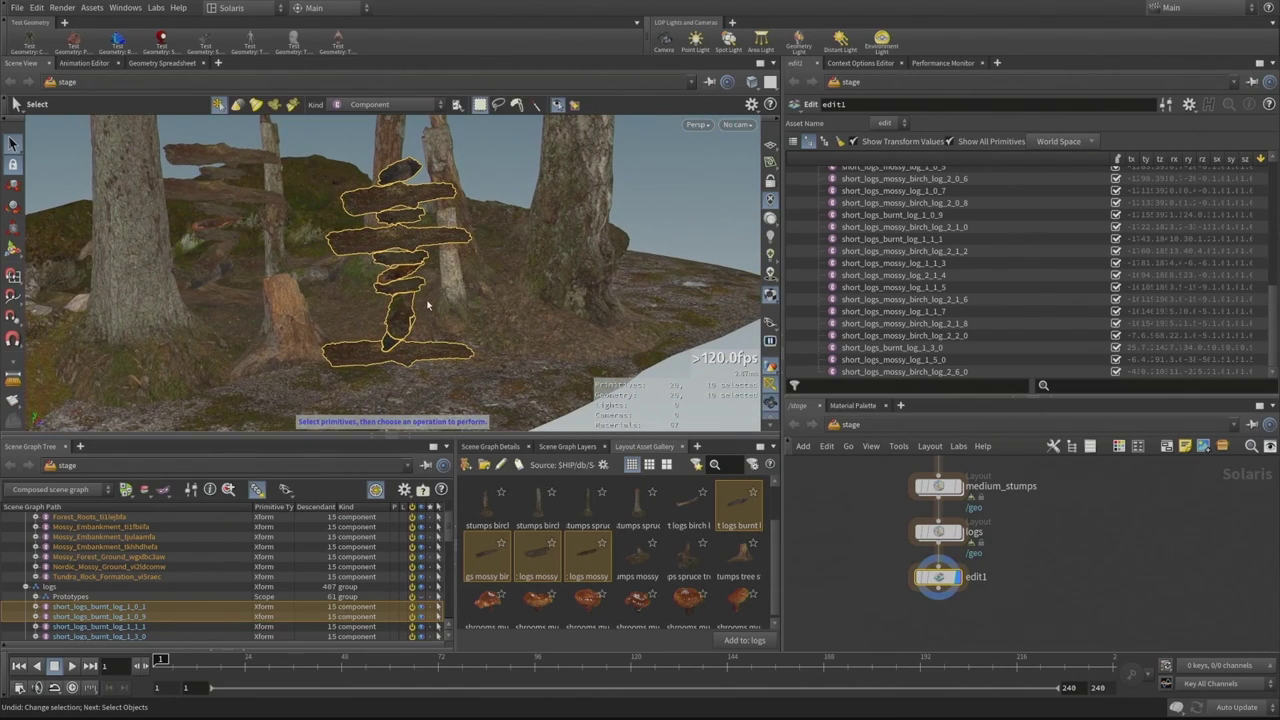
key(Return)
drag(400, 216, 438, 294)
drag(390, 345, 491, 389)
alt+drag(430, 340, 640, 340)
alt+drag(446, 357, 335, 355)
drag(476, 322, 521, 296)
key(Return)
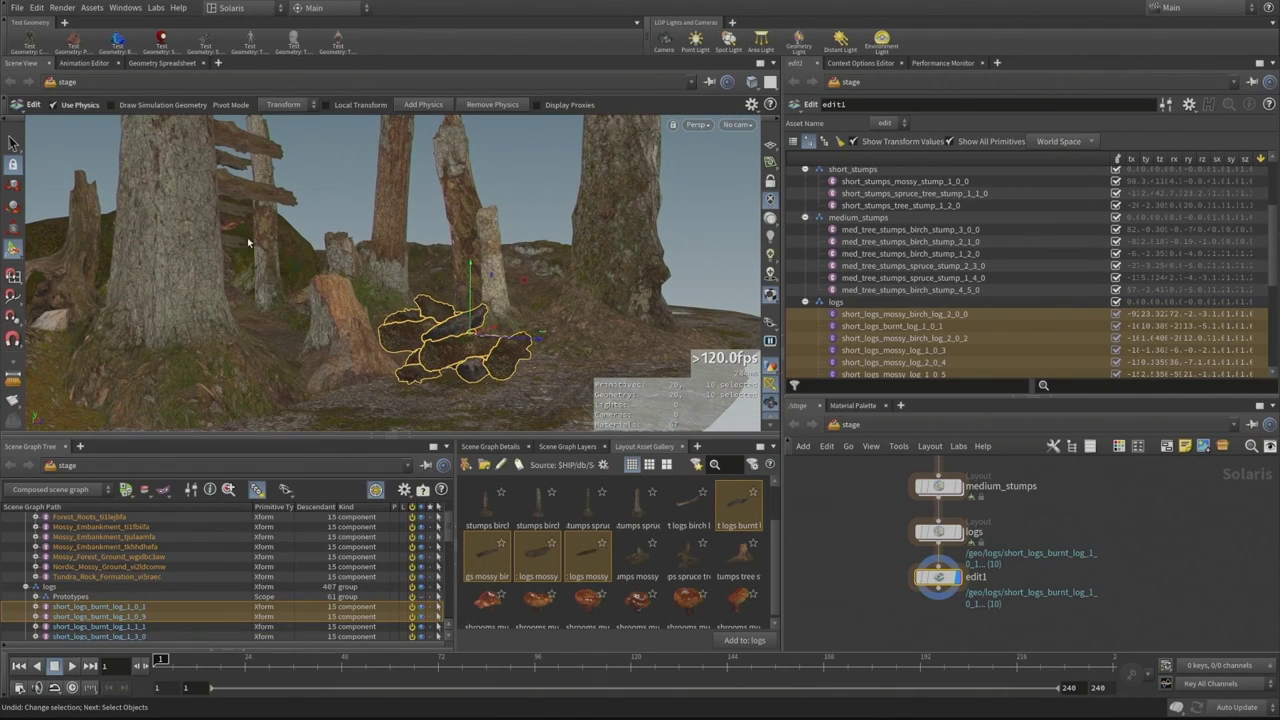
Turn off Use Physics and lower the collapsed log pile slightly into the ground
click(51, 108)
alt+drag(400, 320, 530, 386)
key(Return)
drag(484, 285, 395, 192)
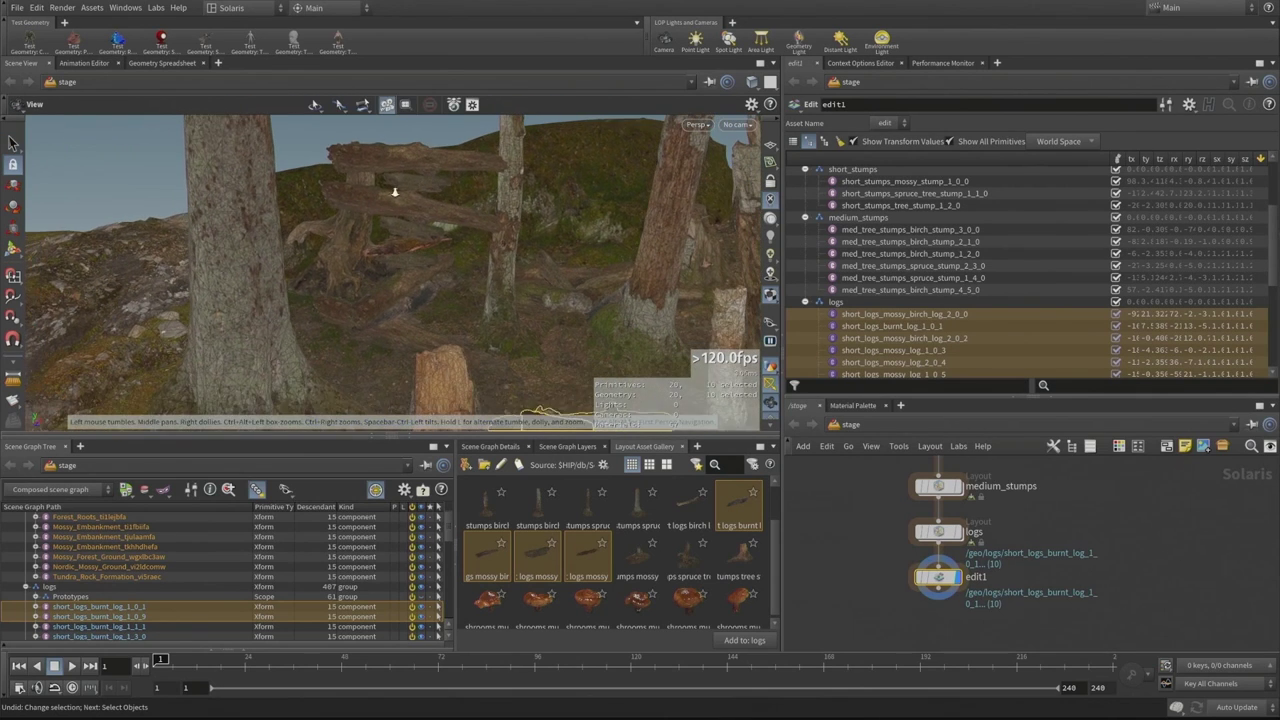
Select the second log stack behind the cut stump and drop it to the ground with Use Physics enabled
key(s)
drag(397, 344, 417, 152)
drag(465, 207, 543, 167)
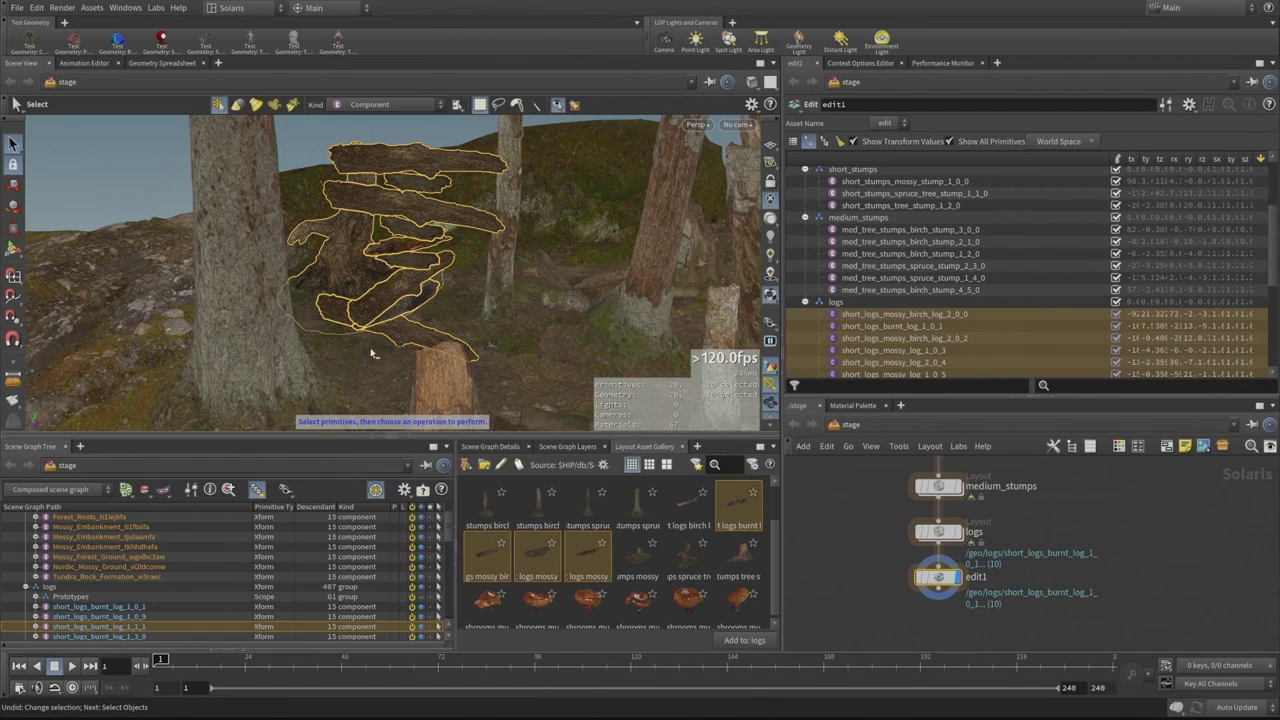
mouse_move(352, 276)
alt+mouse_down()
mouse_move(309, 246)
mouse_move(372, 276)
alt+mouse_up()
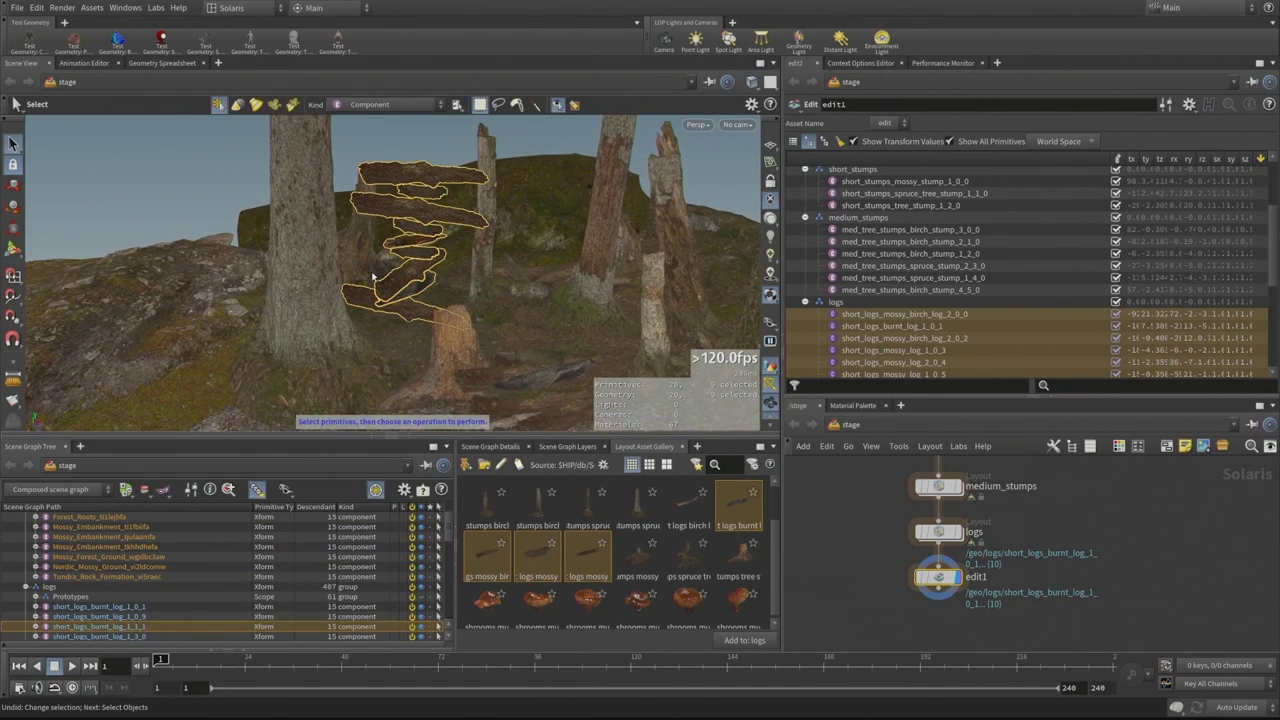
key(Return)
drag(419, 208, 421, 220)
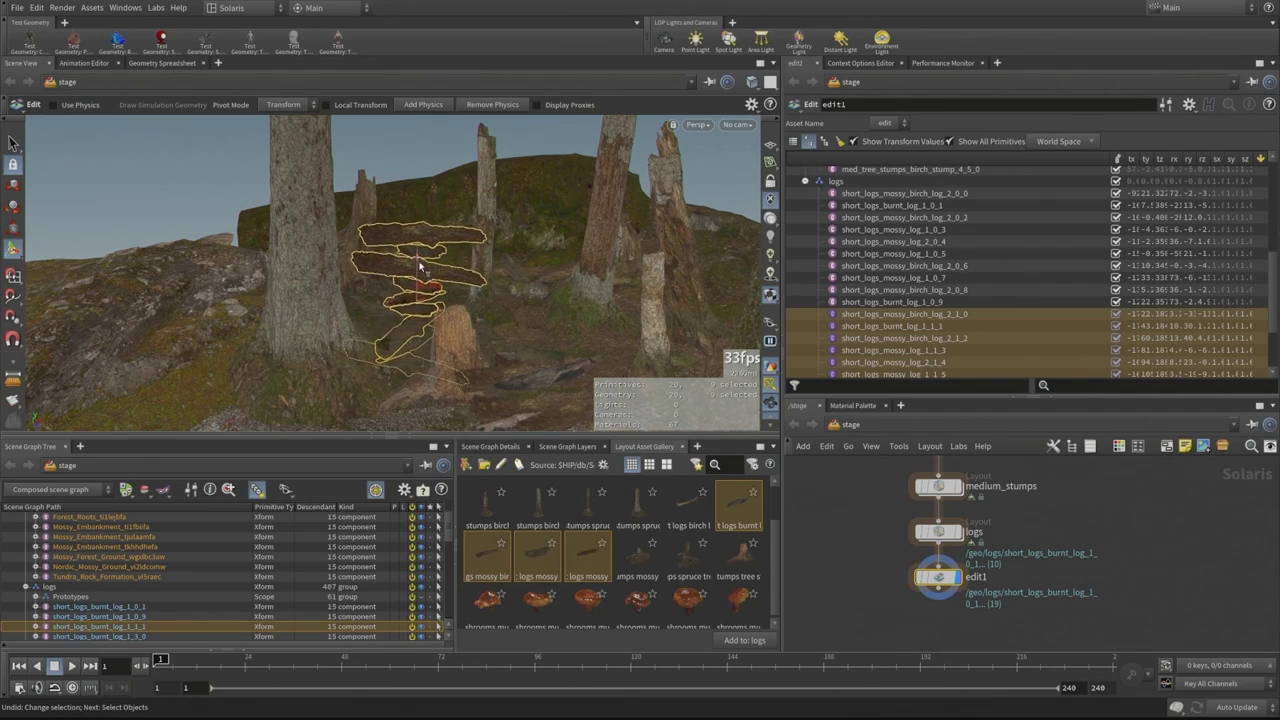
drag(419, 264, 419, 174)
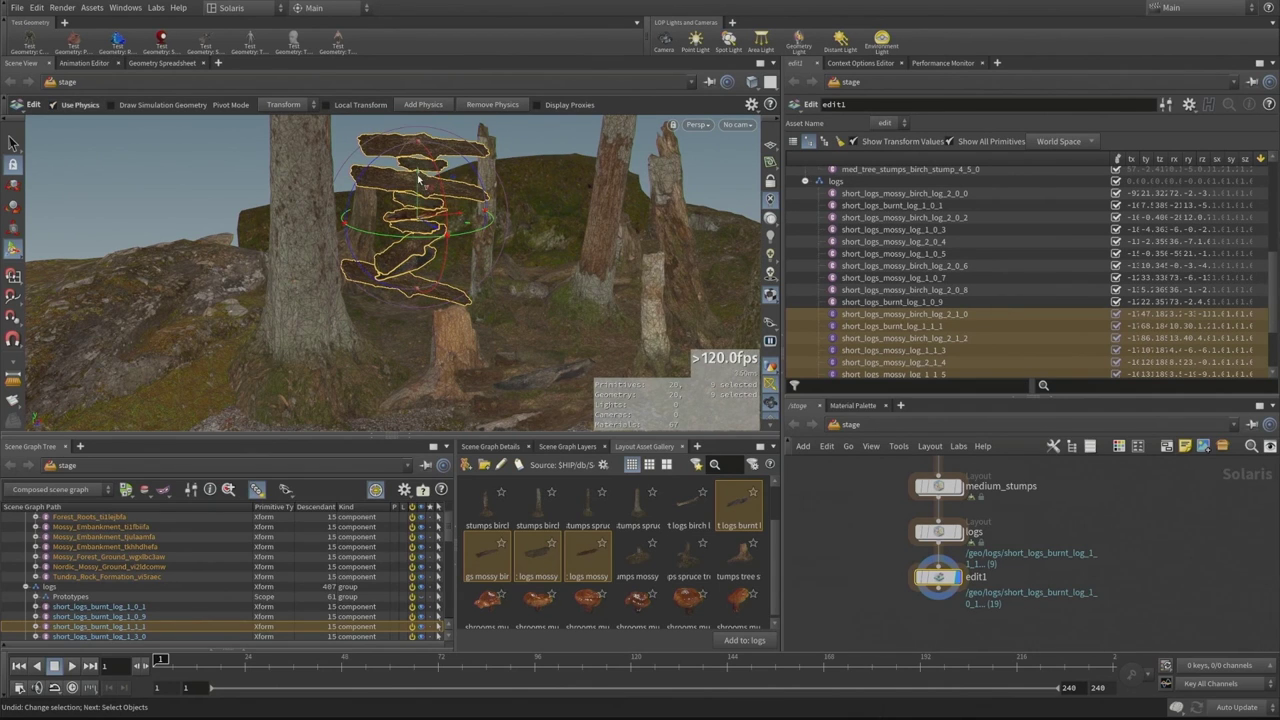
drag(419, 178, 418, 208)
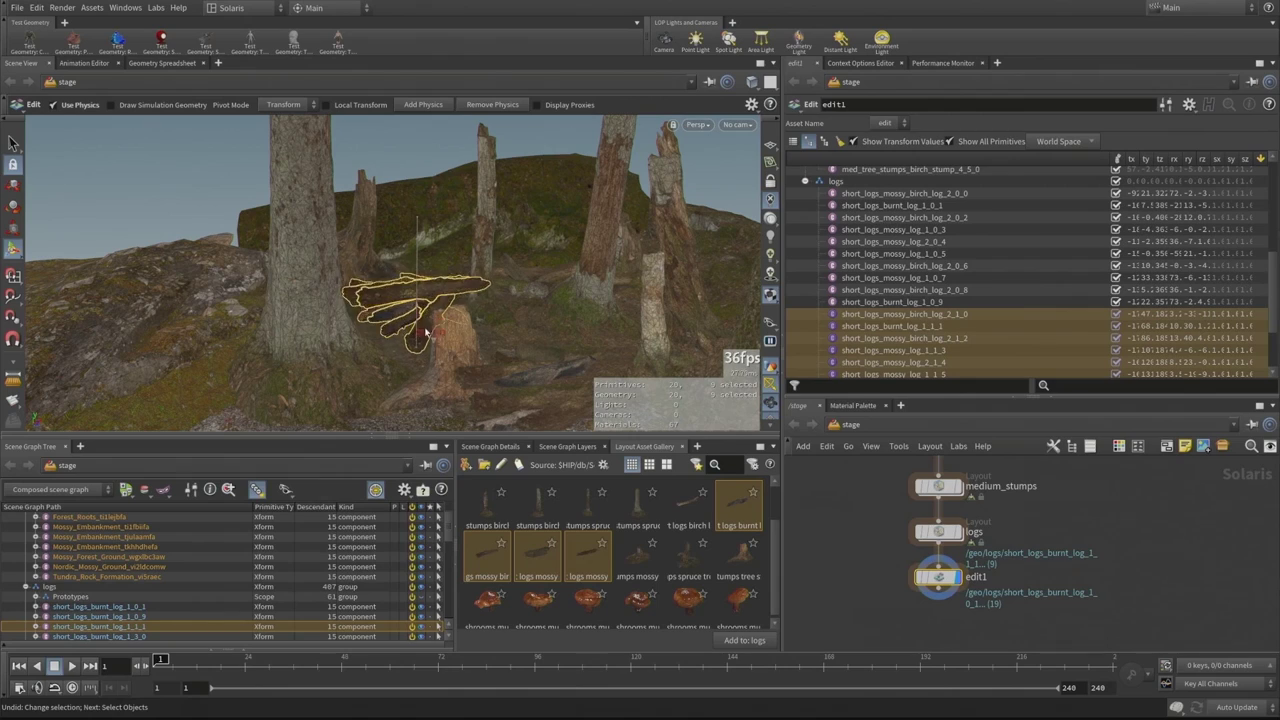
Turn off Use Physics and sink the second log pile slightly lower beside the cut stump
alt+drag(426, 340, 484, 323)
right_drag(484, 323, 555, 334)
middle_drag(555, 334, 450, 300)
drag(450, 300, 423, 280)
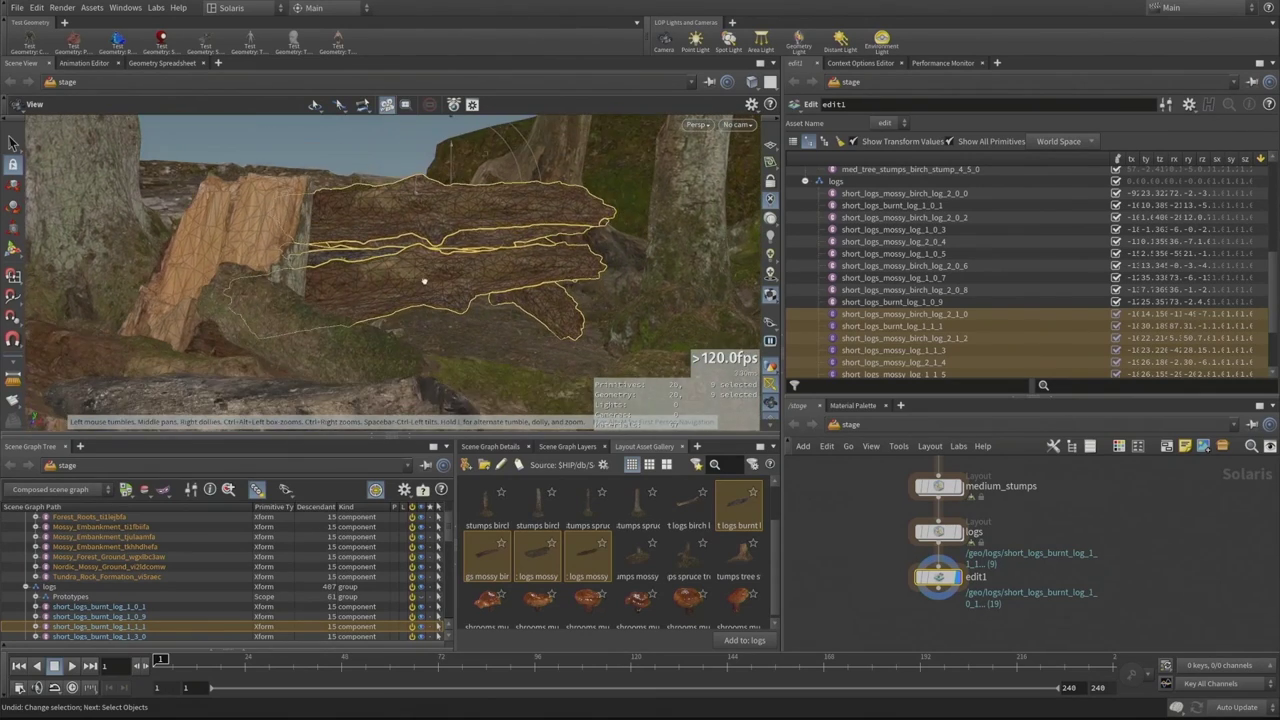
right_drag(424, 280, 464, 284)
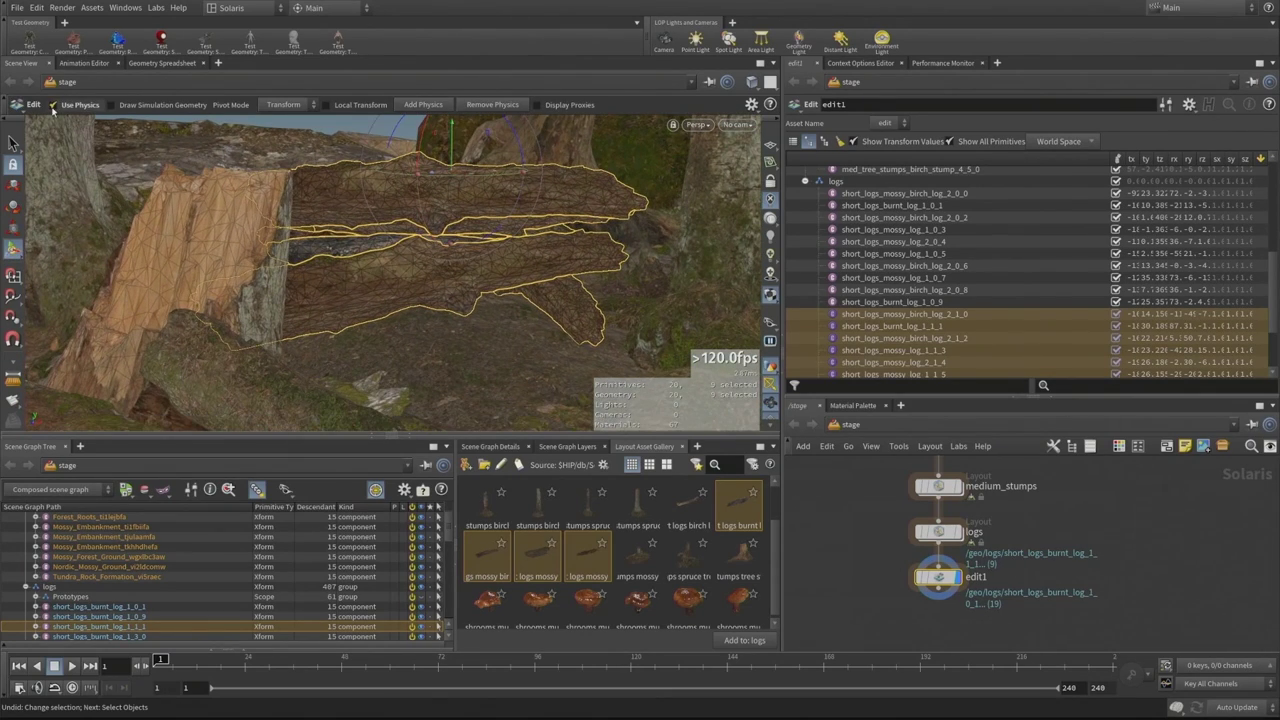
drag(452, 140, 453, 150)
key(Escape)
mouse_move(486, 300)
mouse_down()
mouse_move(471, 286)
mouse_move(609, 312)
mouse_move(608, 297)
mouse_move(531, 294)
mouse_move(398, 222)
mouse_move(543, 274)
mouse_move(466, 263)
mouse_move(487, 260)
mouse_move(506, 296)
mouse_up()
key(Return)
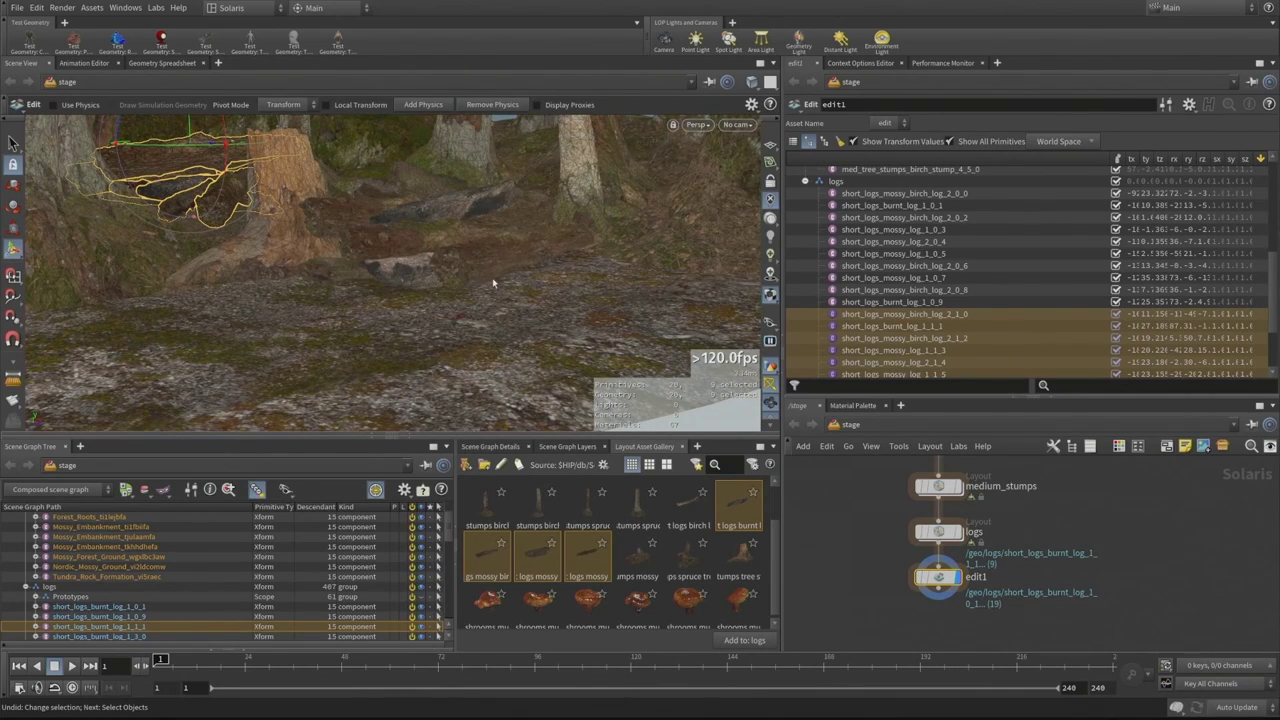
Select the single mossy birch log lying to the right of the cut stump and adjust its placement on the ground
key(s)
click(514, 231)
key(Return)
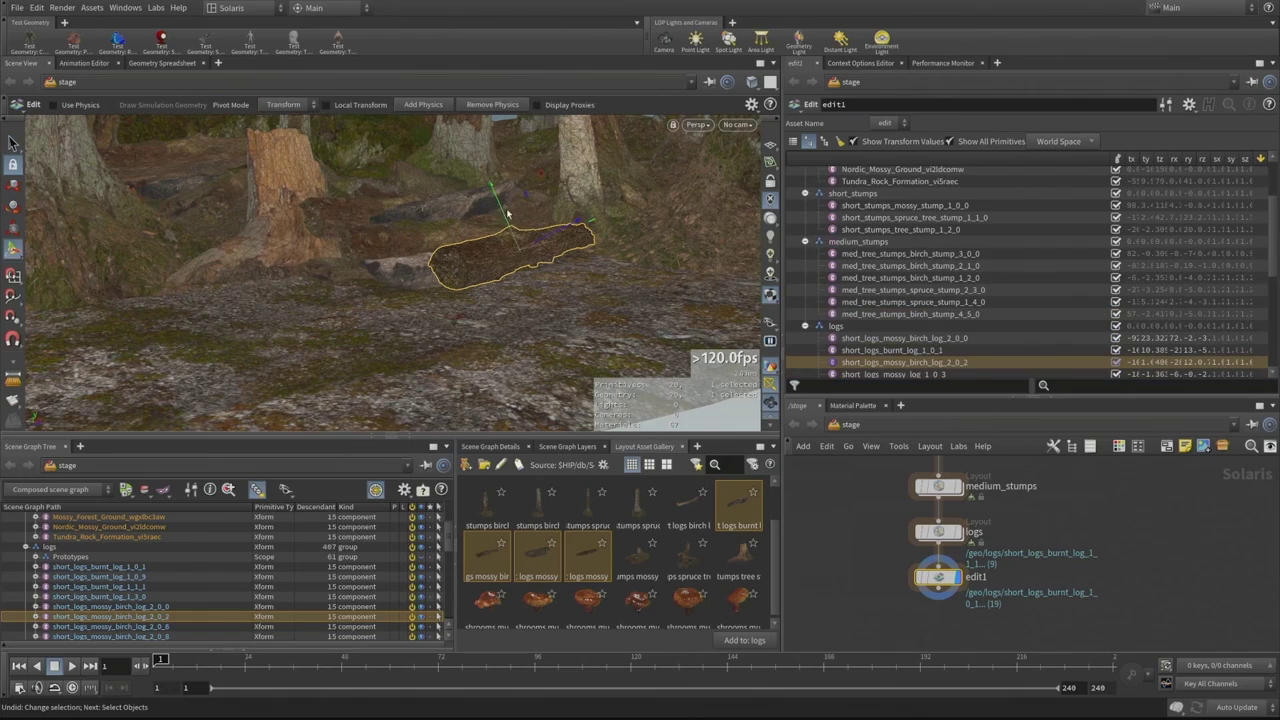
drag(542, 177, 423, 327)
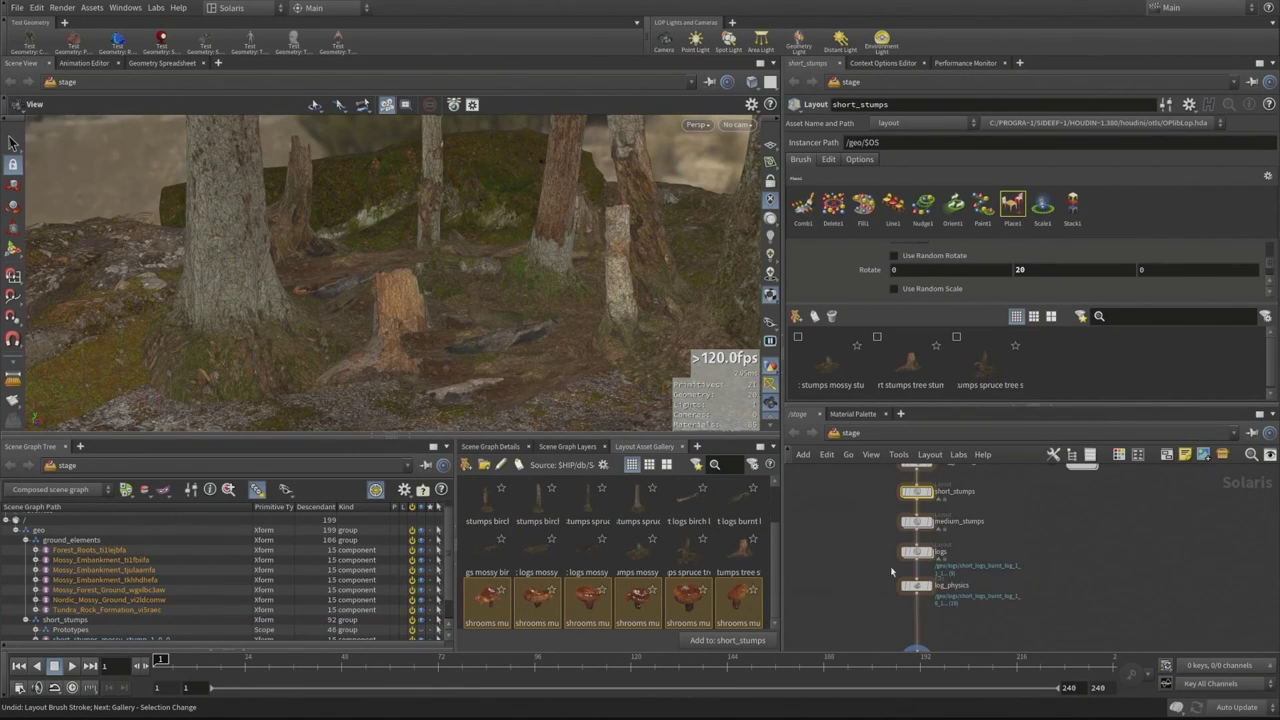
Bypass the medium_stumps layout node to clear the view of the fallen logs
click(903, 522)
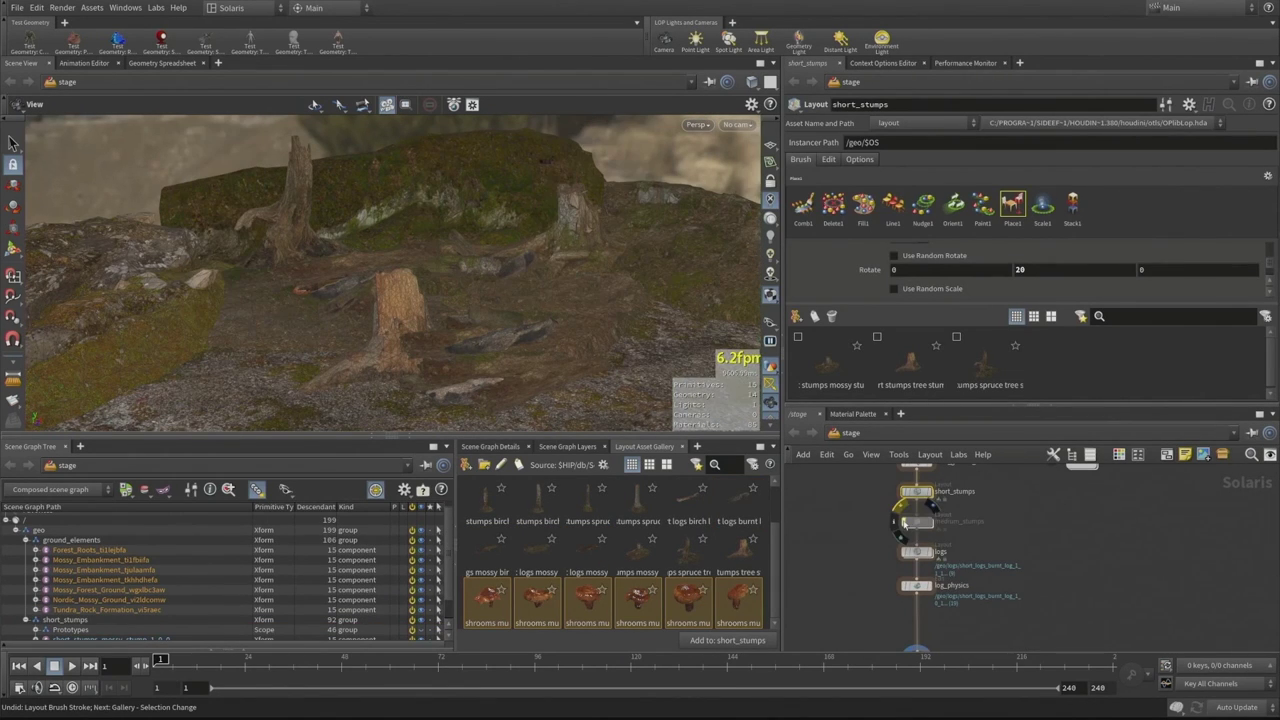
drag(468, 260, 423, 251)
right_drag(423, 251, 446, 243)
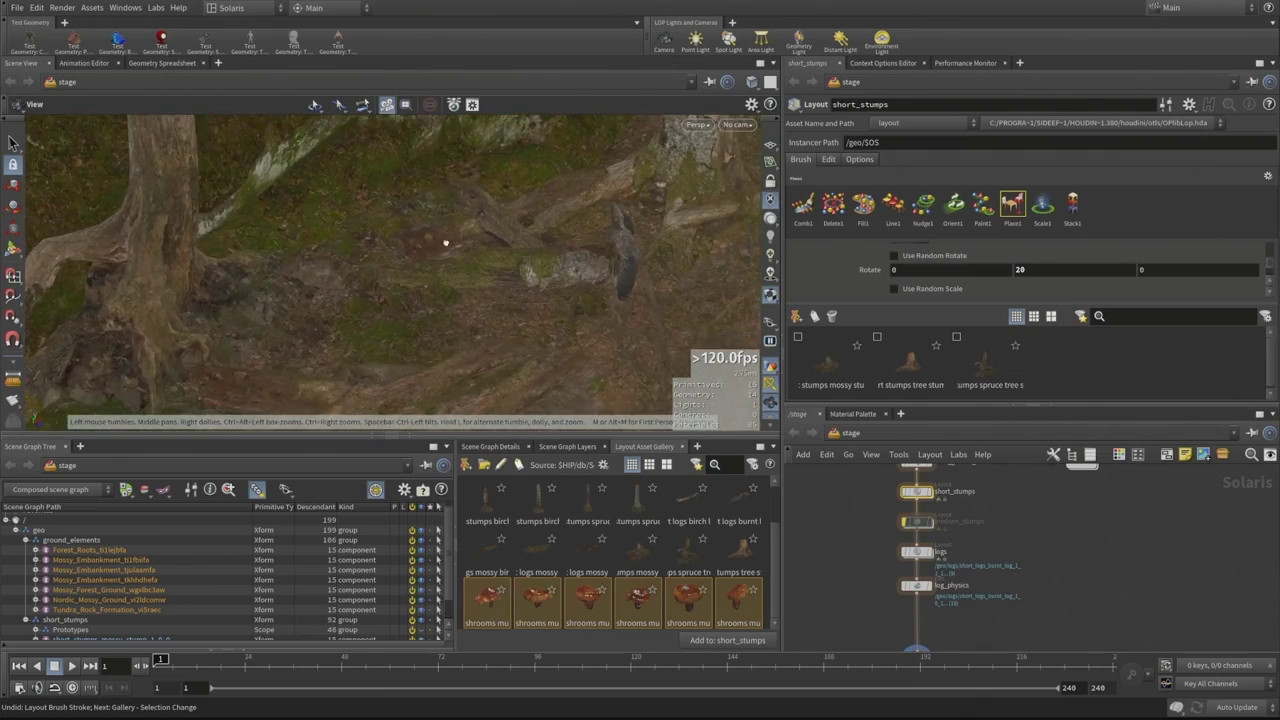
drag(446, 243, 463, 311)
right_drag(463, 311, 571, 248)
drag(571, 248, 486, 282)
Add a Layout node between log_physics and domelight1 in the network and select it for editing
middle_drag(1058, 616, 1064, 584)
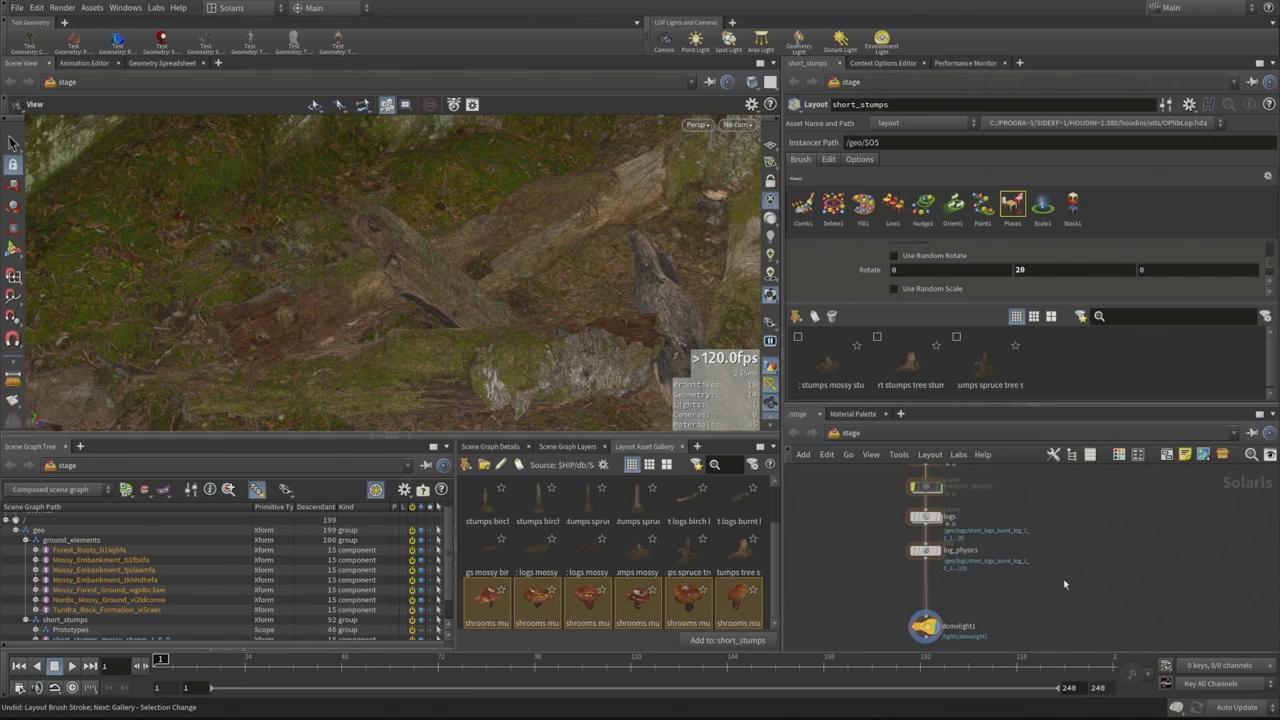
key(Tab)
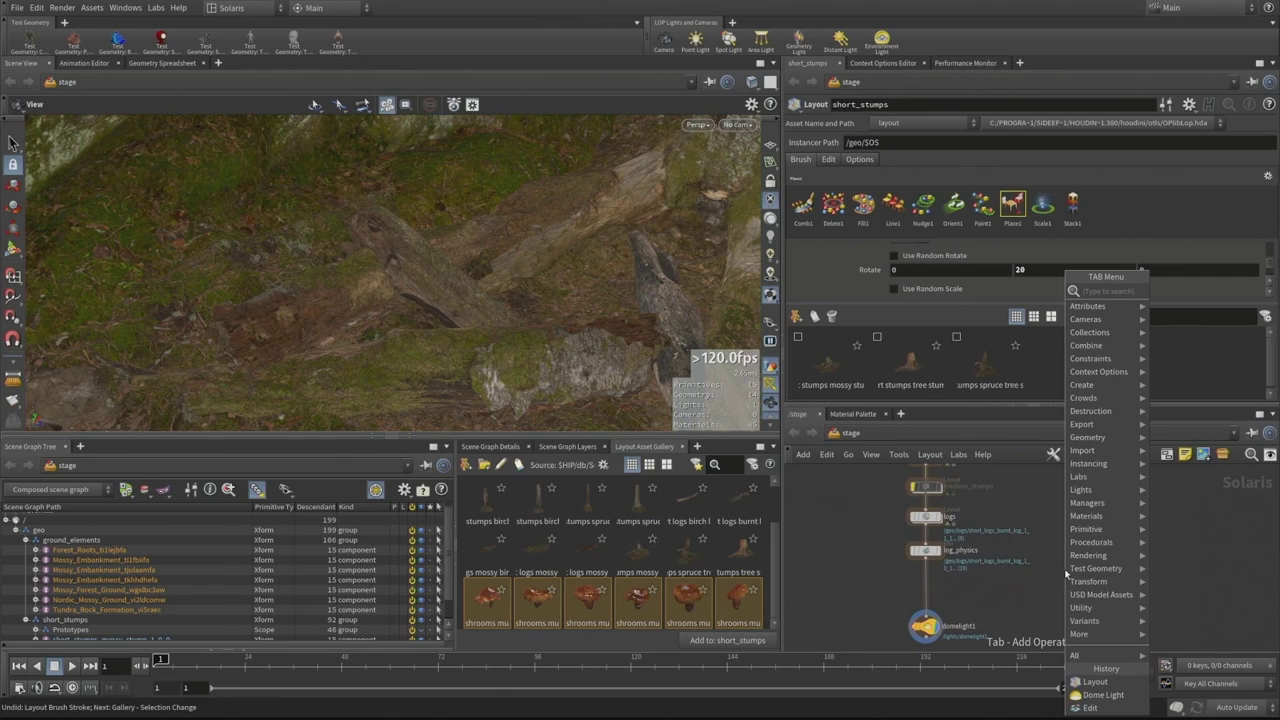
text(layout)
key(Return)
click(927, 592)
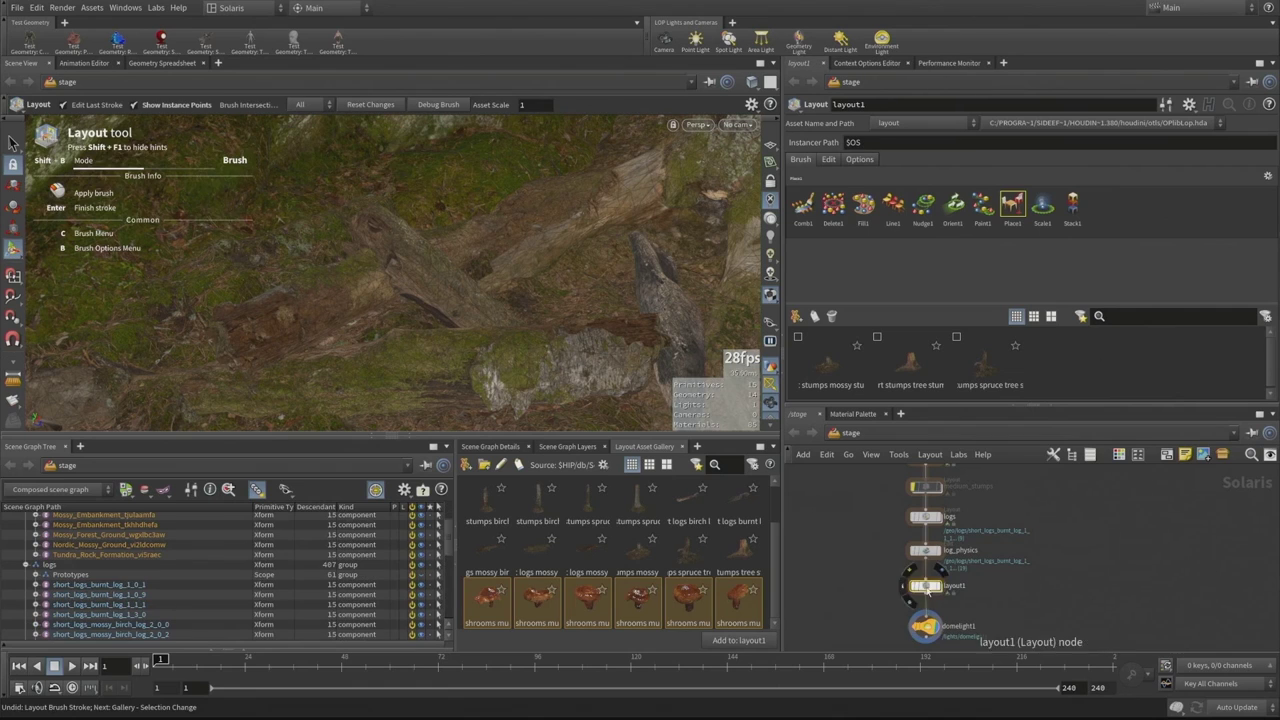
click(929, 552)
click(929, 588)
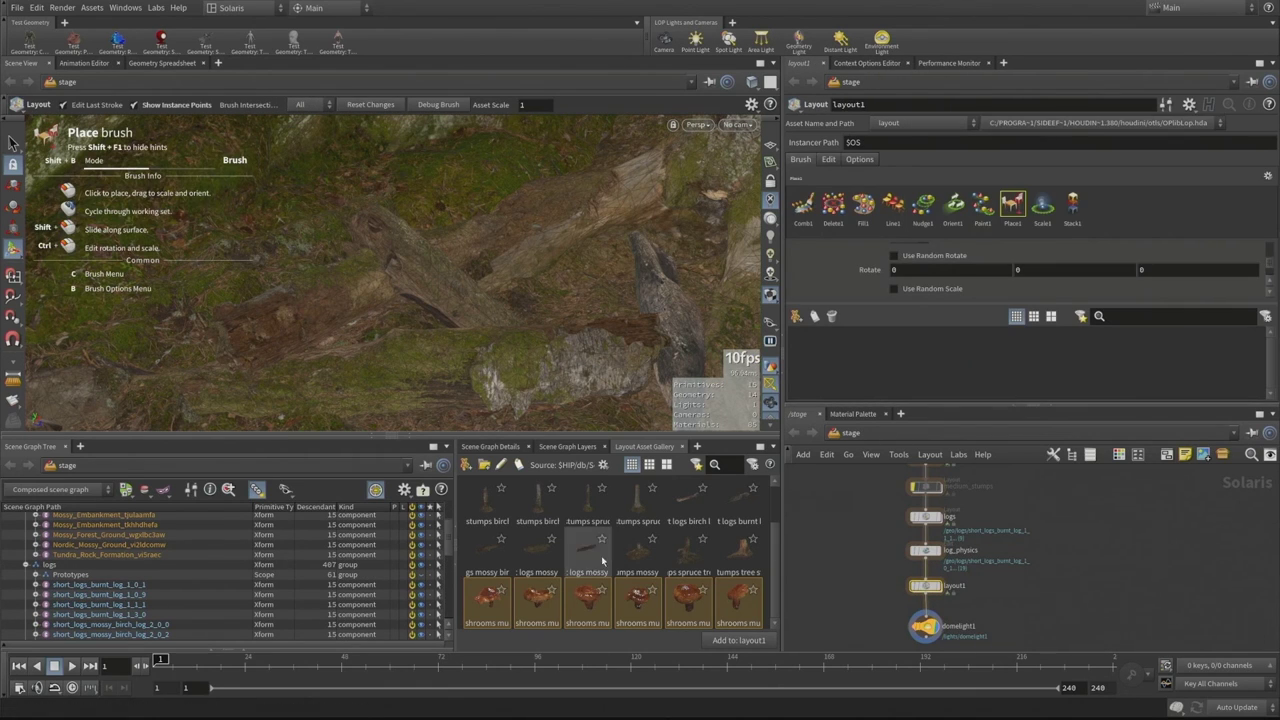
Add all ten mushroom assets from the Layout Asset Gallery to the new Layout node
click(496, 617)
shift+click(737, 606)
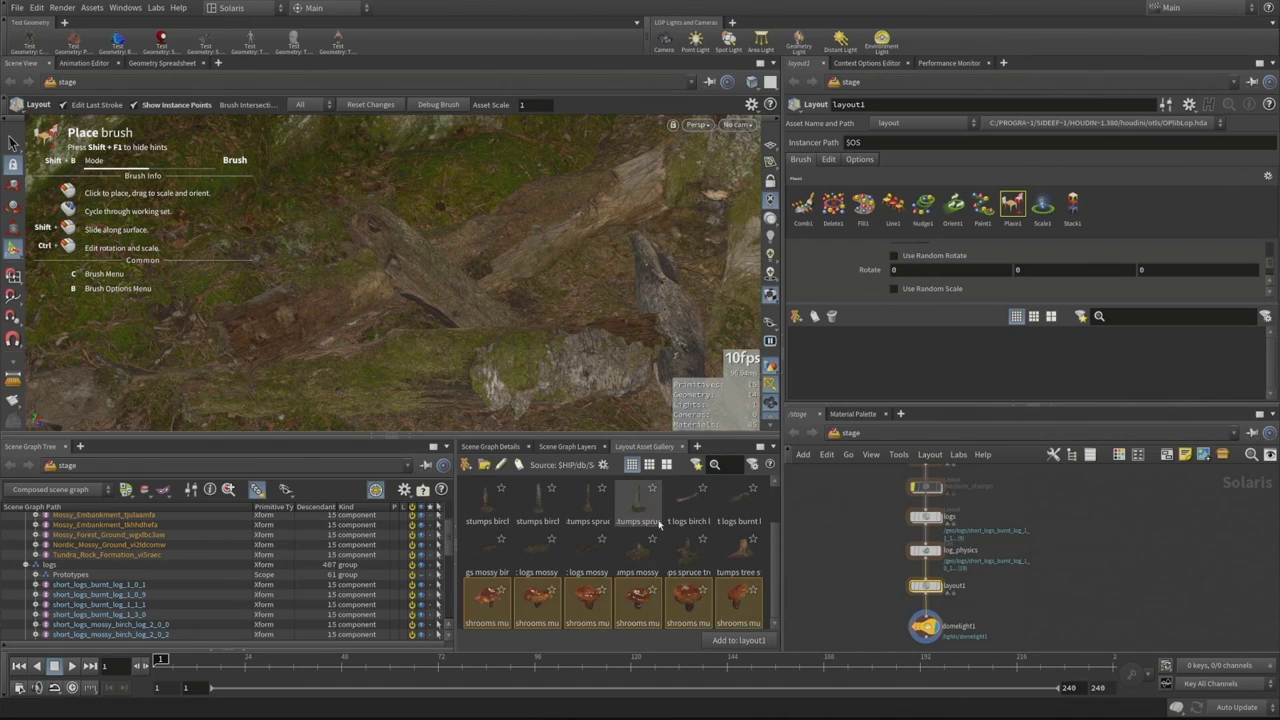
scroll(654, 523, up, 2)
click(491, 507)
ctrl+click(588, 505)
ctrl+click(638, 505)
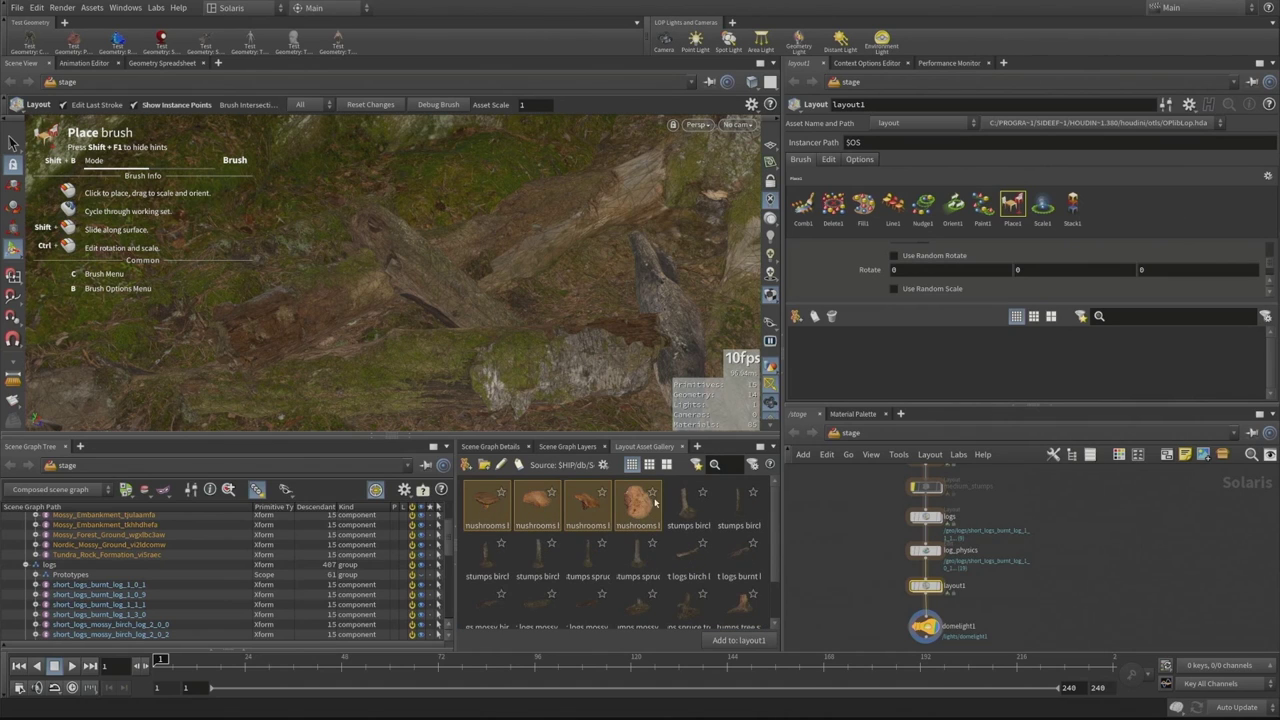
click(730, 641)
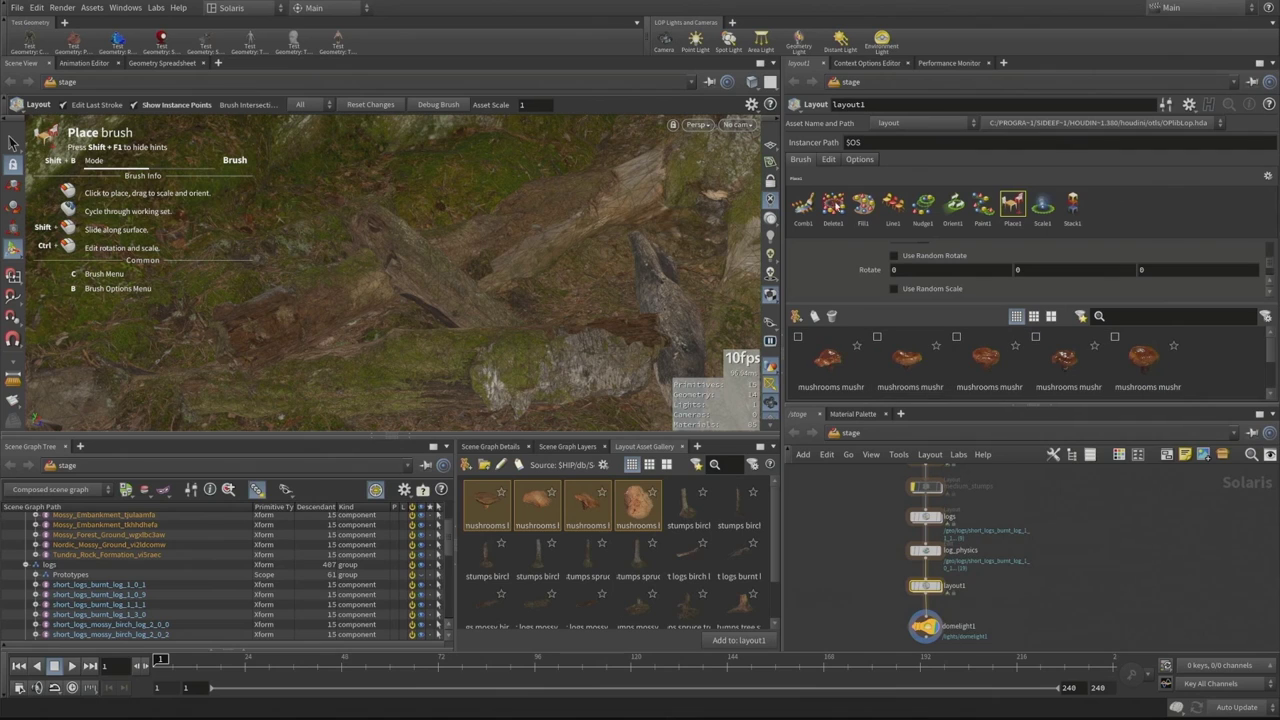
Rename the new Layout node as mushrooms and set its Instancer Path to /geo/$OS
double_click(954, 586)
key(Return)
click(858, 142)
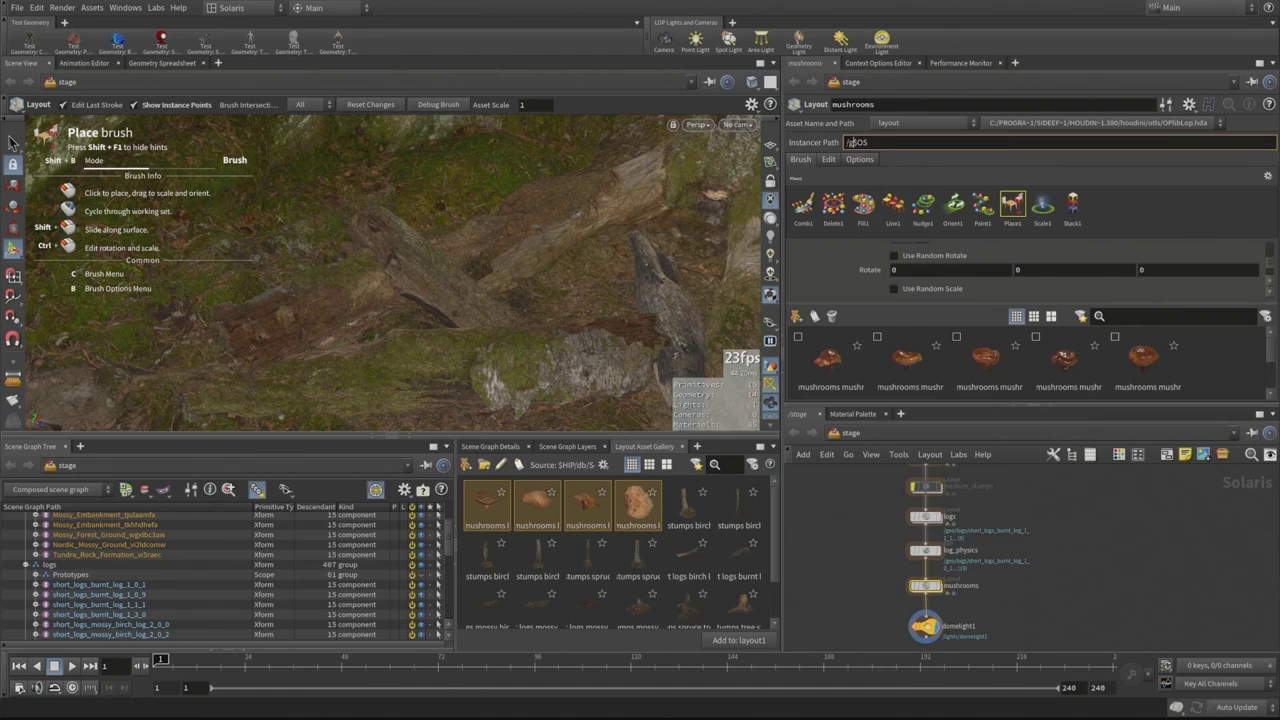
text(/geo/)
key(Return)
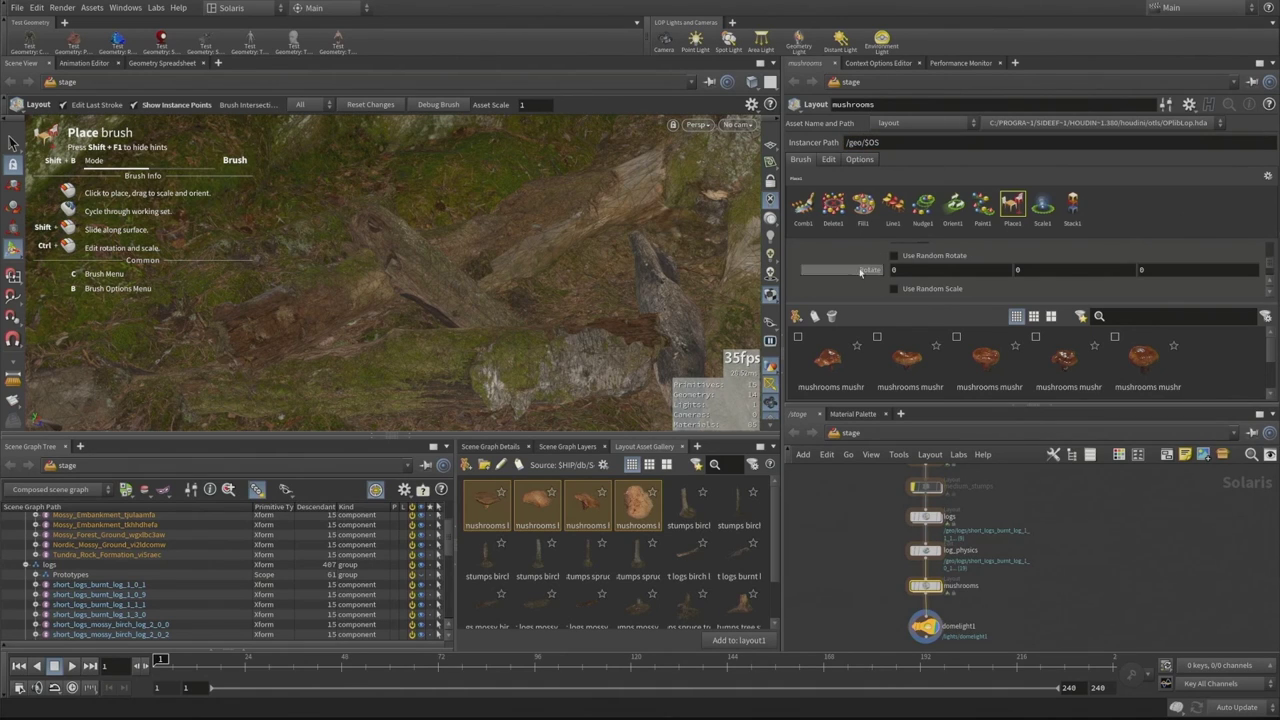
Set the Fill brush to Lasso mode with Coverage 2.5, Min Radius 0.58, Max Radius 2.17 and Uniform Scale 2.19
drag(1034, 409, 1034, 518)
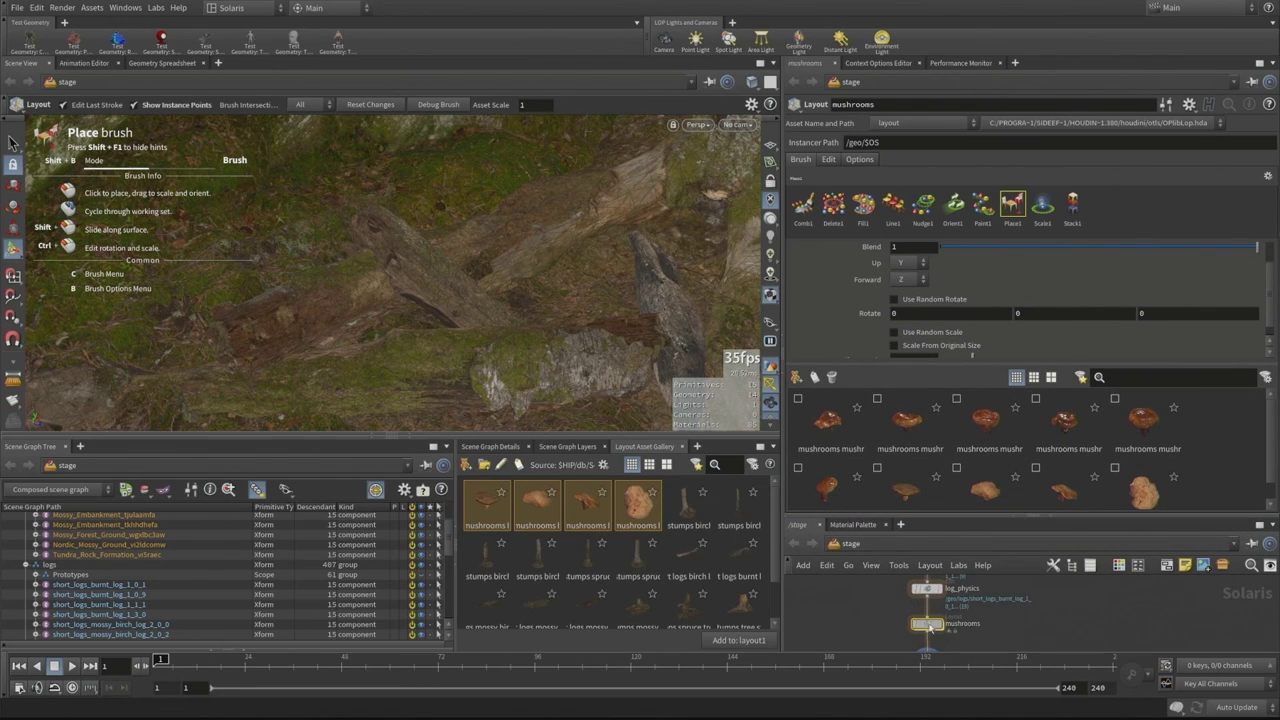
scroll(828, 276, up, 1)
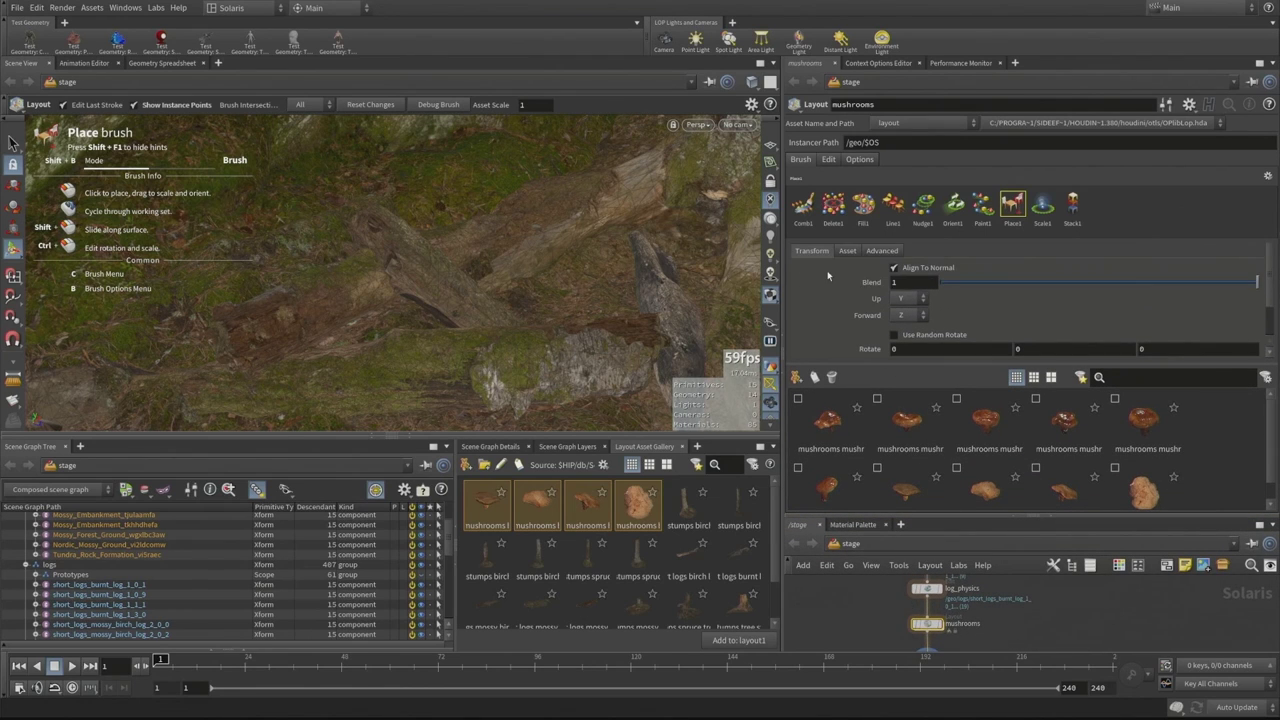
click(863, 206)
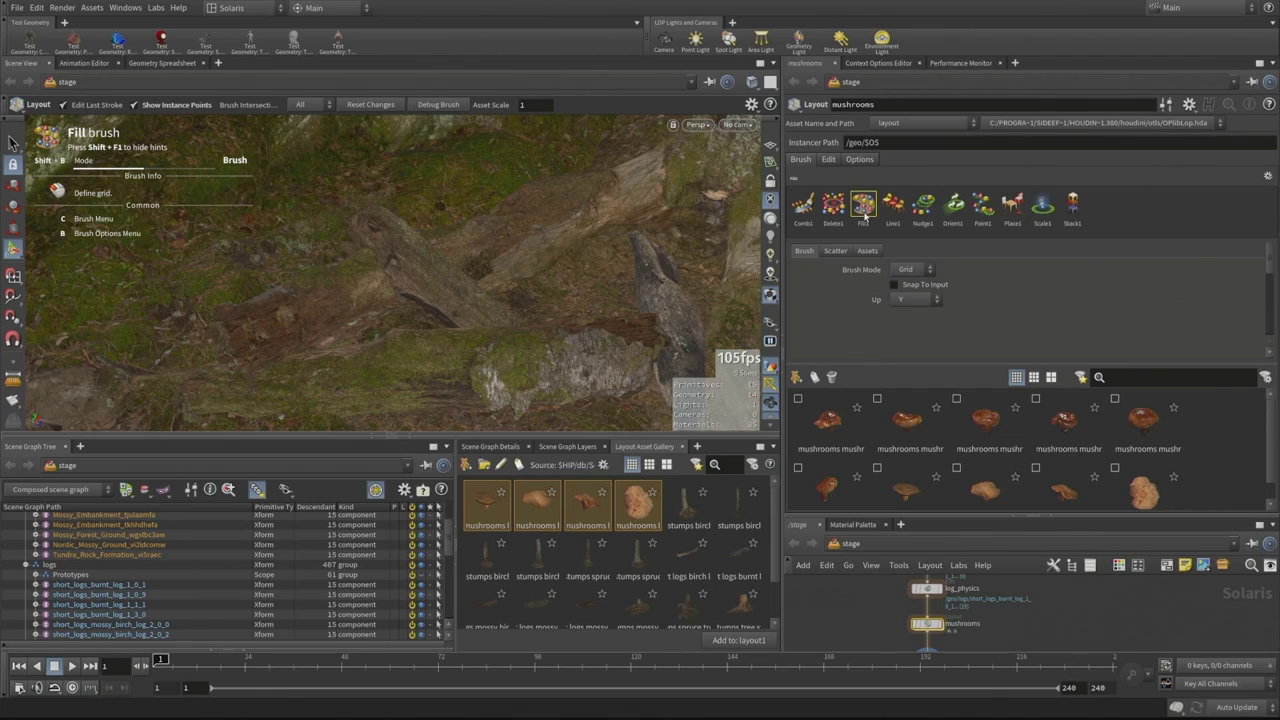
click(909, 270)
click(837, 252)
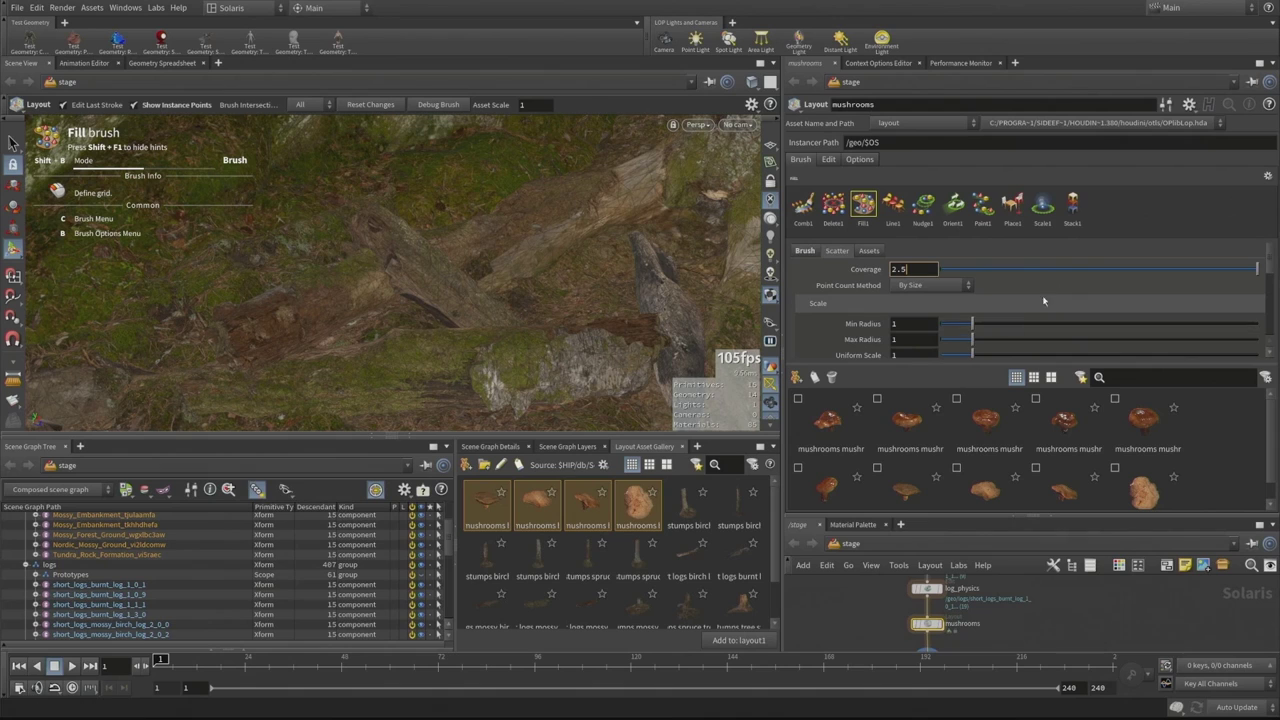
scroll(1010, 315, down, 1)
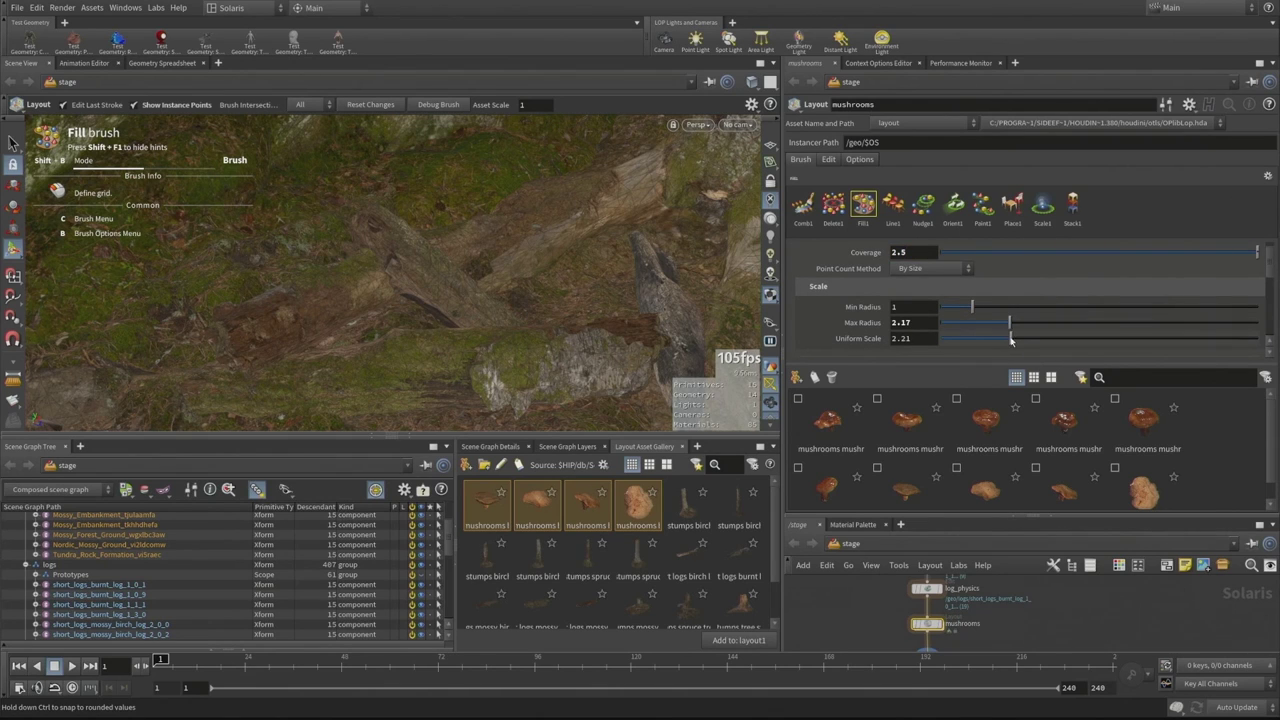
scroll(943, 338, down, 1)
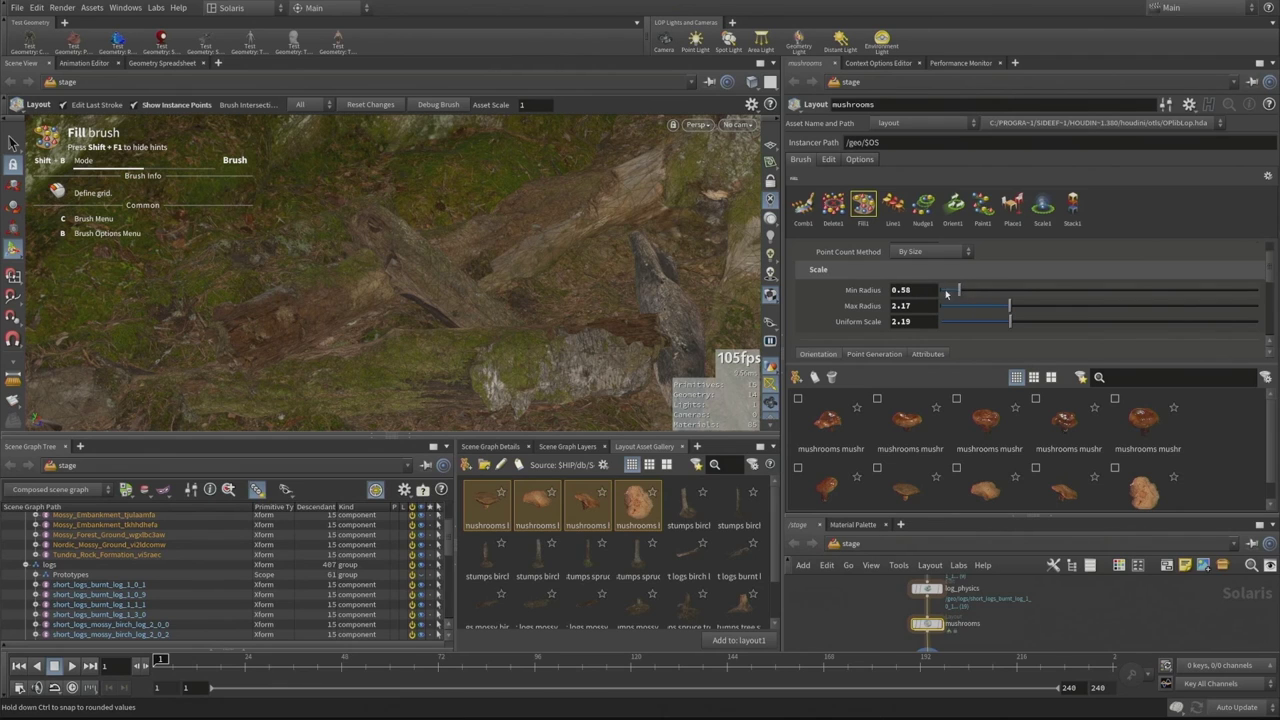
Set the fill orientation to a 10.7 random cone angle, blend normals with Y at 0.758, and a Max Angle of 360
scroll(955, 300, down, 5)
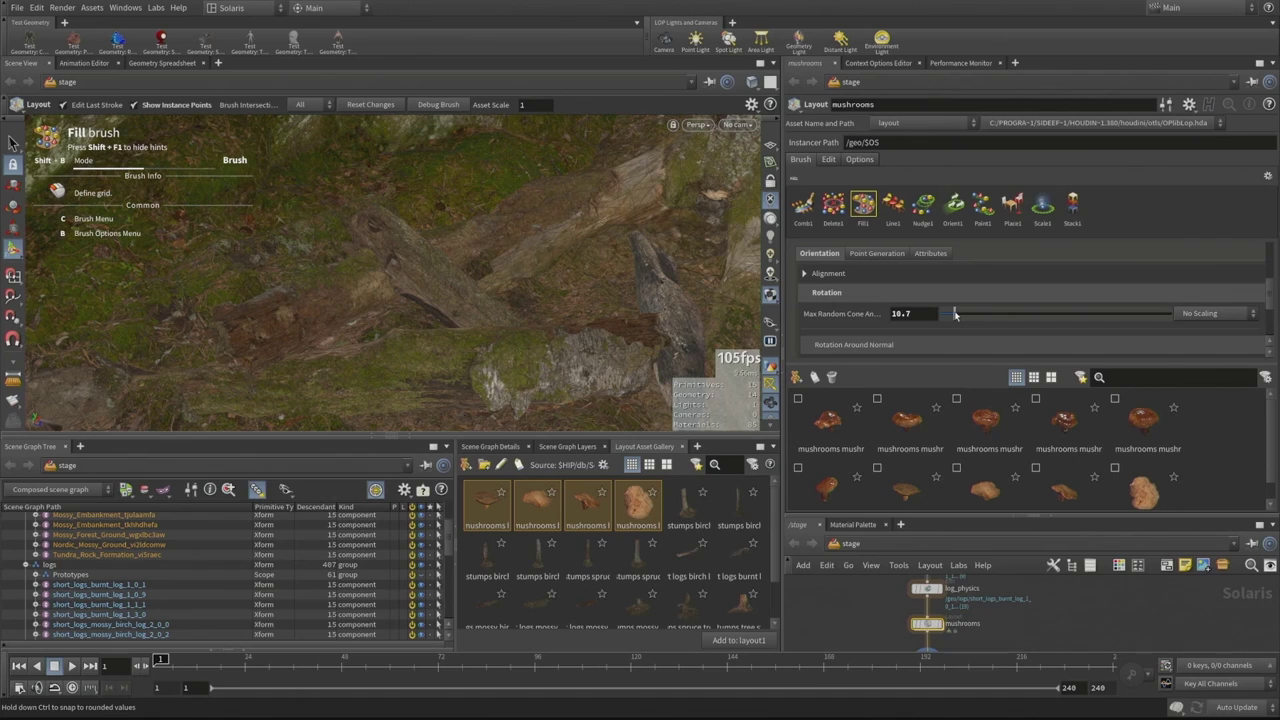
click(845, 273)
scroll(853, 286, down, 2)
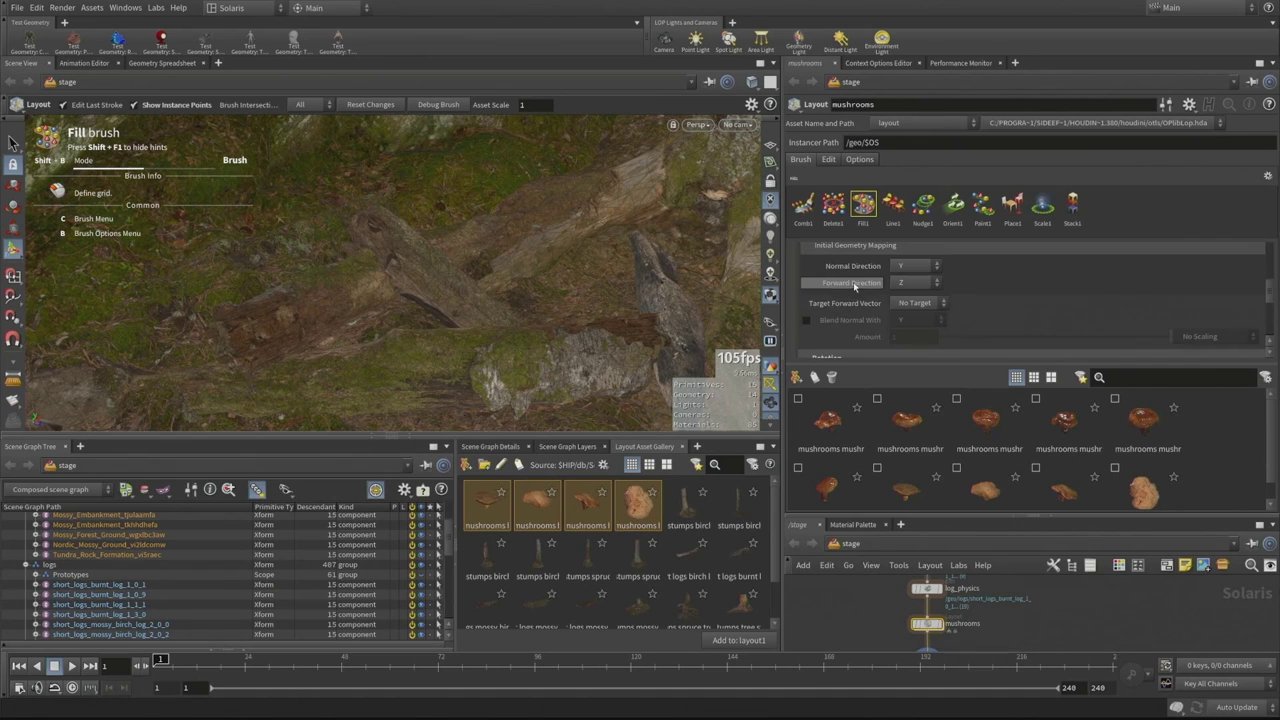
click(807, 320)
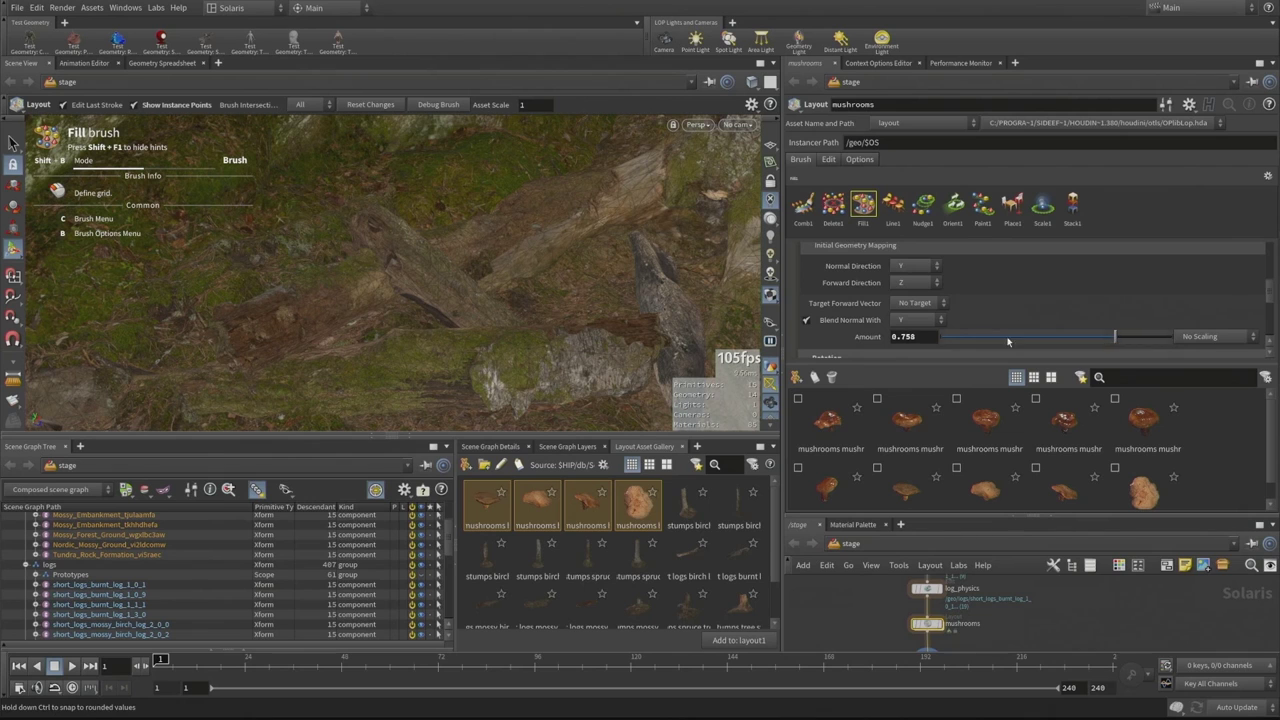
scroll(1025, 315, down, 4)
drag(945, 313, 976, 316)
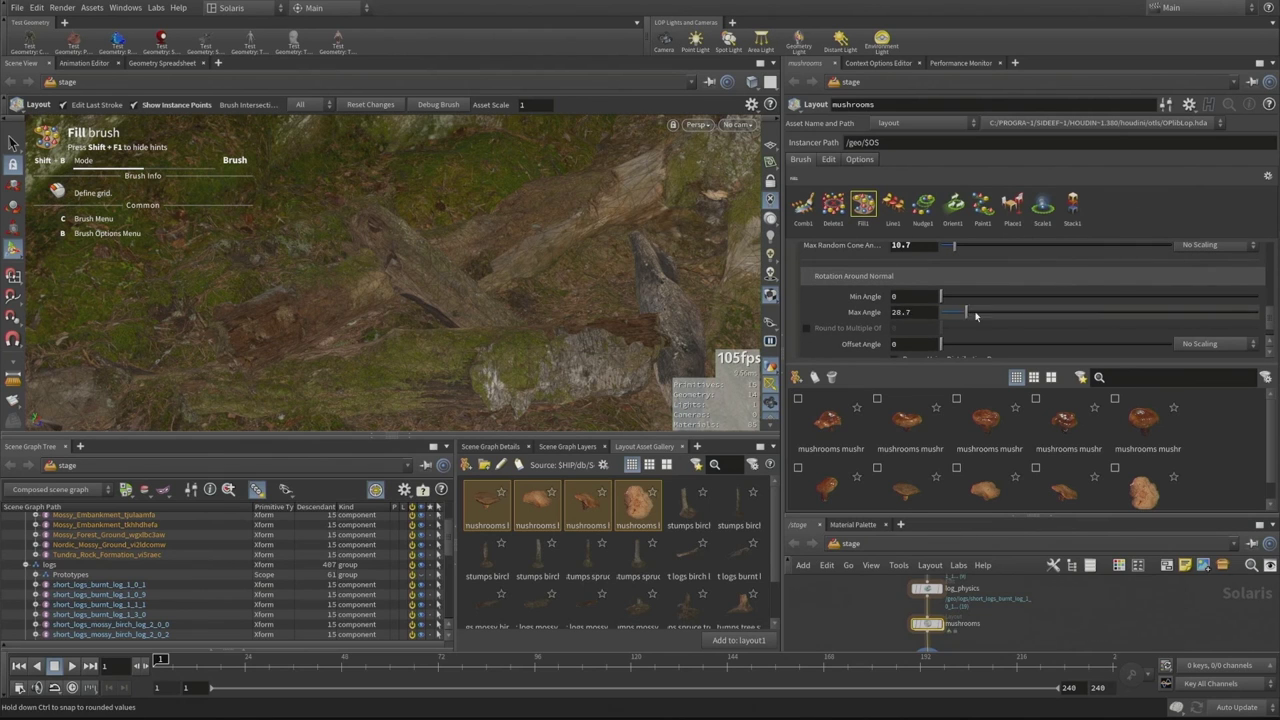
drag(1260, 322, 1270, 320)
Set Relax Iterations to 1 in the Fill brush's point generation settings
alt+drag(514, 275, 574, 260)
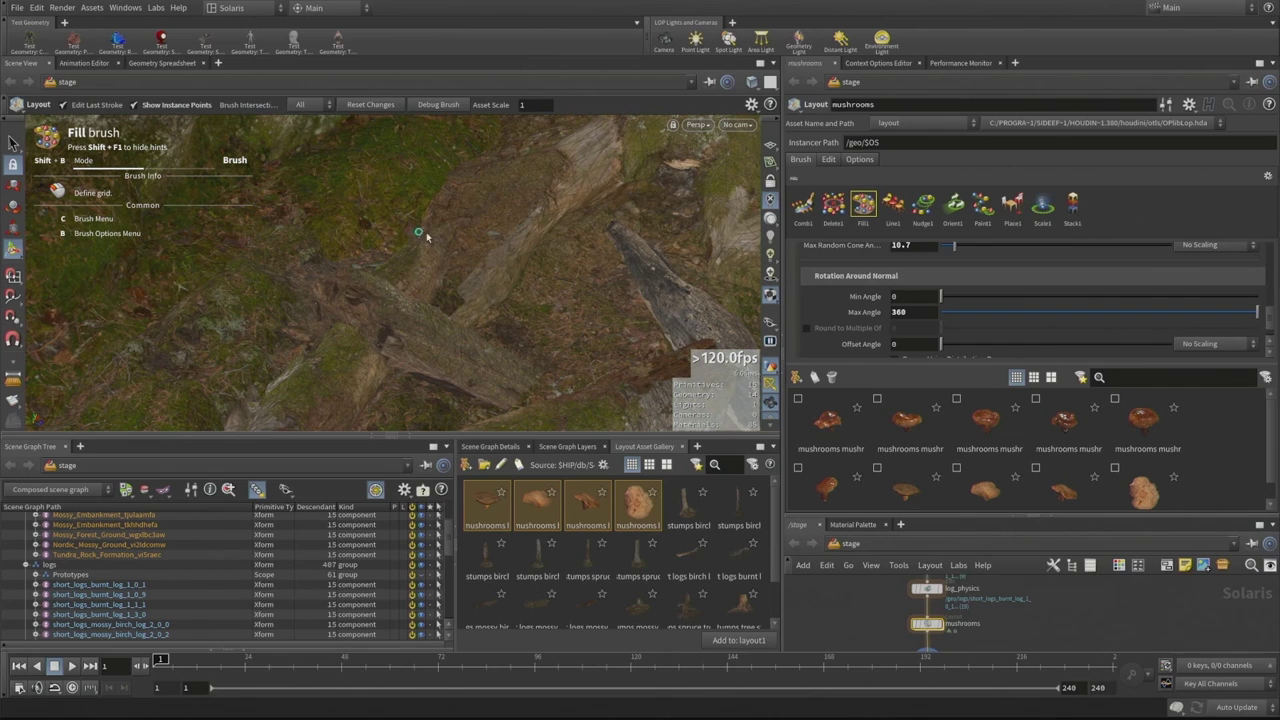
alt+drag(520, 201, 499, 218)
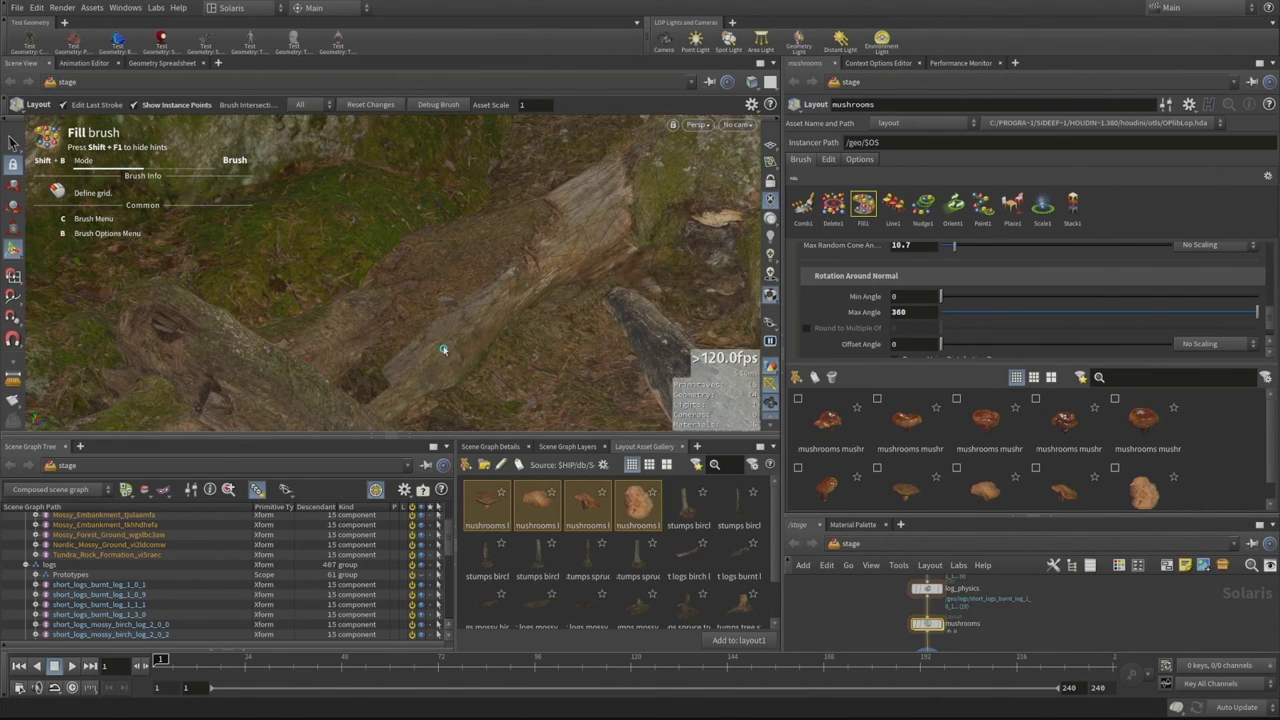
scroll(820, 288, up, 10)
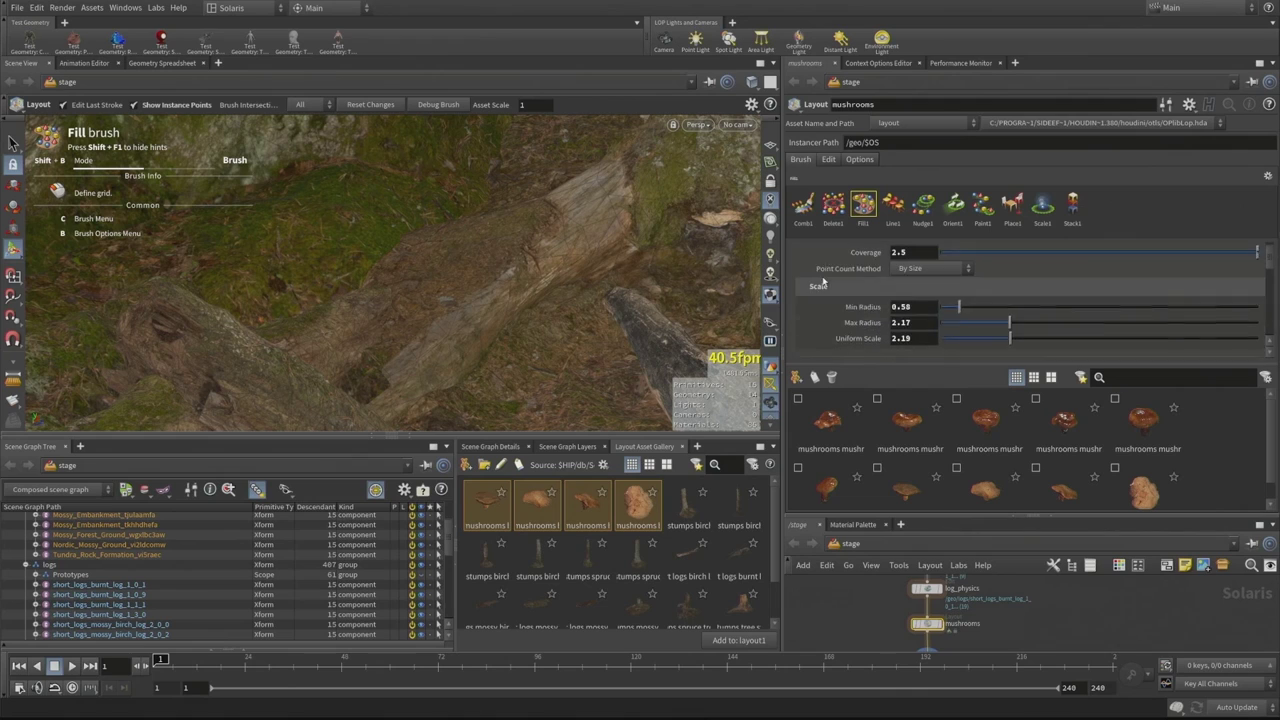
scroll(818, 292, down, 3)
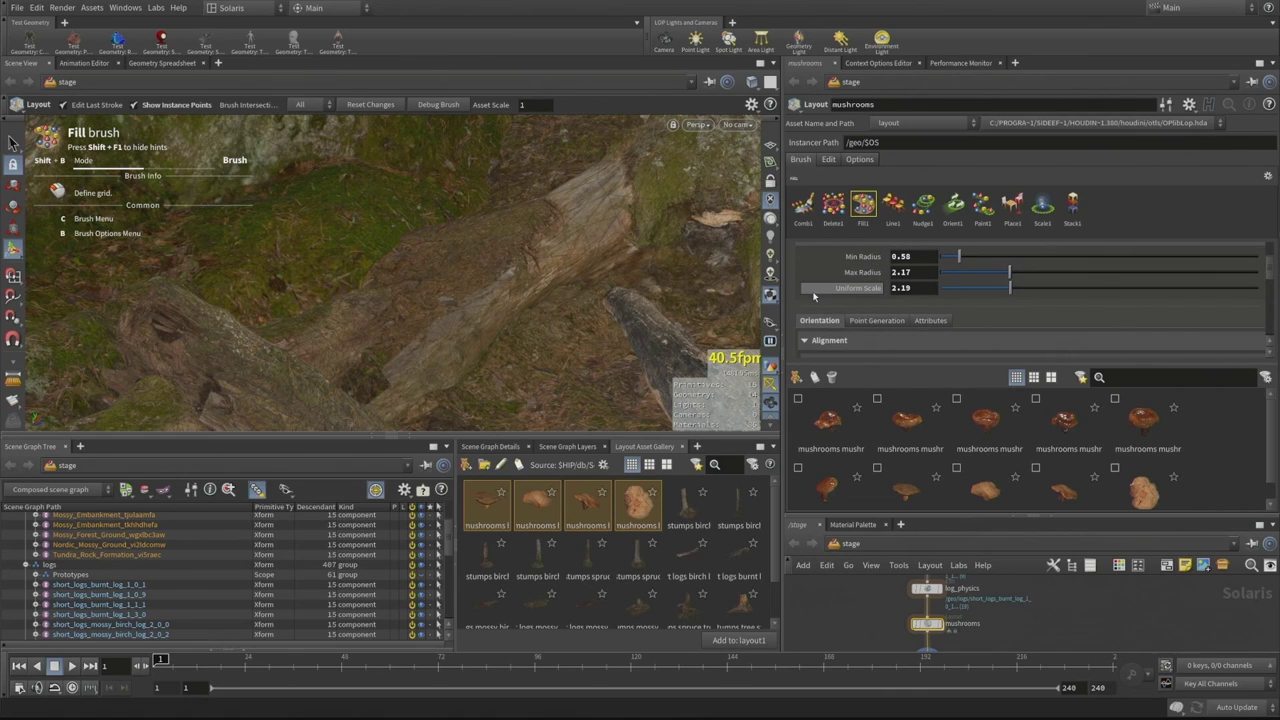
scroll(826, 294, down, 3)
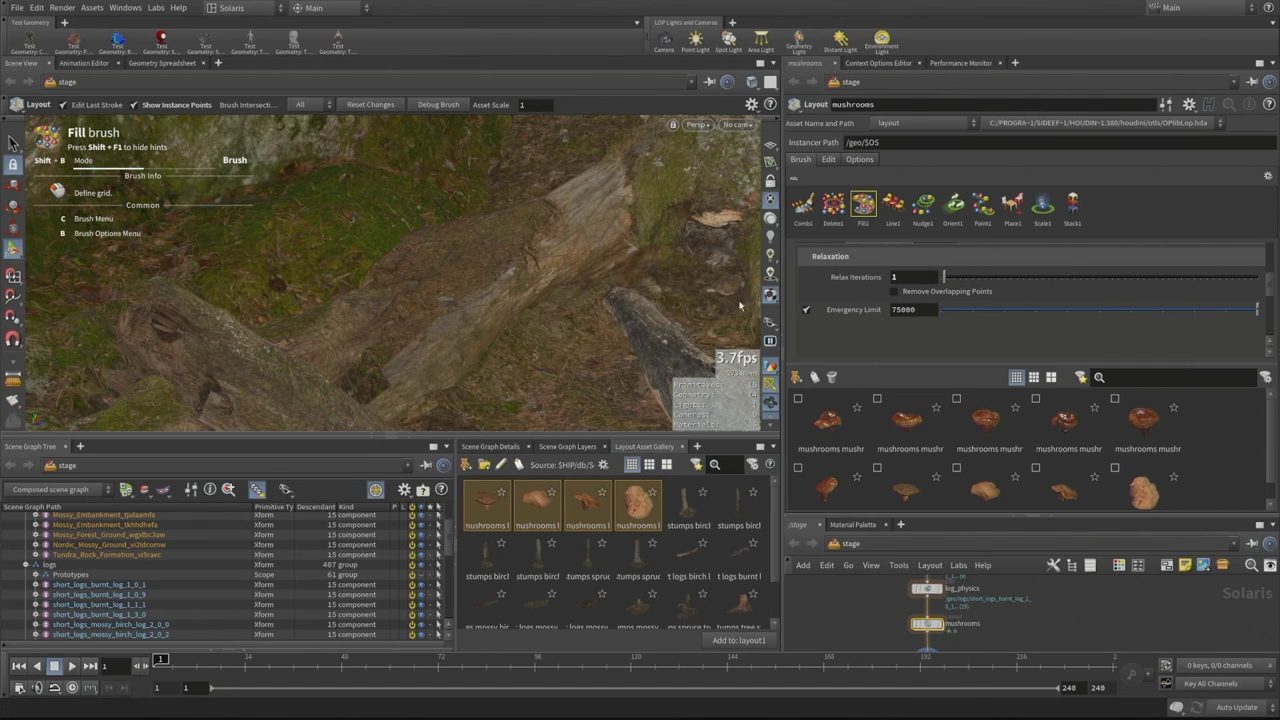
Select all ten mushroom assets in the working set and lasso-fill the mound behind the fallen log with them
mouse_move(505, 298)
mouse_down()
mouse_move(580, 240)
mouse_move(523, 194)
mouse_move(410, 248)
mouse_move(495, 318)
mouse_move(503, 302)
mouse_up()
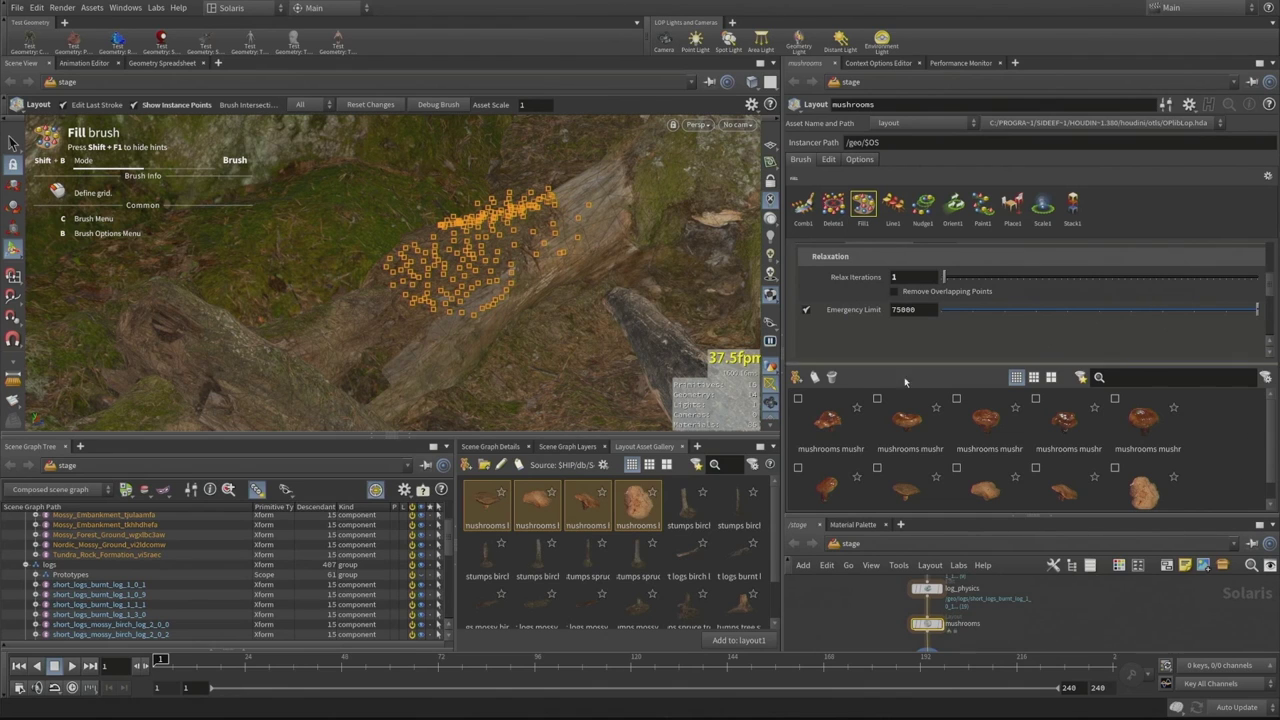
key(ctrl+z)
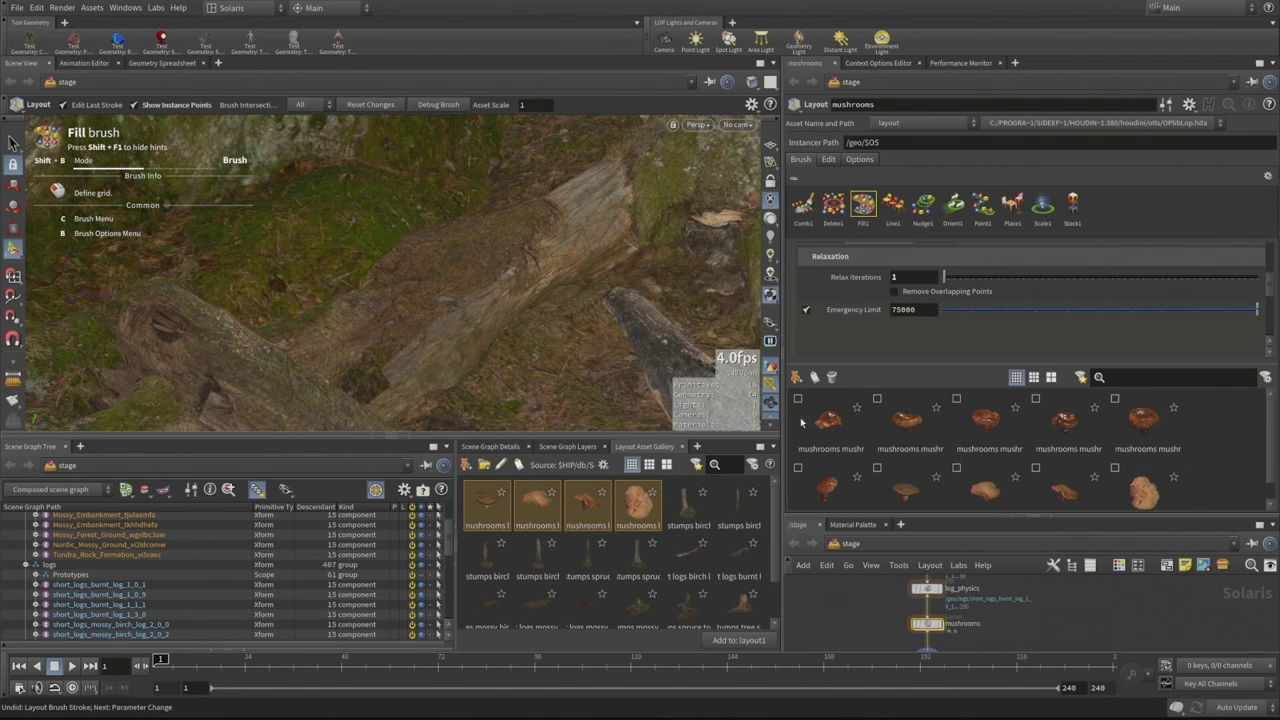
click(822, 424)
scroll(1003, 451, down, 1)
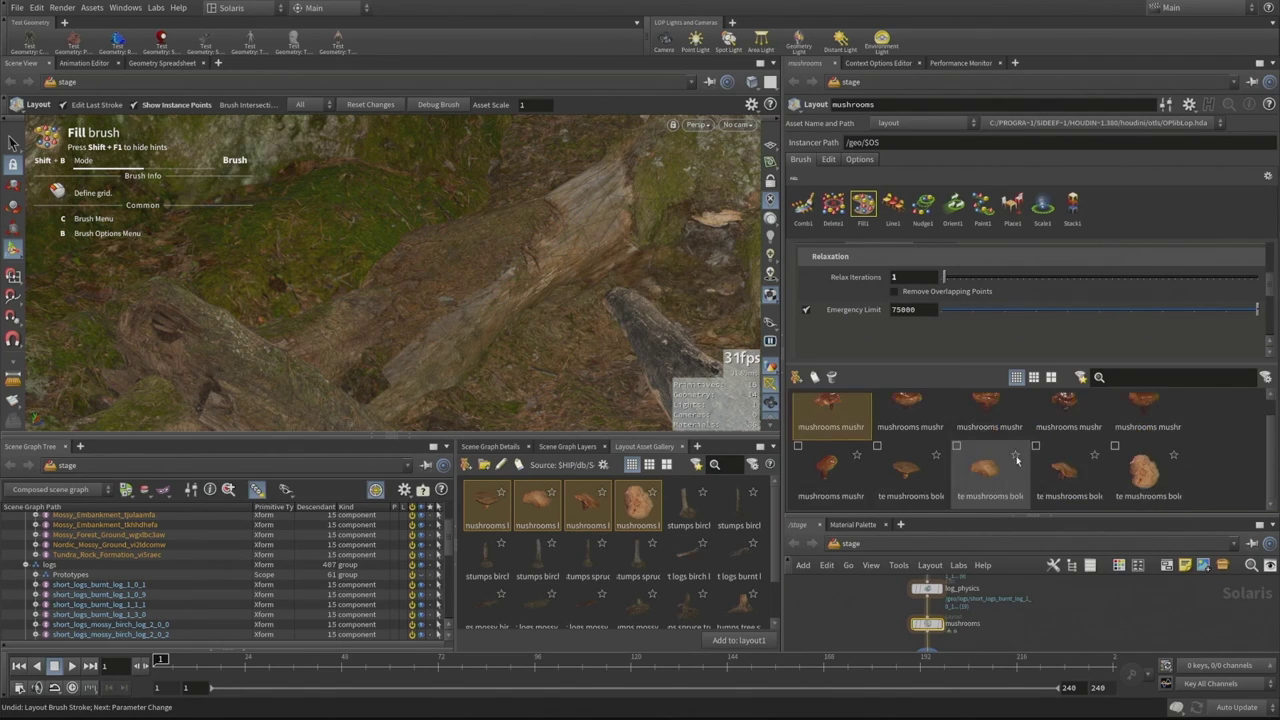
shift+click(1163, 489)
mouse_move(500, 300)
mouse_down()
mouse_move(580, 250)
mouse_move(606, 195)
mouse_move(560, 192)
mouse_move(425, 228)
mouse_move(405, 290)
mouse_move(440, 340)
mouse_move(490, 324)
mouse_up()
mouse_move(465, 268)
alt+mouse_down()
mouse_move(474, 227)
mouse_move(451, 286)
mouse_move(485, 292)
alt+mouse_up()
Set the Uniform Scale of the mushroom fill to 3.62 and finish the stroke
scroll(470, 250, up, 4)
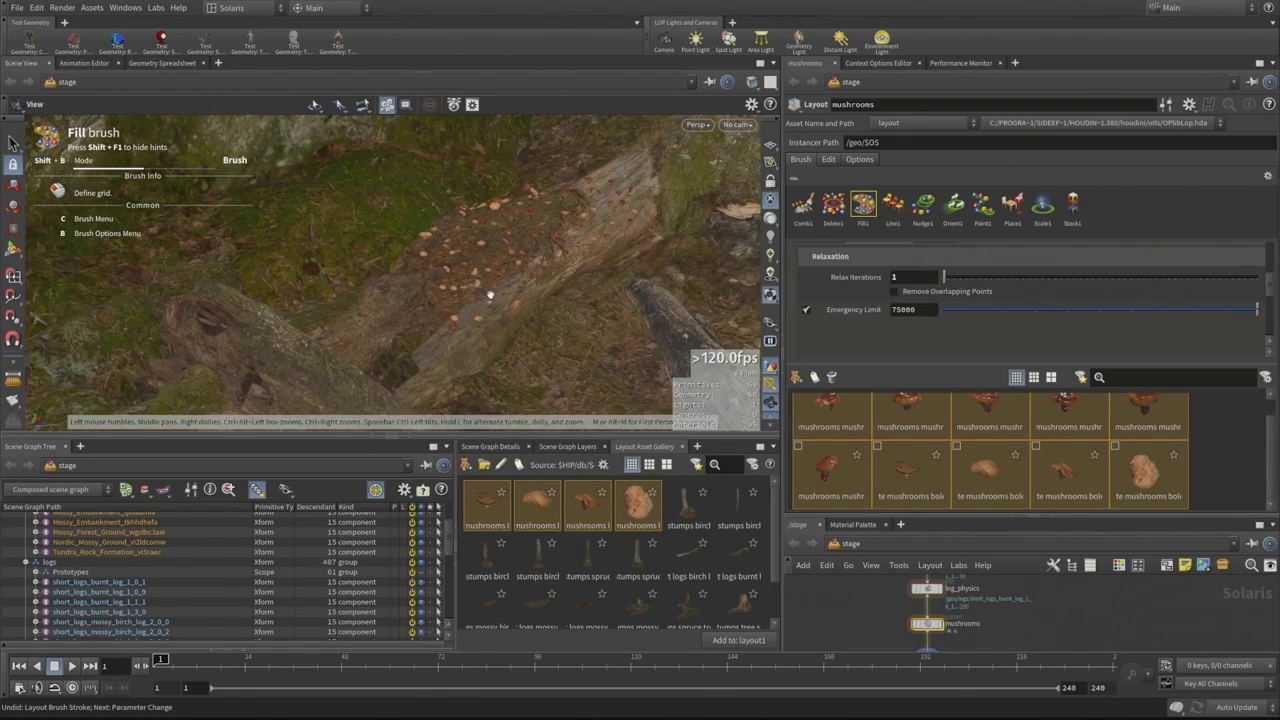
scroll(857, 317, up, 3)
scroll(950, 292, up, 1)
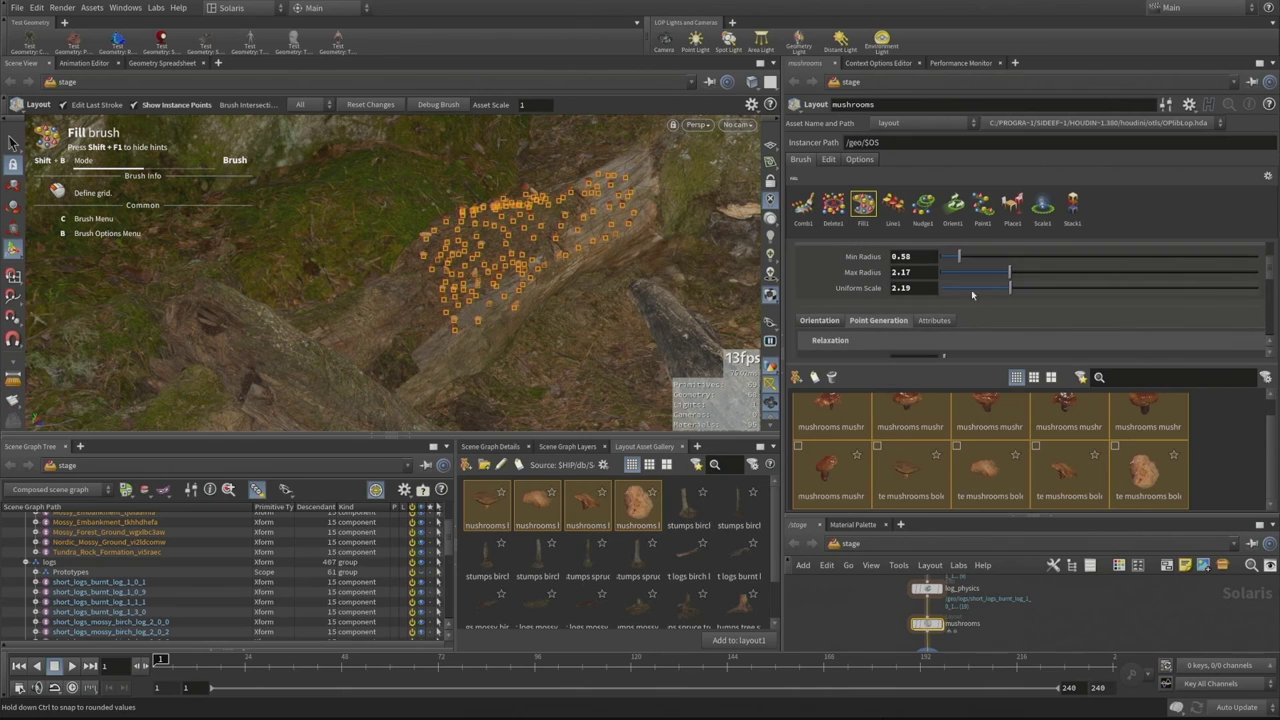
drag(1010, 288, 1046, 288)
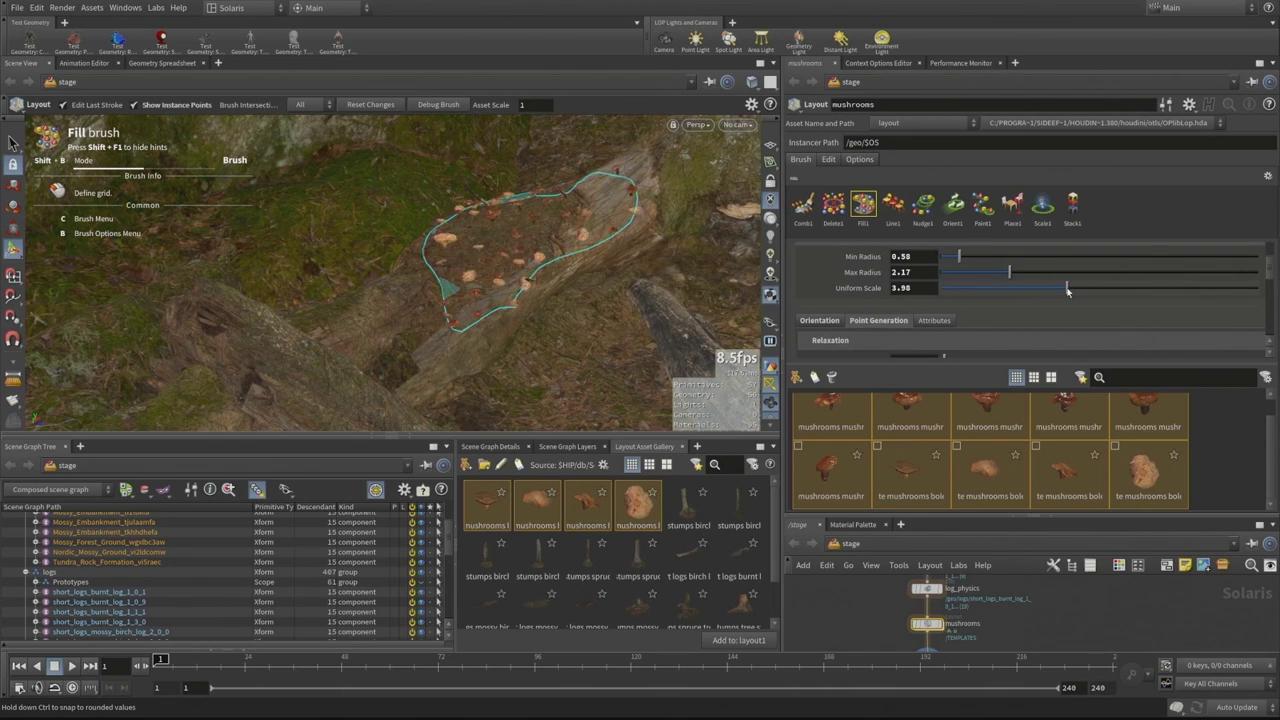
alt+drag(420, 285, 392, 268)
key(Return)
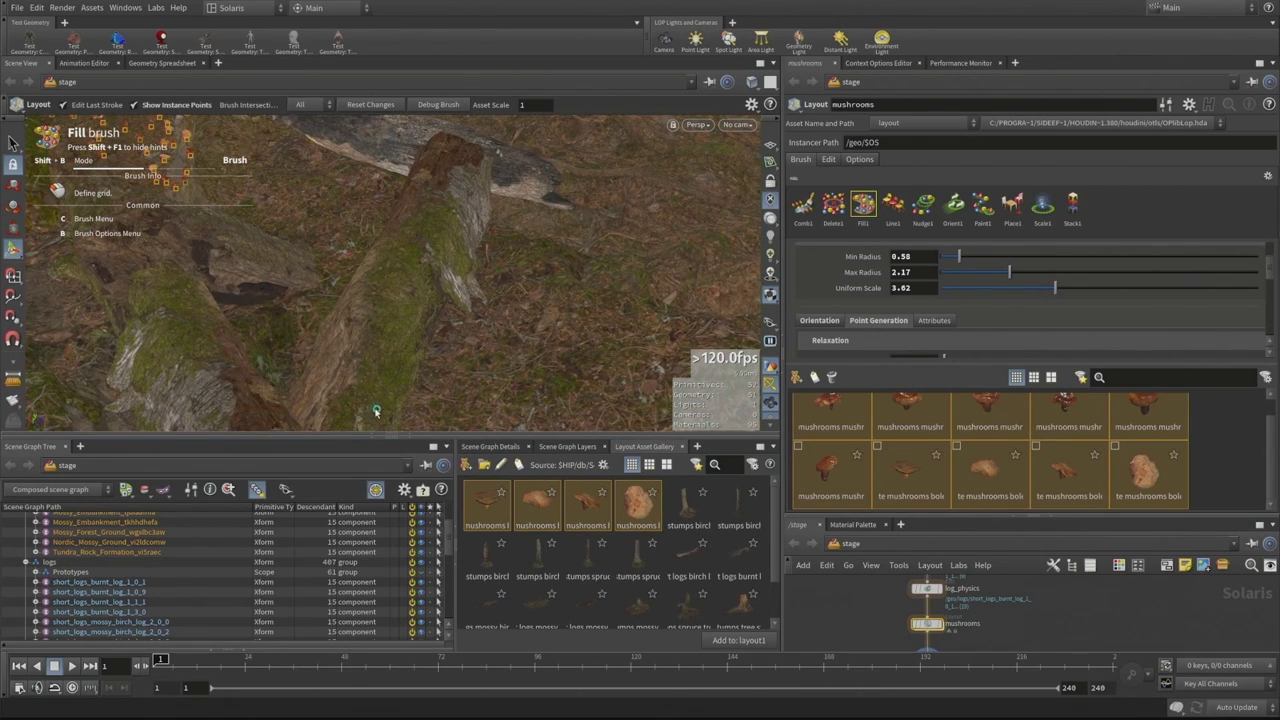
Lasso-fill a narrow strip of mushrooms along the top of the mossy birch log
drag(398, 321, 432, 247)
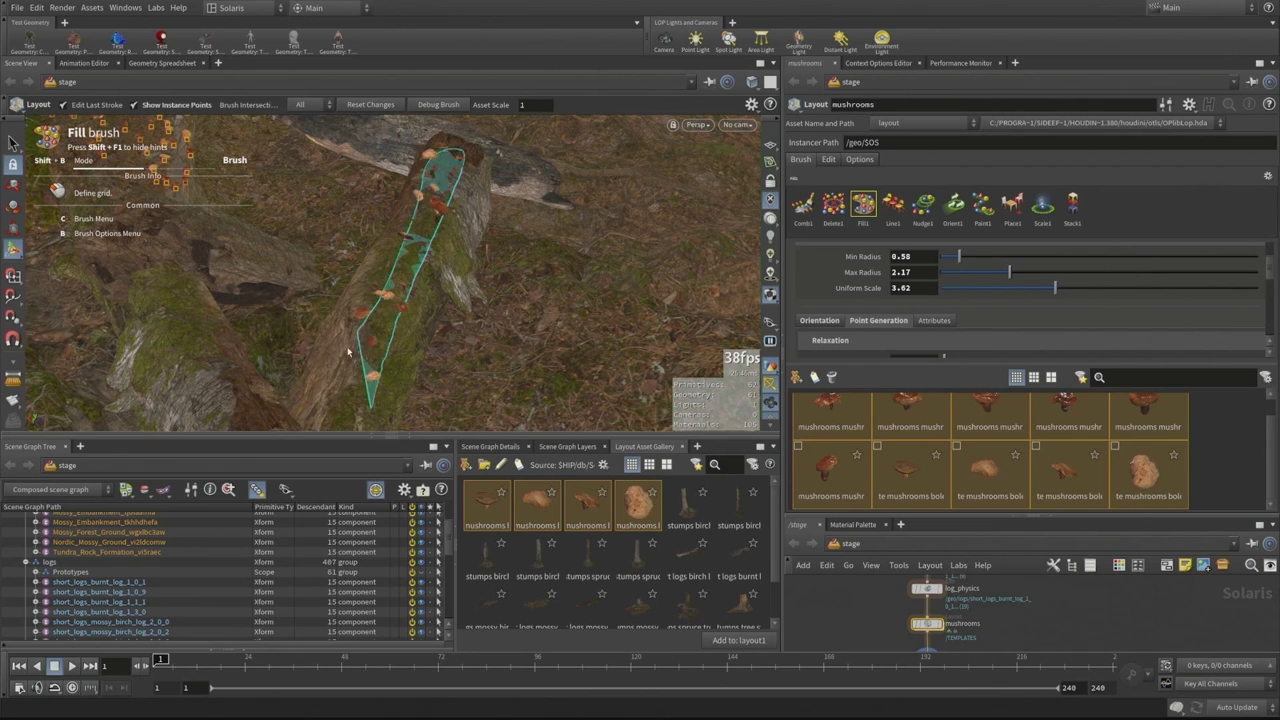
alt+right_drag(368, 370, 334, 329)
alt+drag(334, 329, 424, 311)
alt+middle_drag(541, 220, 523, 326)
alt+right_drag(523, 326, 468, 292)
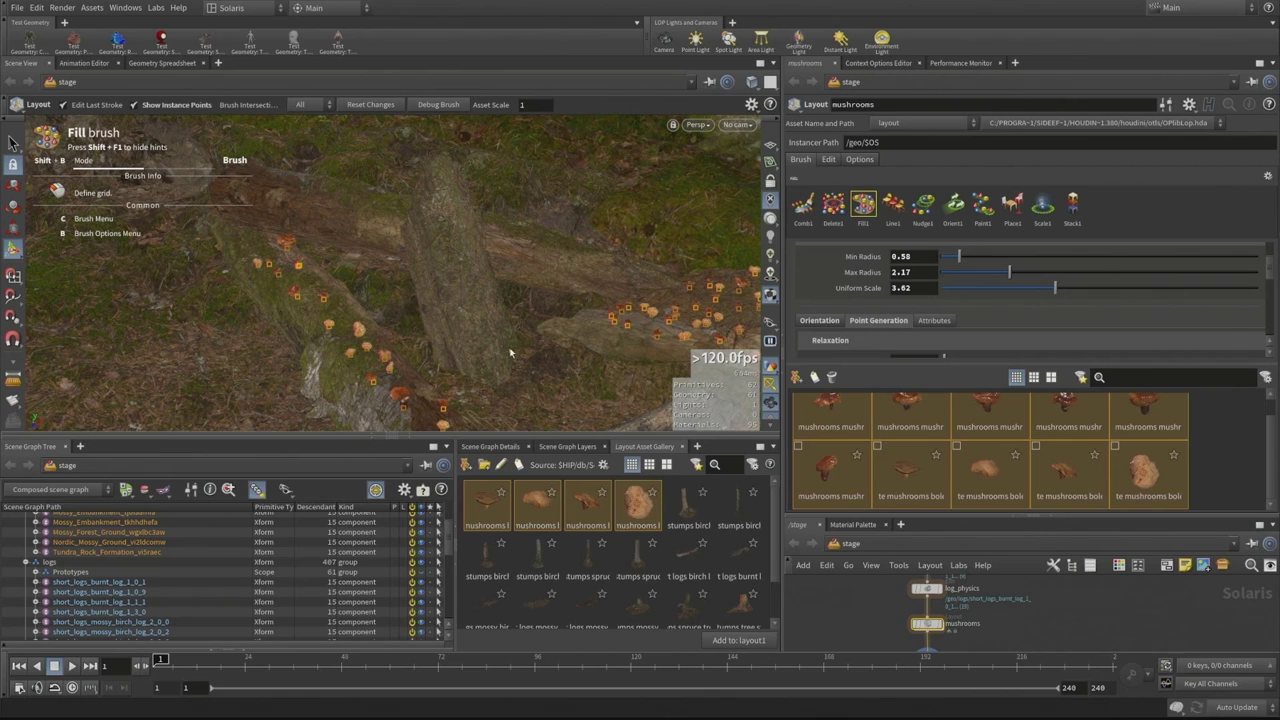
Lasso-fill more mushrooms around the base of the stump and across the mossy ground beside it, with Snap To Input enabled
mouse_move(490, 315)
mouse_down()
mouse_move(447, 192)
mouse_move(428, 270)
mouse_move(453, 337)
mouse_move(506, 366)
mouse_move(511, 314)
mouse_move(642, 303)
mouse_move(458, 238)
mouse_move(540, 232)
mouse_move(509, 196)
mouse_move(448, 225)
mouse_move(315, 245)
mouse_move(330, 290)
mouse_move(510, 255)
mouse_move(543, 234)
mouse_move(520, 232)
mouse_move(554, 203)
mouse_move(531, 215)
mouse_move(524, 291)
mouse_move(537, 271)
mouse_up()
mouse_move(537, 271)
alt+right_down()
mouse_move(506, 280)
mouse_move(522, 266)
alt+right_up()
mouse_move(452, 232)
mouse_down()
mouse_move(462, 280)
mouse_move(575, 300)
mouse_move(620, 275)
mouse_move(558, 311)
mouse_move(563, 285)
mouse_up()
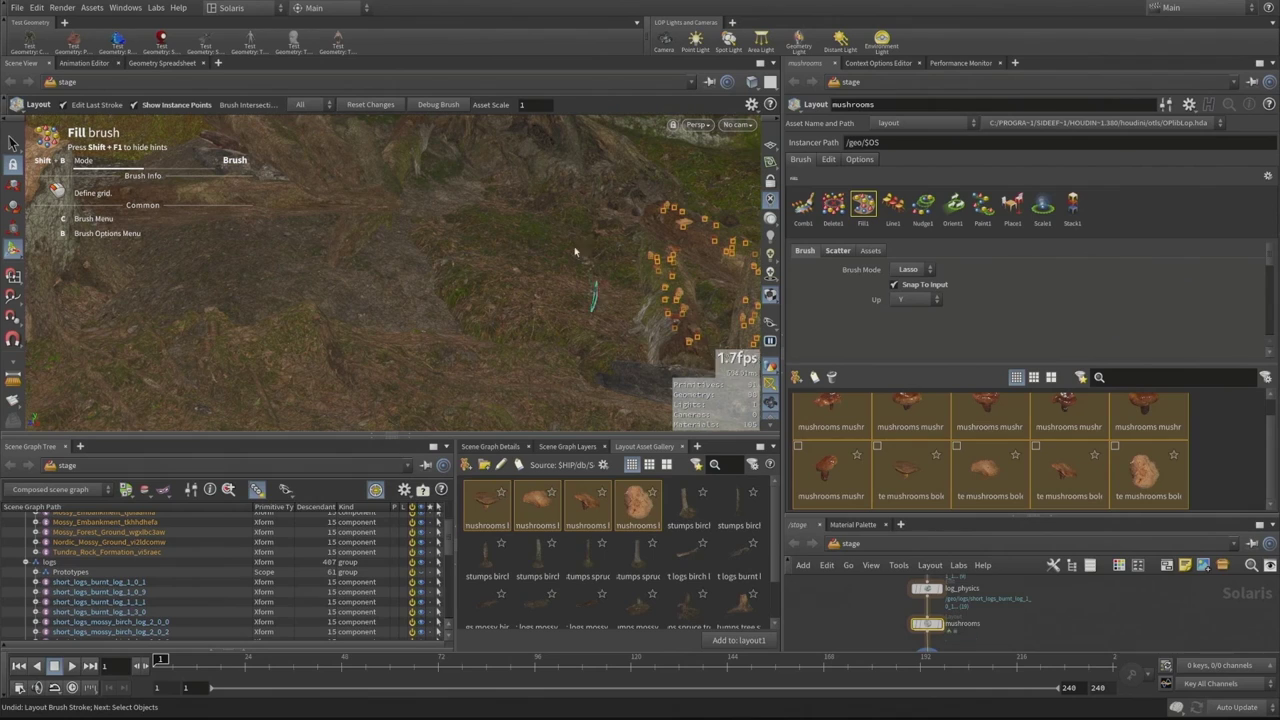
mouse_move(574, 251)
mouse_down()
mouse_move(471, 268)
mouse_move(583, 326)
mouse_move(594, 320)
mouse_move(579, 301)
mouse_move(583, 270)
mouse_move(680, 302)
mouse_move(461, 305)
mouse_move(500, 340)
mouse_move(566, 250)
mouse_up()
alt+right_drag(566, 250, 775, 243)
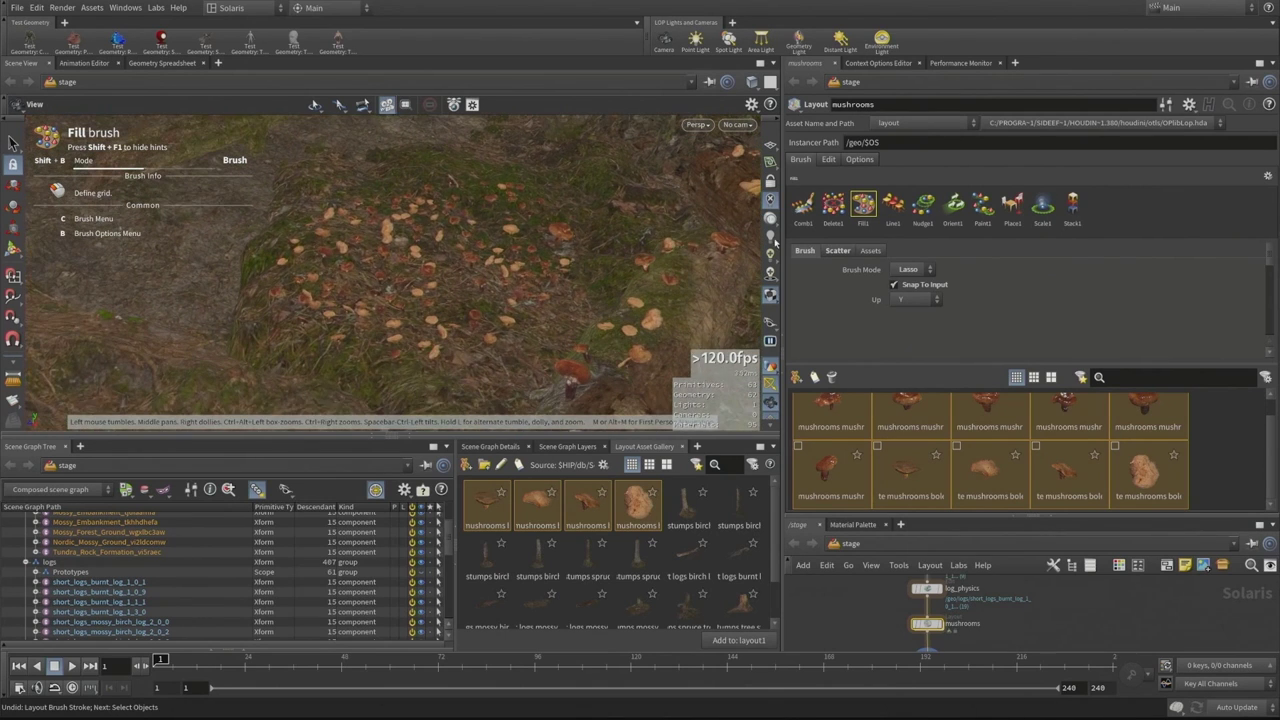
Nudge the scattered mushrooms sideways across the mossy mound using the Nudge brush with Snap To Geometry enabled
click(923, 205)
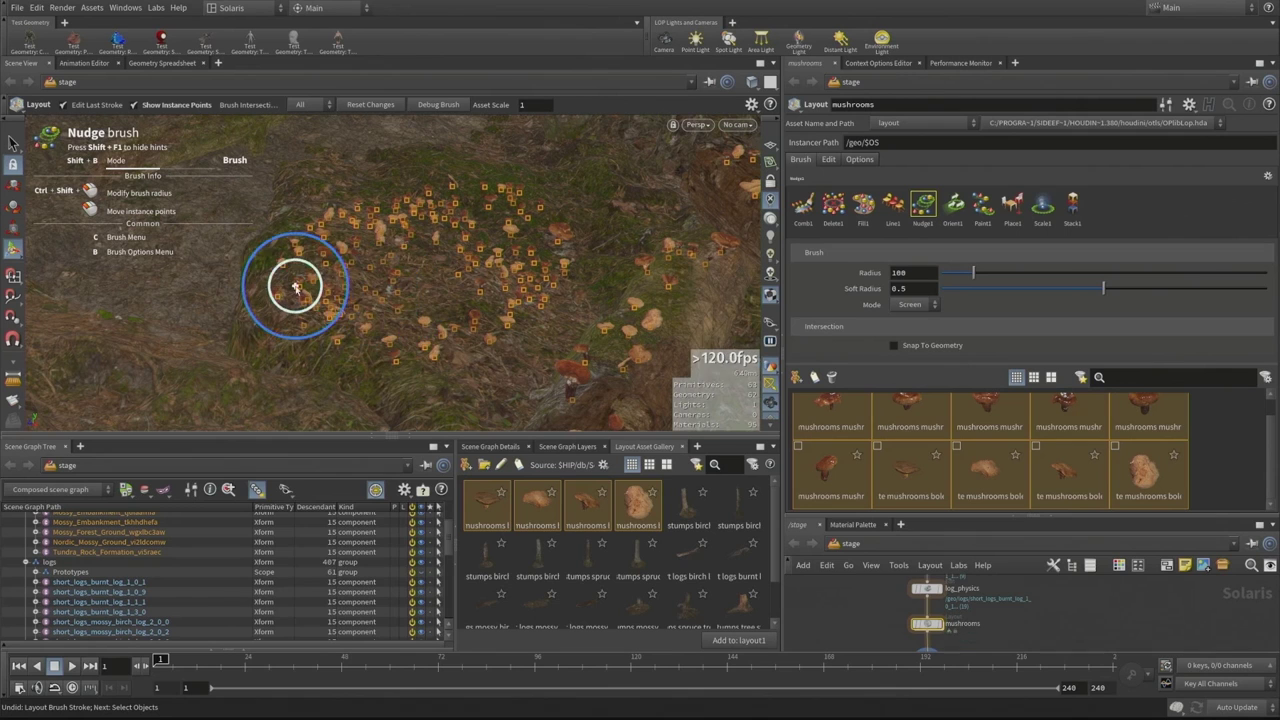
alt+right_drag(323, 298, 370, 264)
alt+drag(370, 264, 399, 270)
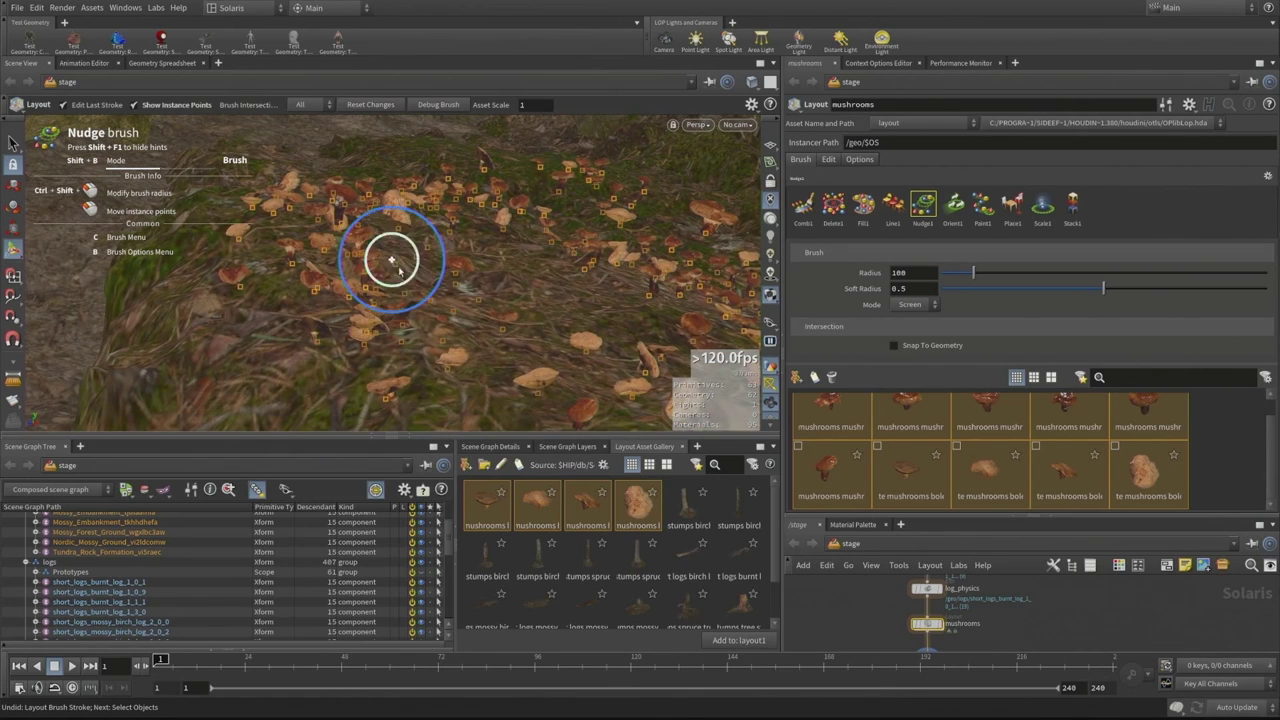
click(915, 306)
click(998, 322)
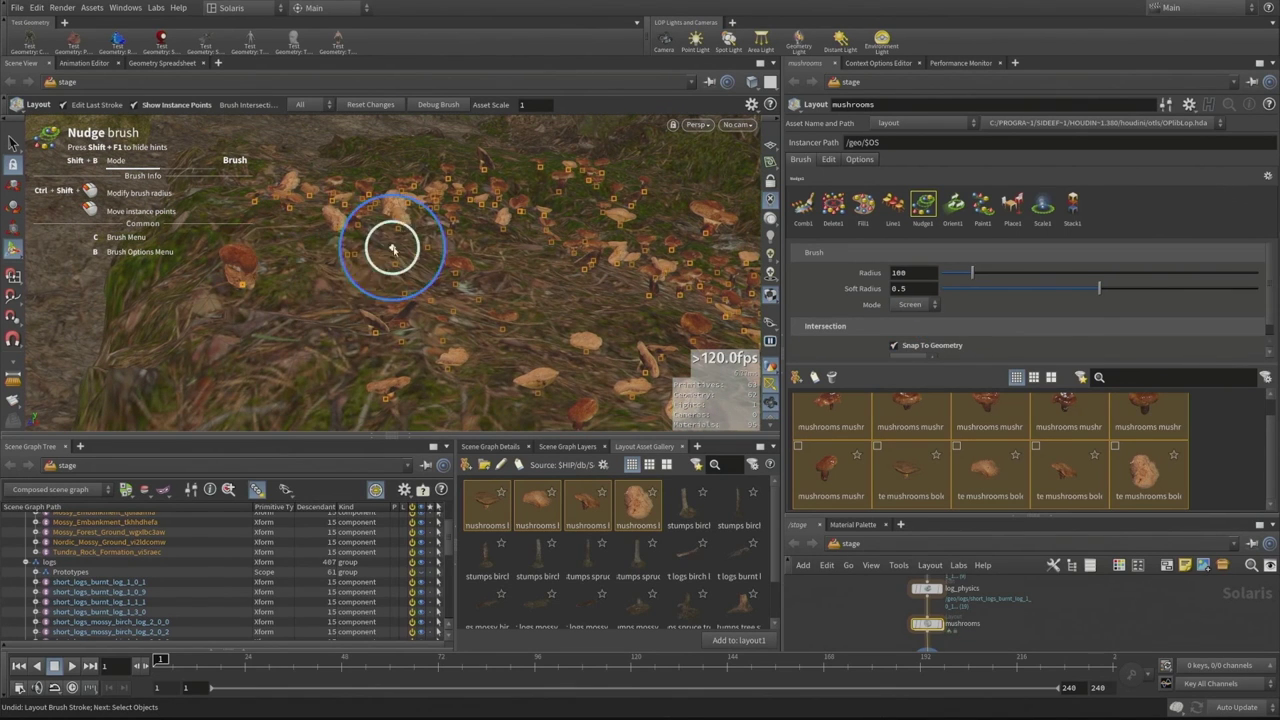
mouse_move(286, 300)
mouse_down()
mouse_move(391, 320)
mouse_move(309, 360)
mouse_move(466, 266)
mouse_up()
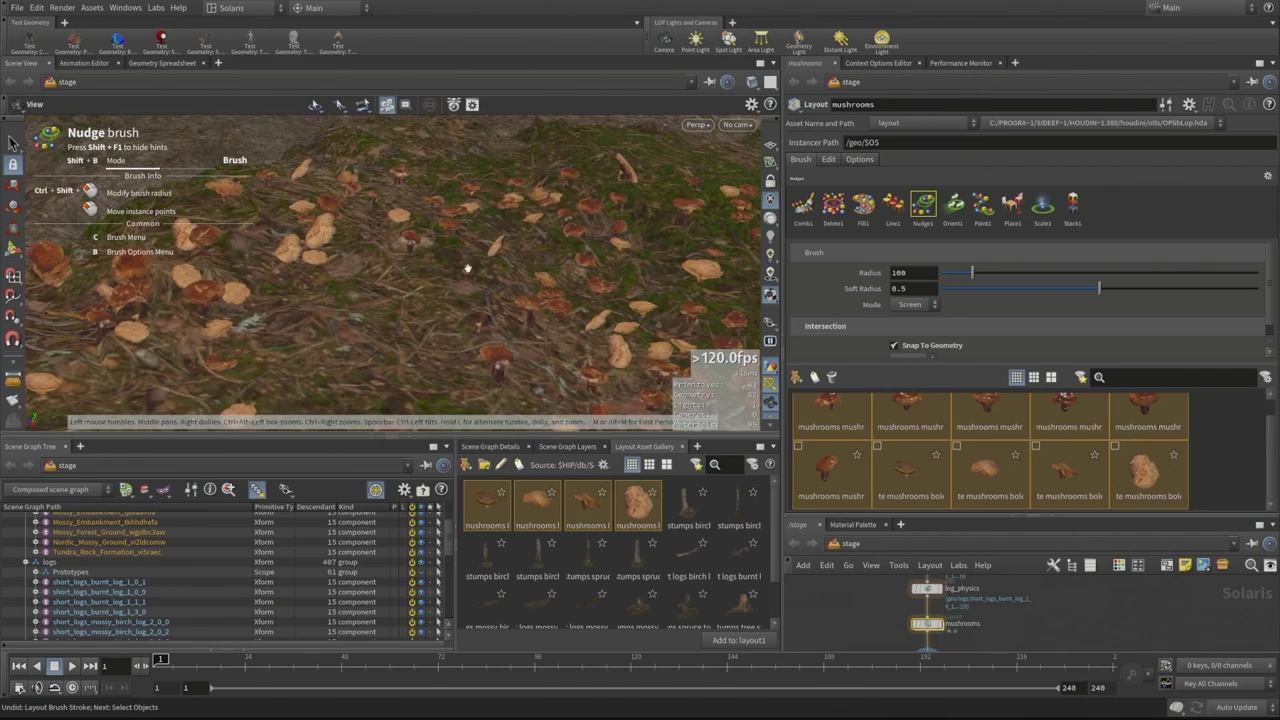
mouse_move(286, 251)
alt+mouse_down()
mouse_move(329, 300)
mouse_move(379, 306)
mouse_move(434, 291)
mouse_move(320, 317)
mouse_move(403, 303)
alt+mouse_up()
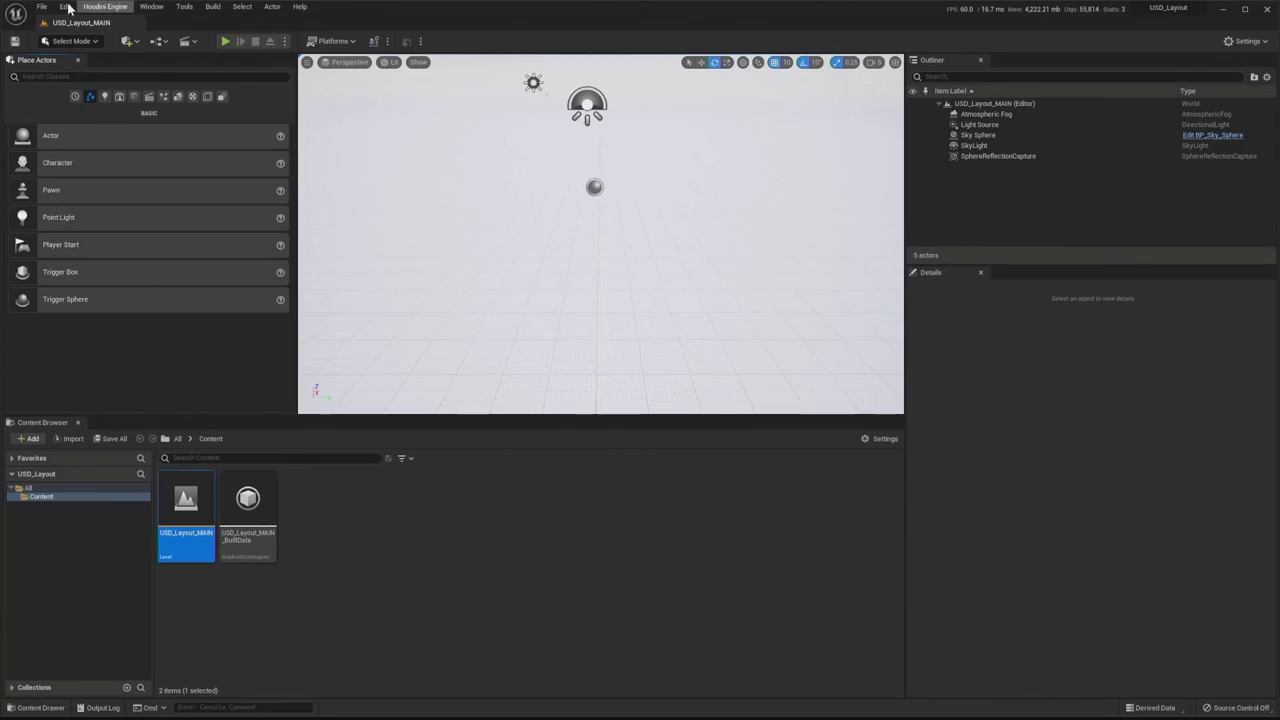
Switch to Unreal Editor and check in the plugin list, filtered by "usd", that USD Importer is enabled
click(64, 8)
click(113, 175)
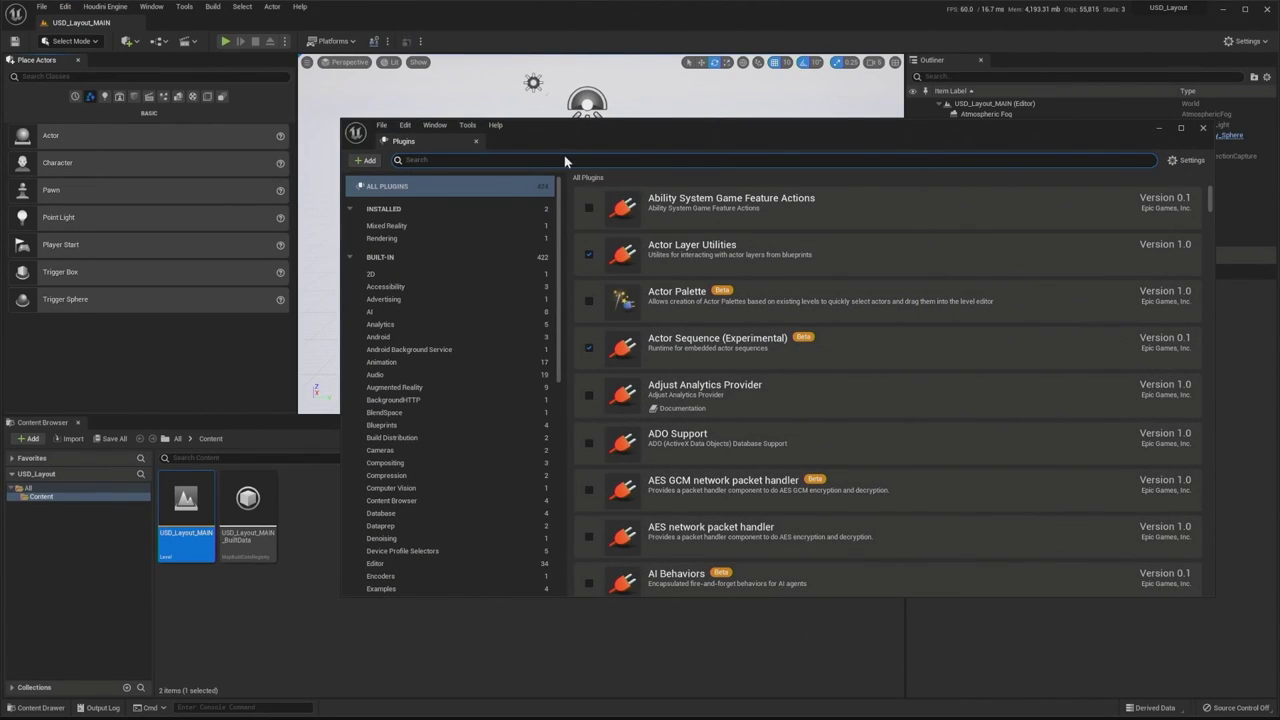
text(usd)
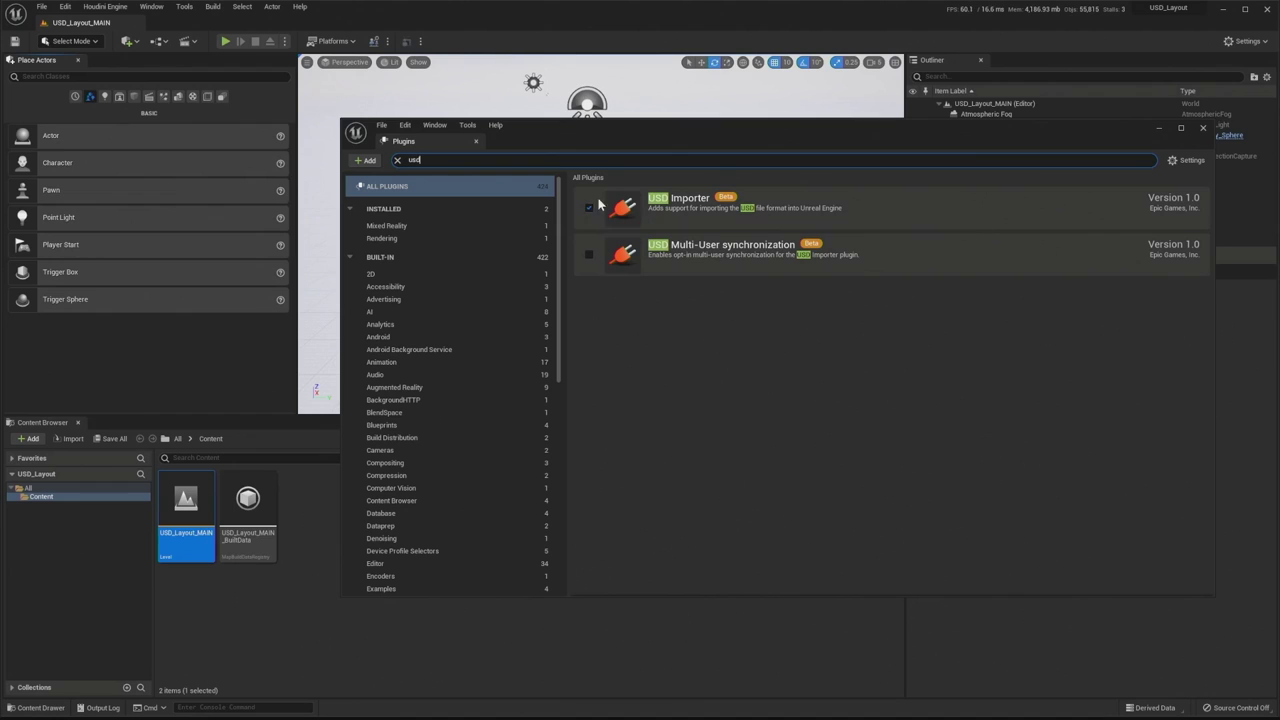
click(1203, 128)
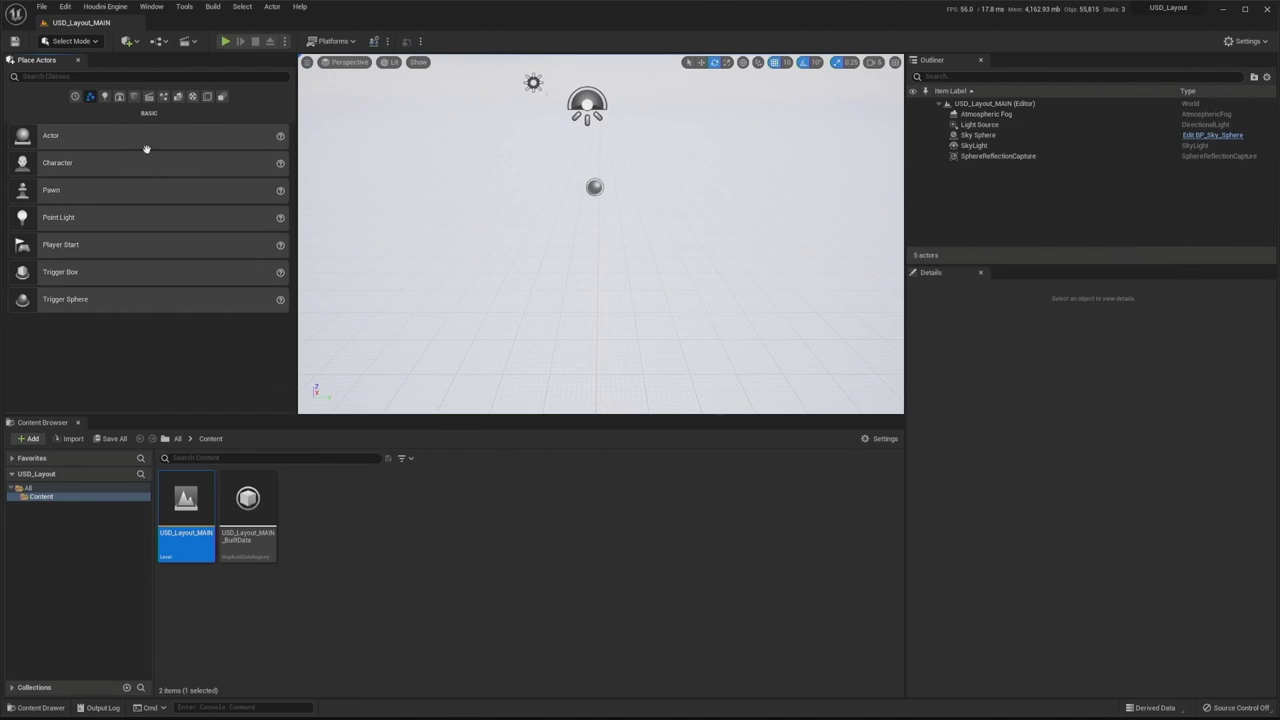
Find the USD Stage Actor among the placeable actors, add it to the level and reset its location to the origin
text(usd)
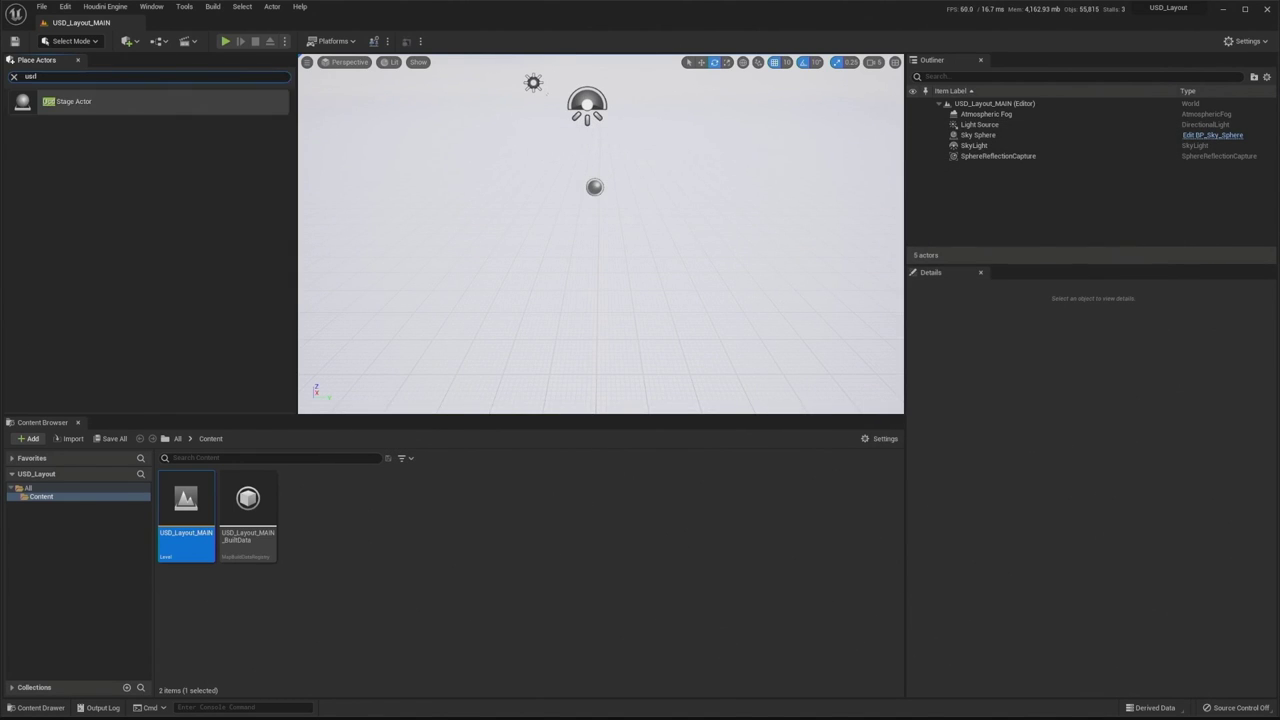
drag(10, 104, 596, 248)
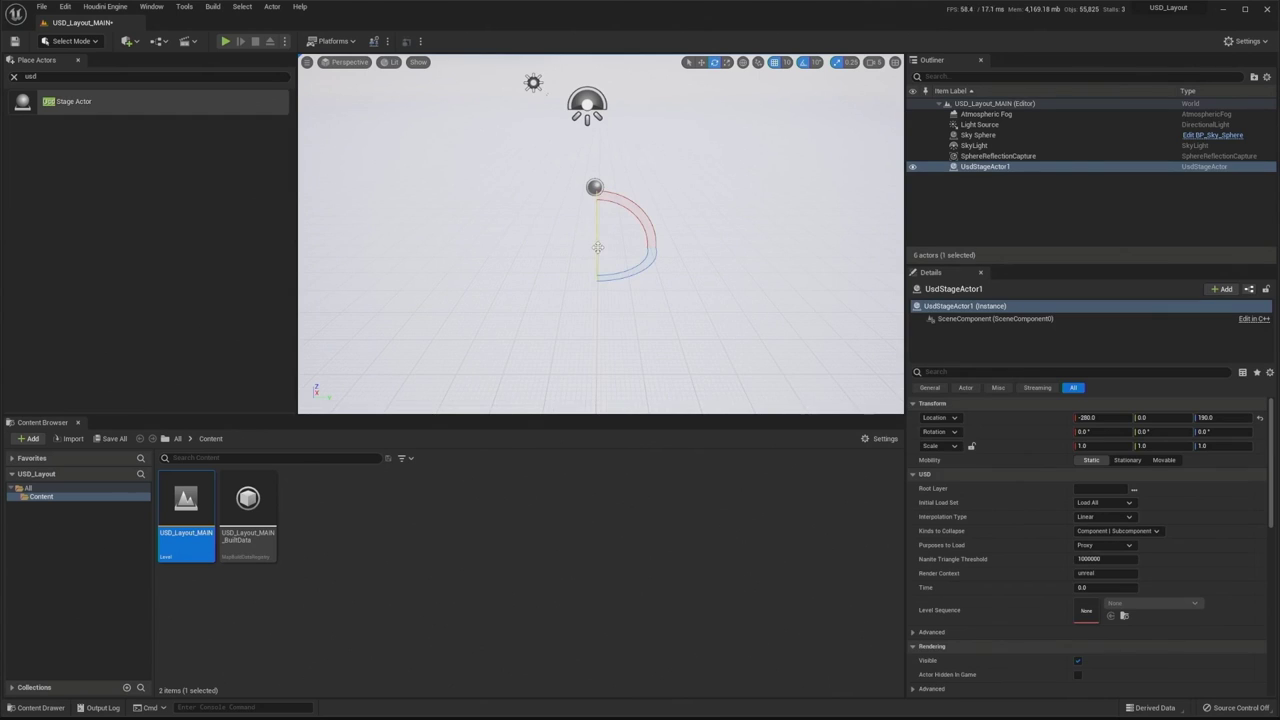
click(1259, 417)
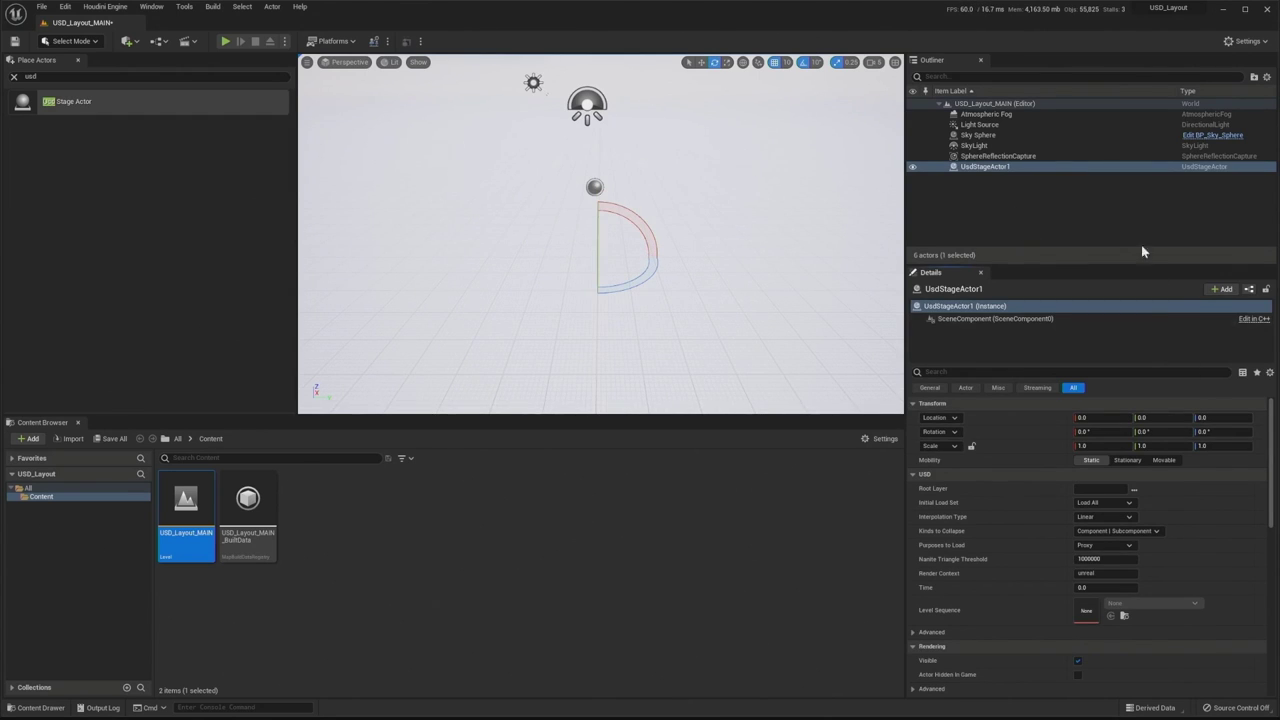
Load forest_scene.usd as the stage actor's root layer and frame the Forest_Roots ground element in the viewport
click(1135, 491)
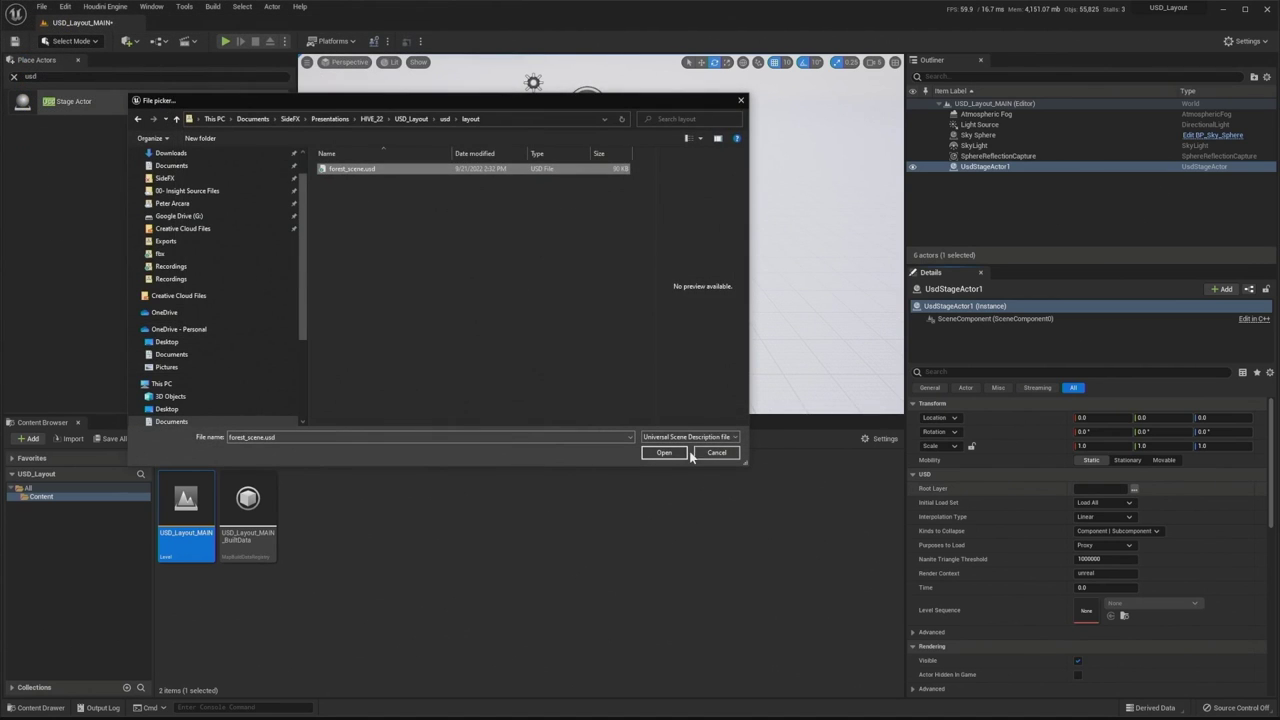
click(663, 452)
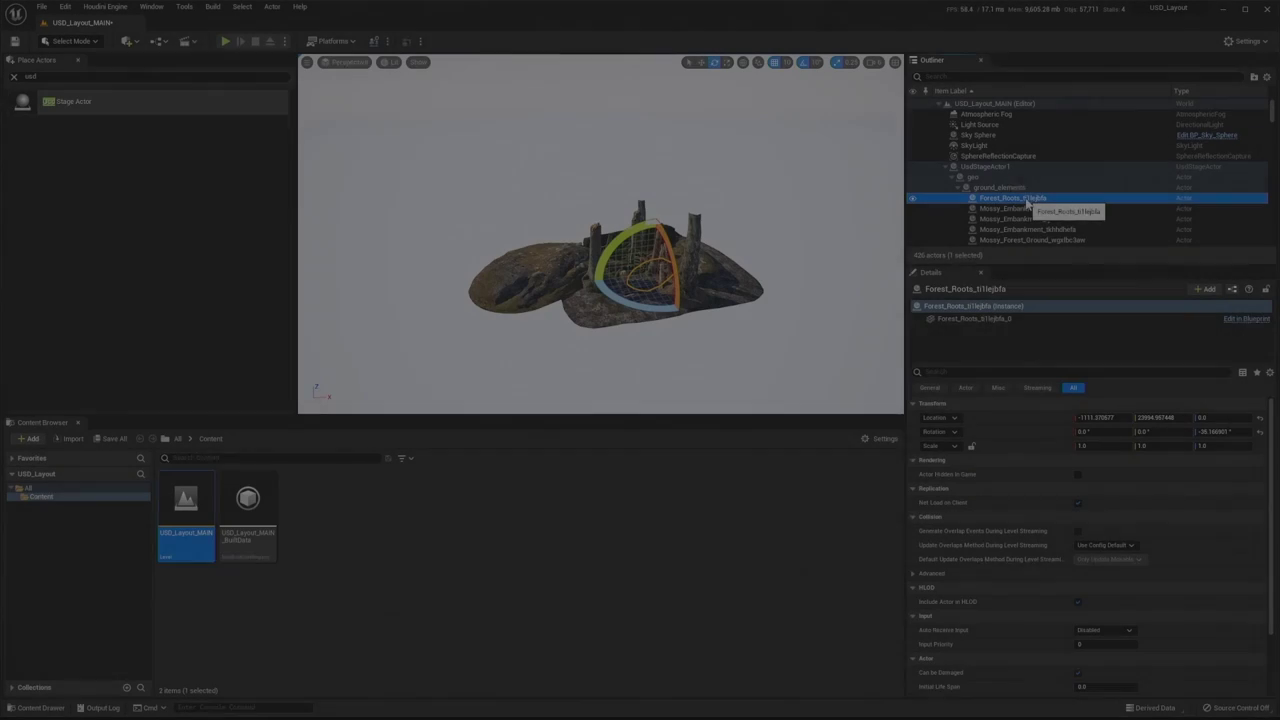
key(f)
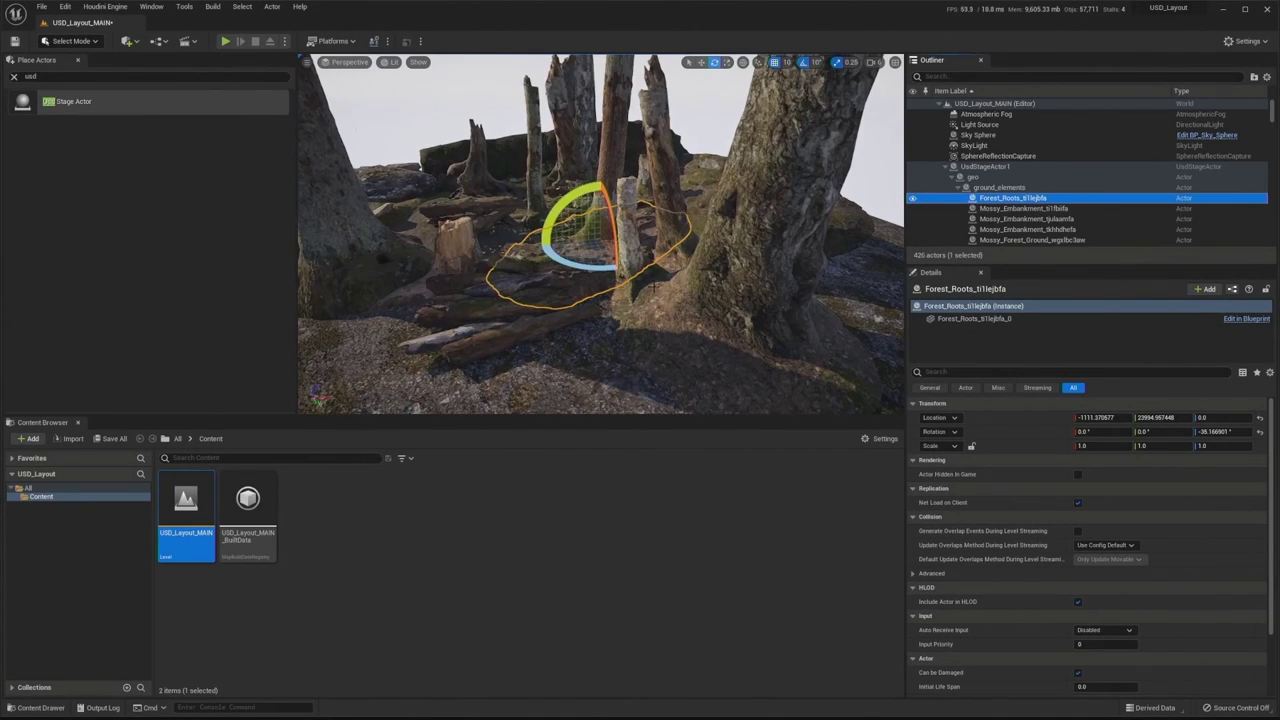
mouse_move(601, 234)
right_down()
mouse_move(630, 234)
mouse_move(605, 246)
right_up()
middle_drag(587, 240, 662, 240)
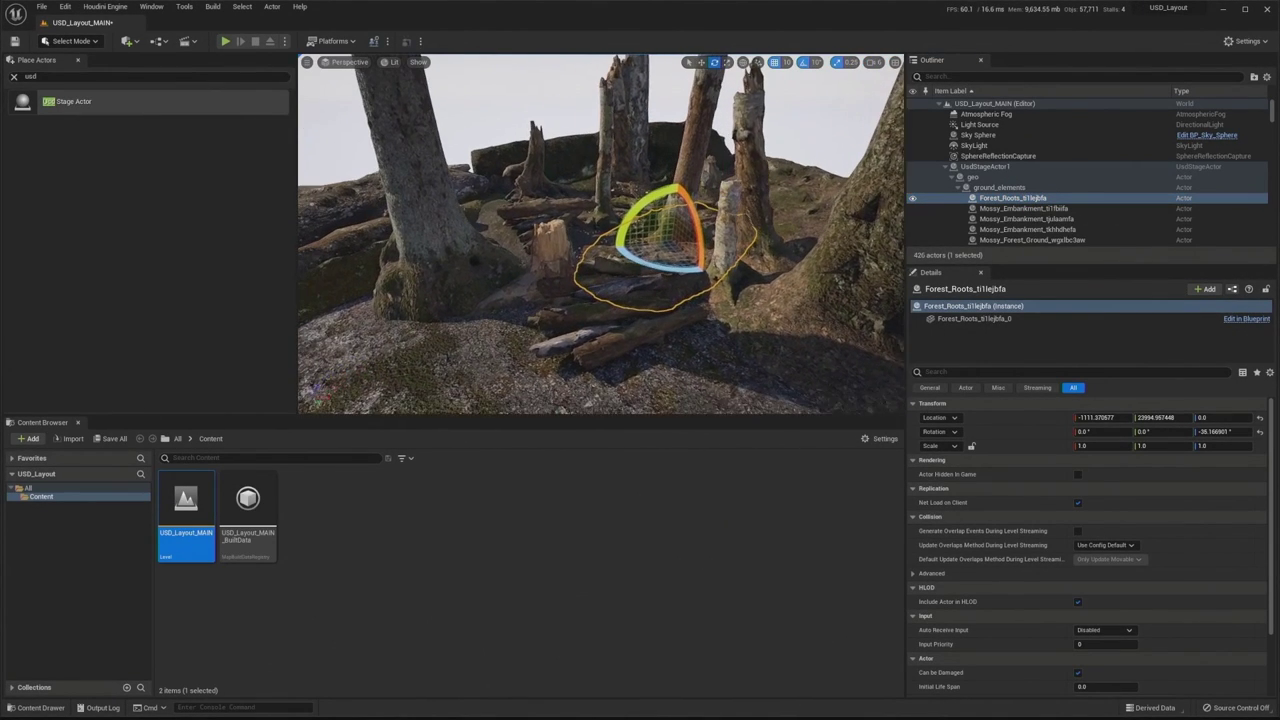
click(555, 100)
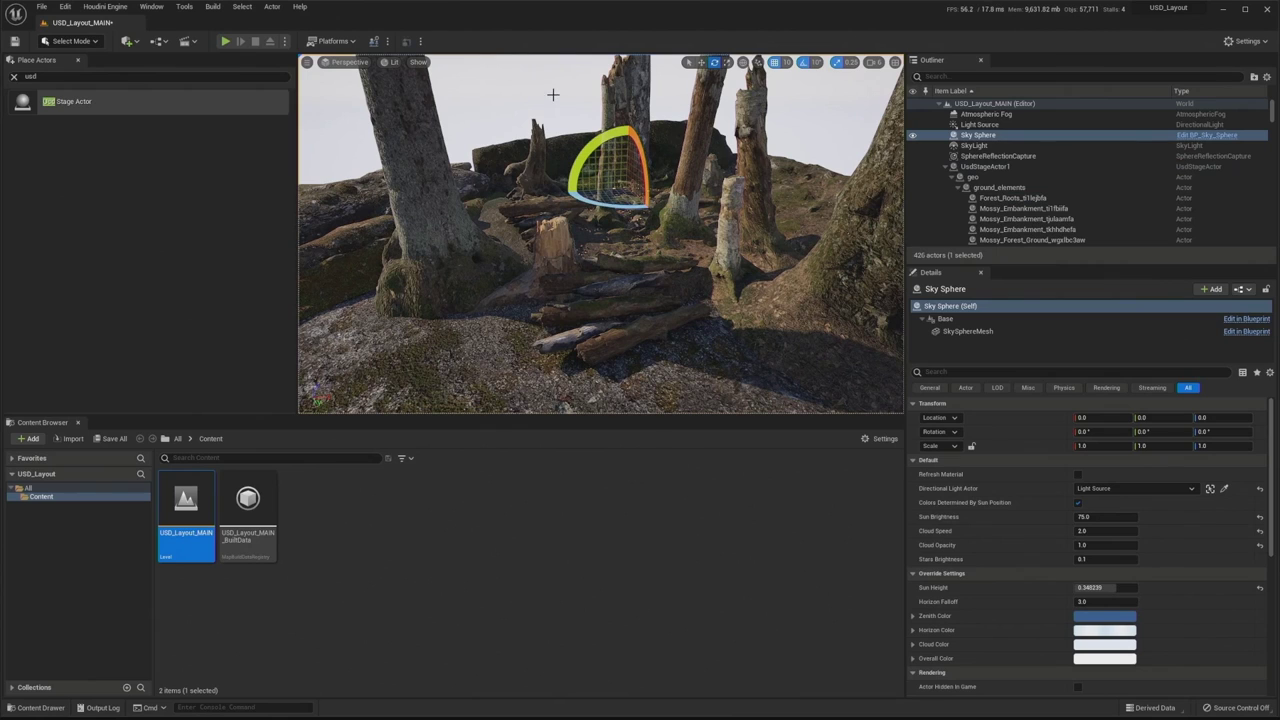
Set the USD stage actor's Purposes to Load to Render only, with Proxy turned off
click(985, 166)
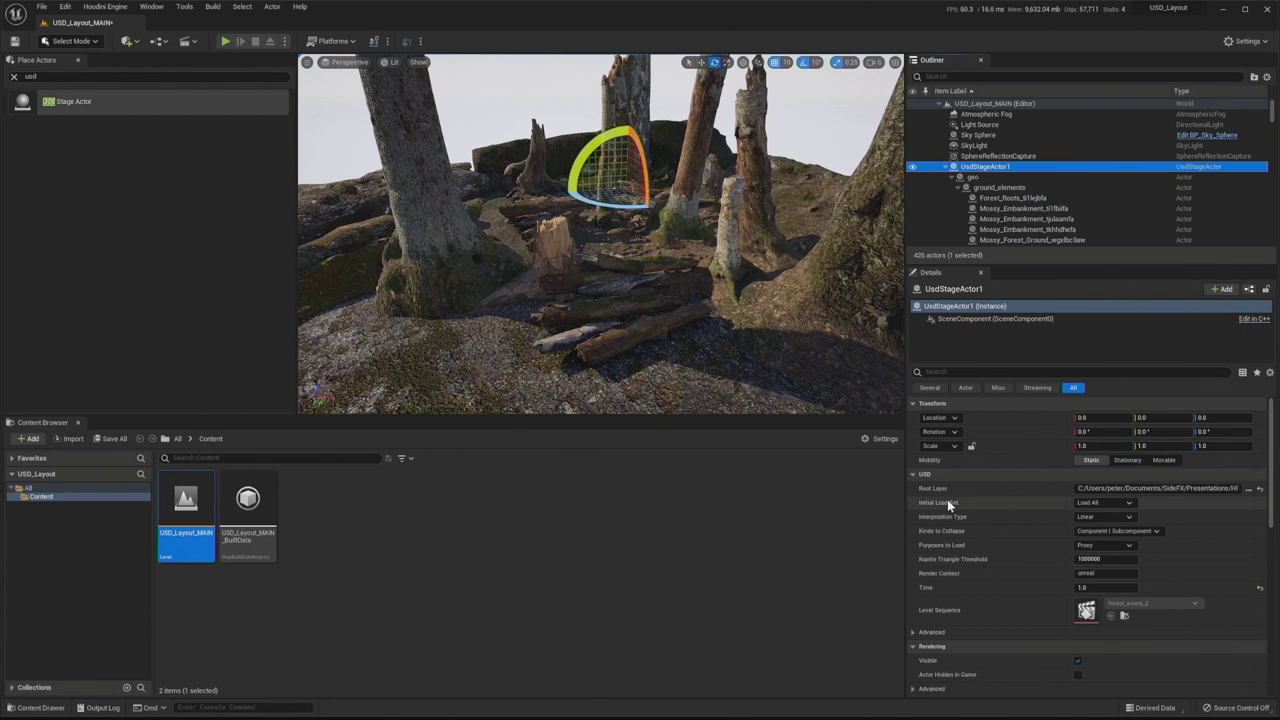
click(1118, 504)
click(1188, 503)
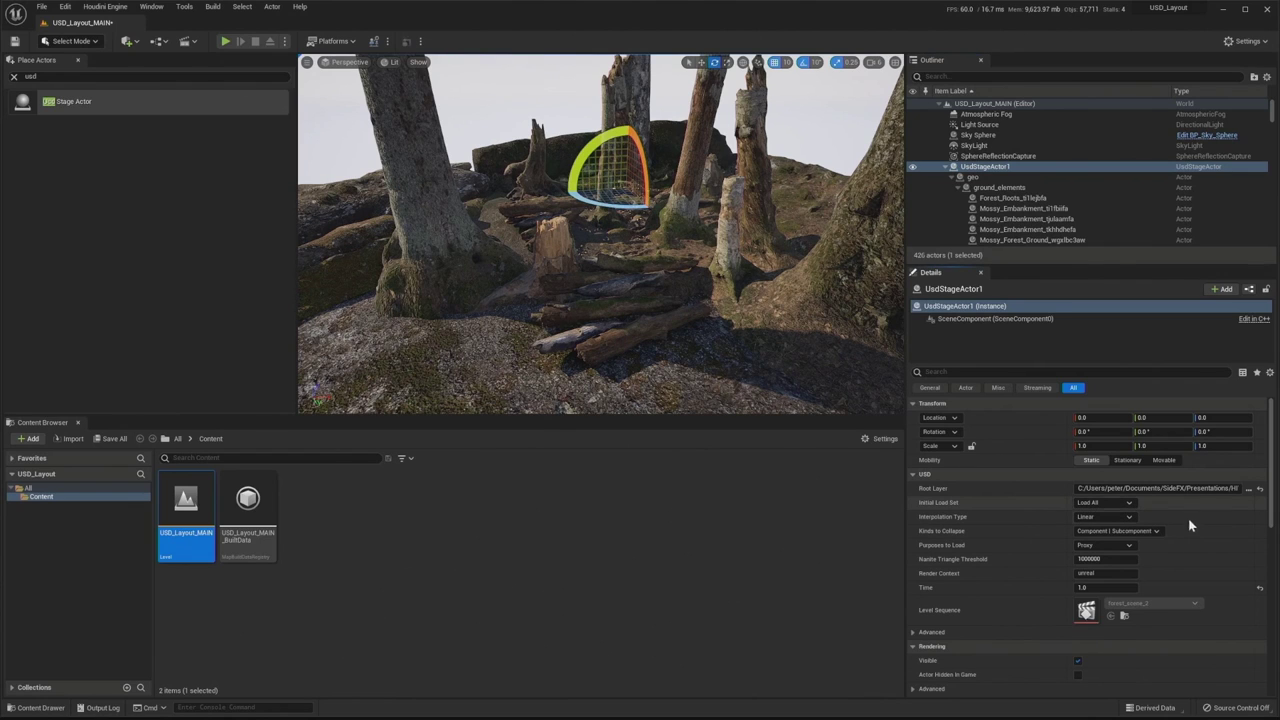
click(1131, 544)
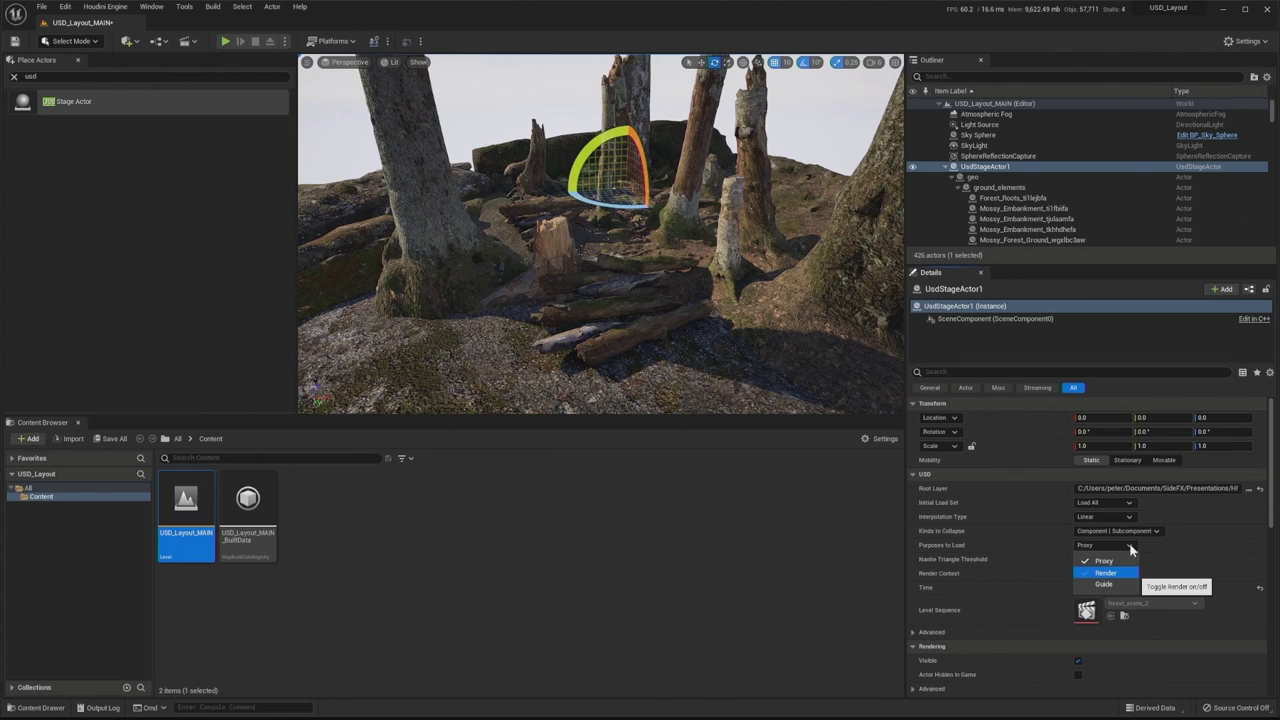
click(1130, 544)
click(1128, 545)
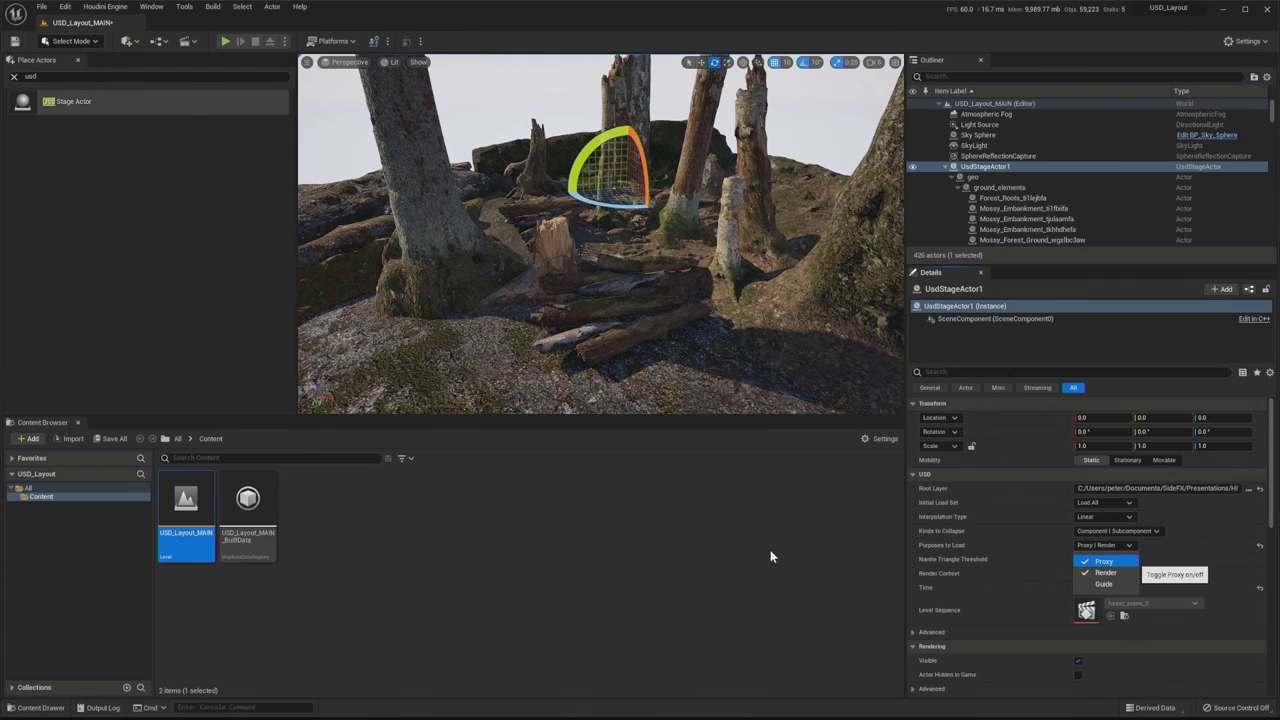
click(1128, 562)
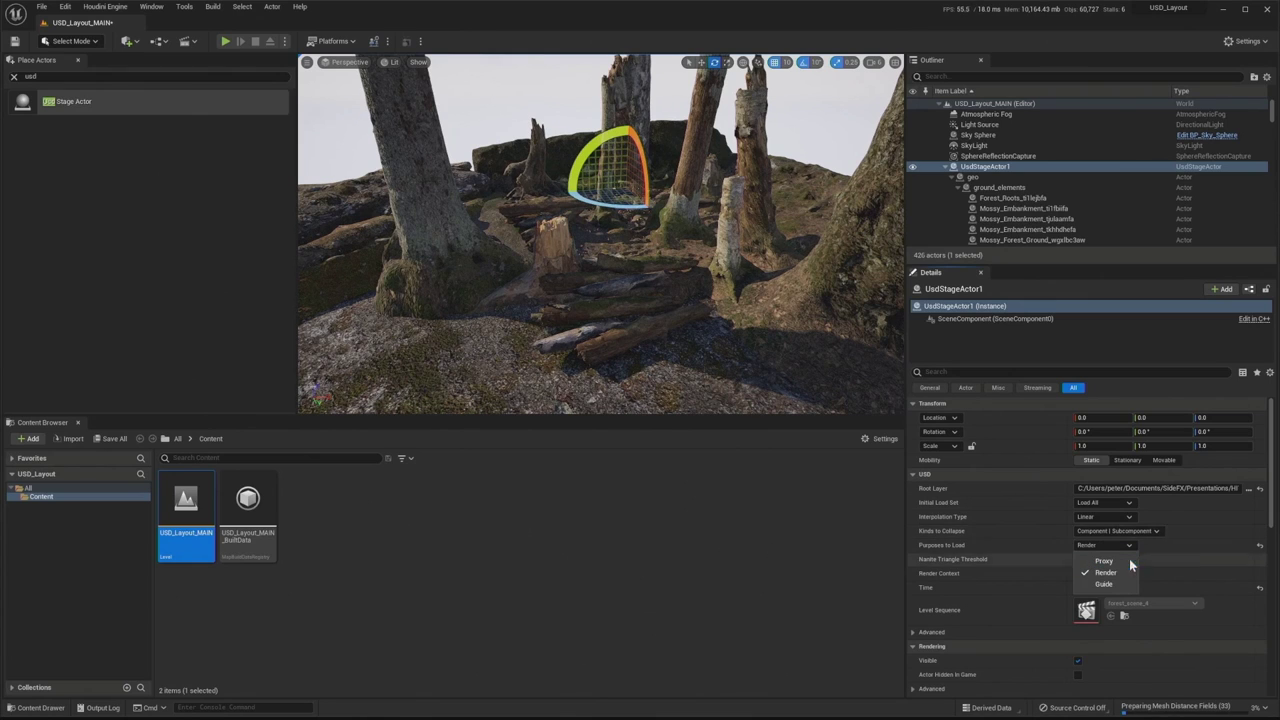
click(1112, 544)
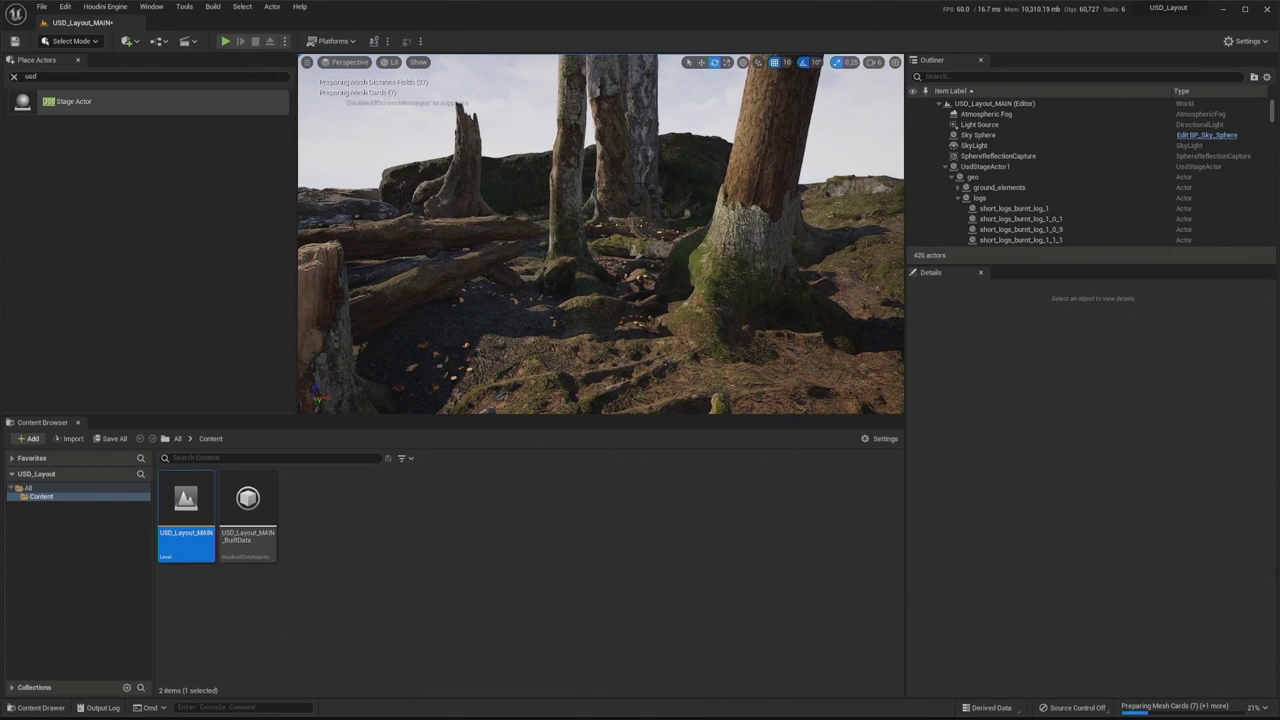
Open the USD Stage editor, expand the geo and ground_elements prims, and widen the editor to show full prim names
click(158, 8)
mouse_move(200, 80)
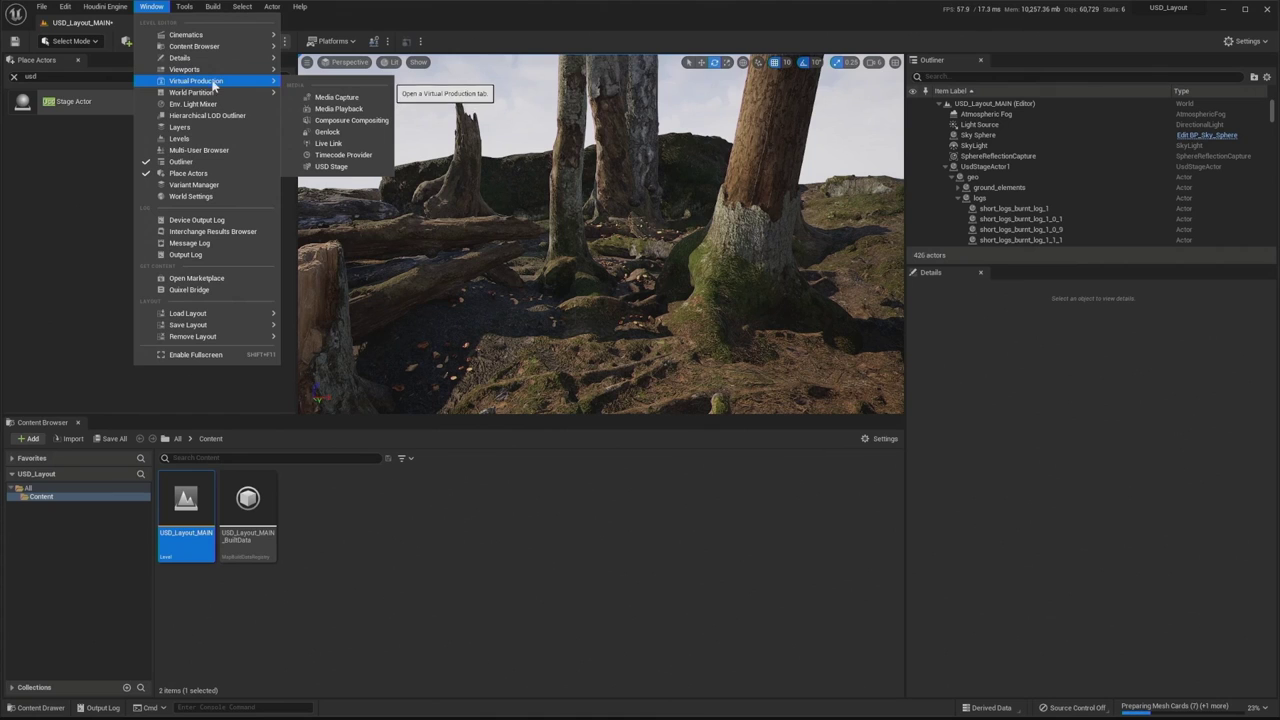
click(331, 166)
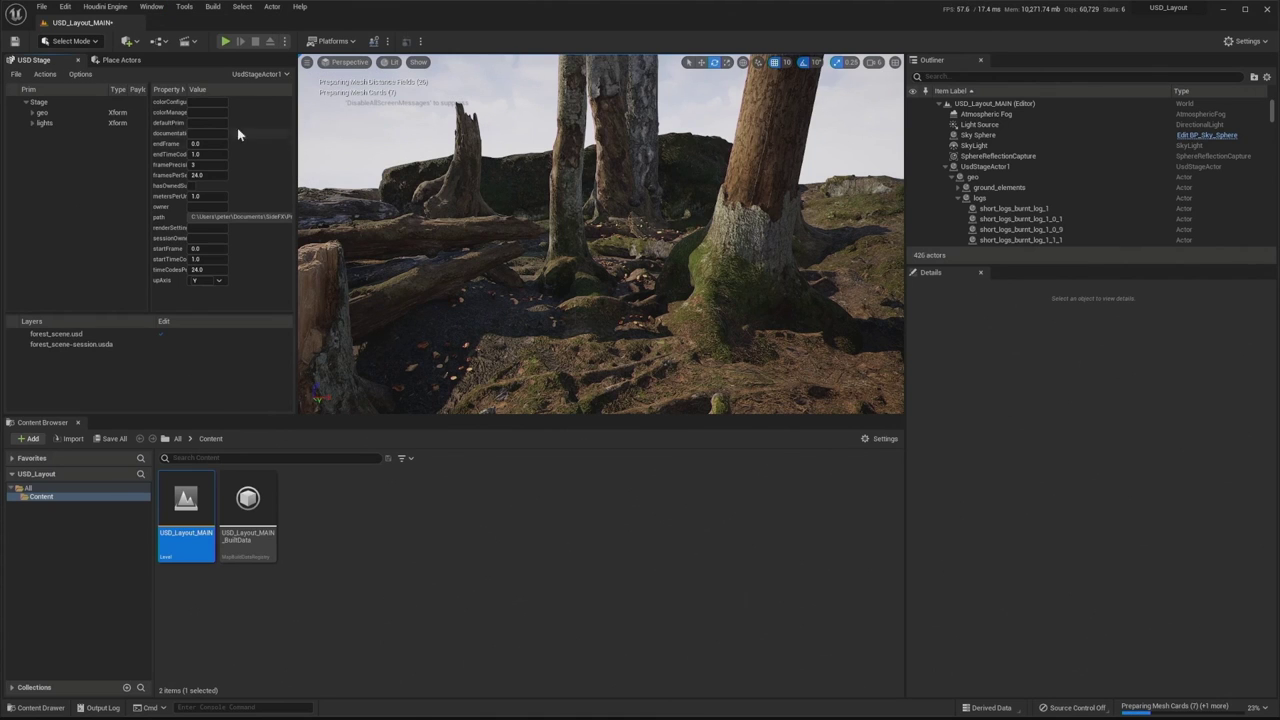
click(33, 113)
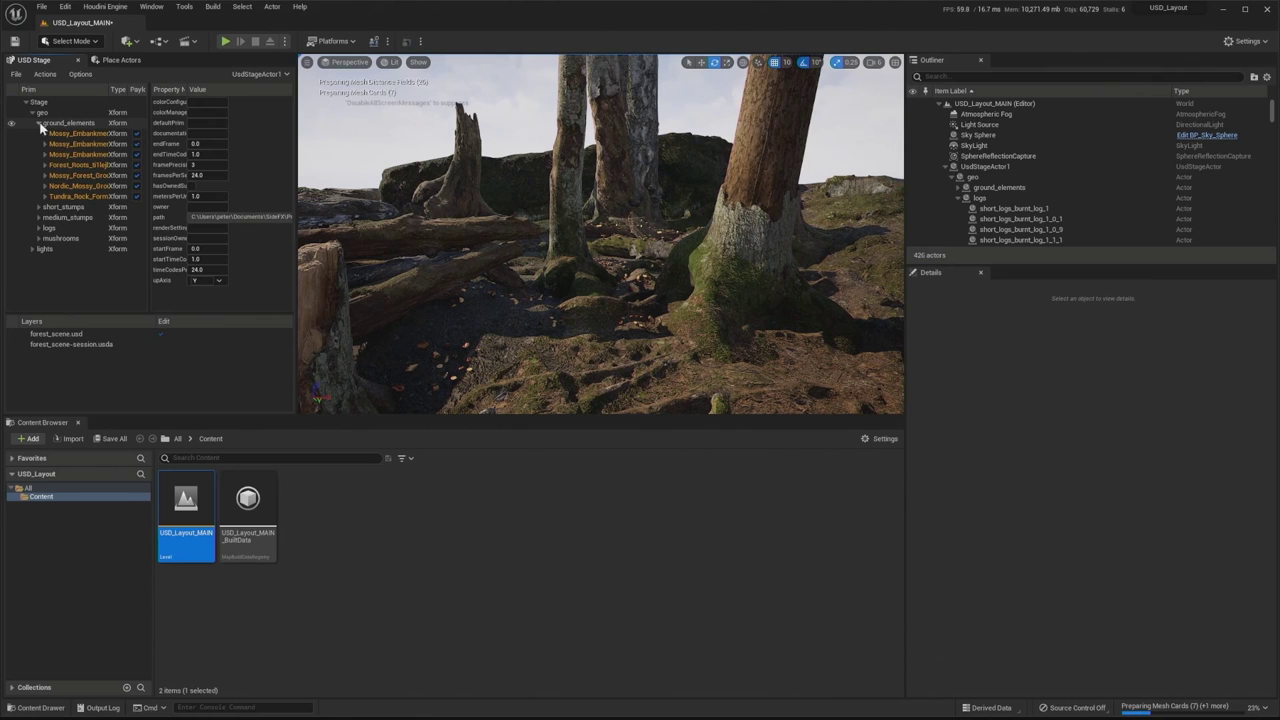
drag(294, 143, 401, 150)
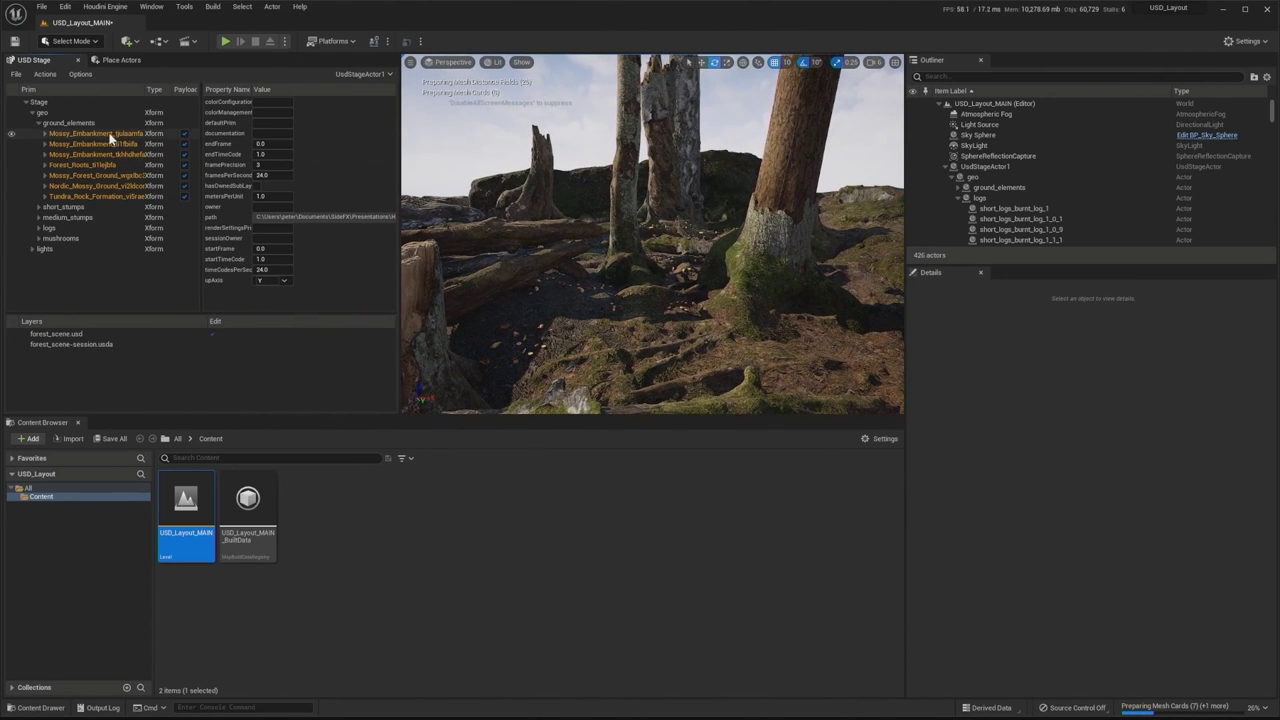
Unload the payloads of the three prototypes under the short_stumps prim
click(38, 123)
click(39, 134)
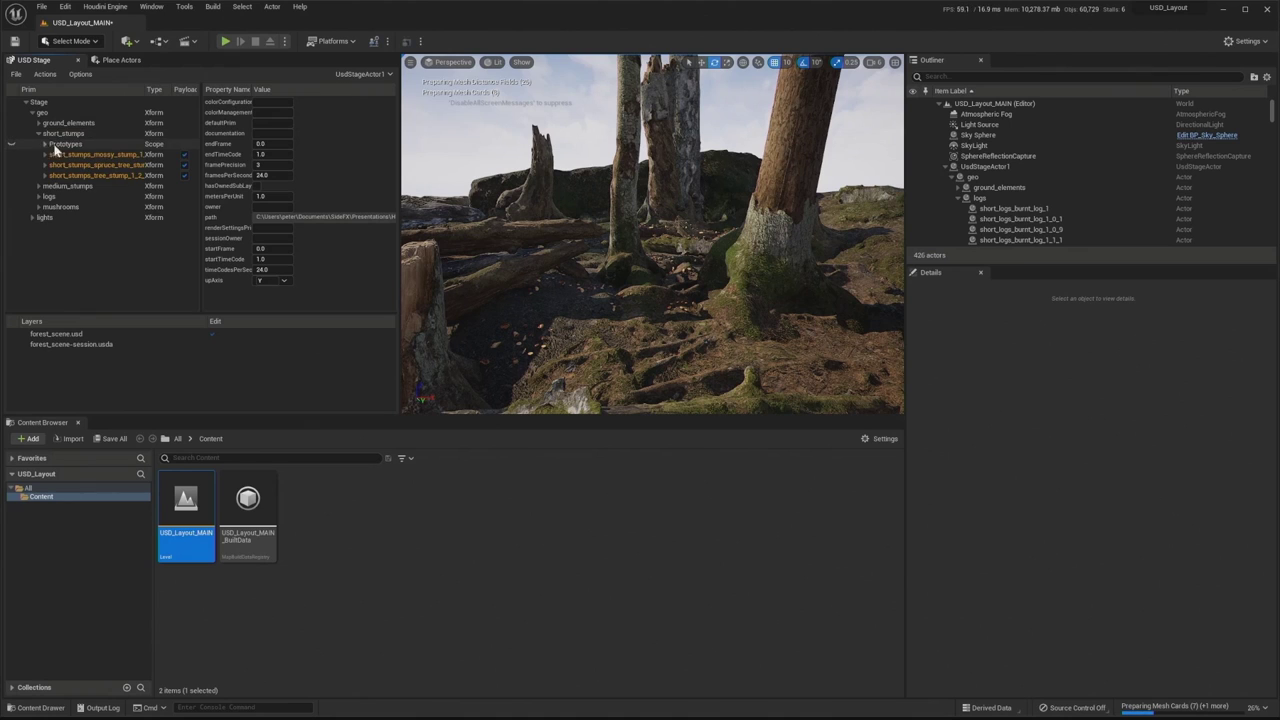
click(44, 144)
click(185, 175)
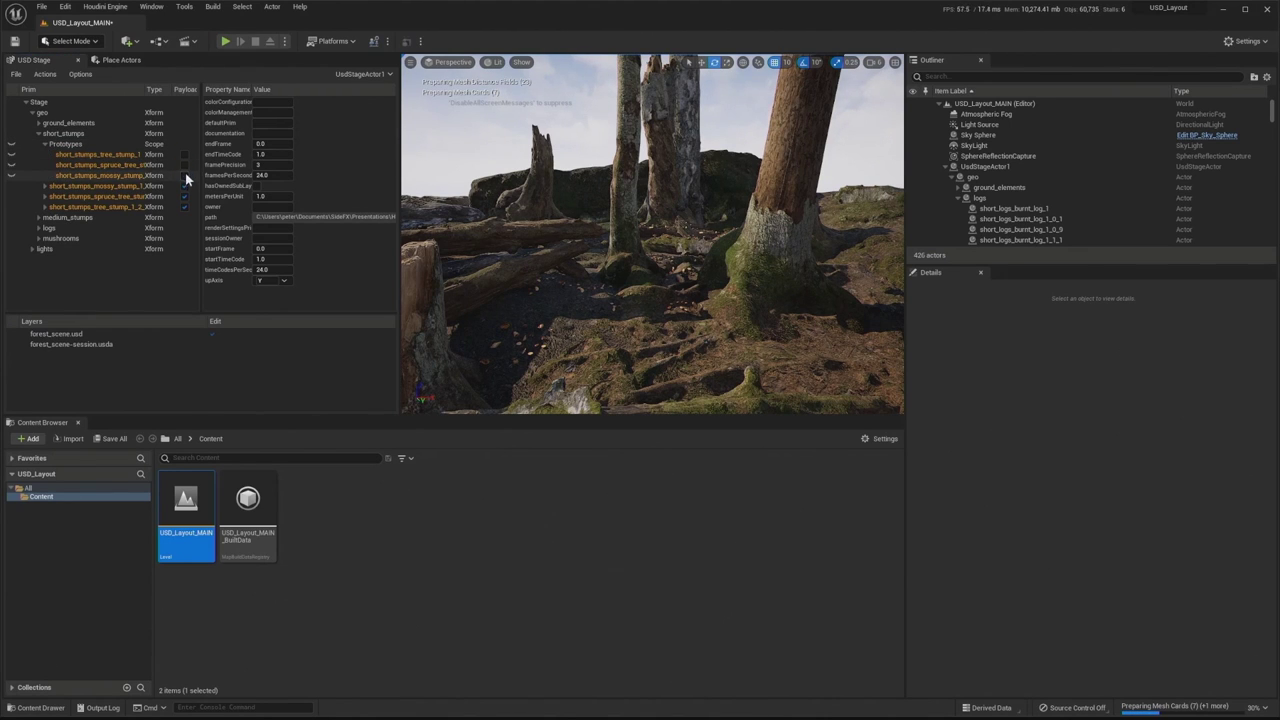
Unload the payloads of all six prototypes under the medium_stumps prim
click(39, 134)
click(38, 144)
click(44, 154)
click(175, 165)
click(177, 176)
click(176, 186)
click(175, 196)
click(176, 207)
click(175, 217)
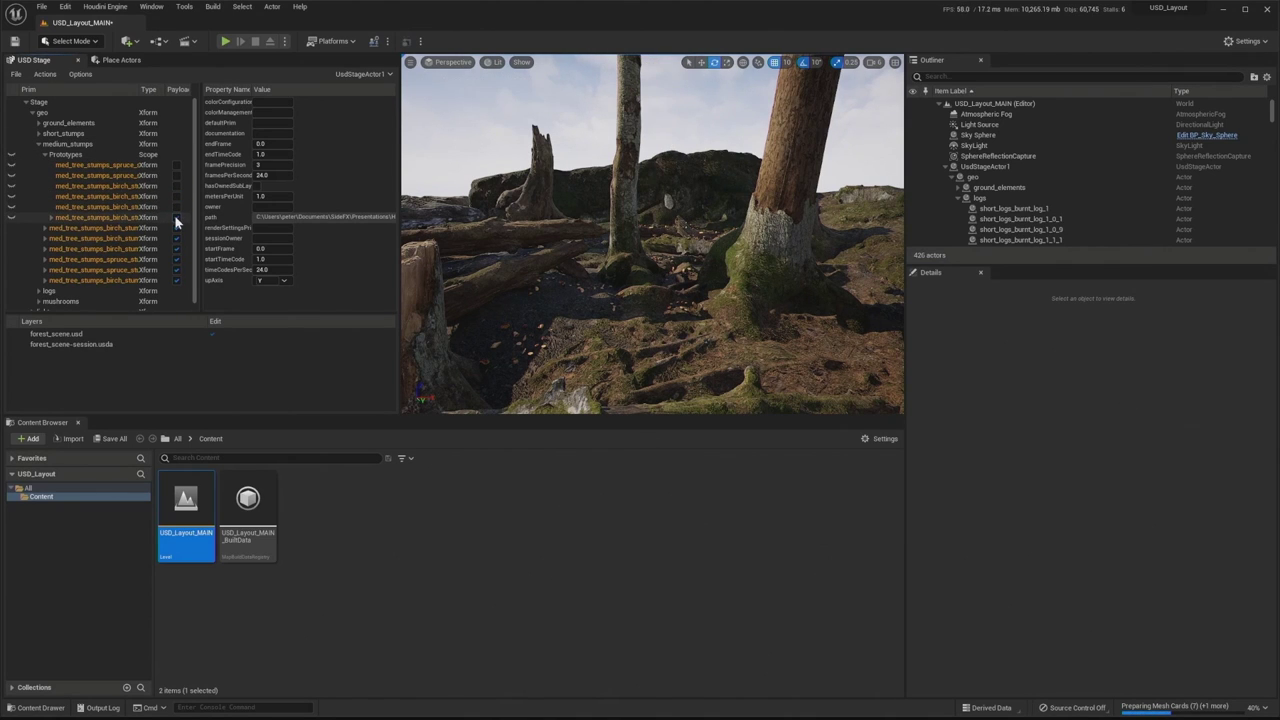
Unload the payloads of the prototypes under the logs prim and collapse that branch
click(38, 144)
click(38, 154)
click(44, 165)
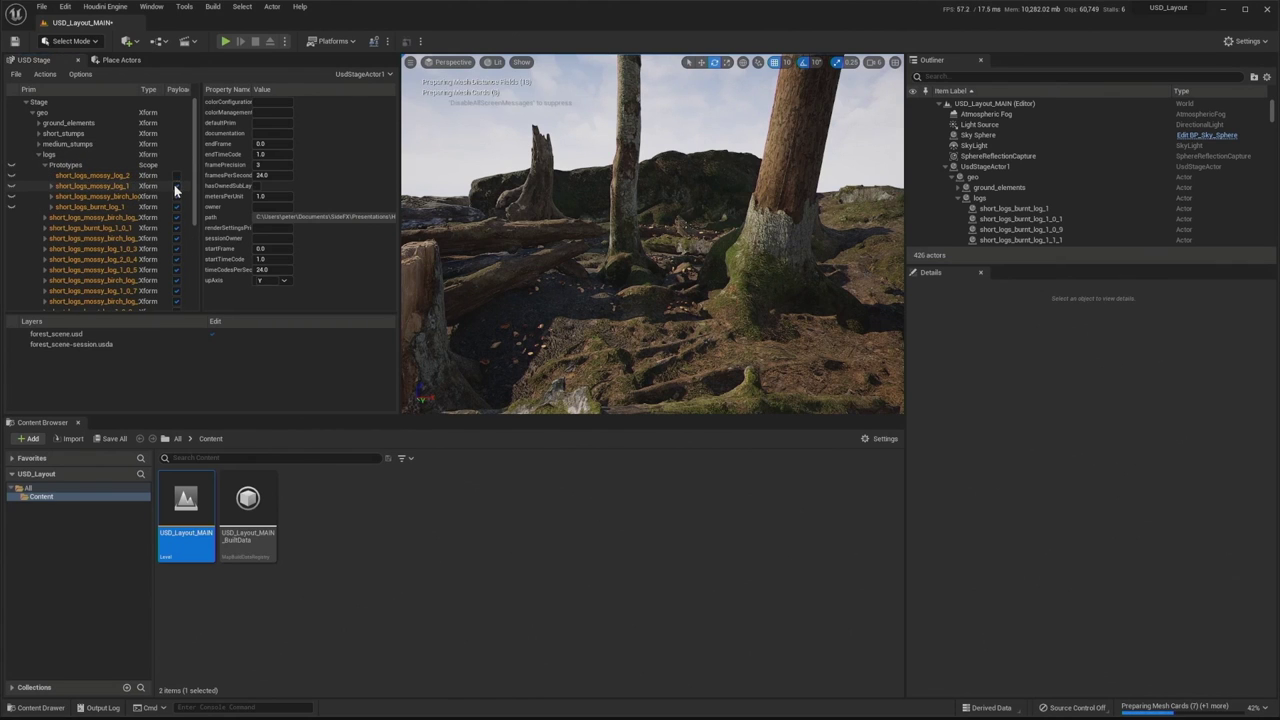
click(43, 165)
click(38, 154)
Unload the payloads of all ten mushroom prototypes under the mushrooms prim and collapse that branch
click(38, 165)
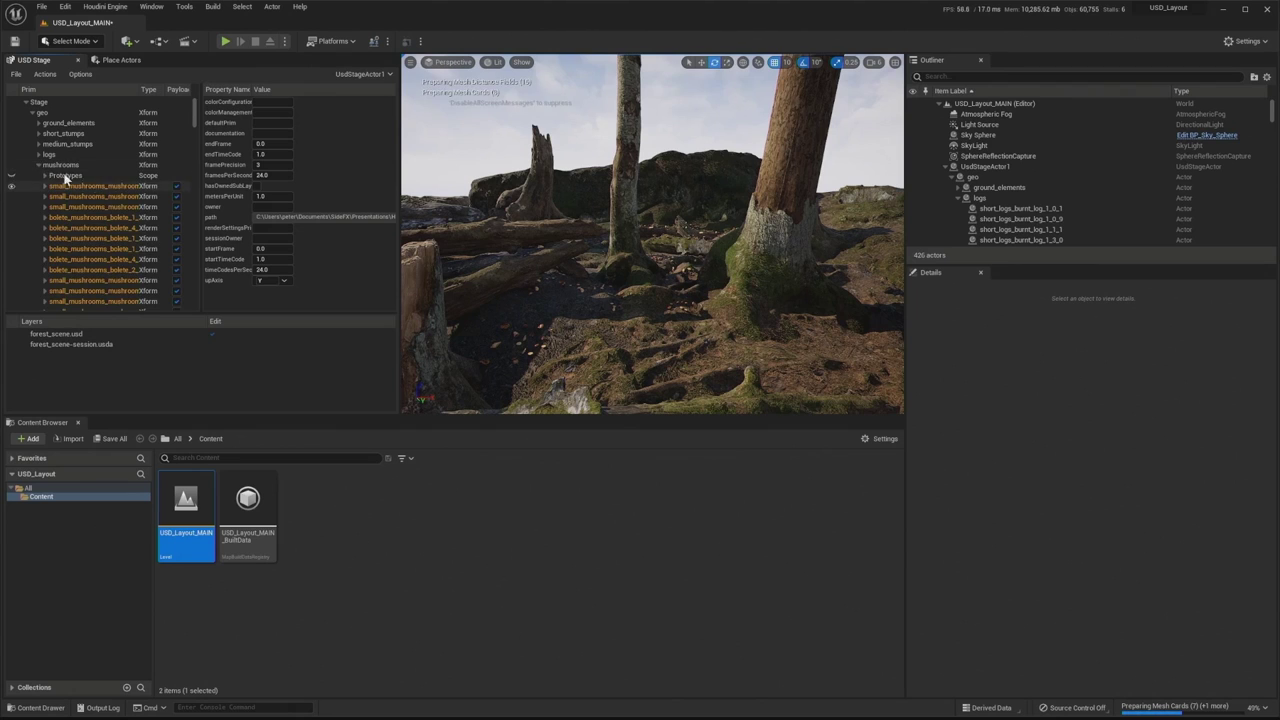
click(177, 186)
click(177, 196)
click(177, 207)
click(177, 217)
click(177, 230)
click(177, 238)
click(178, 249)
click(178, 259)
click(178, 270)
click(177, 281)
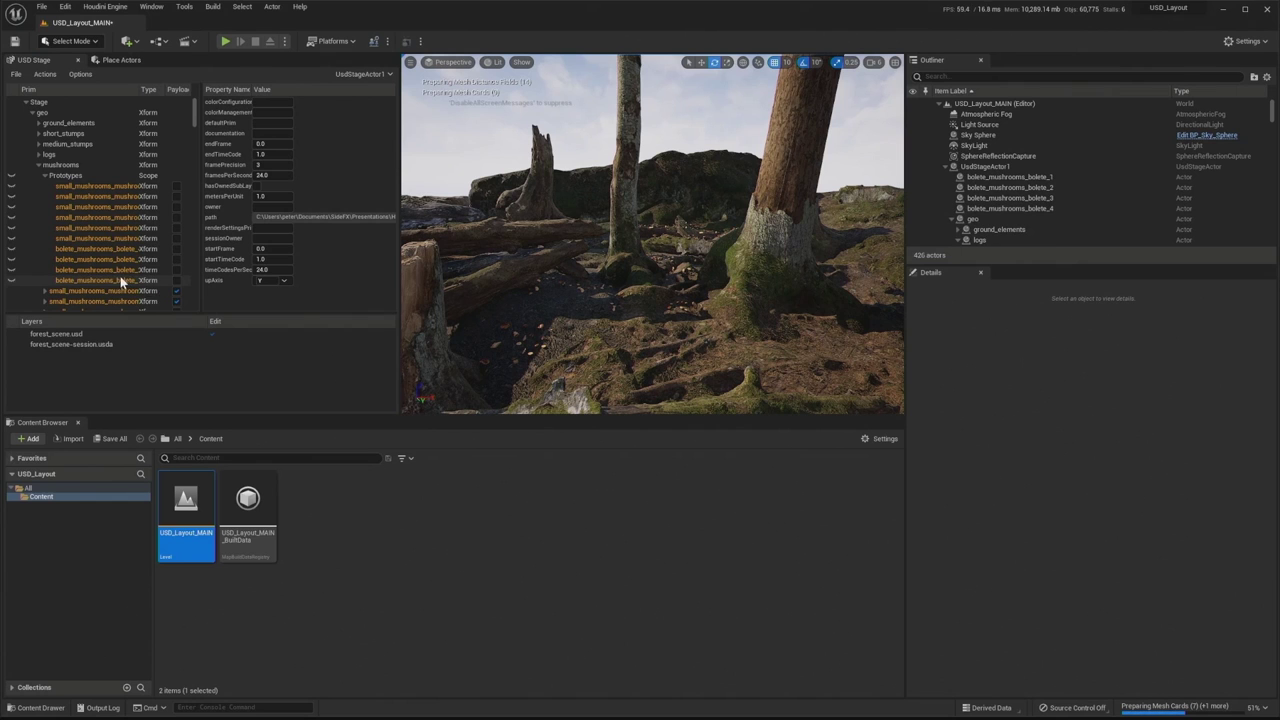
click(38, 165)
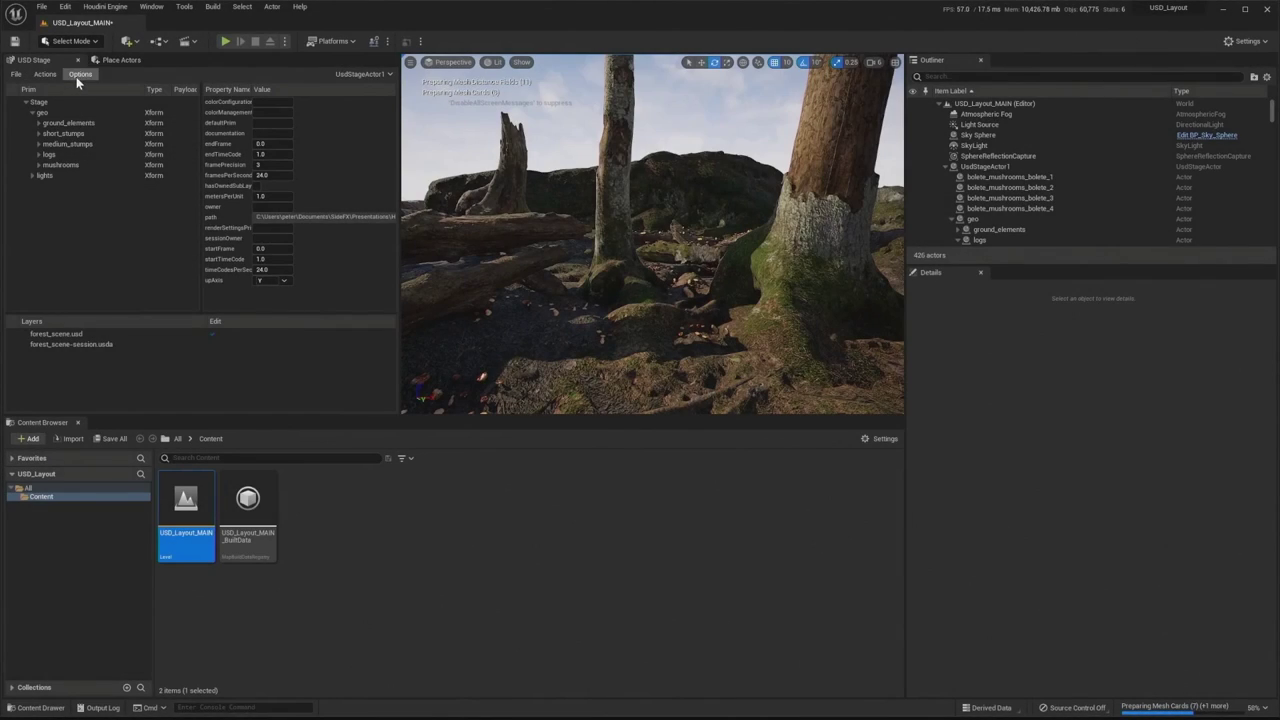
Check the Synchronize with Editor selection option, select the foreground spruce stump in the viewport, and enlarge the USD prim list
click(80, 74)
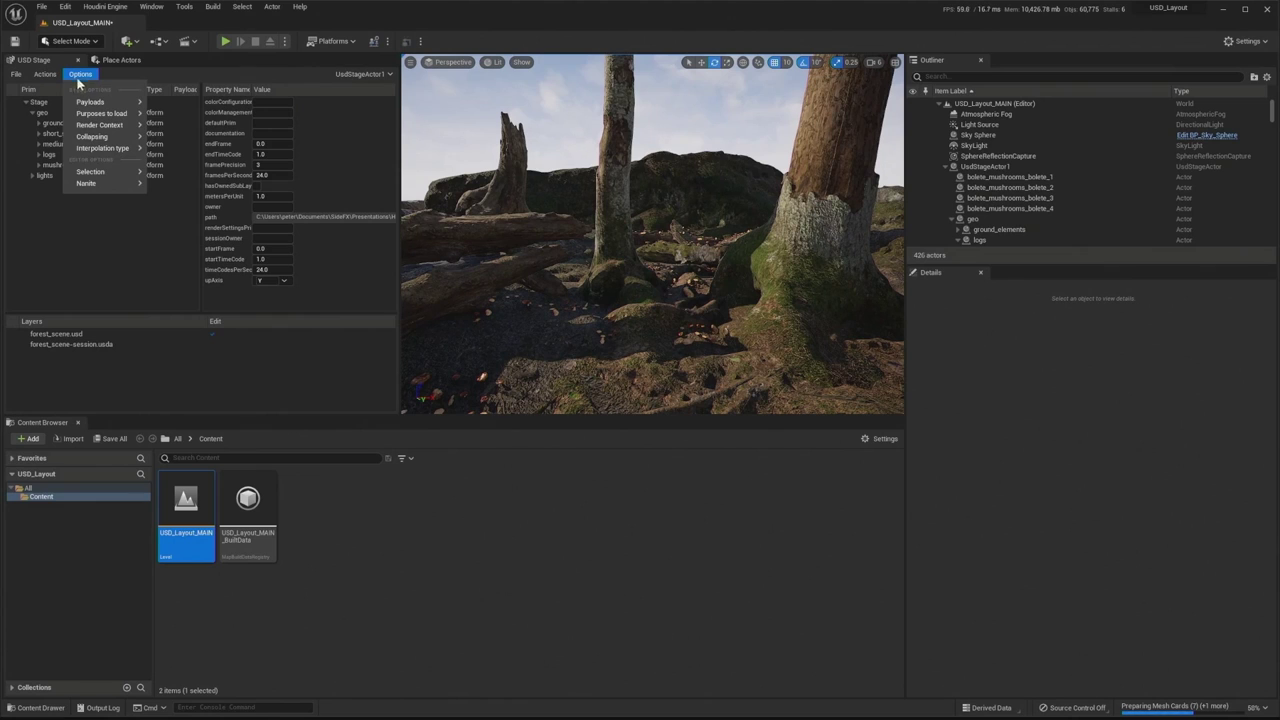
mouse_move(95, 175)
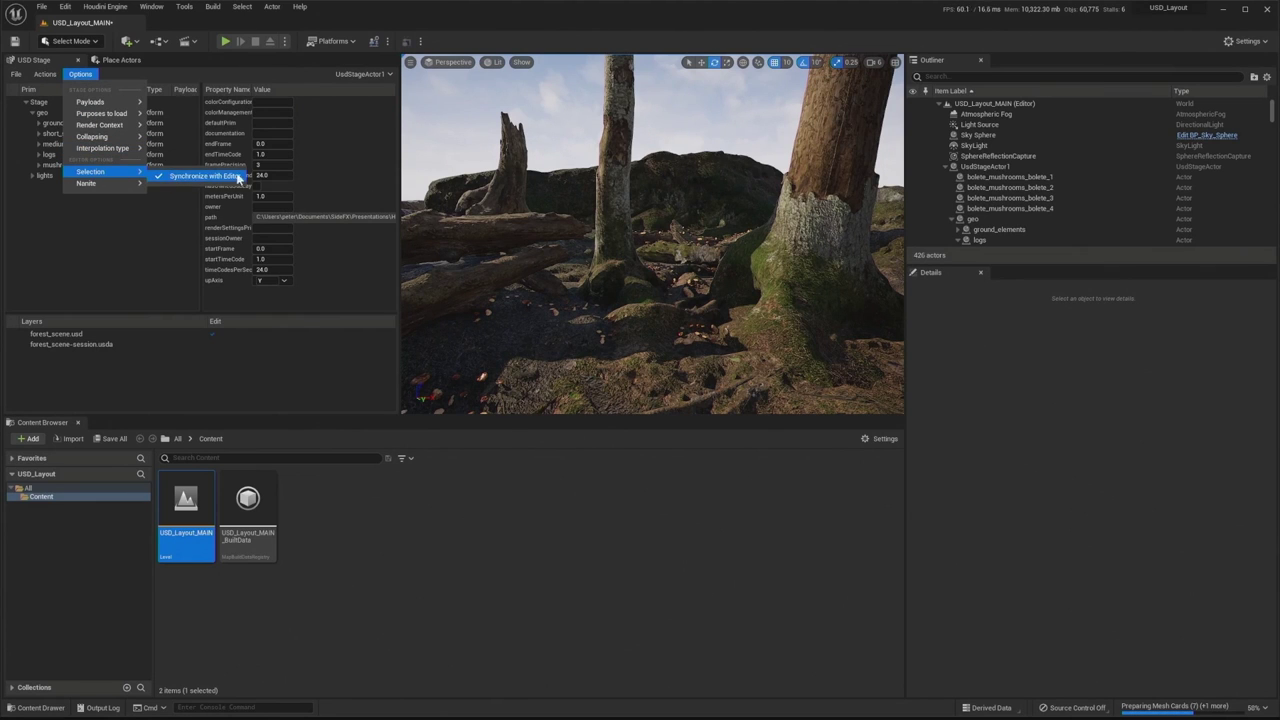
scroll(983, 208, down, 1)
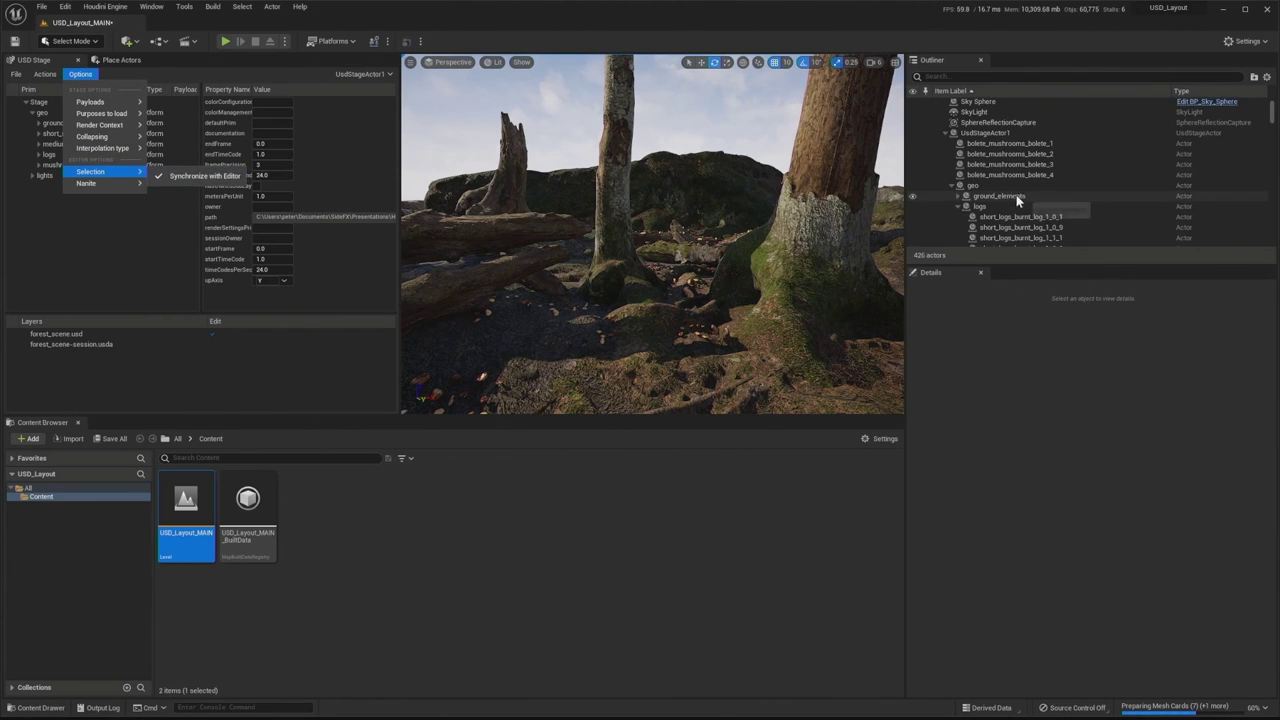
click(836, 212)
click(797, 201)
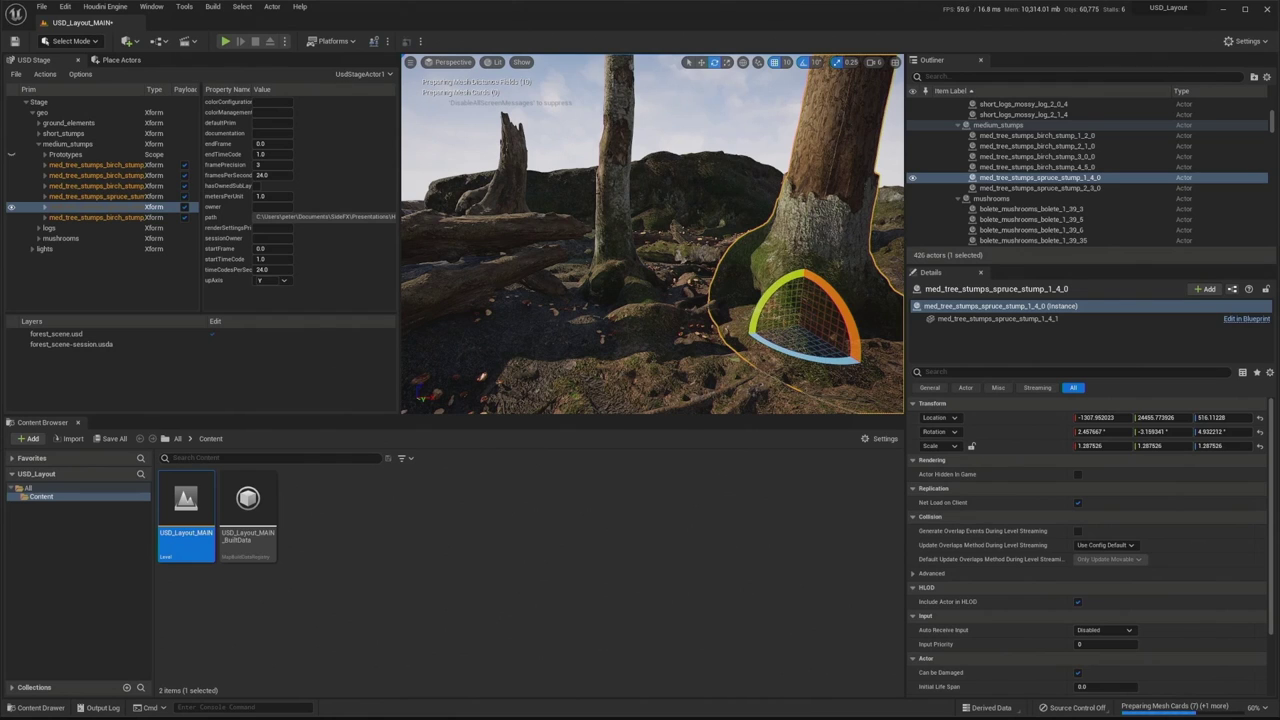
click(617, 205)
click(797, 201)
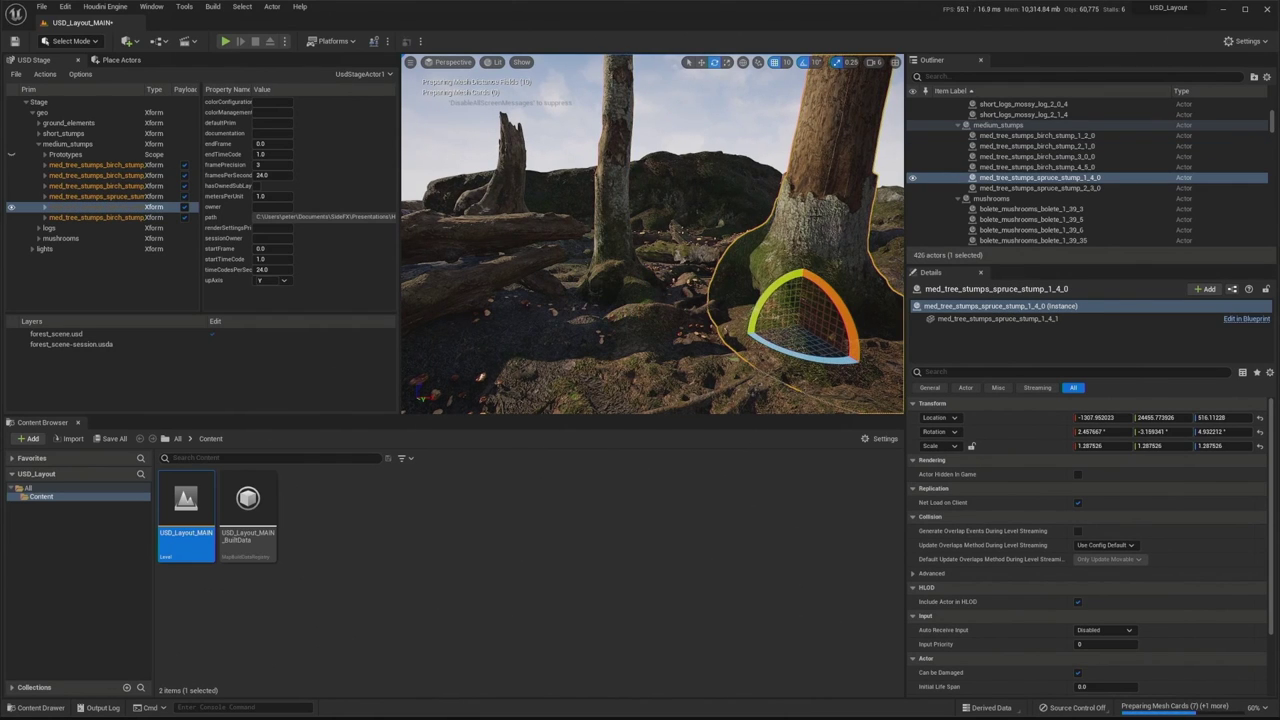
mouse_move(264, 314)
mouse_down()
mouse_move(264, 292)
mouse_move(266, 339)
mouse_up()
Examine the geo, proxy and render prims under the selected spruce stump, then return to the stump's prim
click(45, 207)
click(60, 219)
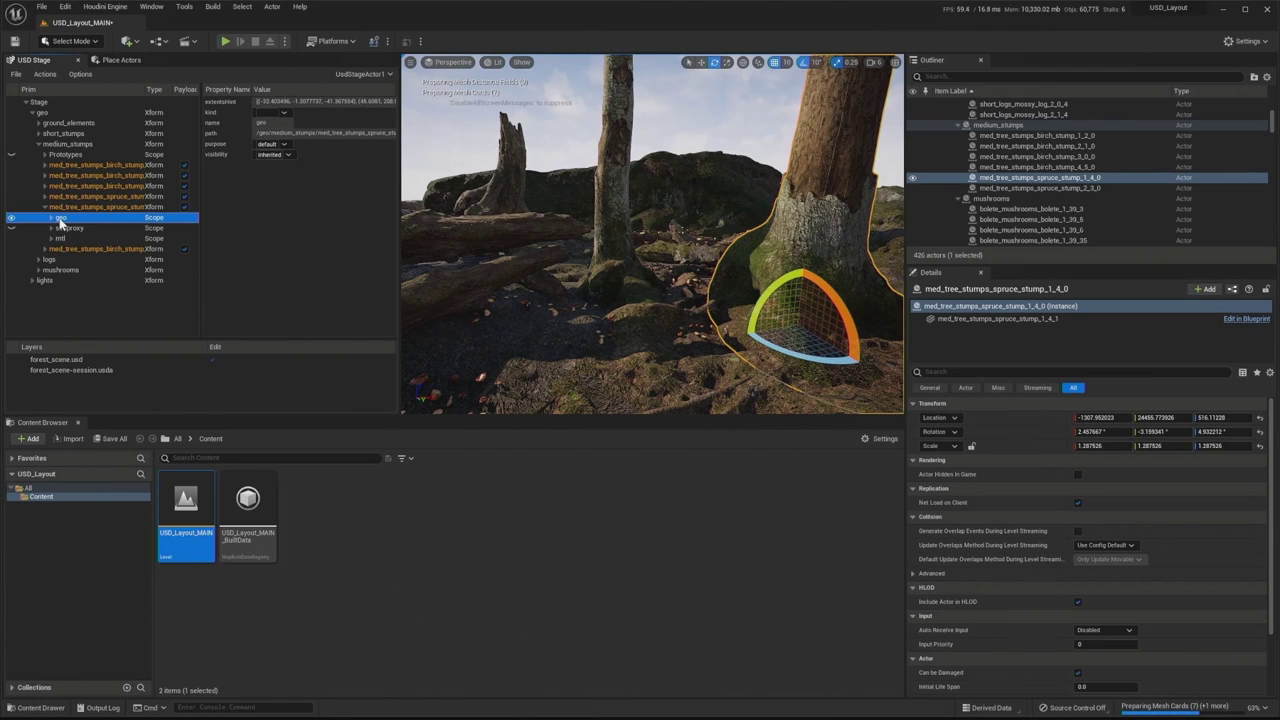
click(51, 217)
click(70, 228)
click(72, 238)
click(70, 228)
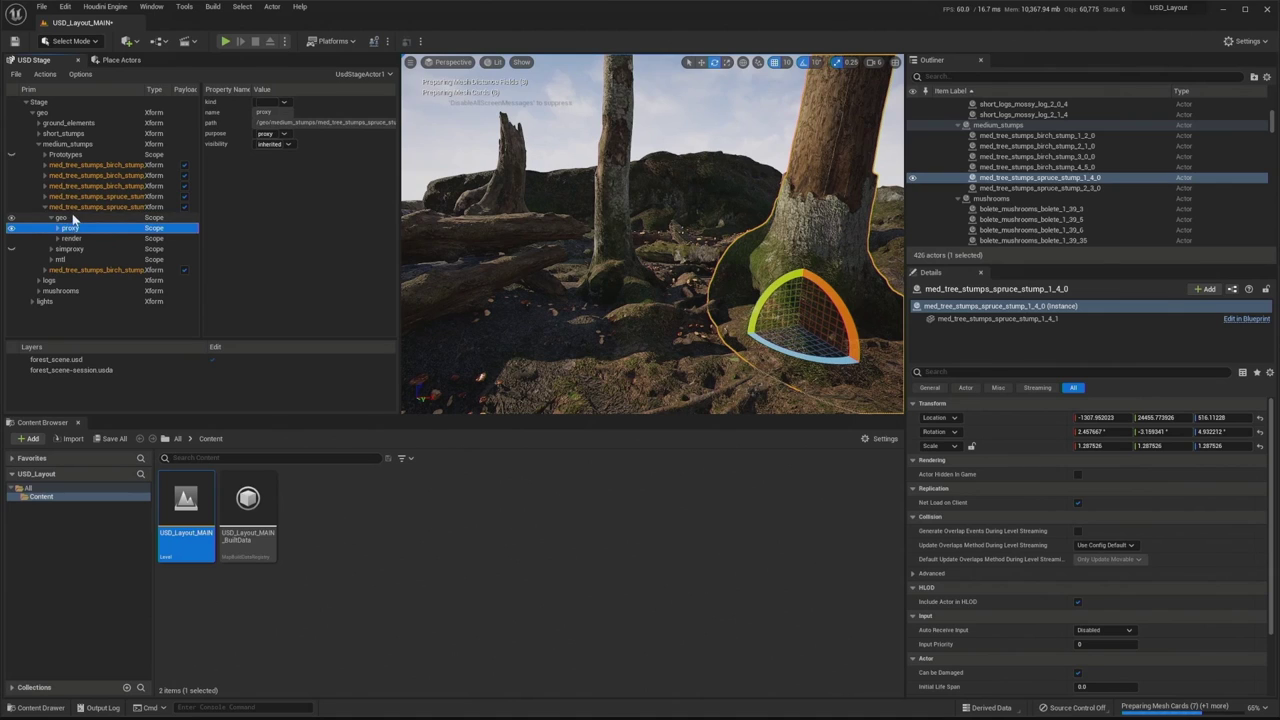
click(73, 217)
key(Up)
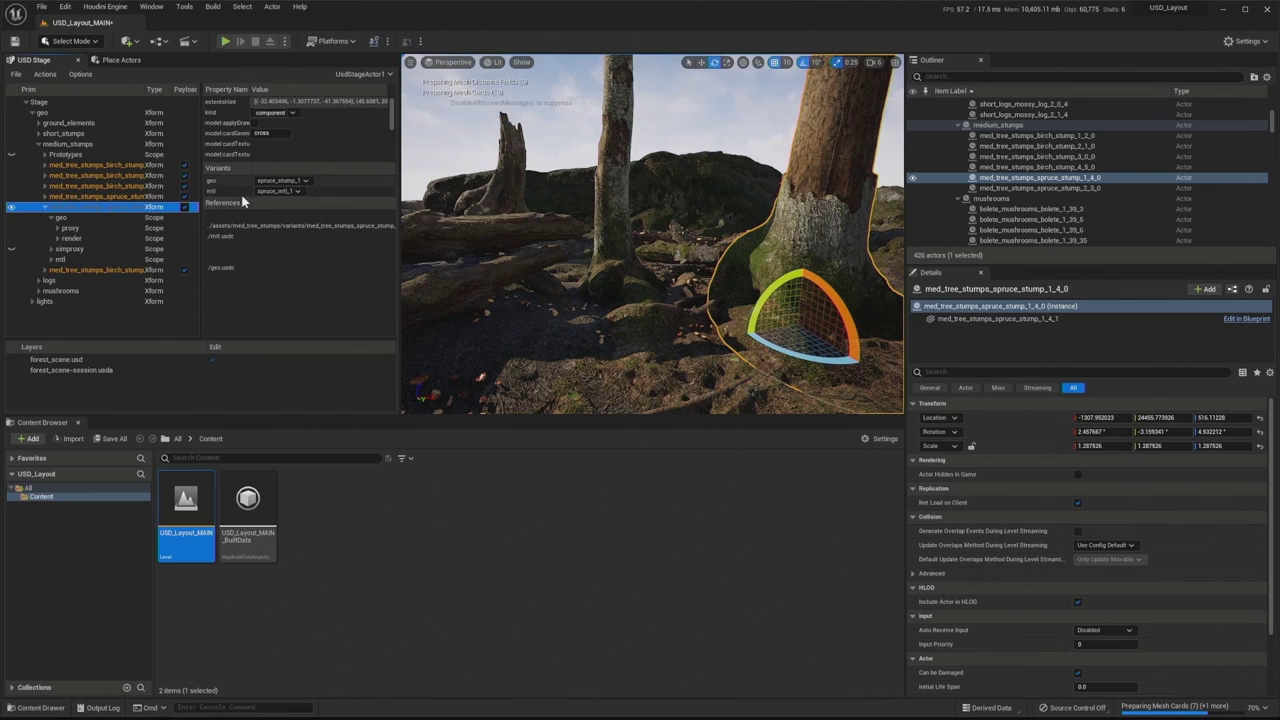
Try several geo variants on the foreground spruce stump, including birch_stump_4 and birch_stump_2, and leave it on birch_stump_1
click(304, 181)
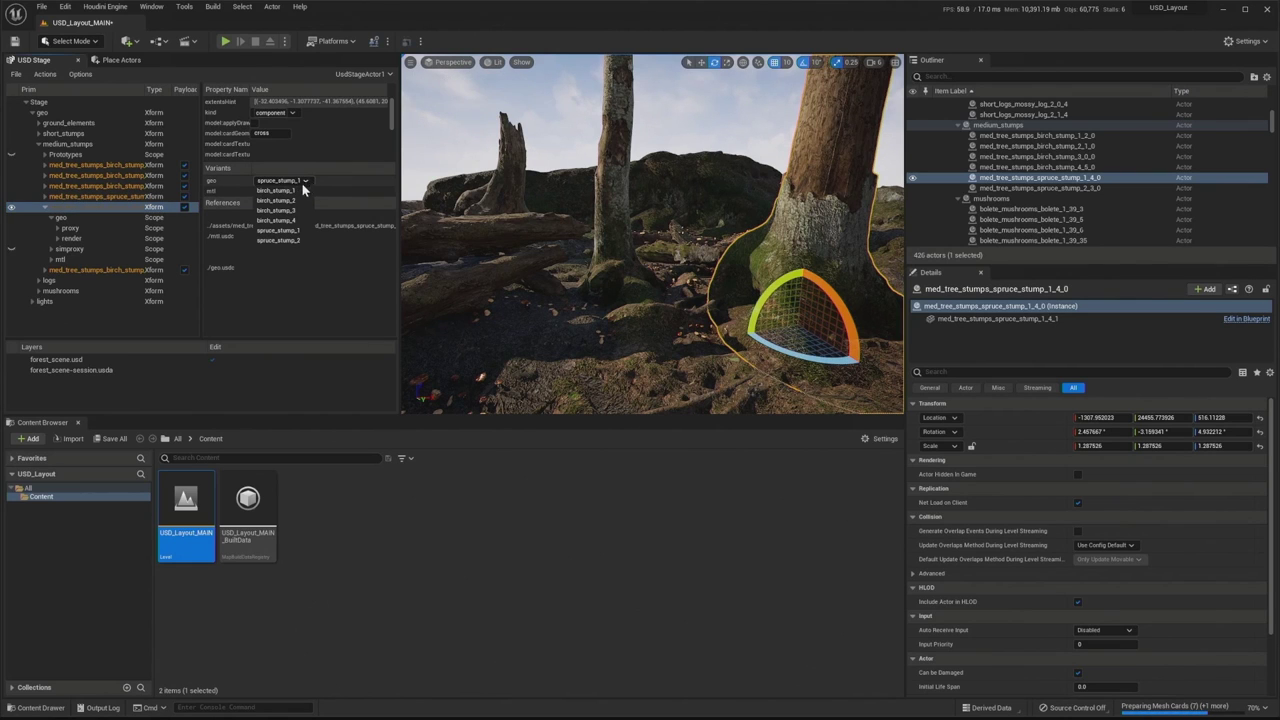
click(284, 191)
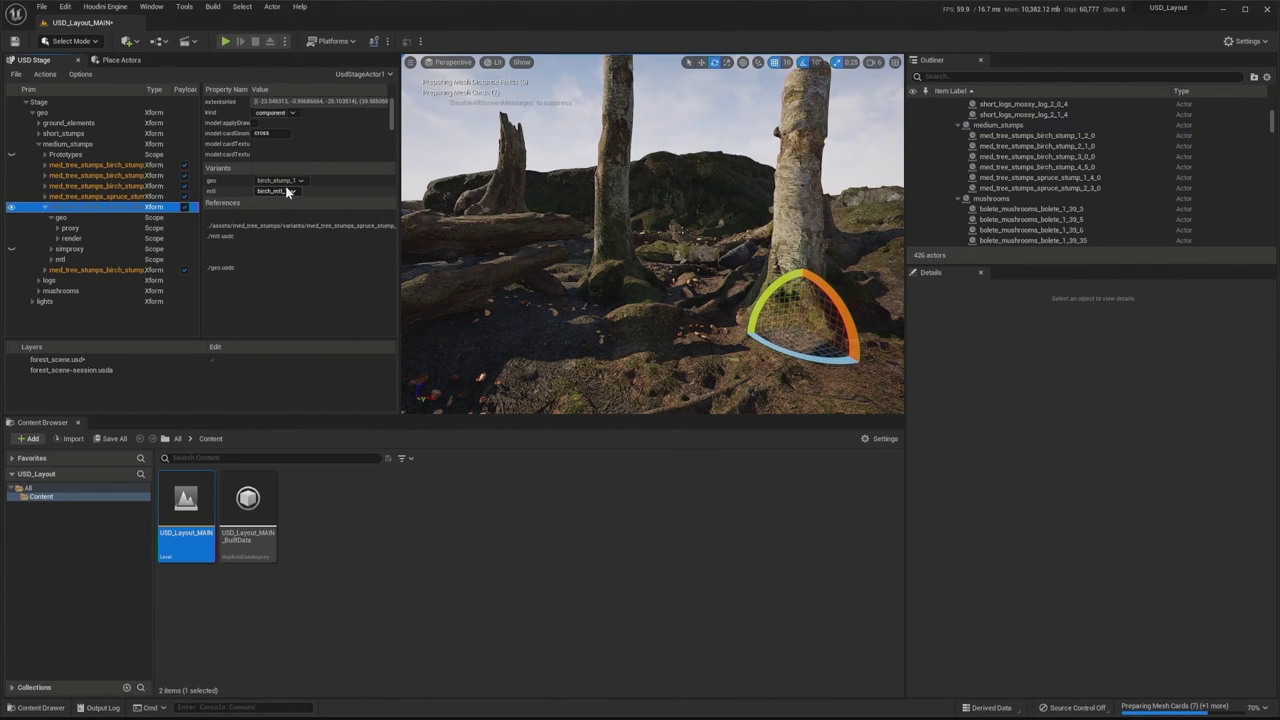
click(288, 181)
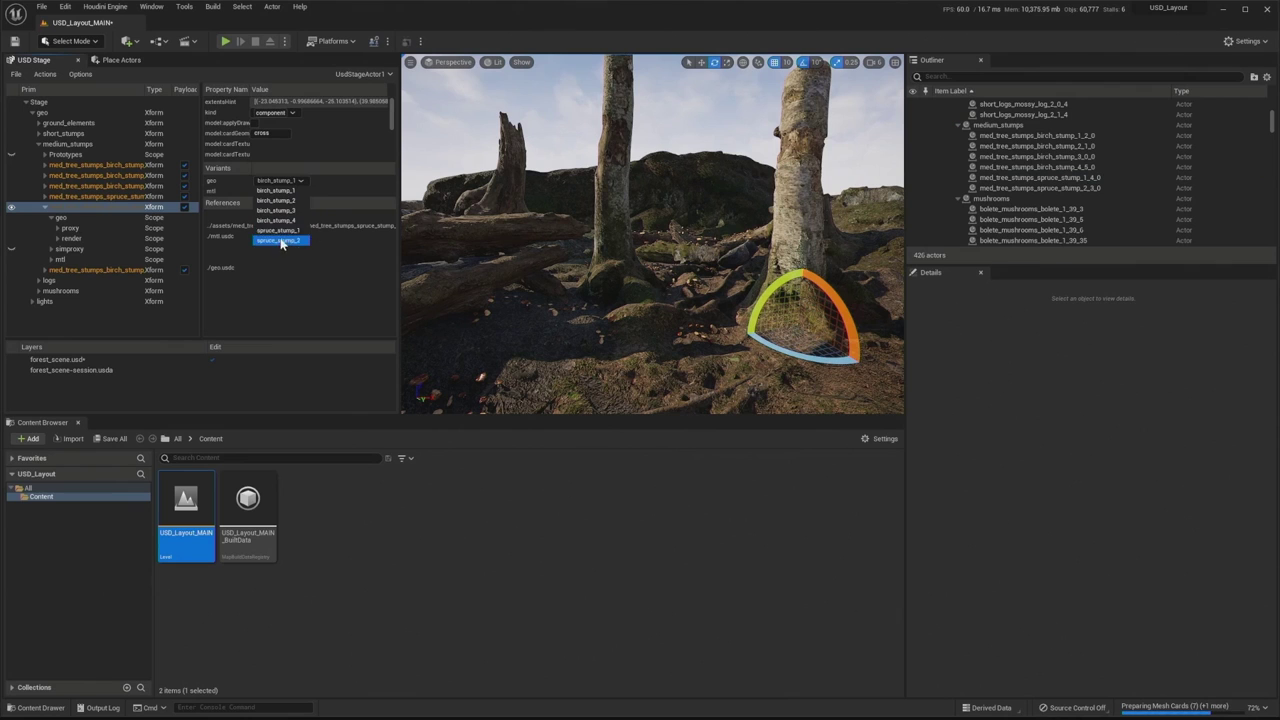
click(281, 241)
click(283, 181)
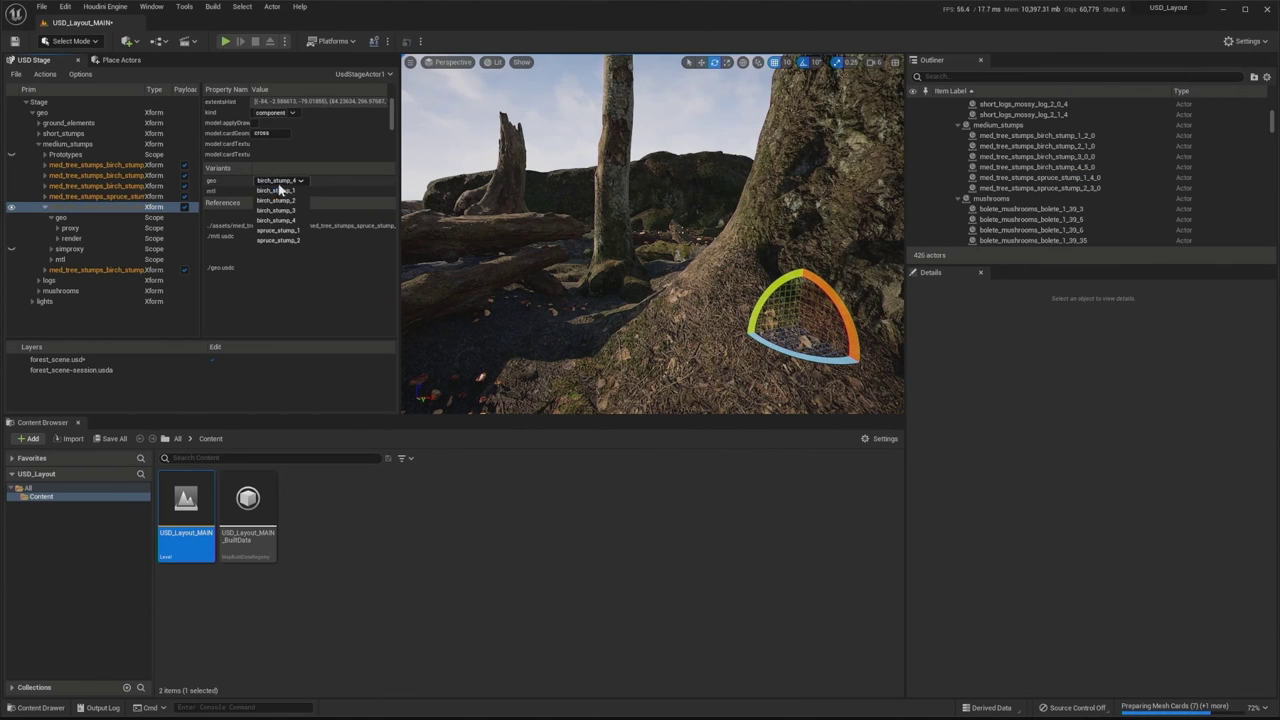
click(280, 199)
click(283, 181)
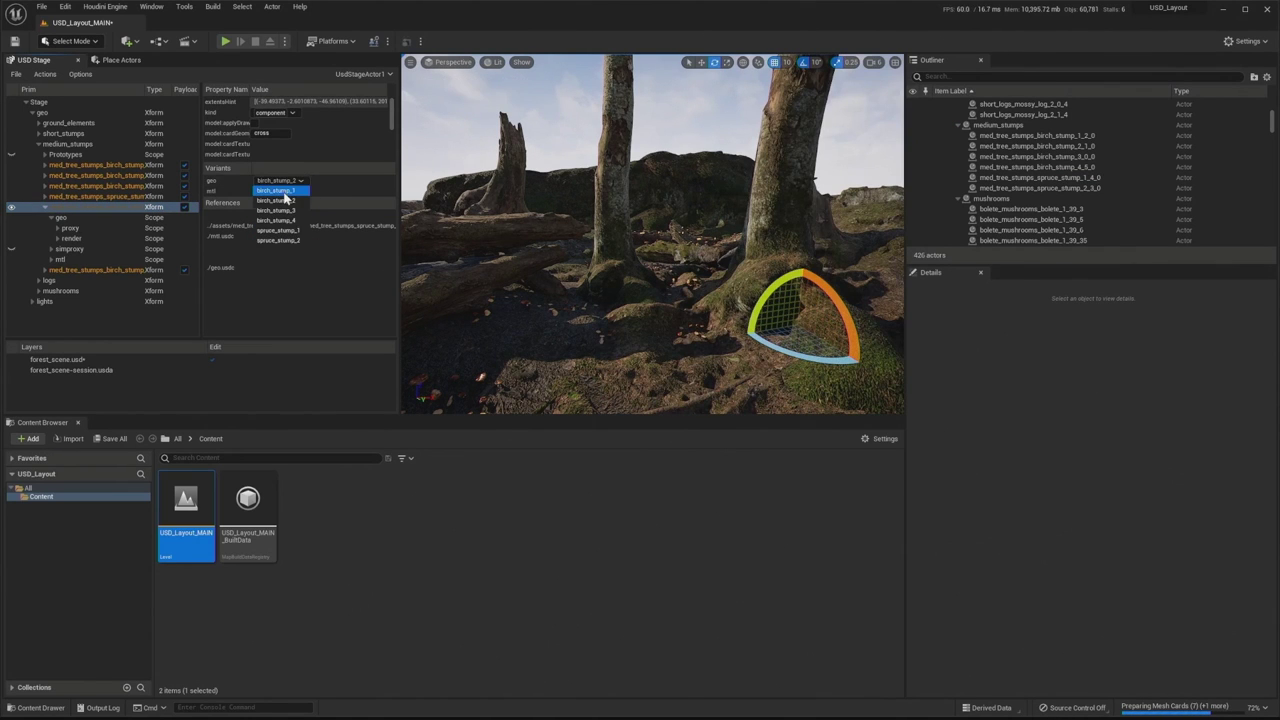
click(283, 191)
mouse_move(652, 234)
alt+mouse_down()
mouse_move(560, 220)
mouse_move(652, 240)
mouse_move(640, 290)
mouse_move(654, 230)
alt+mouse_up()
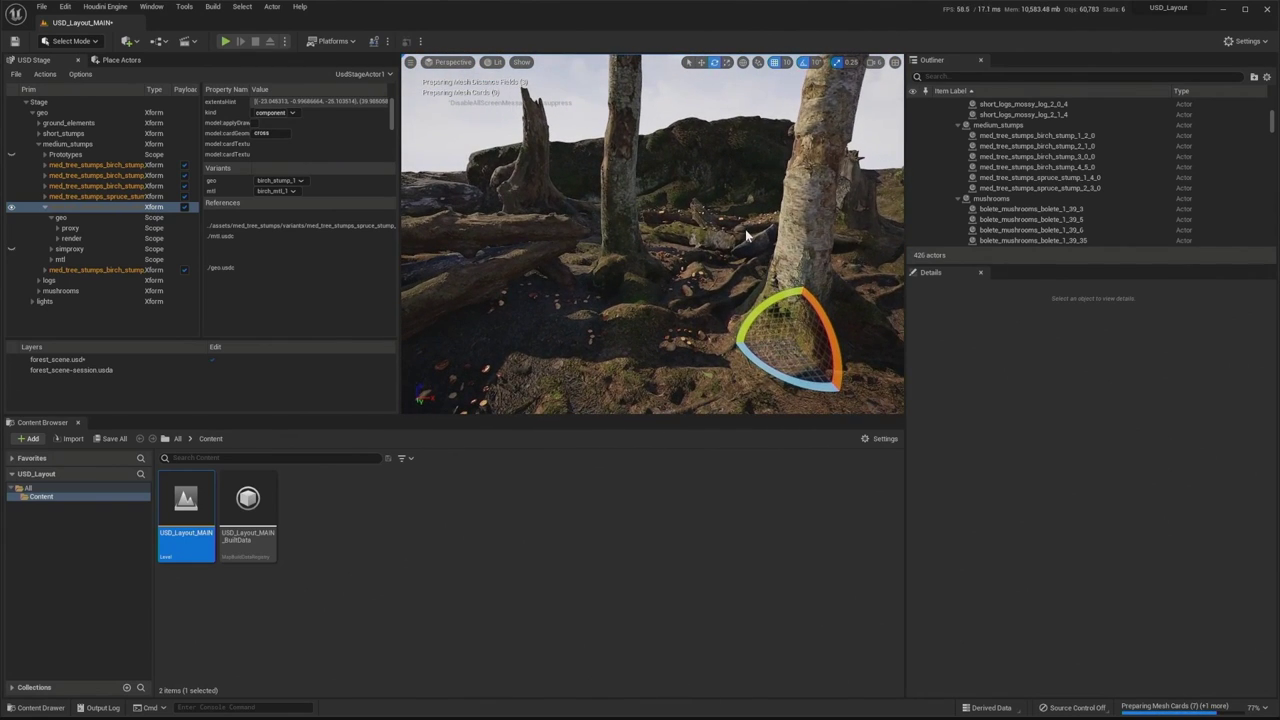
Select the mossy stump in the background and set its geo variant to tree_stump_1
click(861, 211)
click(104, 187)
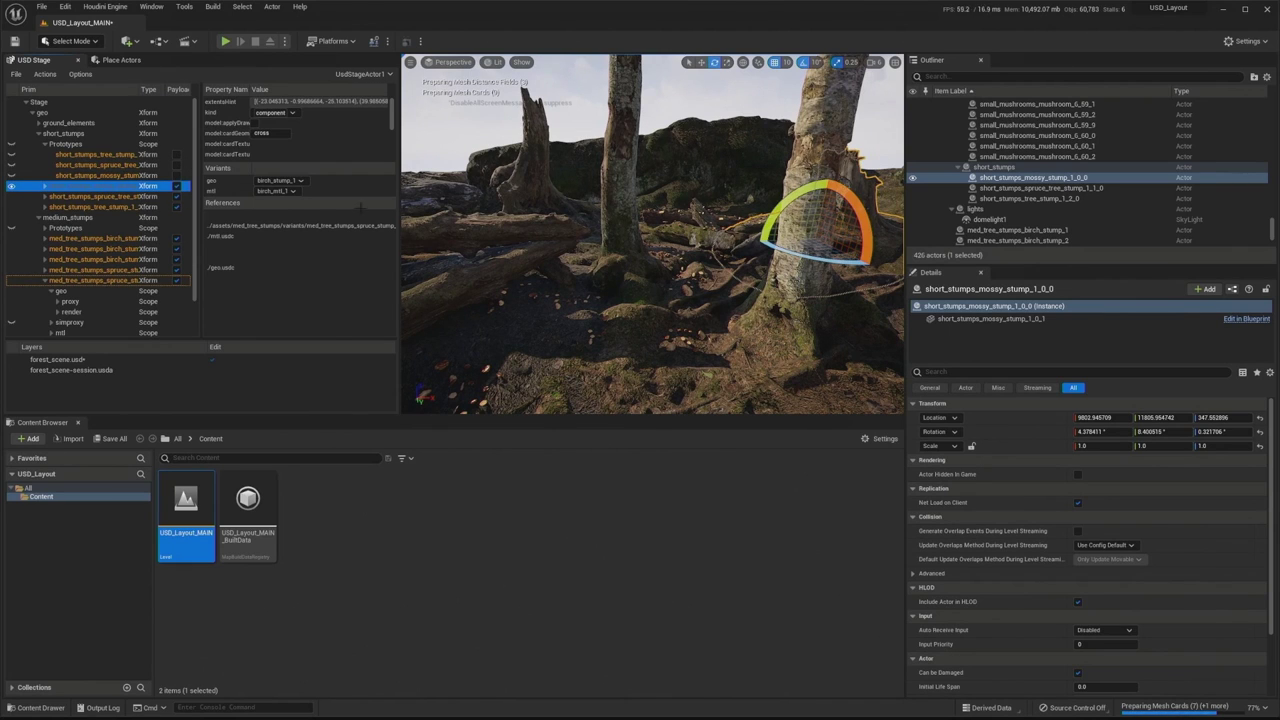
click(282, 180)
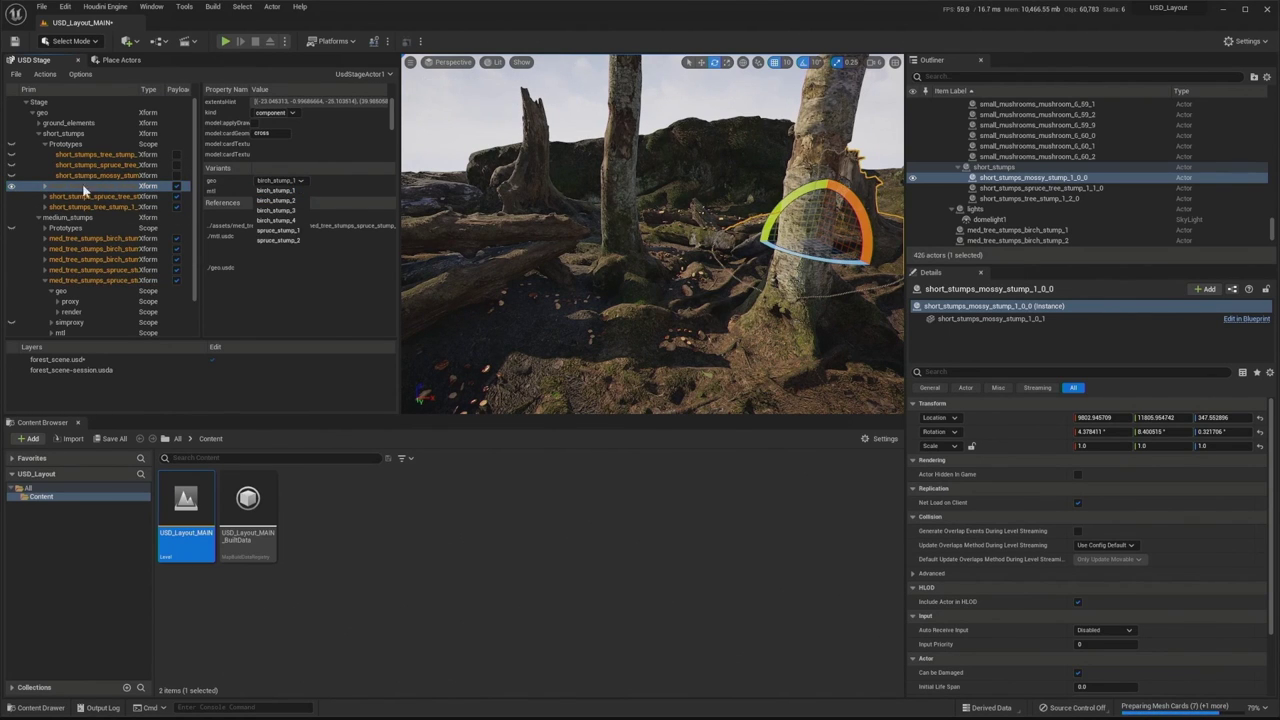
click(86, 176)
click(74, 186)
click(283, 218)
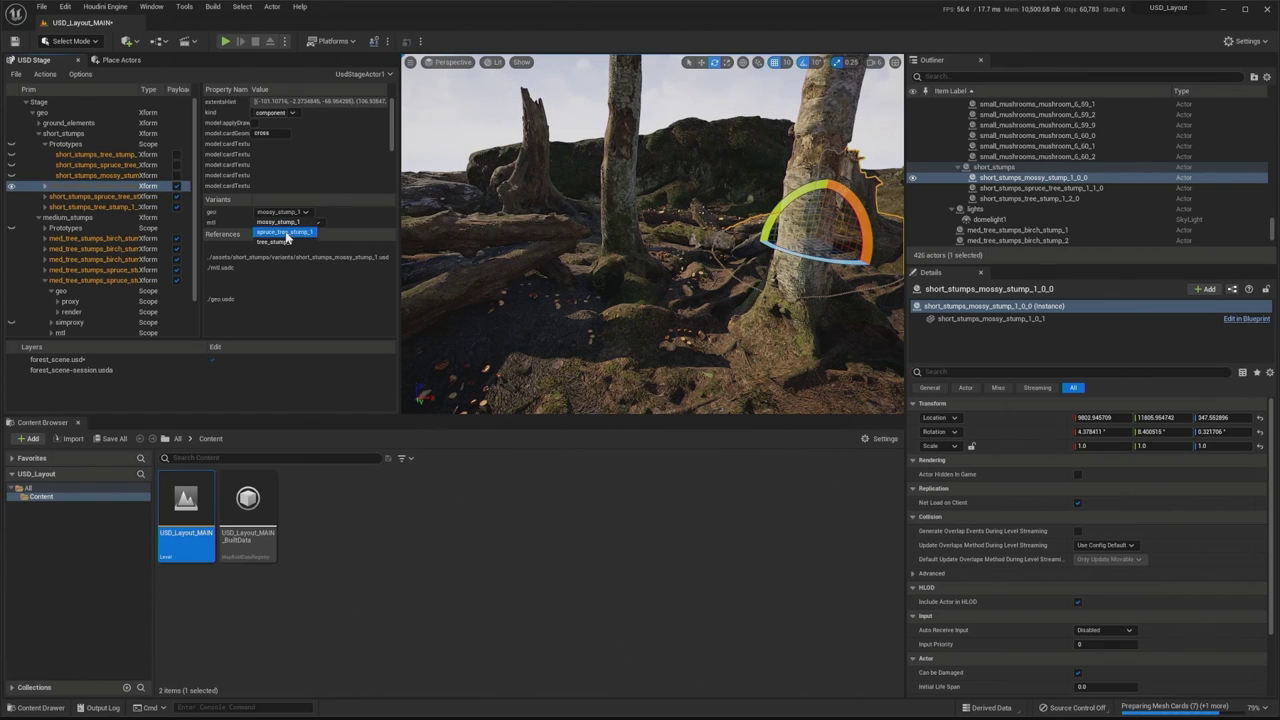
click(285, 242)
right_drag(476, 229, 476, 229)
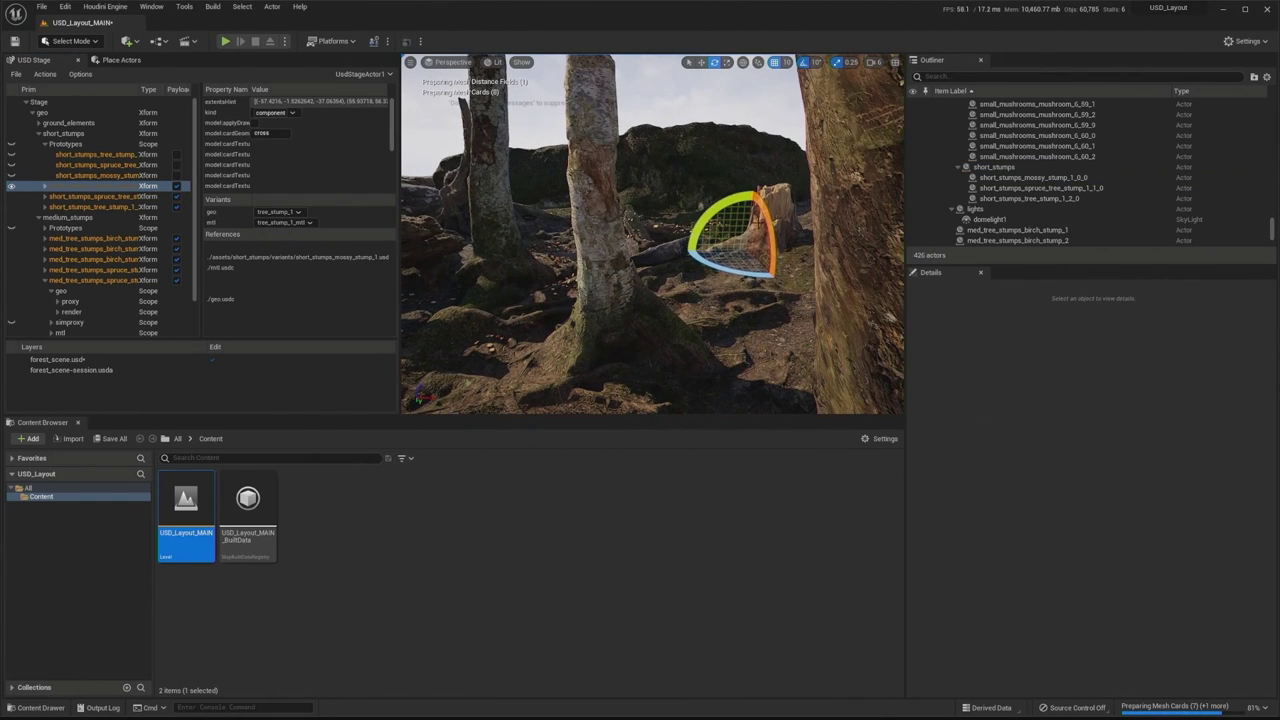
Select the short_stumps_mossy_stump_1_0_0 actor again and rotate it about its vertical axis
drag(731, 272, 800, 272)
click(992, 178)
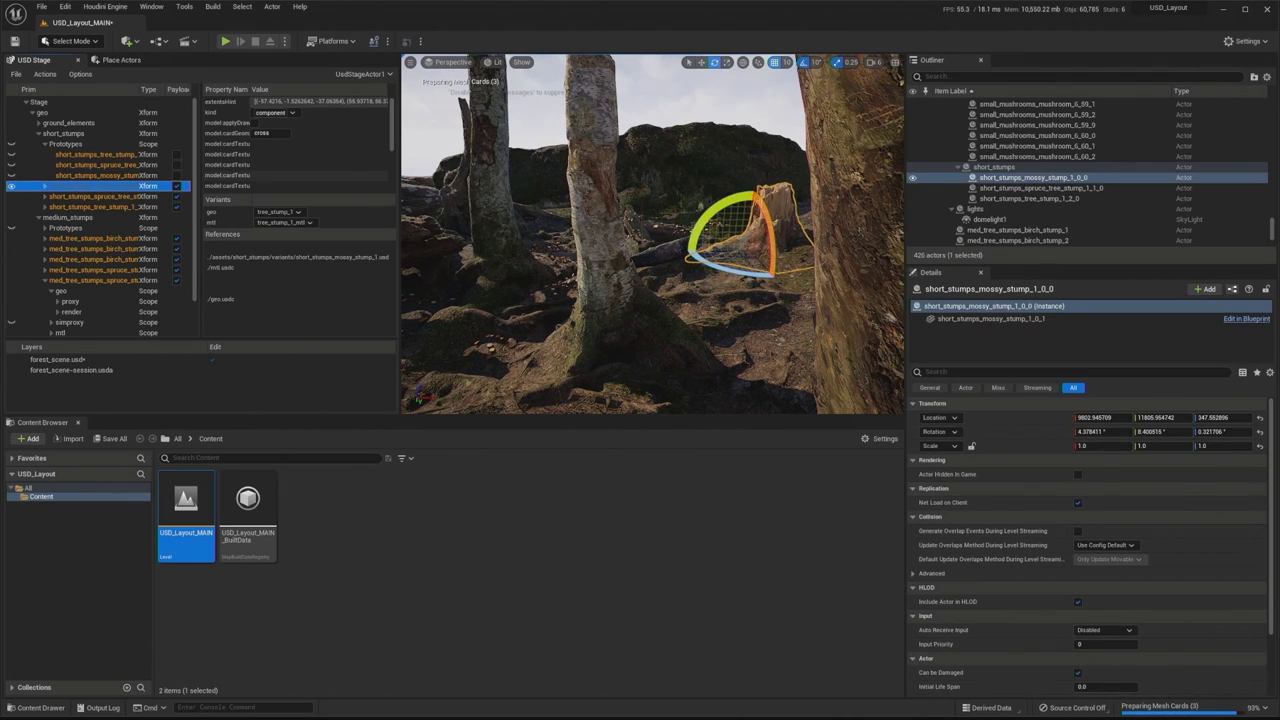
drag(738, 272, 812, 292)
Rotate the med_tree_stumps_spruce_stump_1_4_0 actor to about 75° around its vertical axis
click(645, 345)
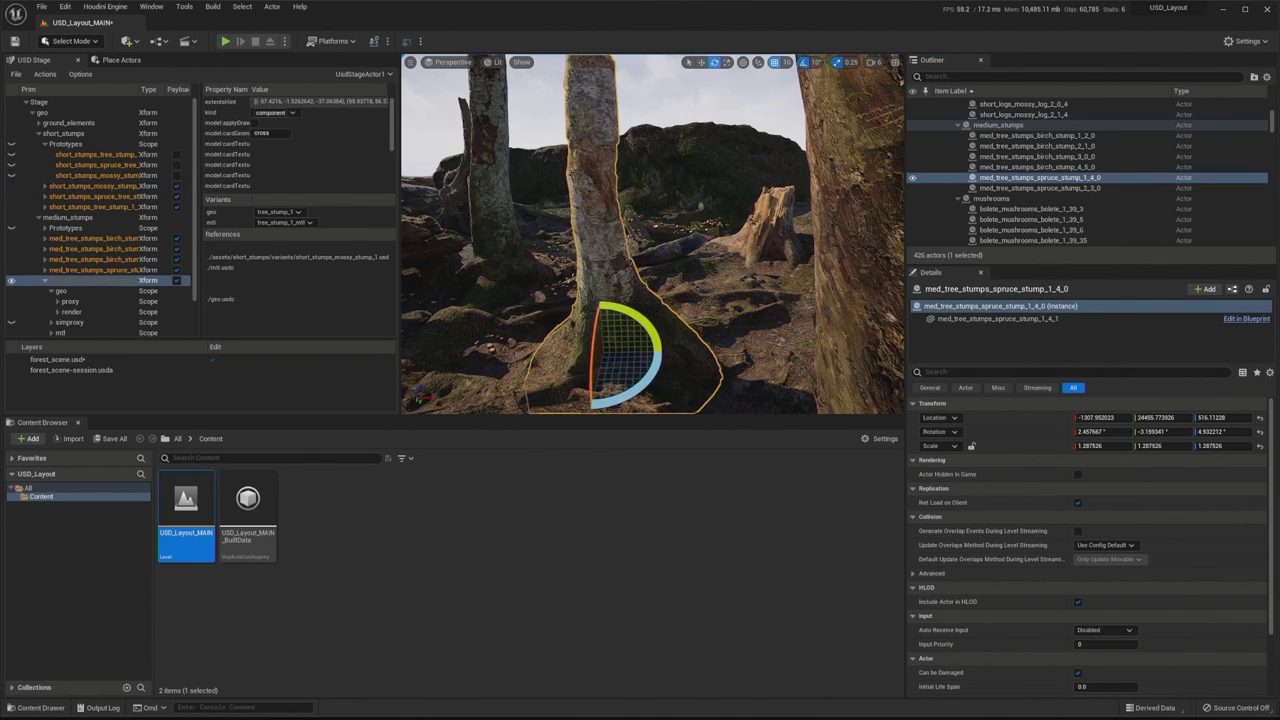
mouse_move(648, 388)
mouse_down()
mouse_move(663, 350)
mouse_move(643, 390)
mouse_move(590, 400)
mouse_move(780, 398)
mouse_move(660, 392)
mouse_up()
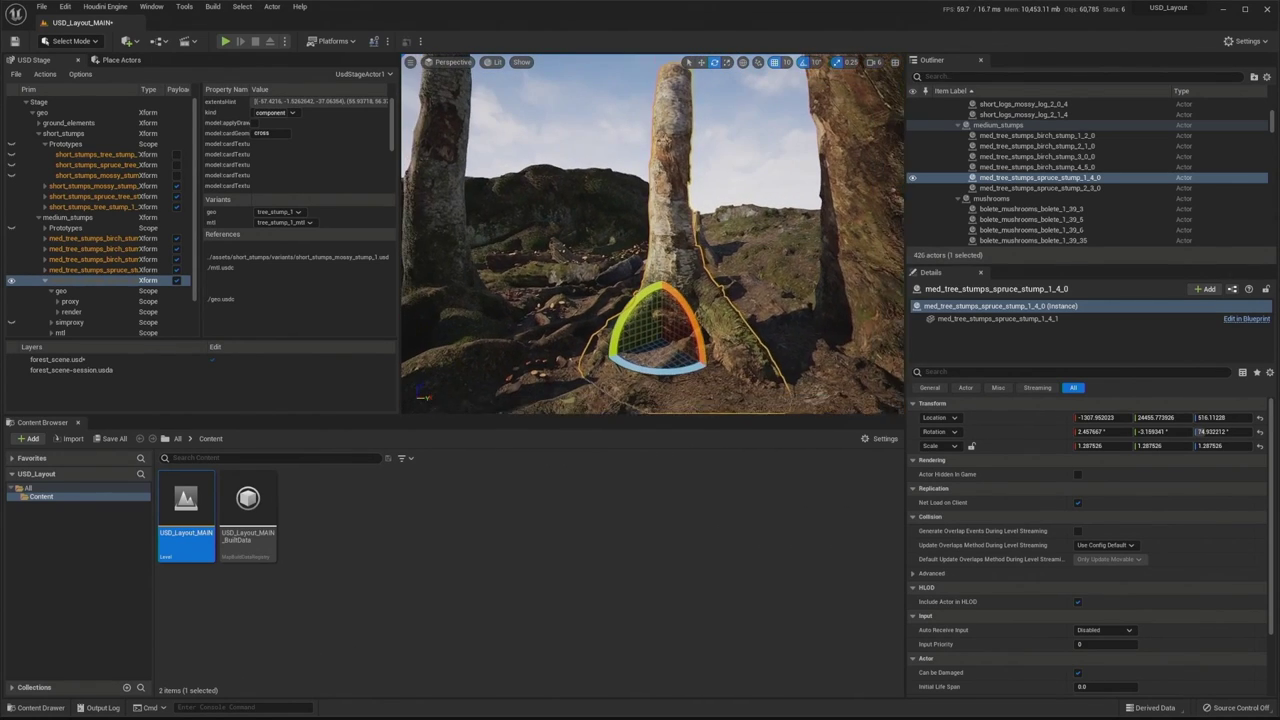
right_click(700, 291)
alt+right_drag(650, 291, 600, 291)
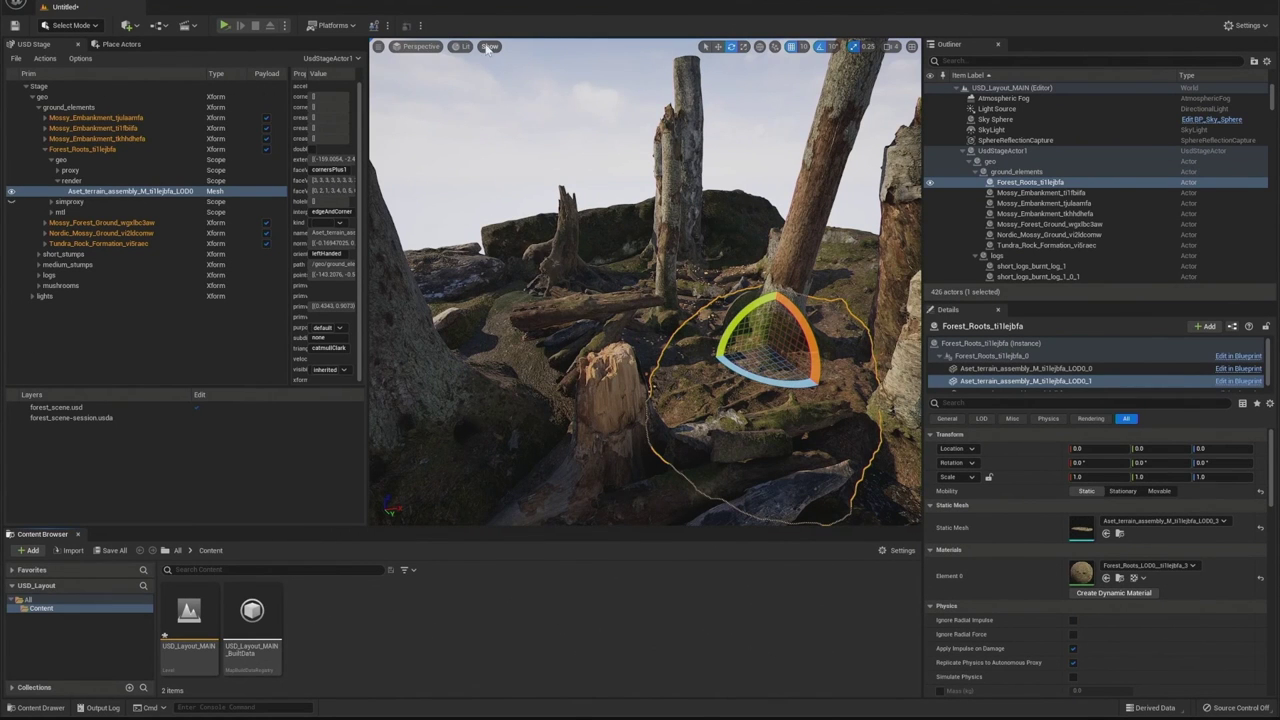
Show collision geometry in the viewport and collapse the Forest_Roots_ti1lejbfa prim in the stage tree
click(489, 46)
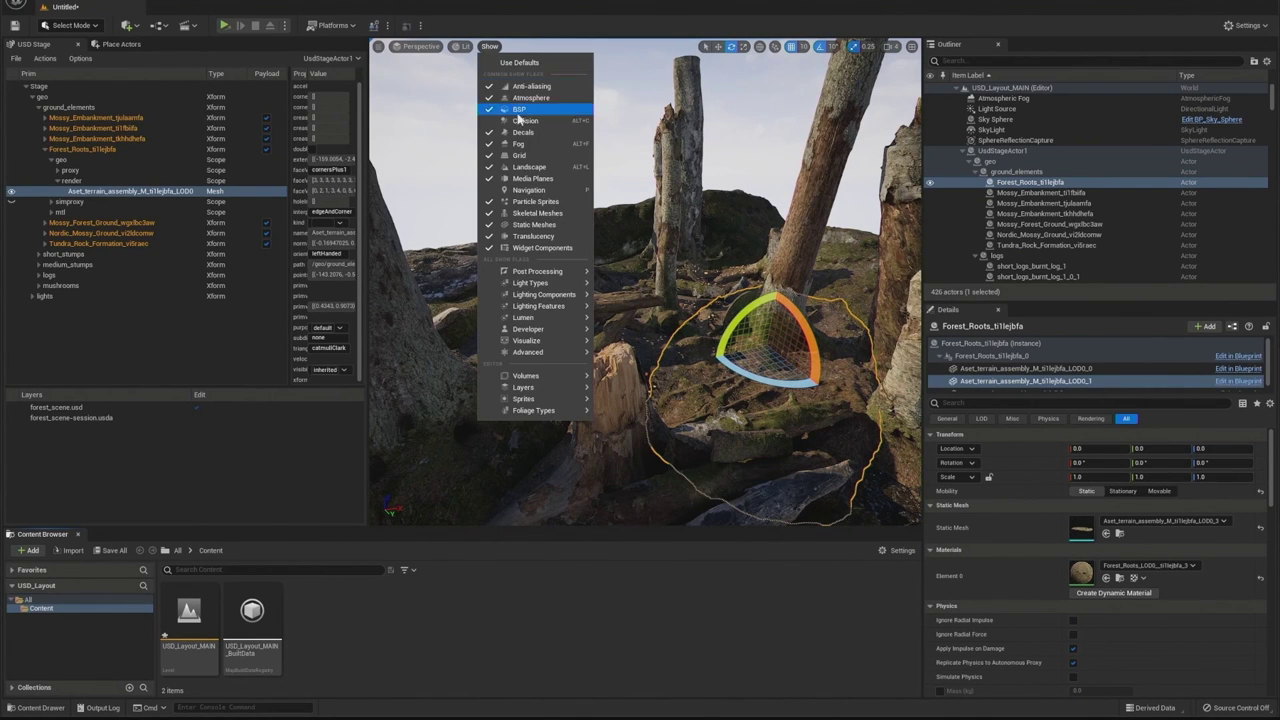
click(519, 120)
alt+drag(731, 426, 760, 428)
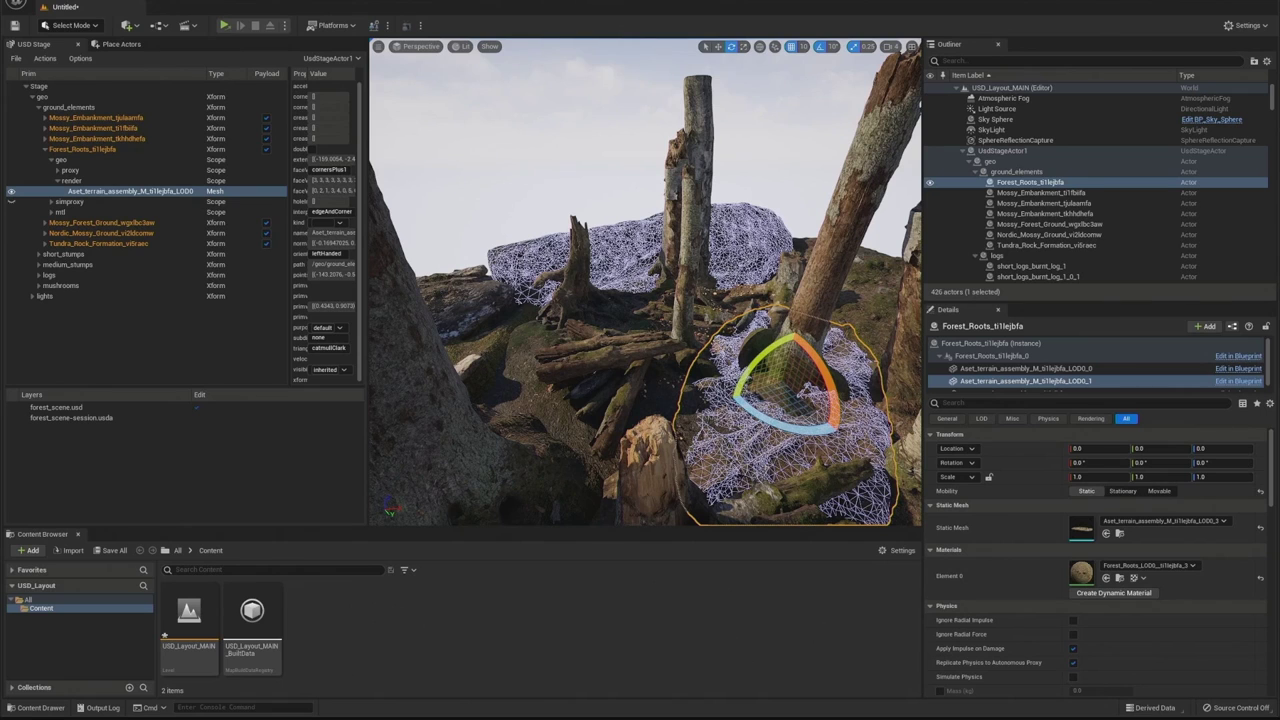
scroll(703, 420, down, 3)
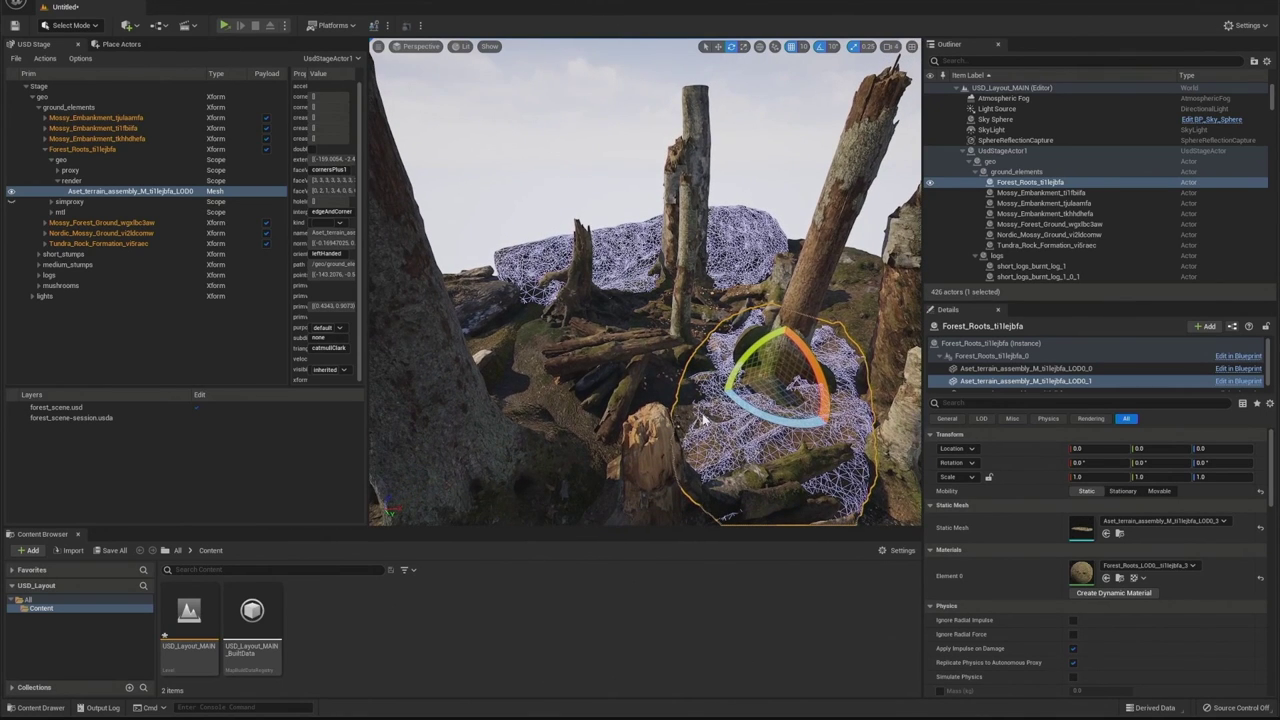
click(57, 180)
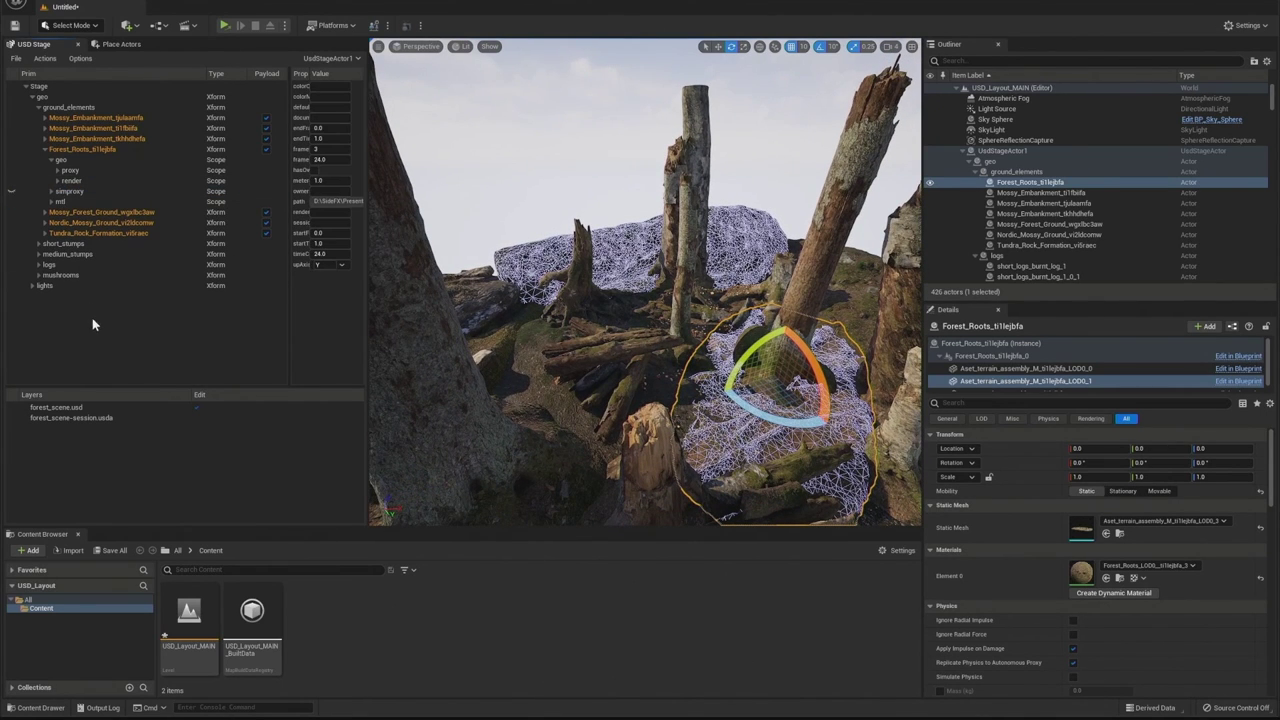
click(45, 149)
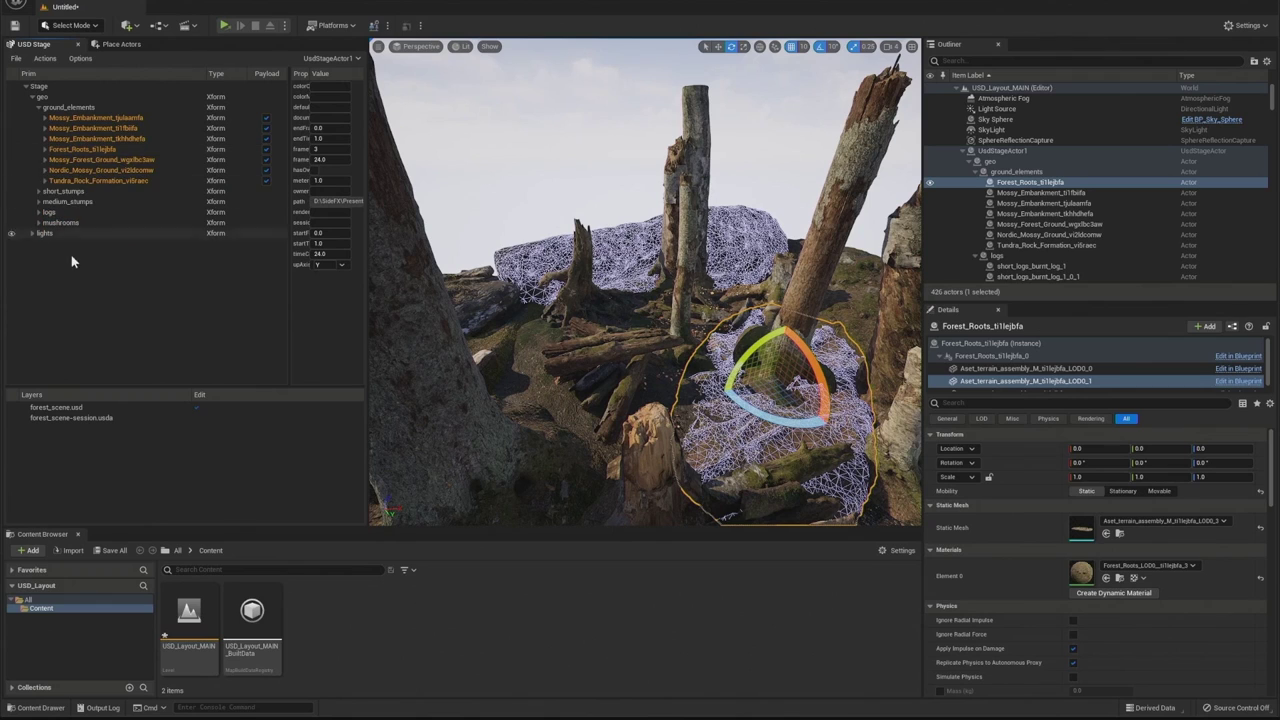
Set the project's Default Shape Complexity for physics to Use Complex Collision As Simple and close the project settings
click(55, 6)
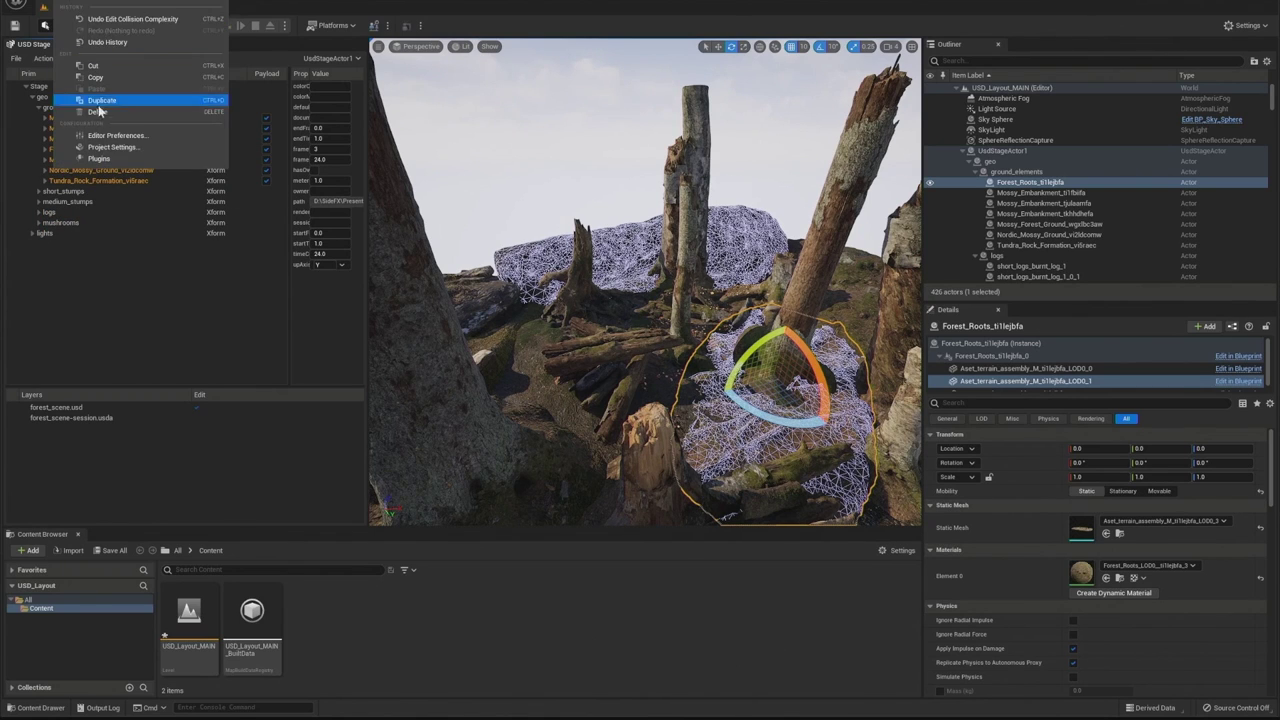
click(106, 148)
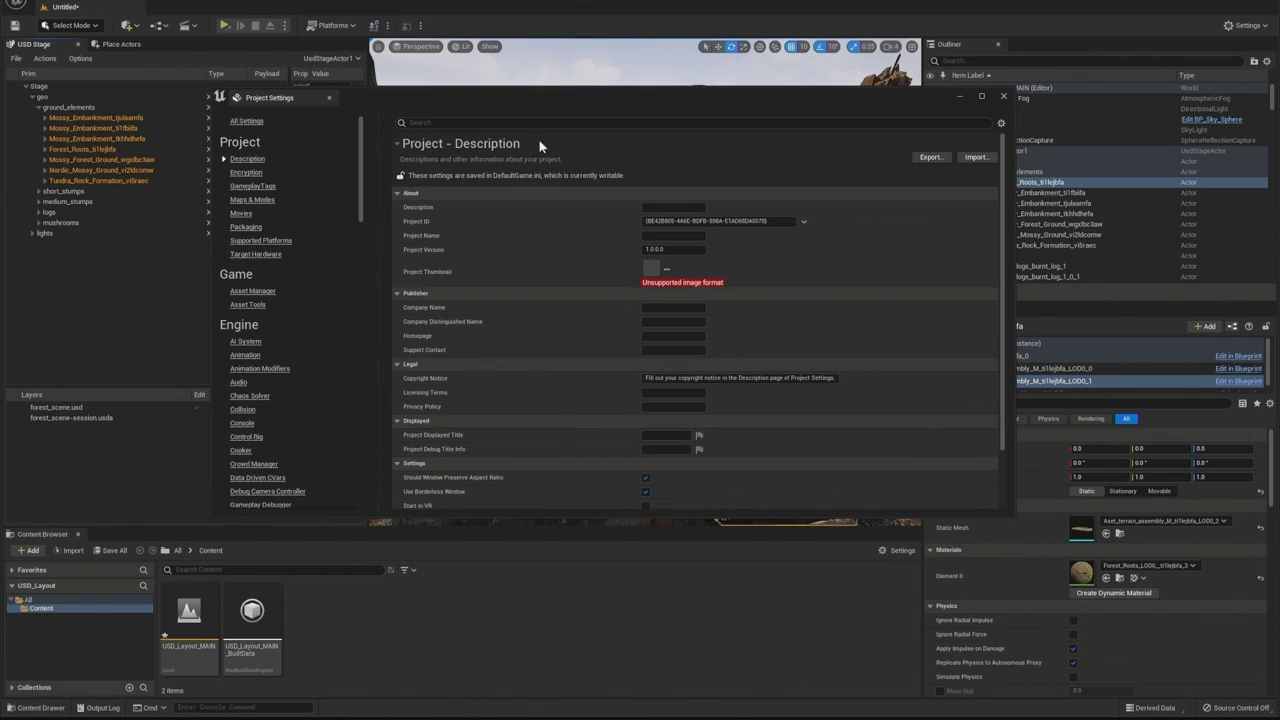
text(shape)
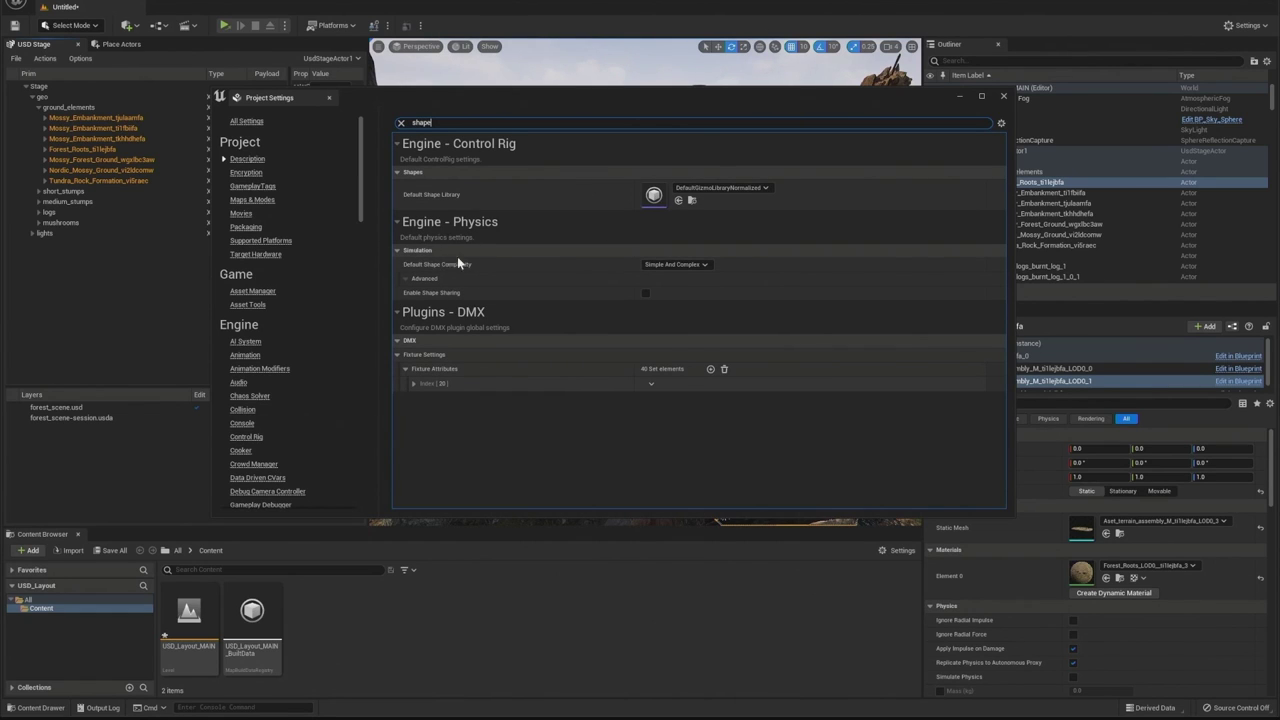
click(664, 264)
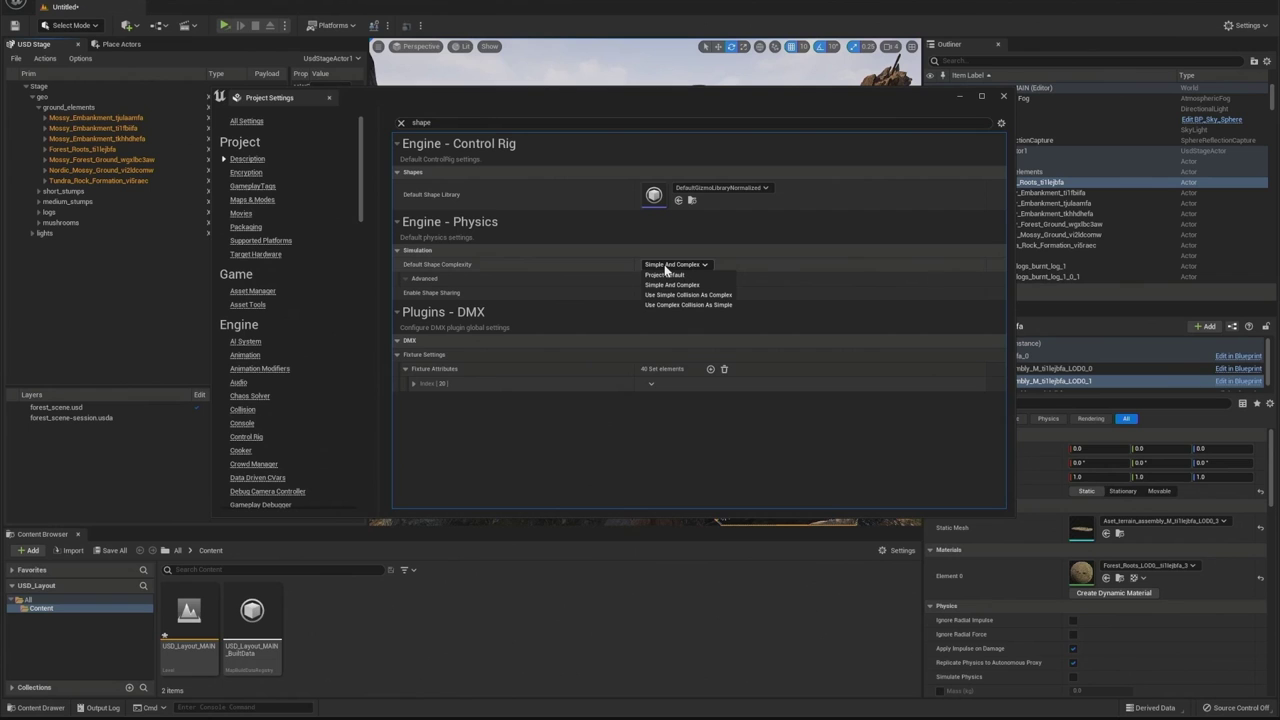
click(668, 304)
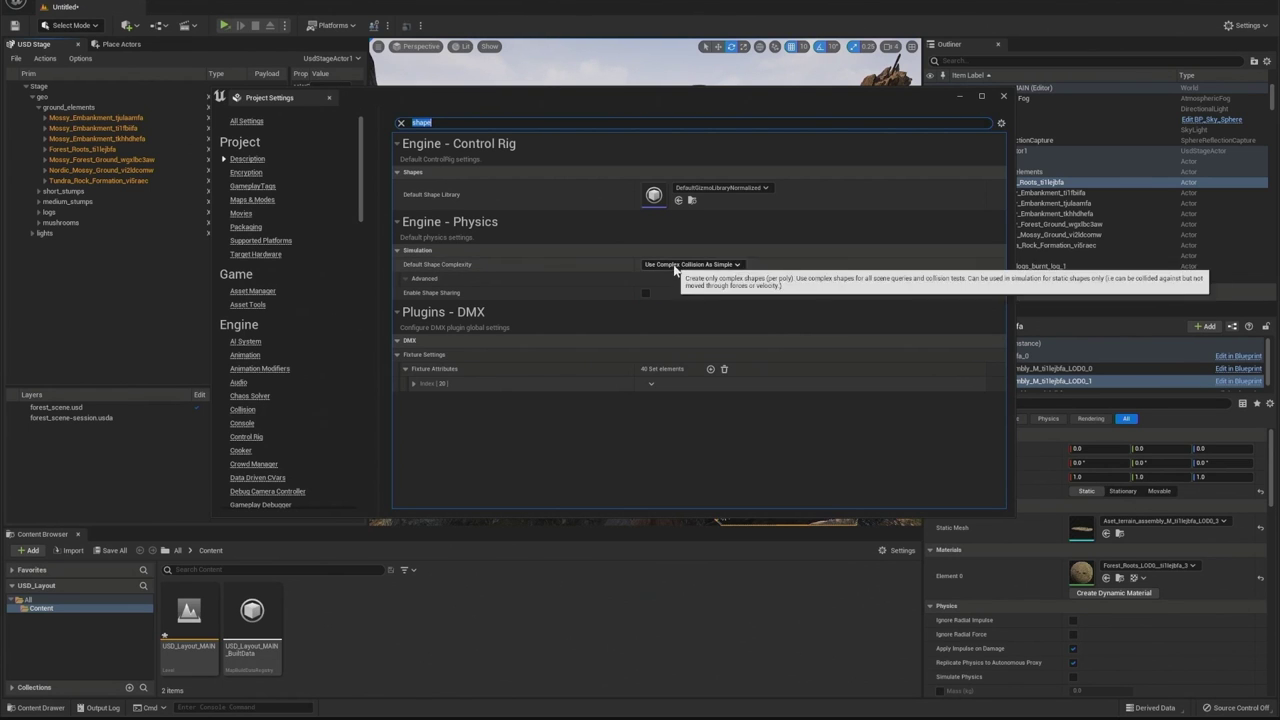
click(1003, 96)
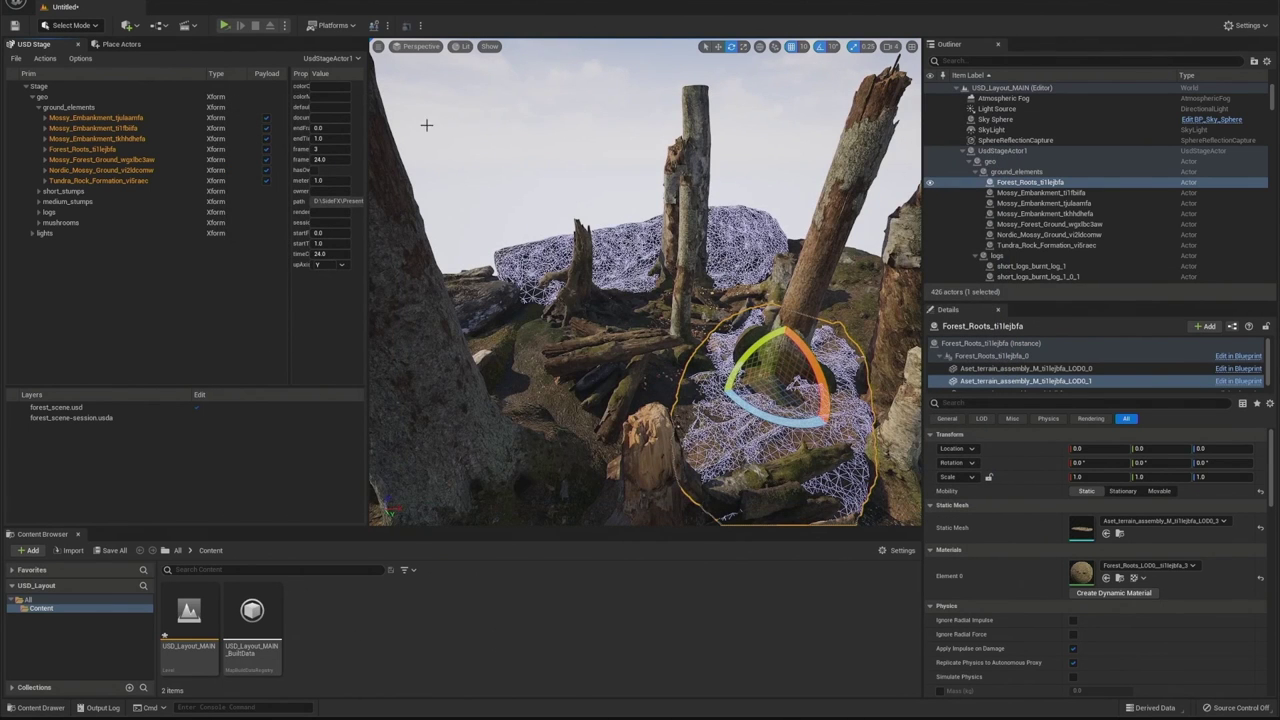
Turn the viewport's collision display off and on again to refresh it
click(489, 46)
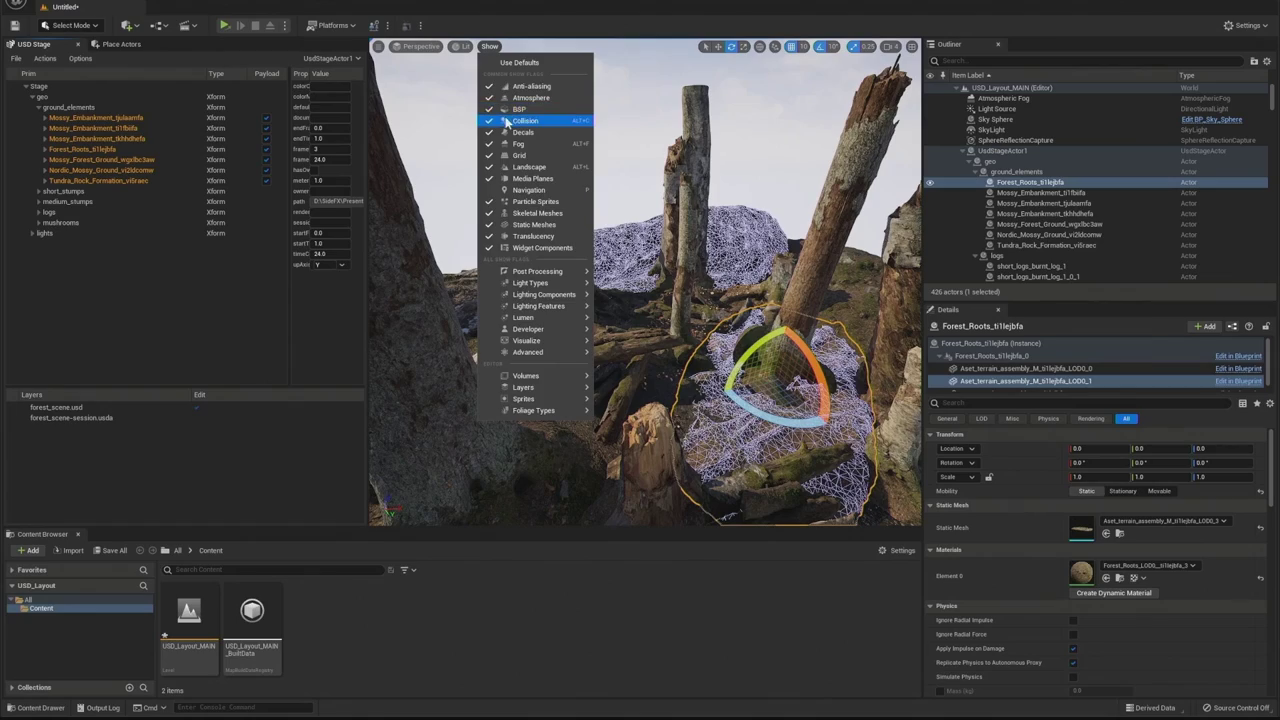
click(520, 120)
click(489, 46)
click(520, 120)
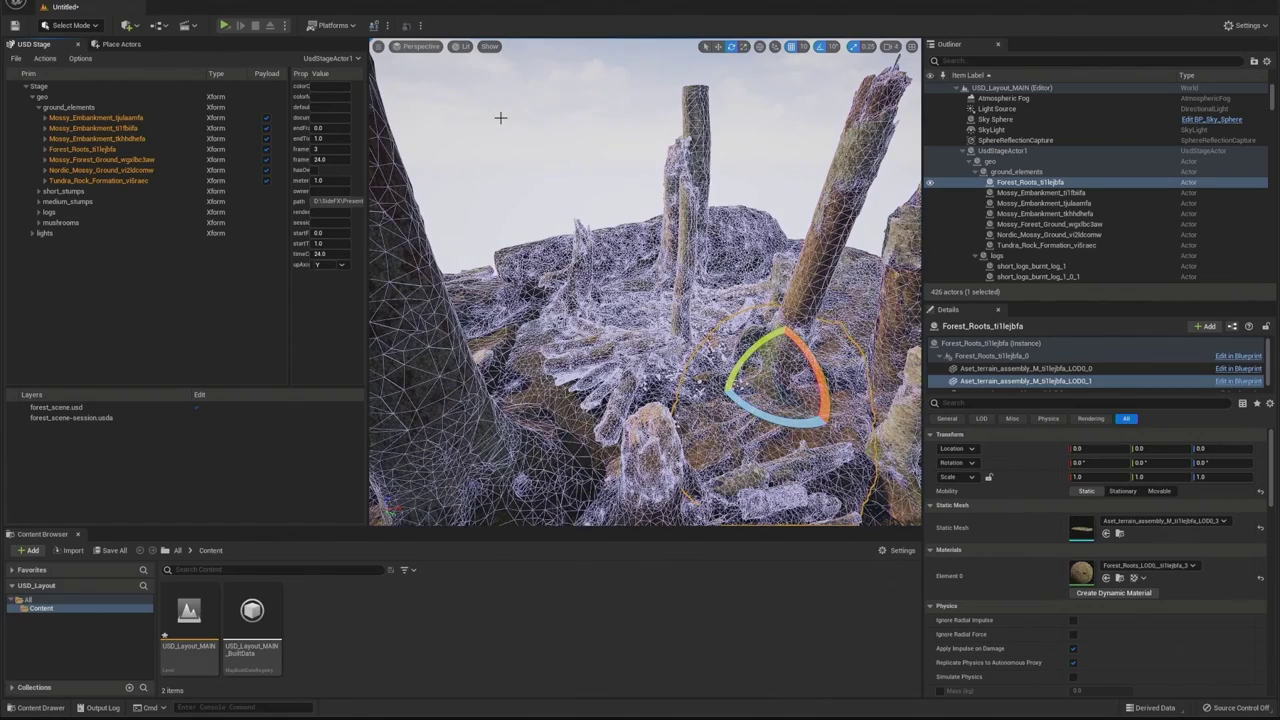
mouse_move(764, 370)
right_down()
mouse_move(780, 362)
mouse_move(750, 376)
mouse_move(764, 370)
right_up()
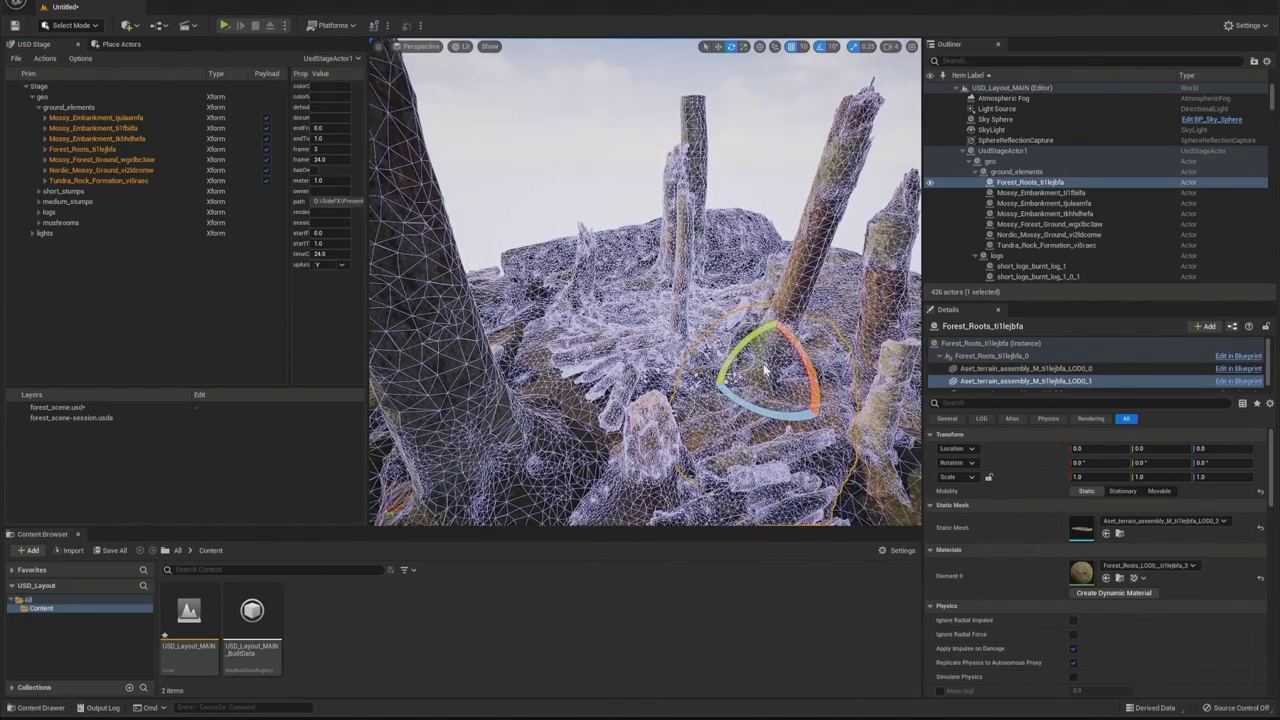
right_drag(679, 406, 679, 406)
right_drag(668, 284, 668, 284)
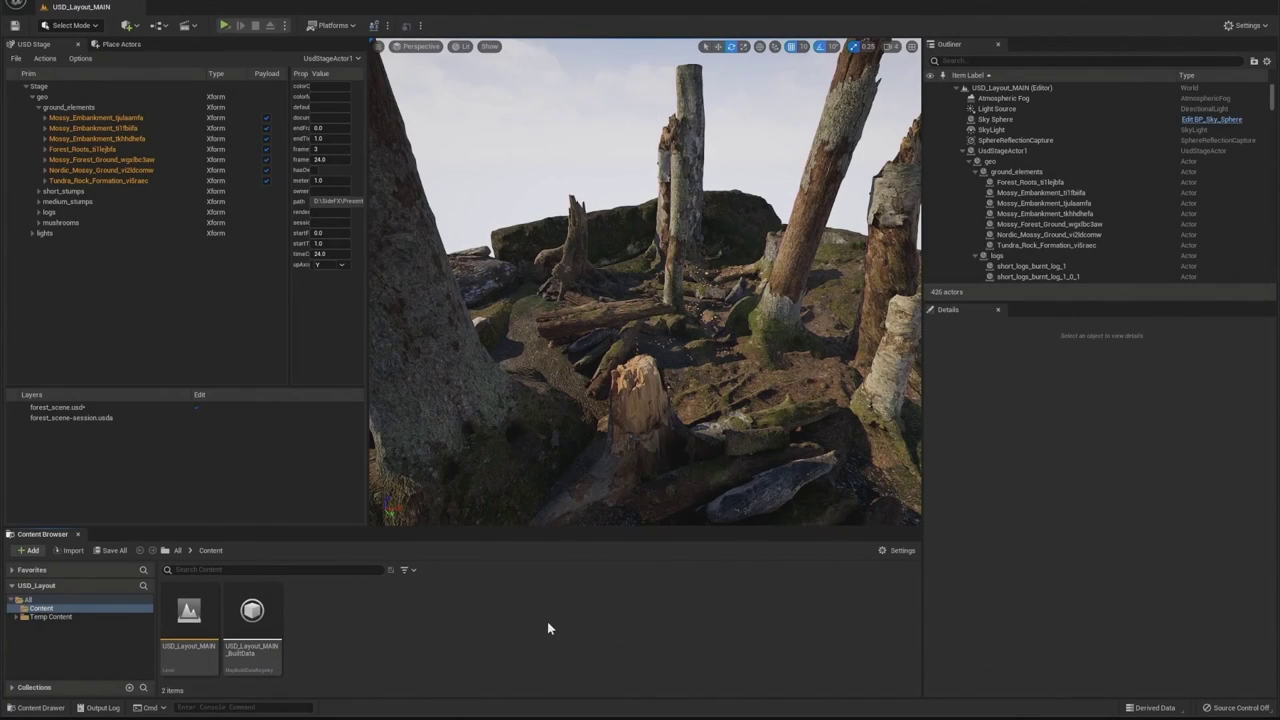
Set the scale of UsdStageActor1 to 0.05 on all three axes
click(992, 151)
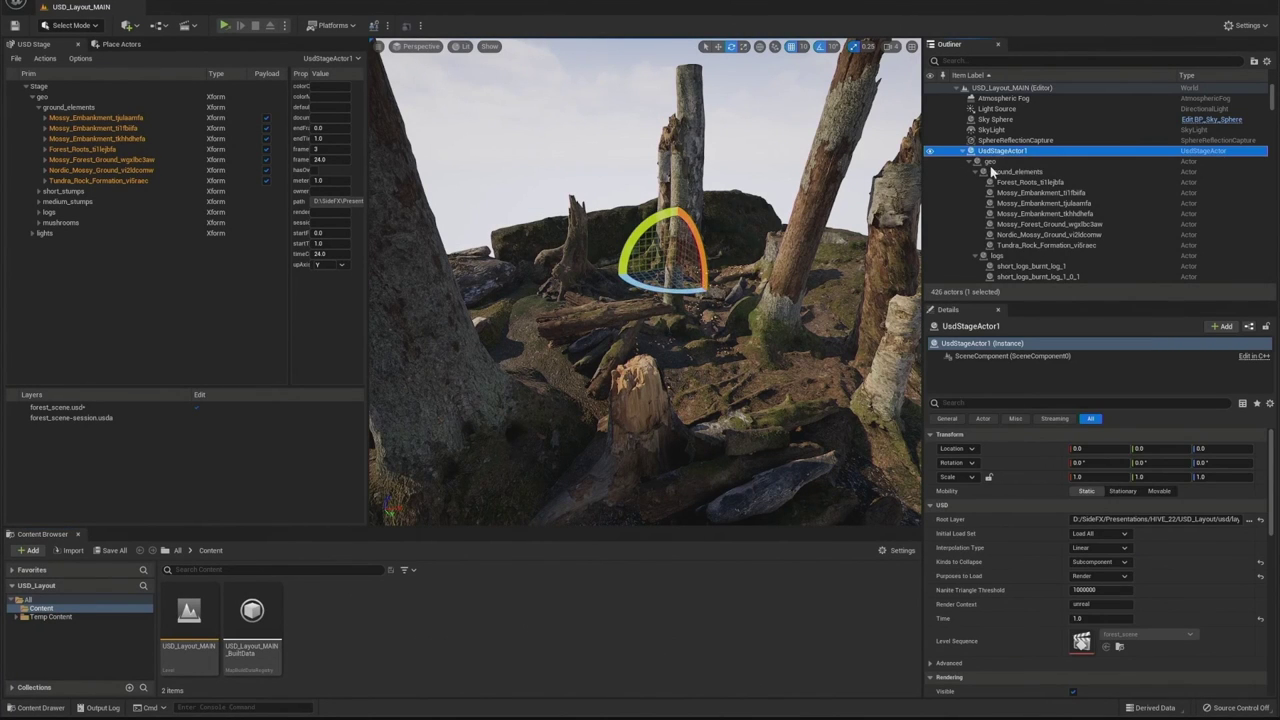
click(1088, 478)
text(0.05)
key(Tab)
text(0.0)
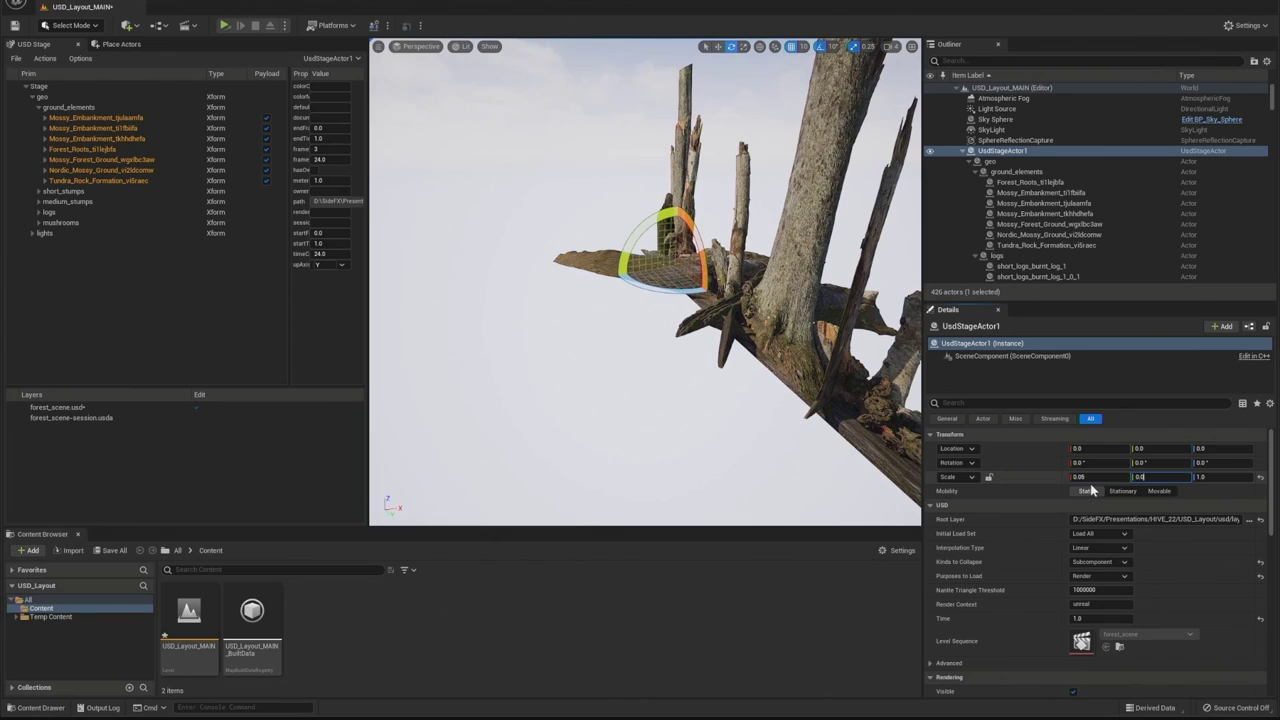
text(5)
key(Tab)
text(0.05)
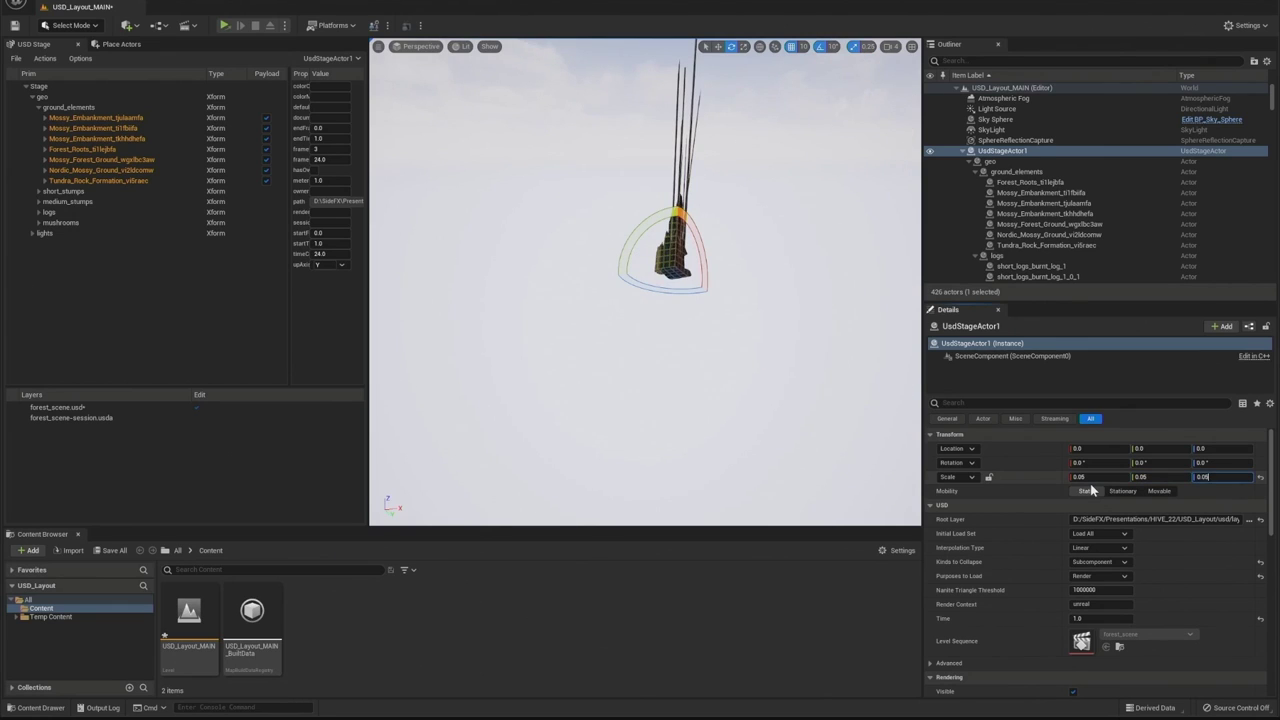
key(Return)
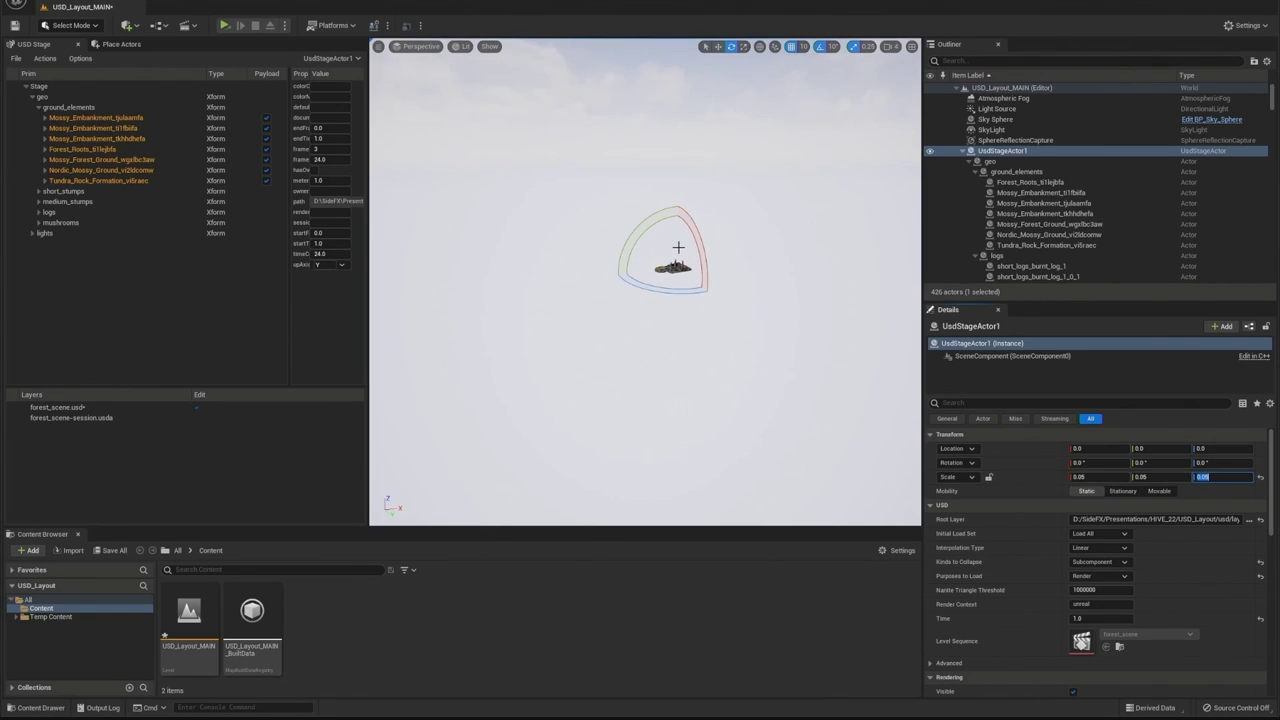
Frame UsdStageActor1 in the viewport and move in close to examine the rescaled forest scene
click(986, 161)
click(986, 151)
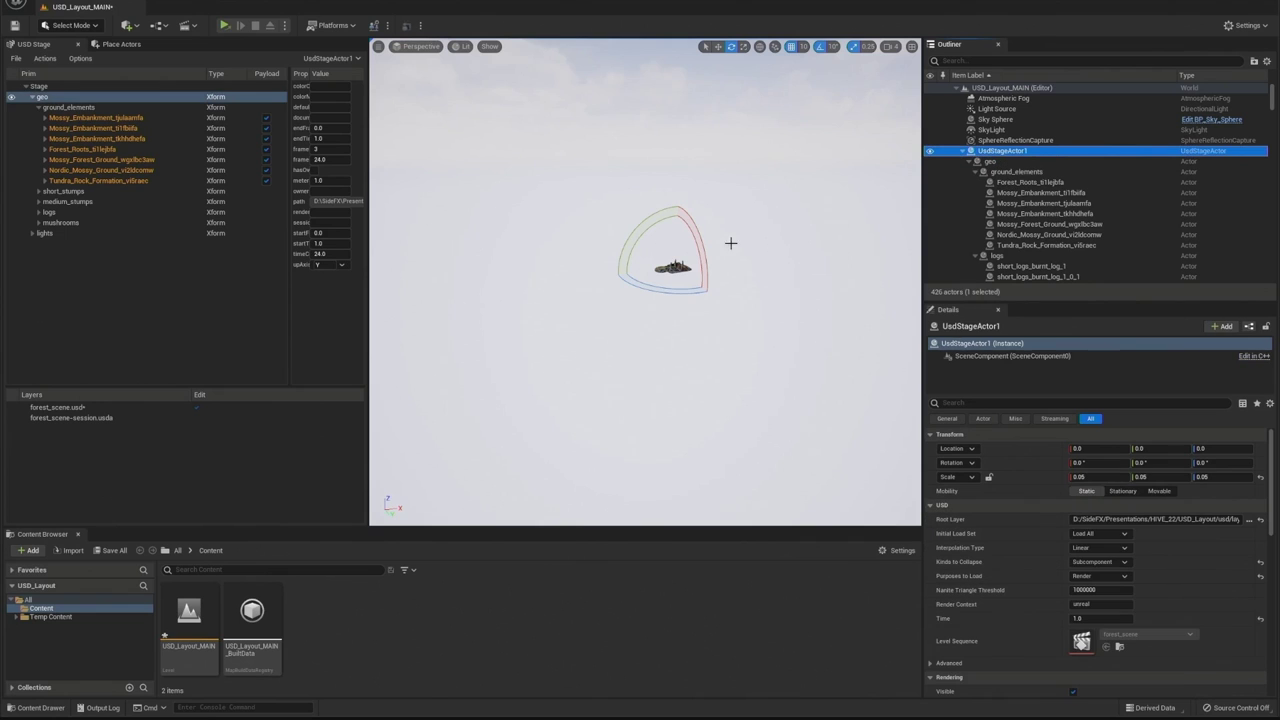
key(f)
alt+right_drag(683, 268, 828, 314)
key(w)
key(w)
key(d)
mouse_move(652, 360)
right_down()
mouse_move(590, 354)
mouse_move(645, 356)
right_up()
key(w)
key(d)
key(a)
scroll(651, 363, up, 2)
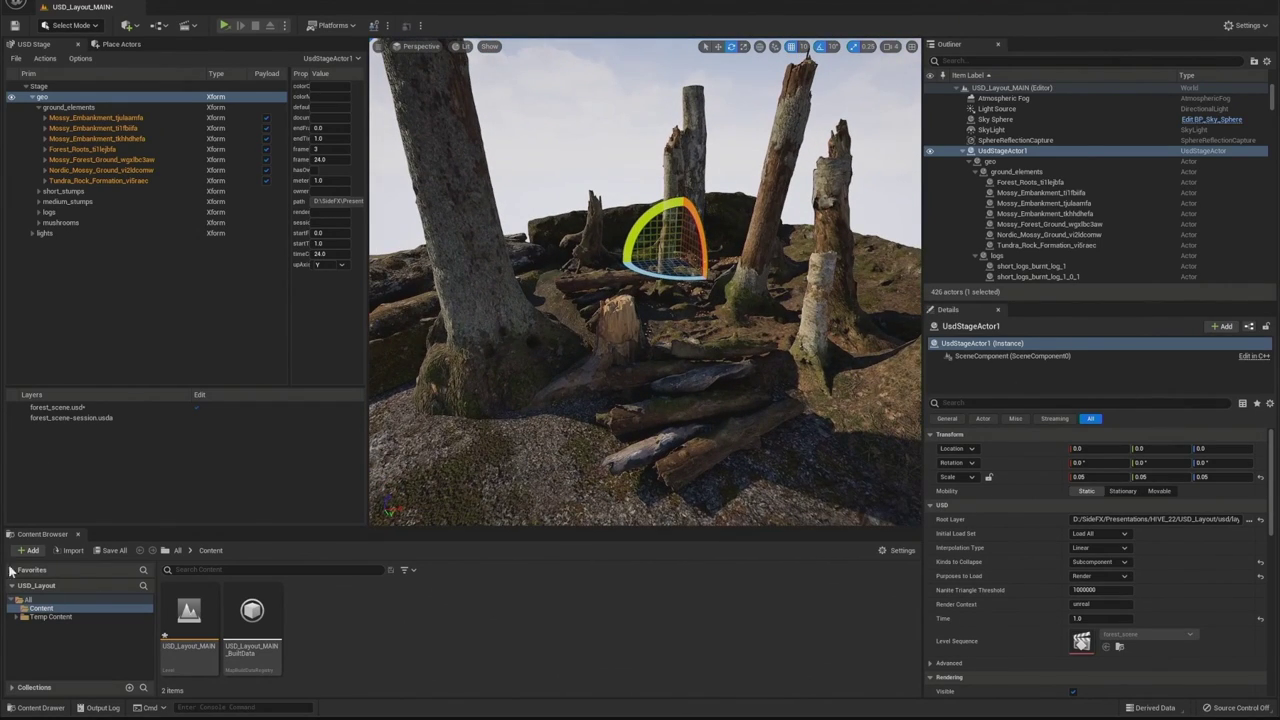
Add the Third Person template content to the project and show its Blueprints folder
click(28, 551)
click(60, 168)
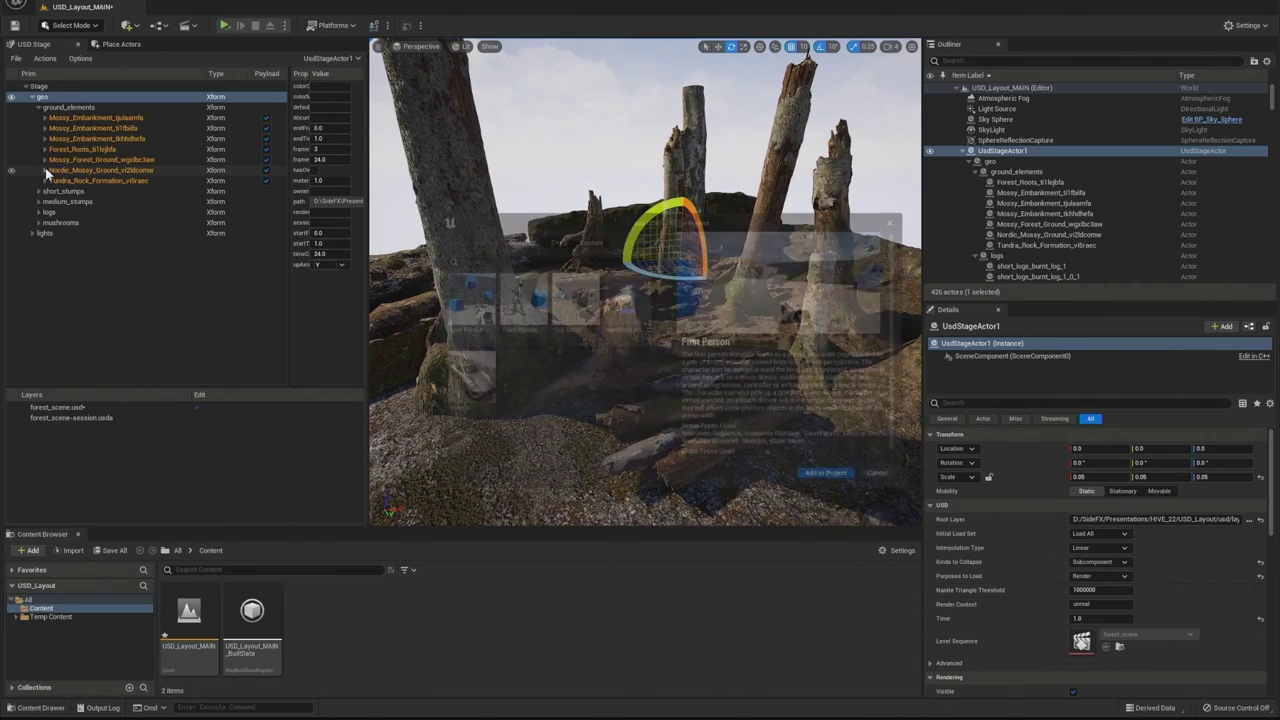
click(513, 305)
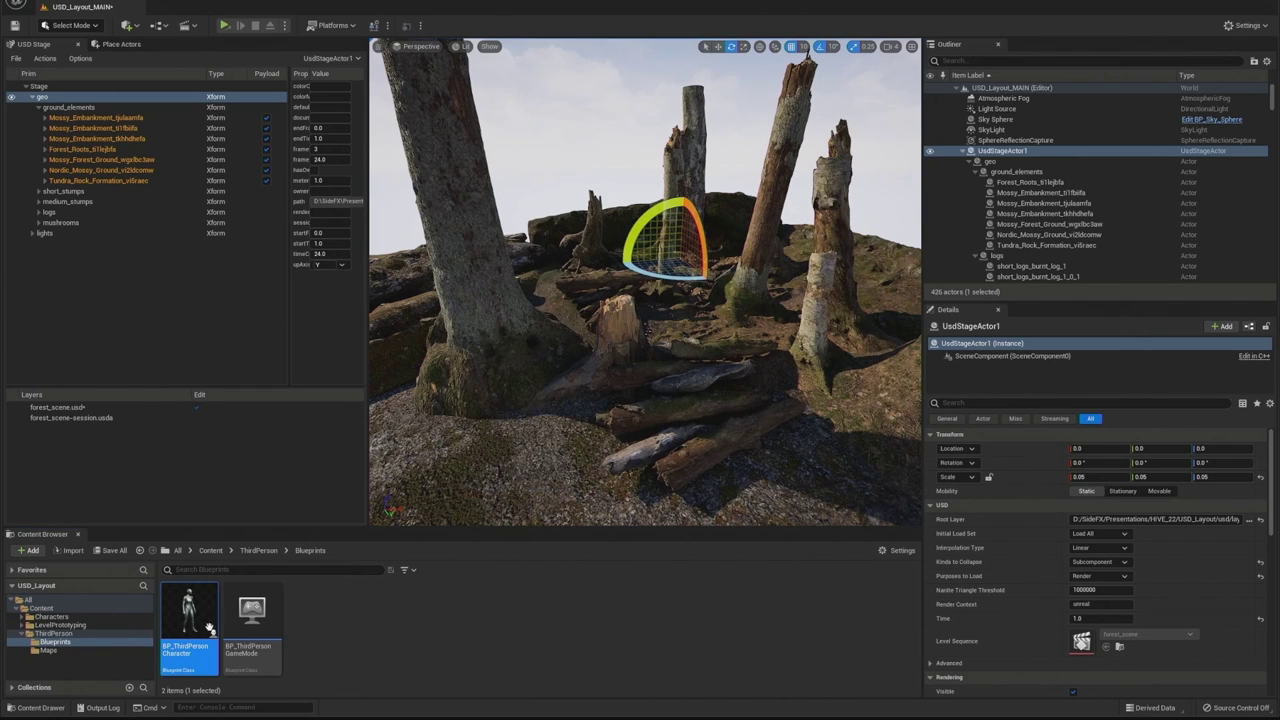
Place BP_ThirdPersonCharacter on the mossy ground in front of the large tree trunk and split stump
drag(262, 520, 538, 440)
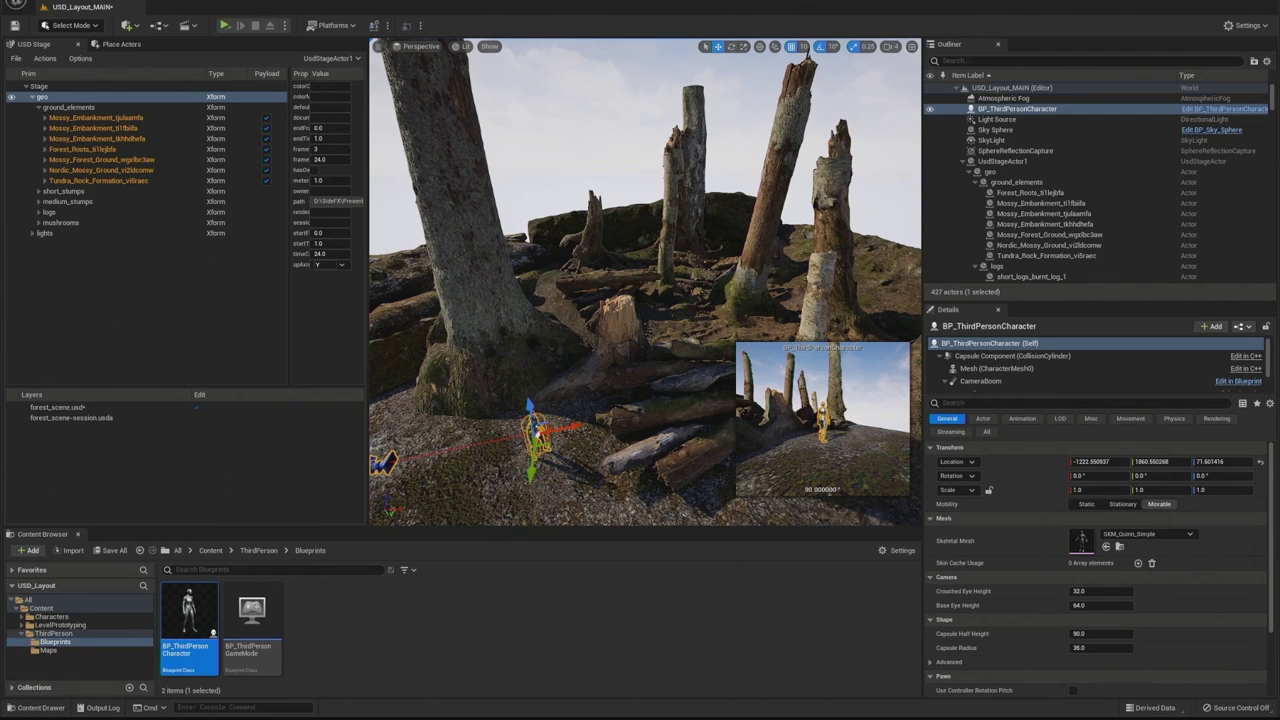
alt+drag(484, 473, 542, 390)
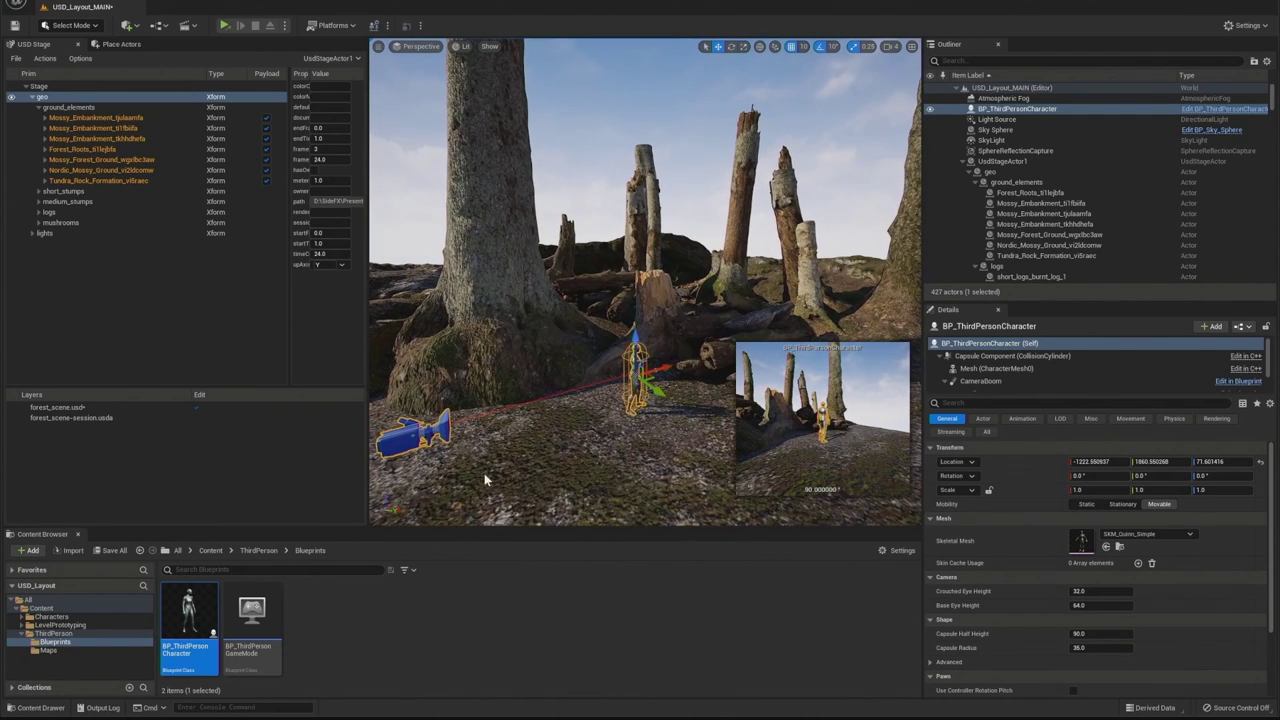
click(526, 633)
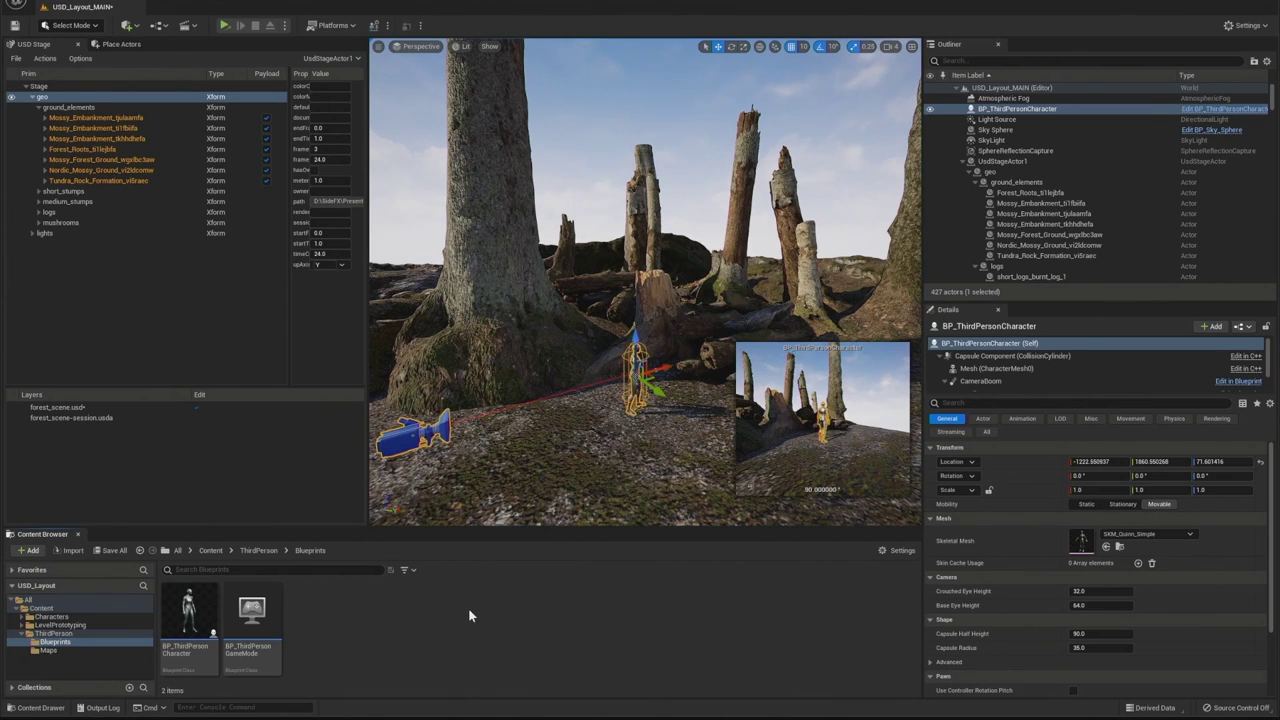
Set Auto Possess Player of BP_ThirdPersonCharacter to Player 0
scroll(1006, 581, down, 3)
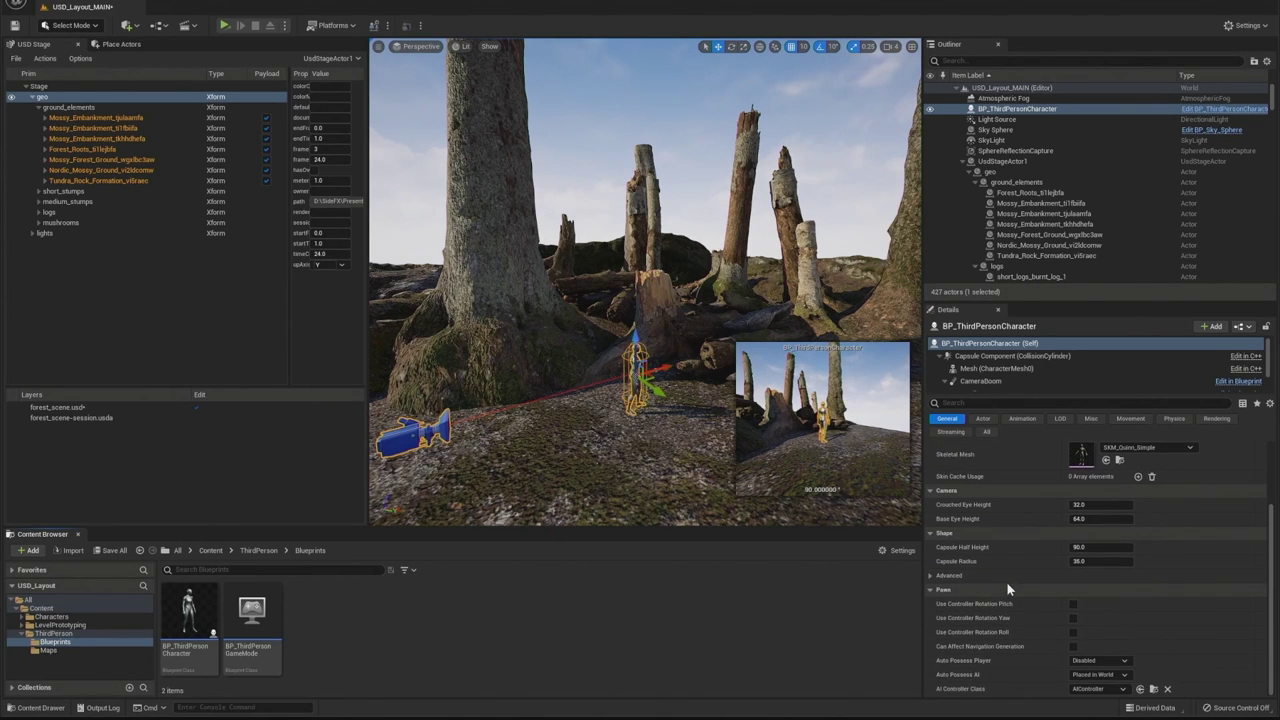
click(1098, 661)
click(1097, 580)
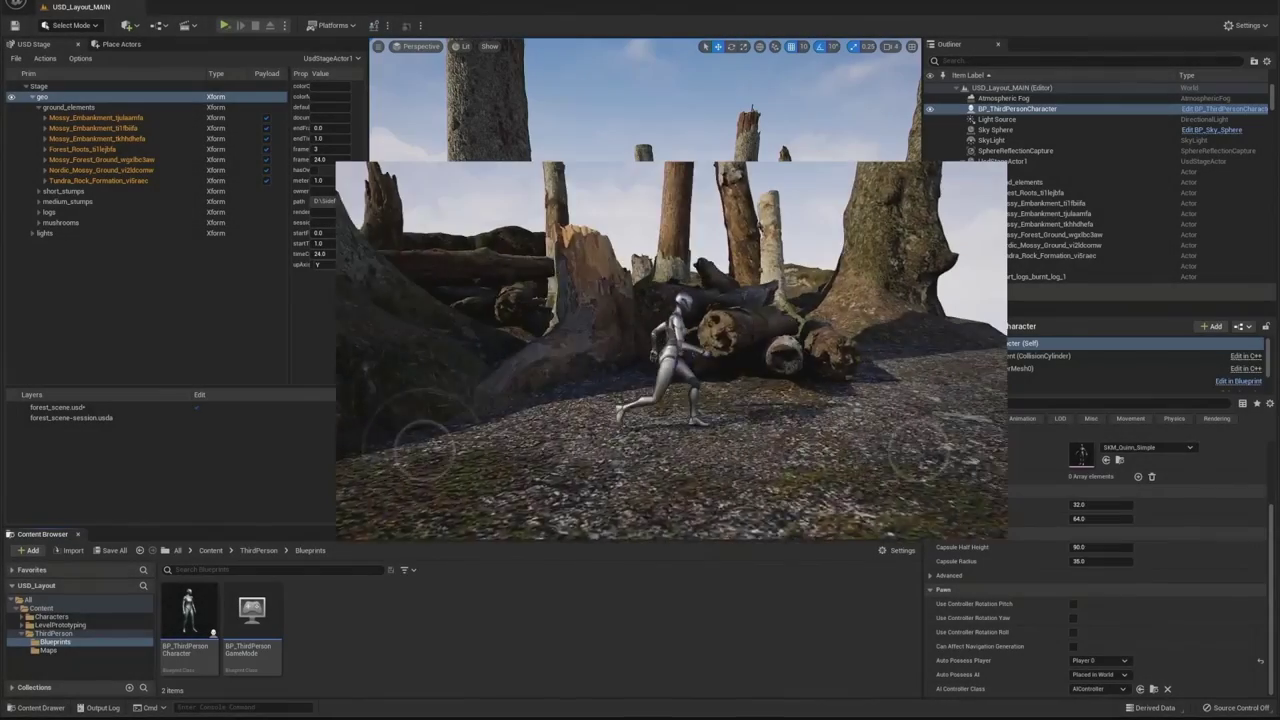
Run the third-person character across the logs, roots and ground in play mode to test the forest's collision
key(w)
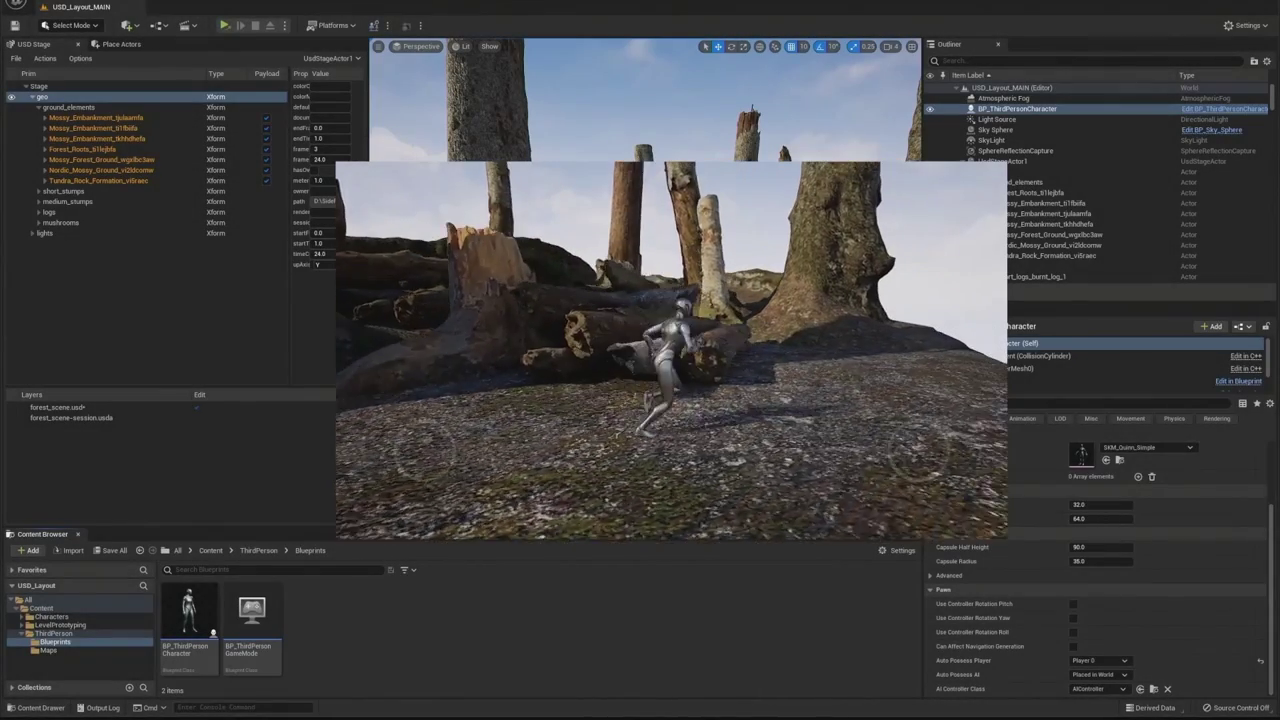
key(w)
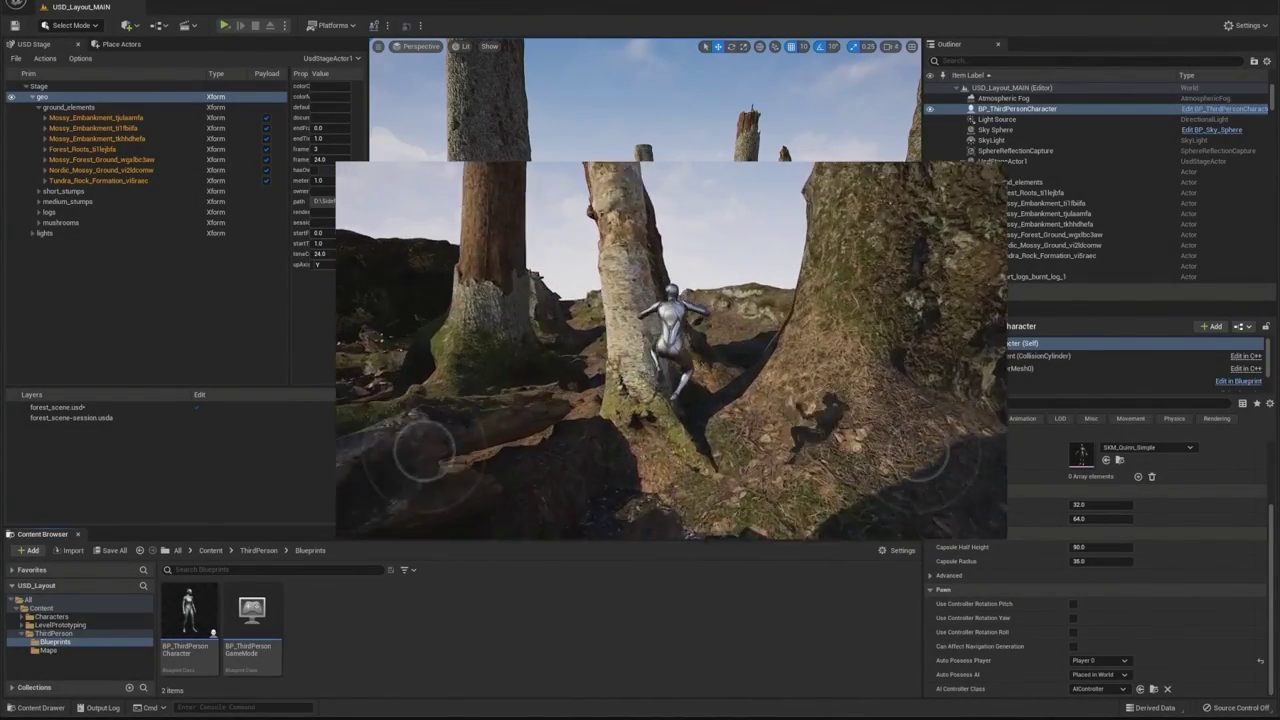
key(w)
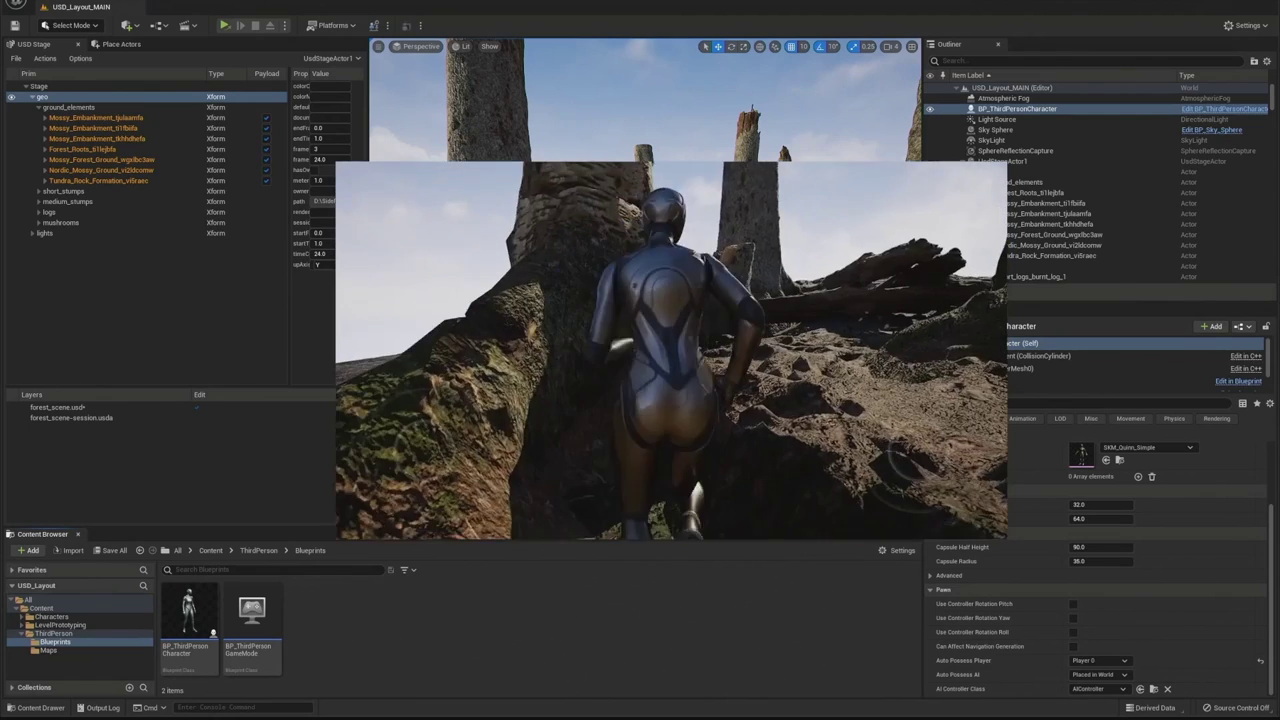